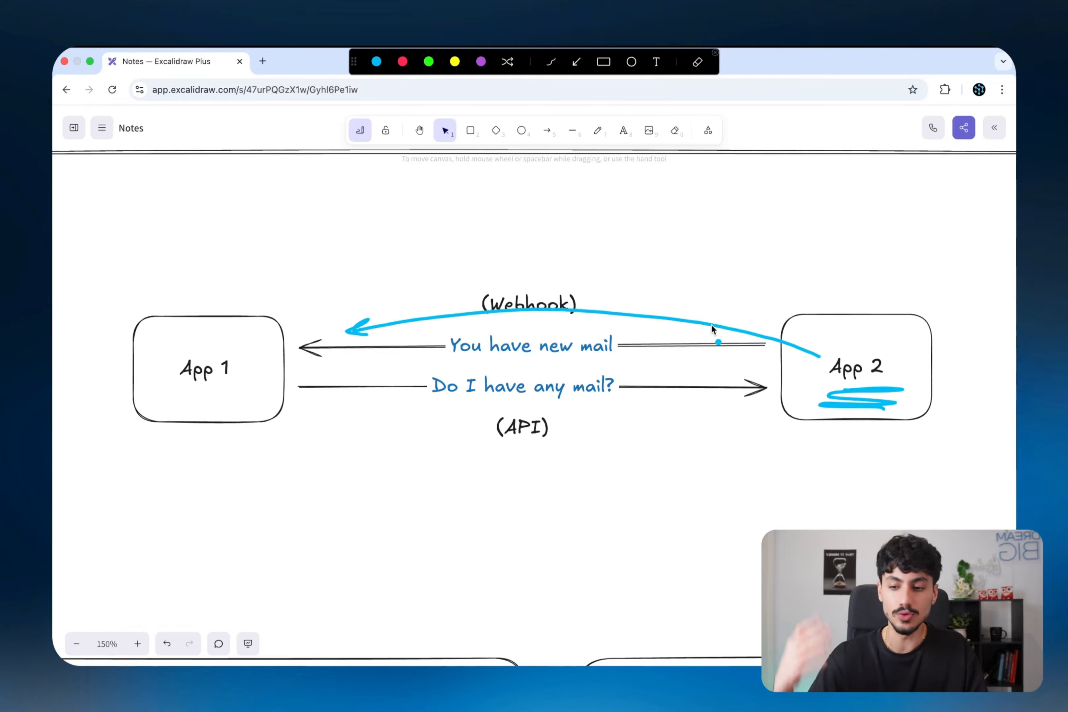
- Label App 2 as 'Event' and circle both App 1 and App 2 on the webhook diagram
mouse_move(798, 274)
mouse_down()
mouse_move(801, 299)
mouse_move(855, 289)
mouse_move(856, 305)
mouse_up()
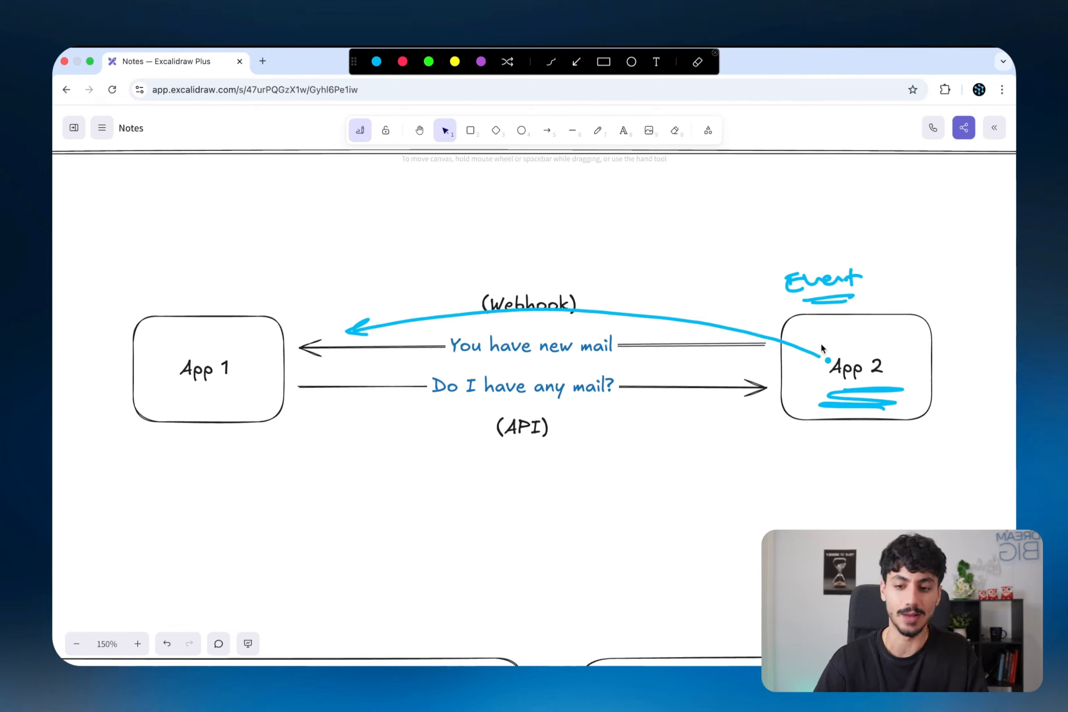
mouse_move(770, 257)
mouse_down()
mouse_move(965, 417)
mouse_move(749, 448)
mouse_move(732, 281)
mouse_move(777, 262)
mouse_up()
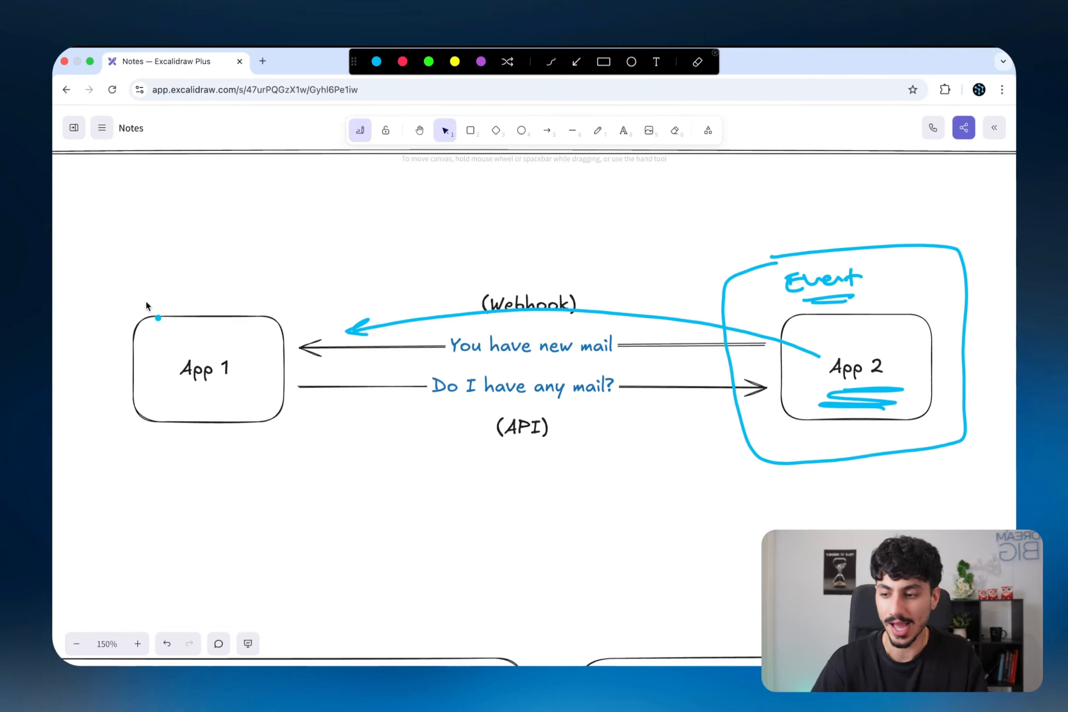
mouse_move(108, 309)
mouse_down()
mouse_move(299, 408)
mouse_move(130, 353)
mouse_move(125, 306)
mouse_up()
drag(189, 402, 234, 396)
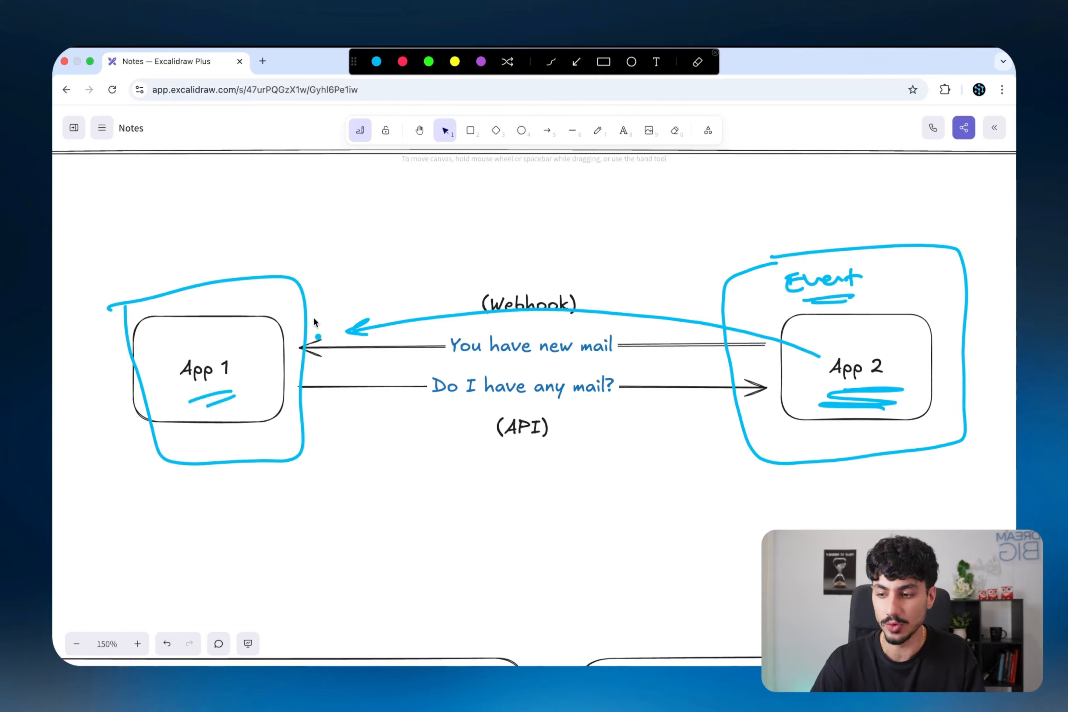
mouse_move(320, 302)
mouse_down()
mouse_move(624, 246)
mouse_move(647, 261)
mouse_up()
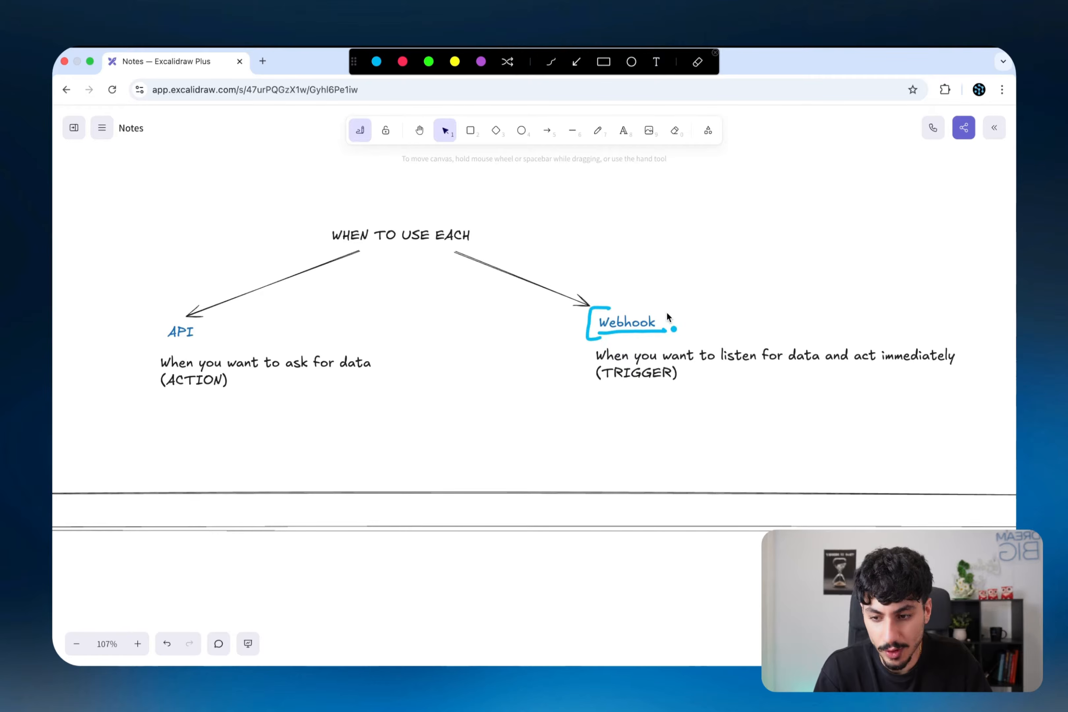
- Mark (TRIGGER), underline Webhook, and sketch an Automation box and an App box
drag(558, 393, 586, 377)
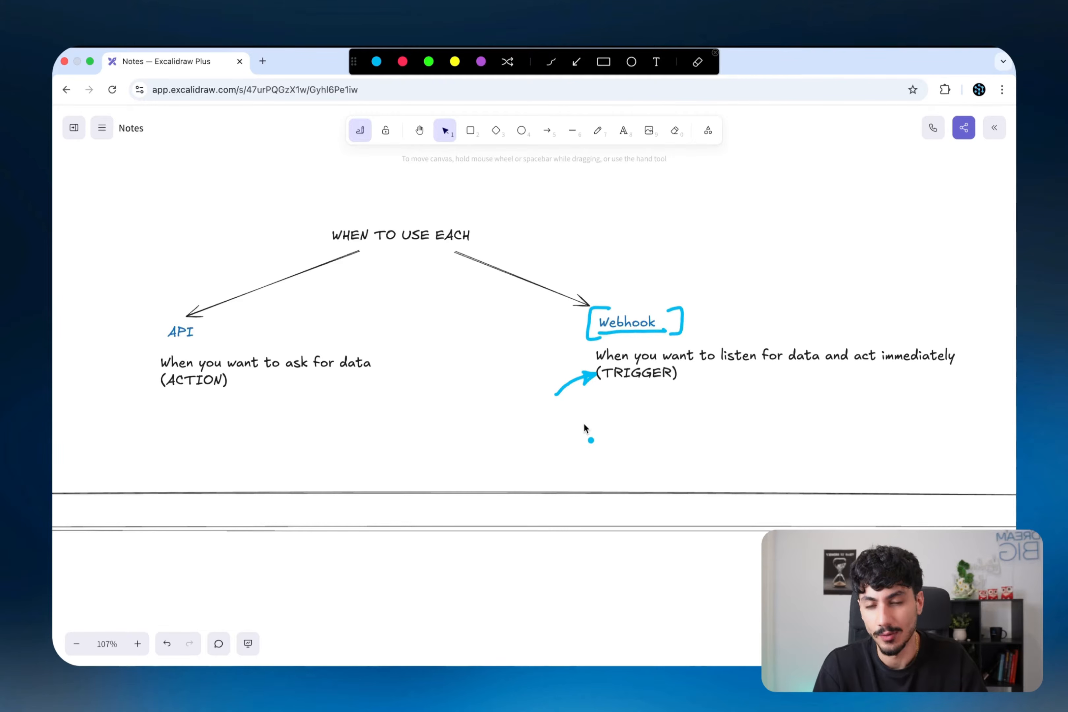
mouse_move(364, 431)
mouse_down()
mouse_move(498, 430)
mouse_move(370, 500)
mouse_move(373, 425)
mouse_move(409, 465)
mouse_move(517, 457)
mouse_up()
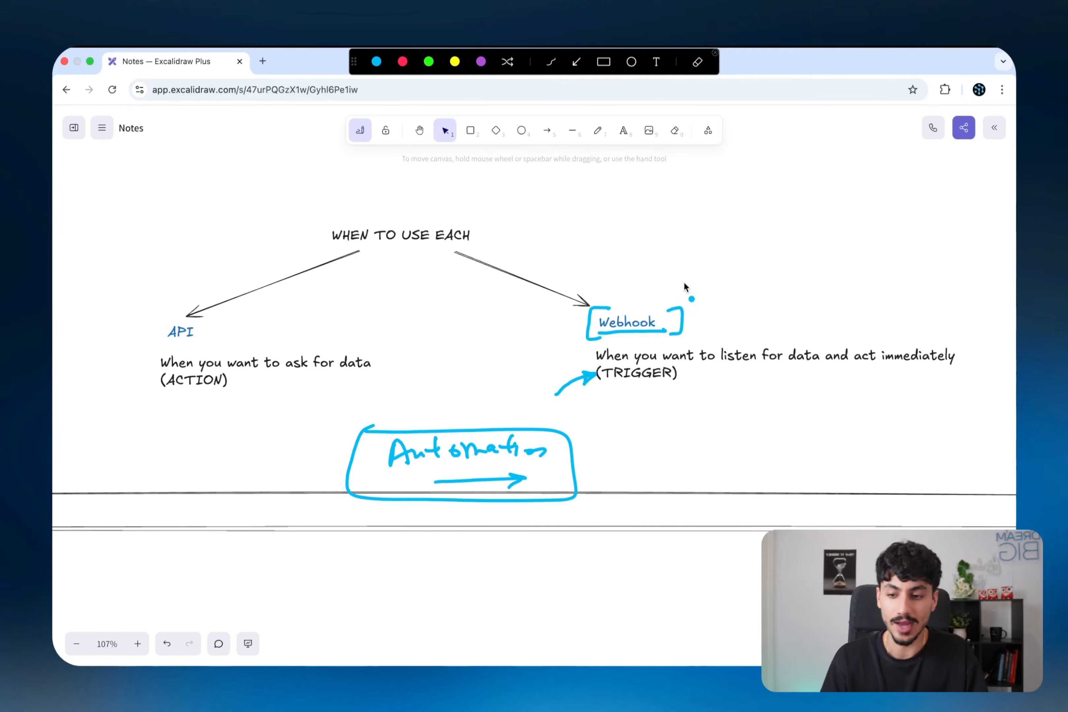
drag(612, 340, 647, 338)
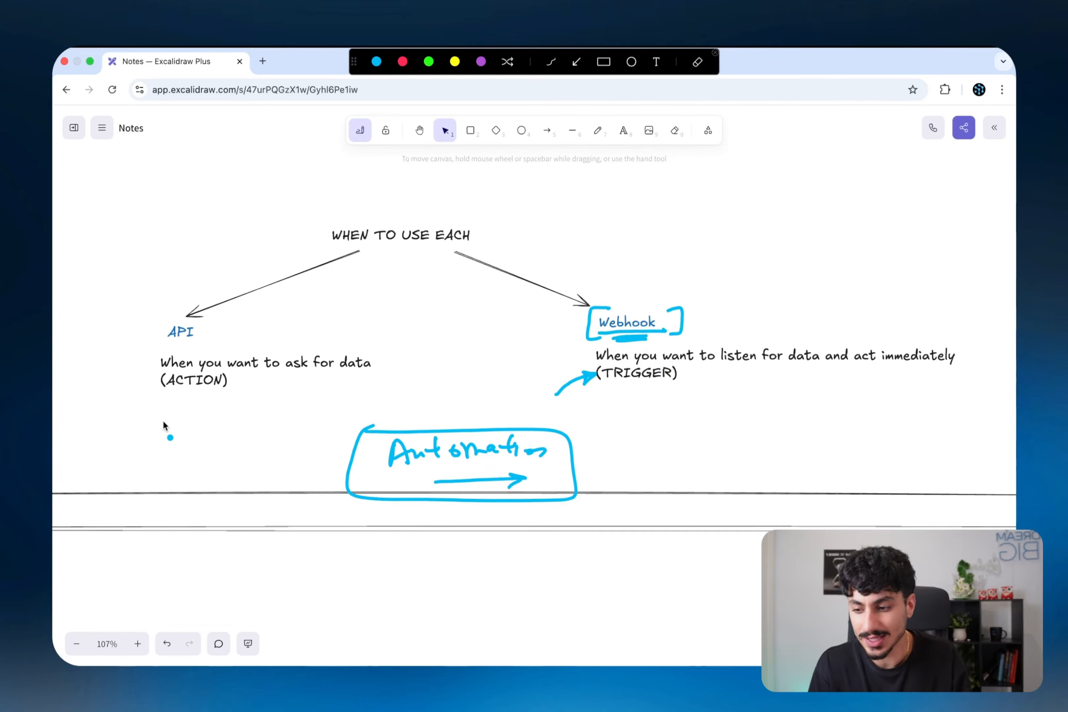
mouse_move(143, 406)
mouse_down()
mouse_move(231, 453)
mouse_move(138, 469)
mouse_move(133, 407)
mouse_up()
mouse_move(147, 420)
mouse_down()
mouse_move(166, 440)
mouse_move(198, 434)
mouse_up()
- Label the App box 'Rec. email', 'Event' and 'Gmail', and write 'n8n' under Automation
mouse_move(151, 511)
mouse_down()
mouse_move(208, 524)
mouse_move(274, 492)
mouse_move(275, 501)
mouse_up()
mouse_move(192, 533)
mouse_down()
mouse_move(196, 544)
mouse_move(247, 529)
mouse_up()
drag(443, 525, 494, 521)
mouse_move(202, 556)
mouse_down()
mouse_move(216, 571)
mouse_move(258, 564)
mouse_up()
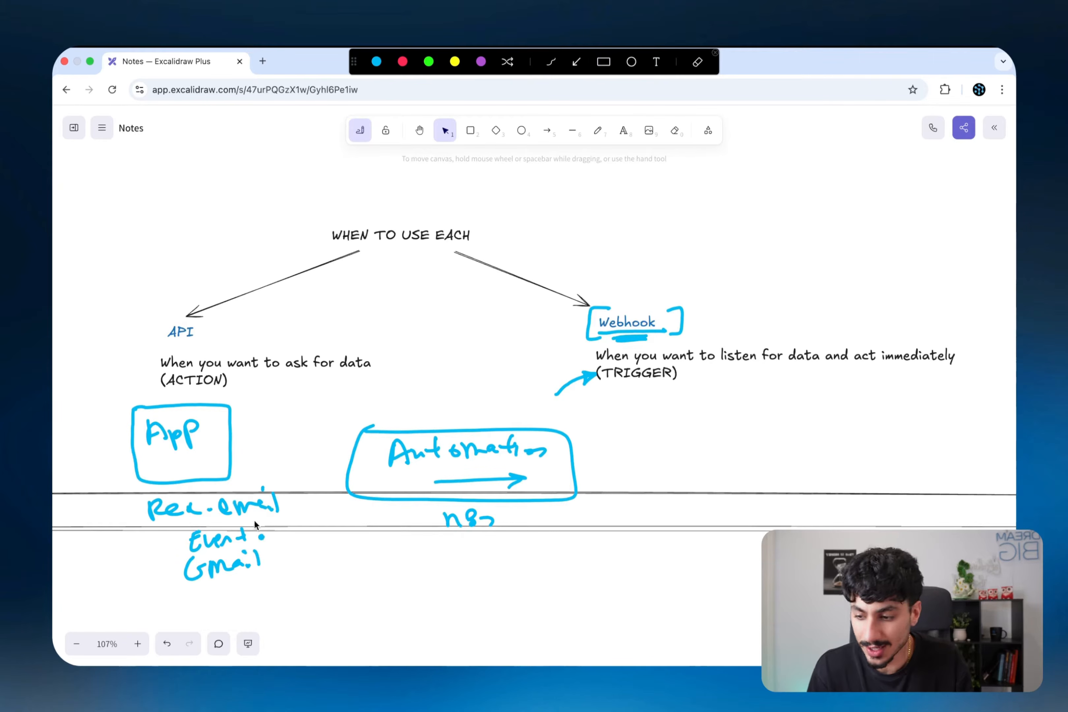
mouse_move(257, 525)
mouse_down()
mouse_move(126, 517)
mouse_move(250, 522)
mouse_up()
- Draw a TRIGGER arrow from App to Automation and double-underline Webhook's (TRIGGER)
mouse_move(239, 443)
mouse_down()
mouse_move(334, 440)
mouse_move(347, 455)
mouse_up()
drag(306, 395, 326, 391)
mouse_move(318, 393)
mouse_down()
mouse_move(321, 407)
mouse_move(434, 400)
mouse_up()
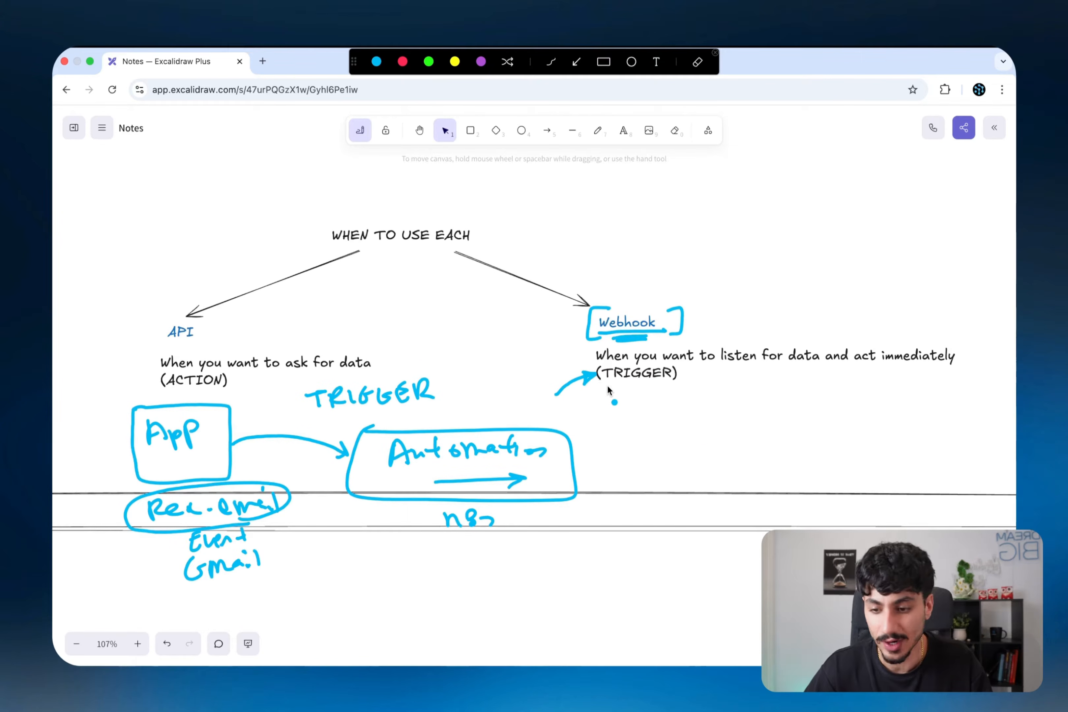
drag(606, 386, 647, 399)
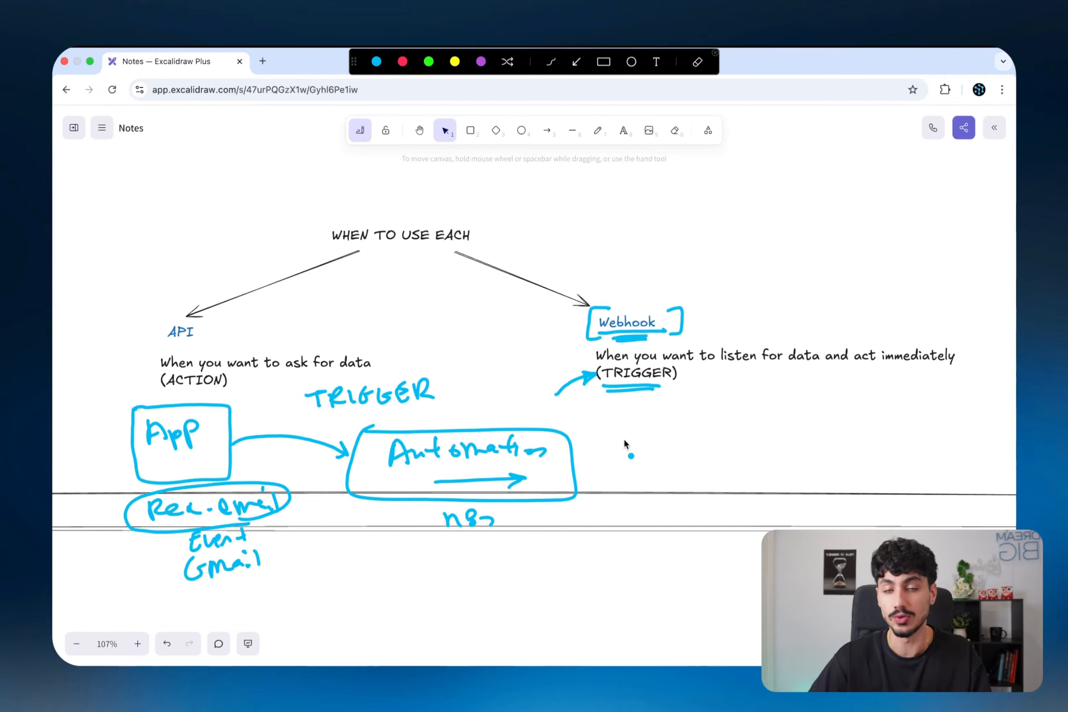
- Clear the earlier marks, underline the API heading and circle (ACTION)
key(Escape)
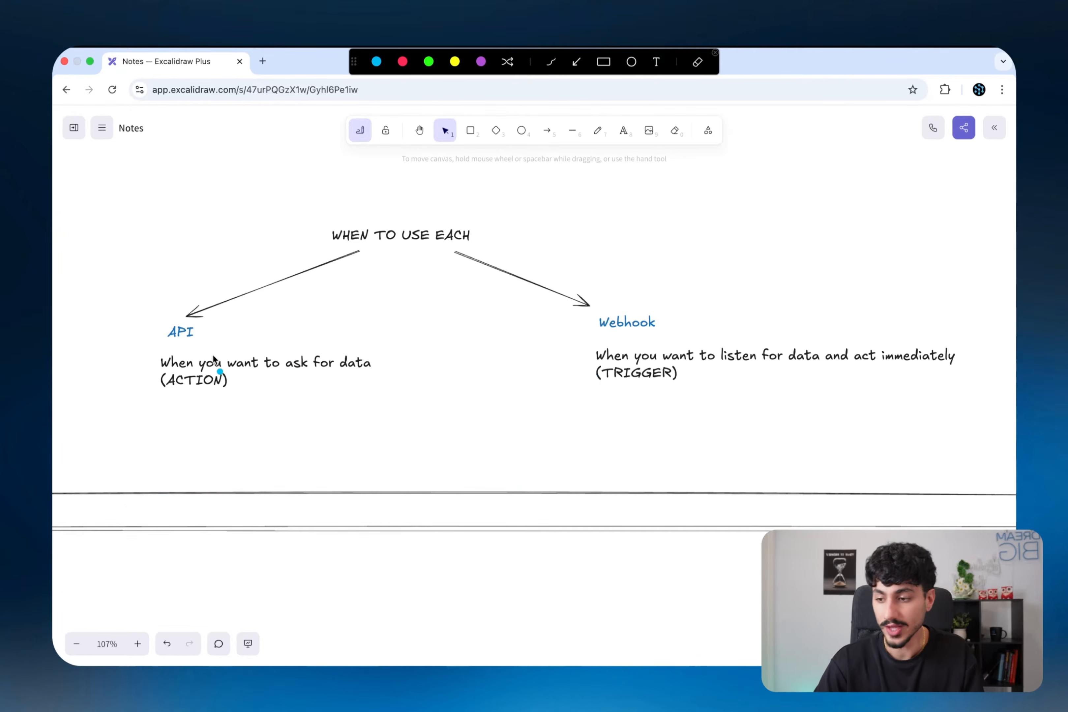
drag(164, 343, 201, 345)
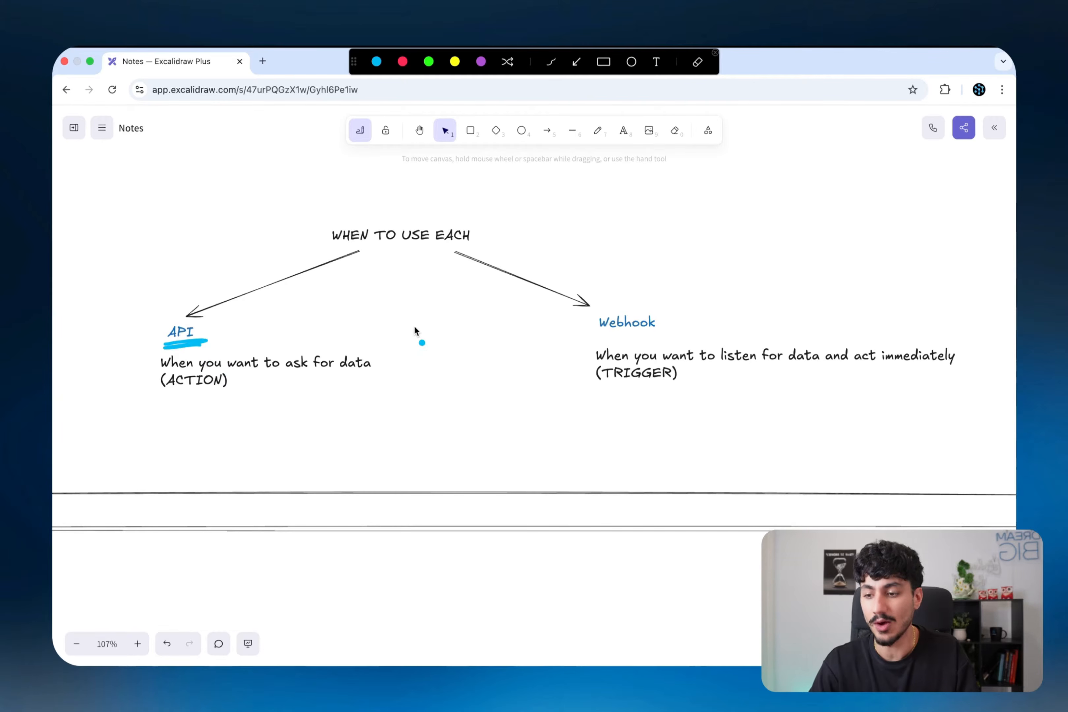
mouse_move(199, 403)
mouse_down()
mouse_move(216, 371)
mouse_move(245, 394)
mouse_up()
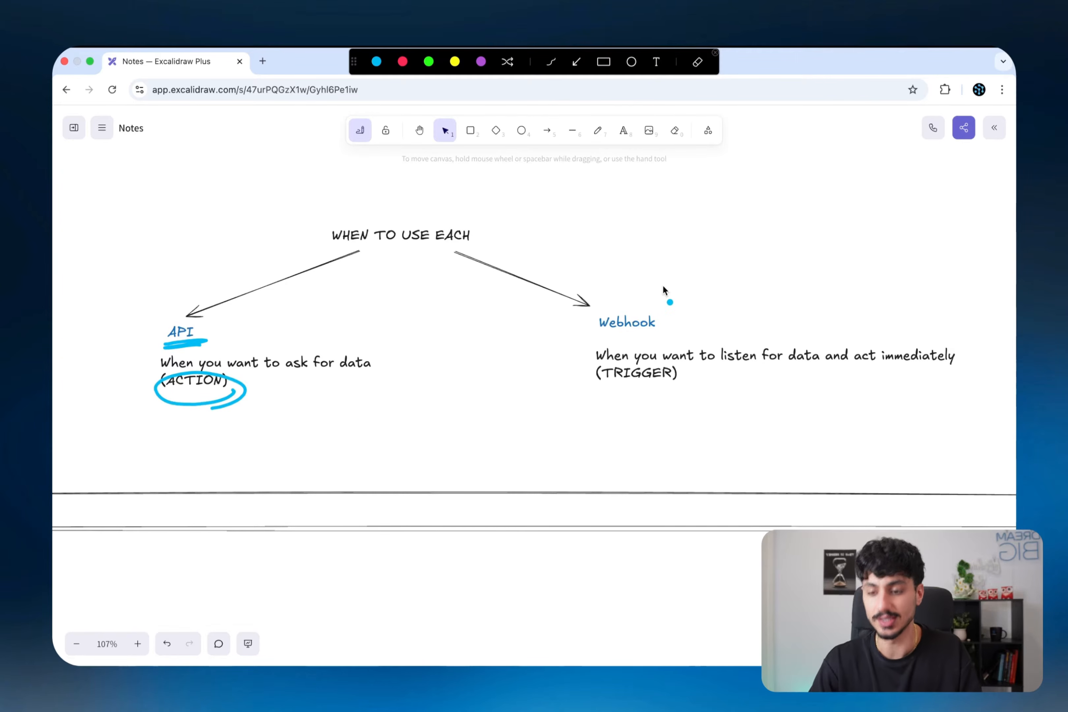
- Sketch a sectioned workflow pipeline above Webhook, then clear all annotations
mouse_move(533, 209)
mouse_down()
mouse_move(838, 200)
mouse_move(574, 268)
mouse_move(550, 214)
mouse_move(602, 270)
mouse_move(576, 245)
mouse_up()
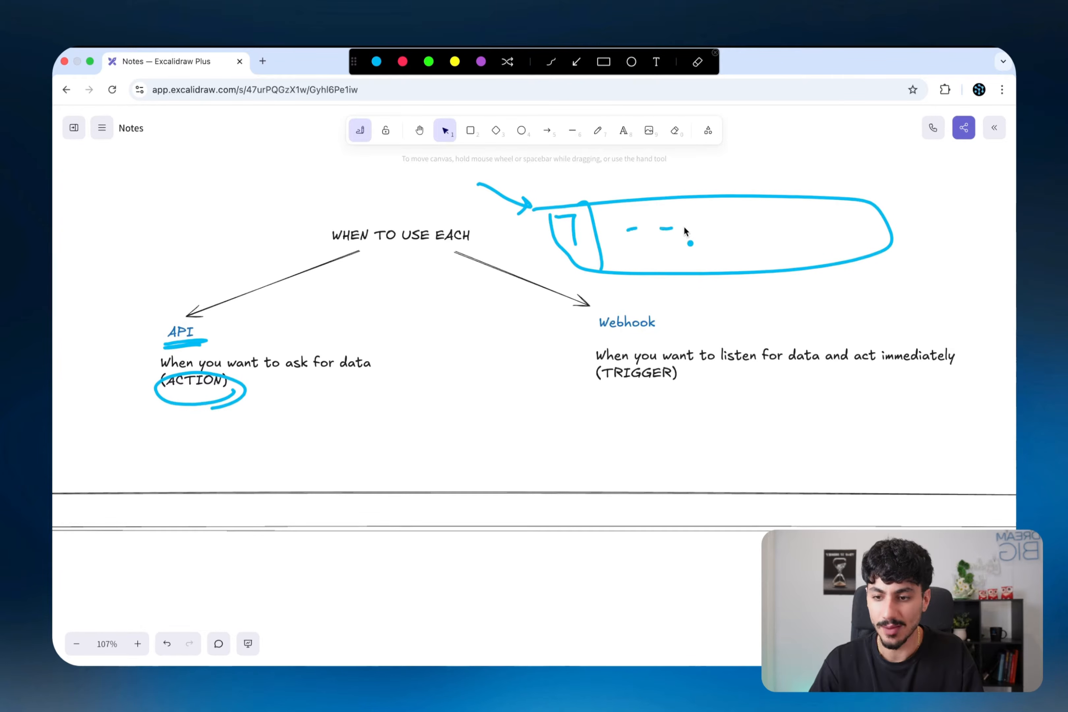
drag(744, 199, 755, 277)
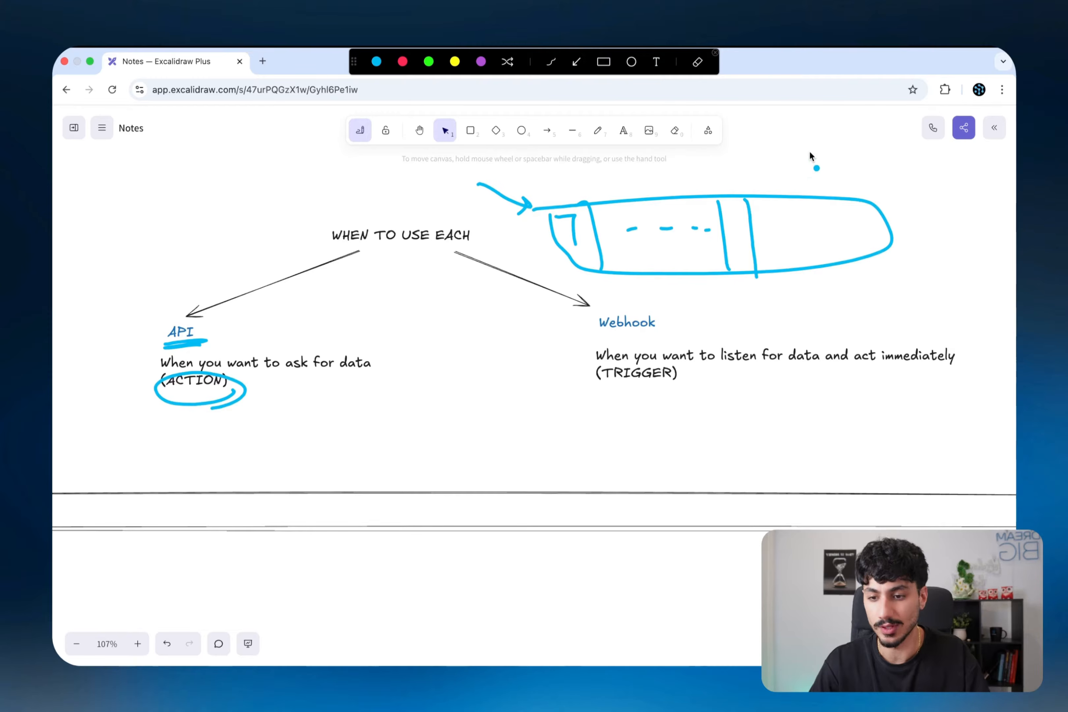
drag(781, 158, 815, 156)
mouse_move(801, 170)
mouse_down()
mouse_move(813, 155)
mouse_move(757, 218)
mouse_up()
drag(825, 223, 844, 220)
drag(855, 213, 855, 222)
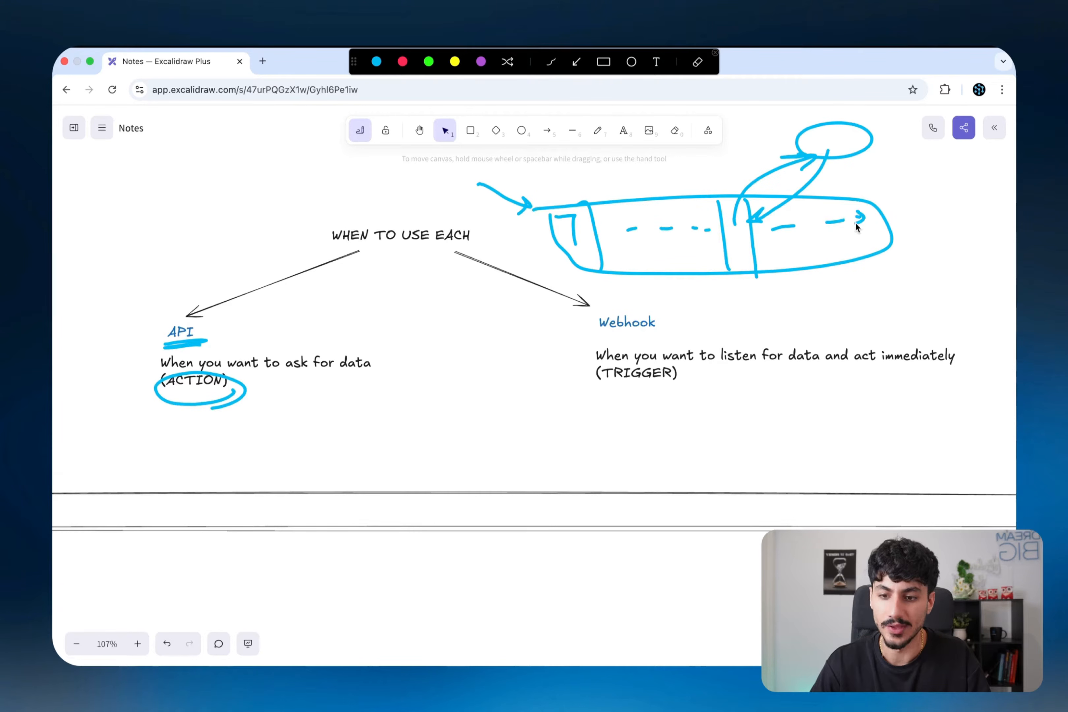
key(Escape)
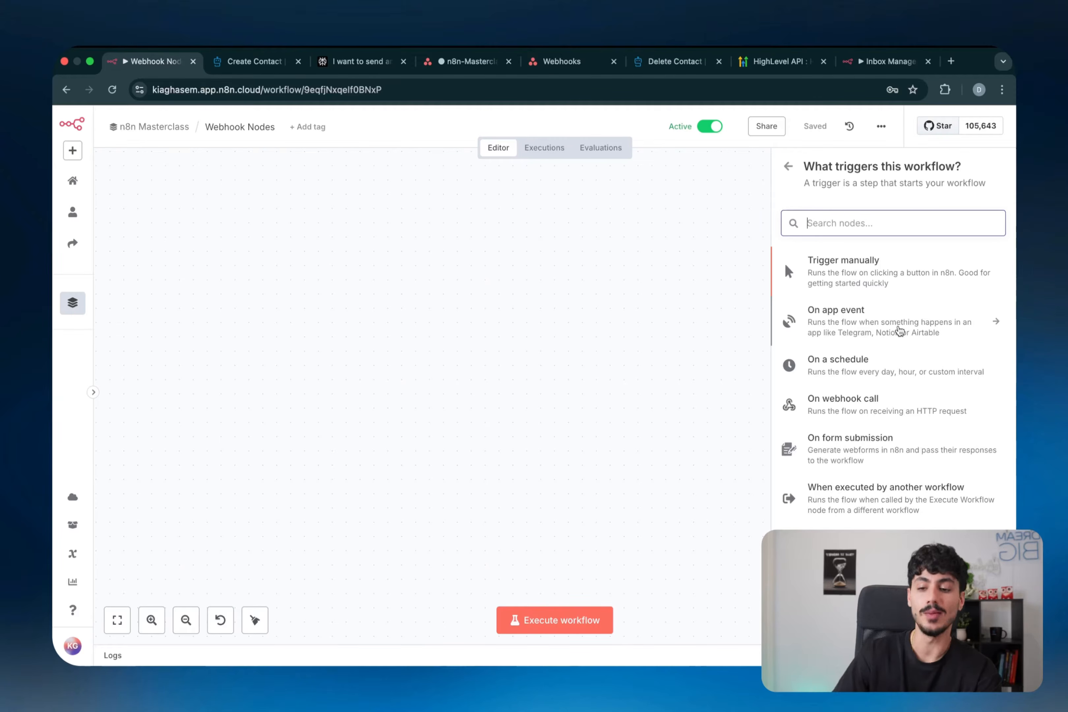
- Add an 'On new Asana event' trigger by searching 'asana', then switch to the Asana tab
click(899, 330)
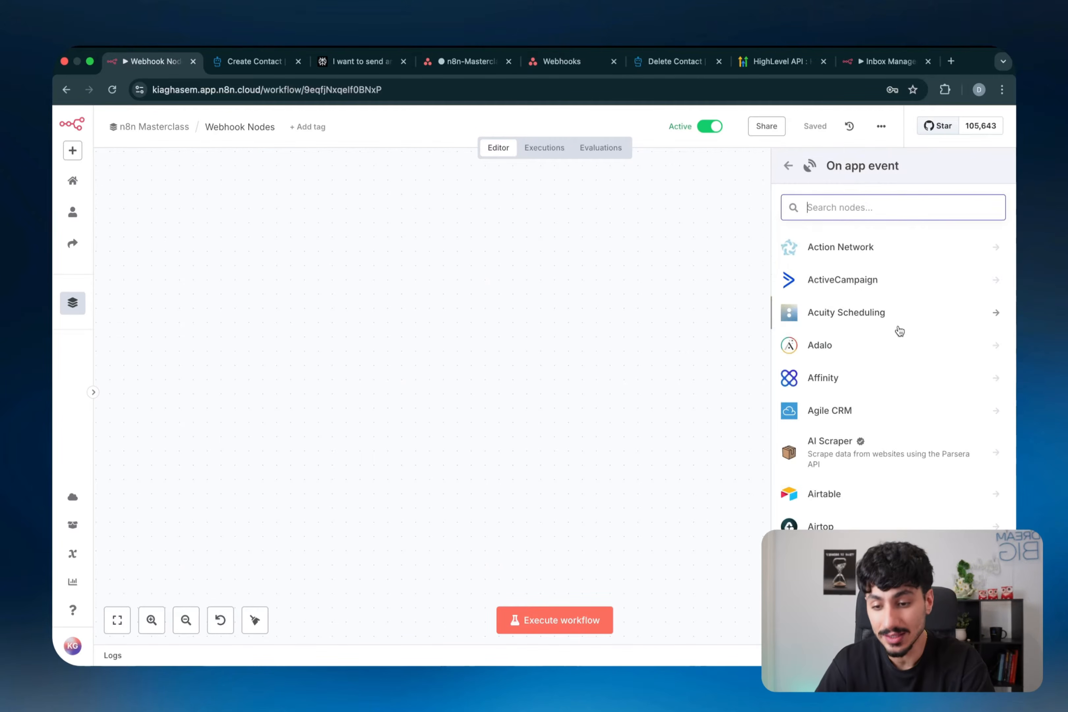
scroll(899, 331, down, 20)
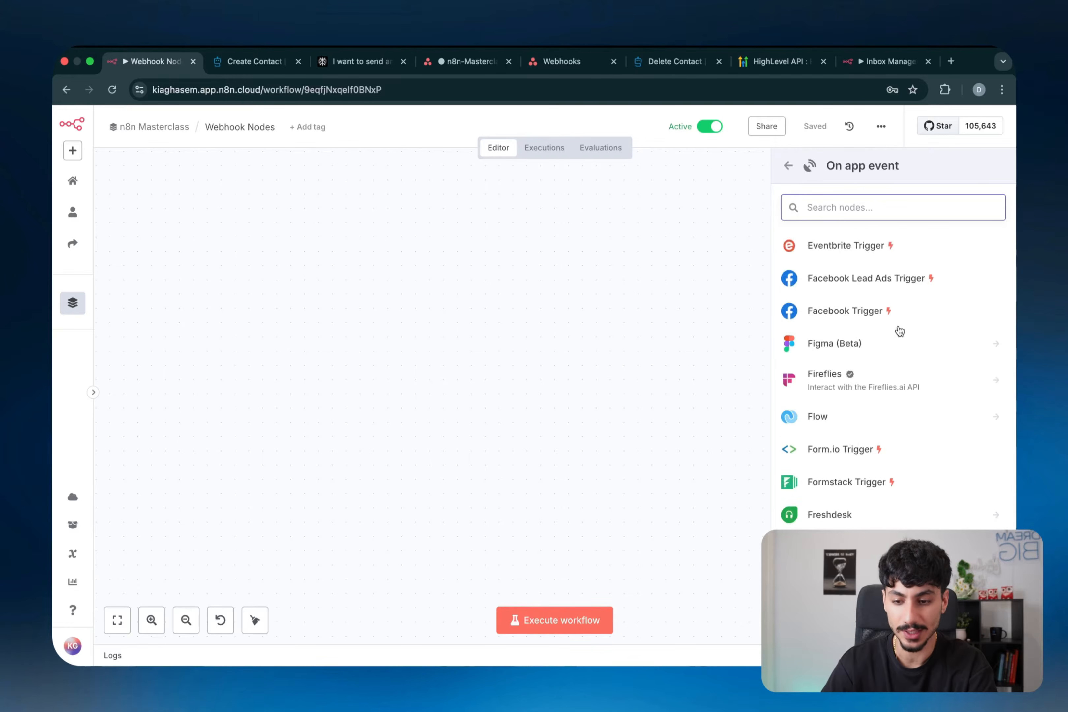
scroll(899, 330, down, 20)
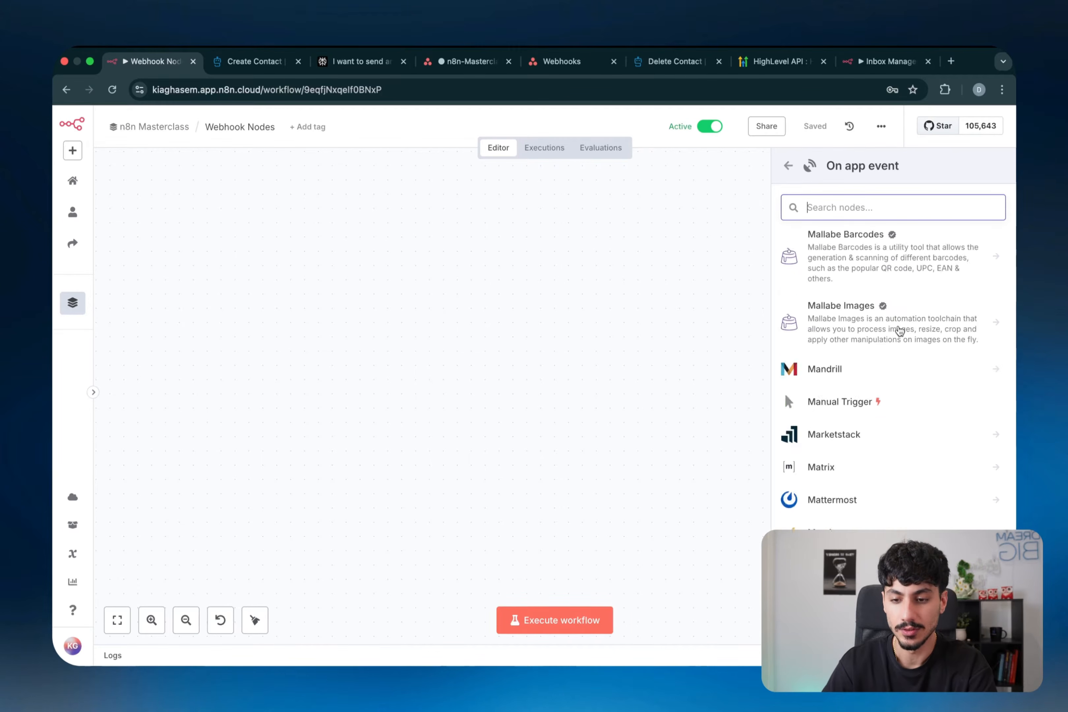
scroll(899, 330, up, 20)
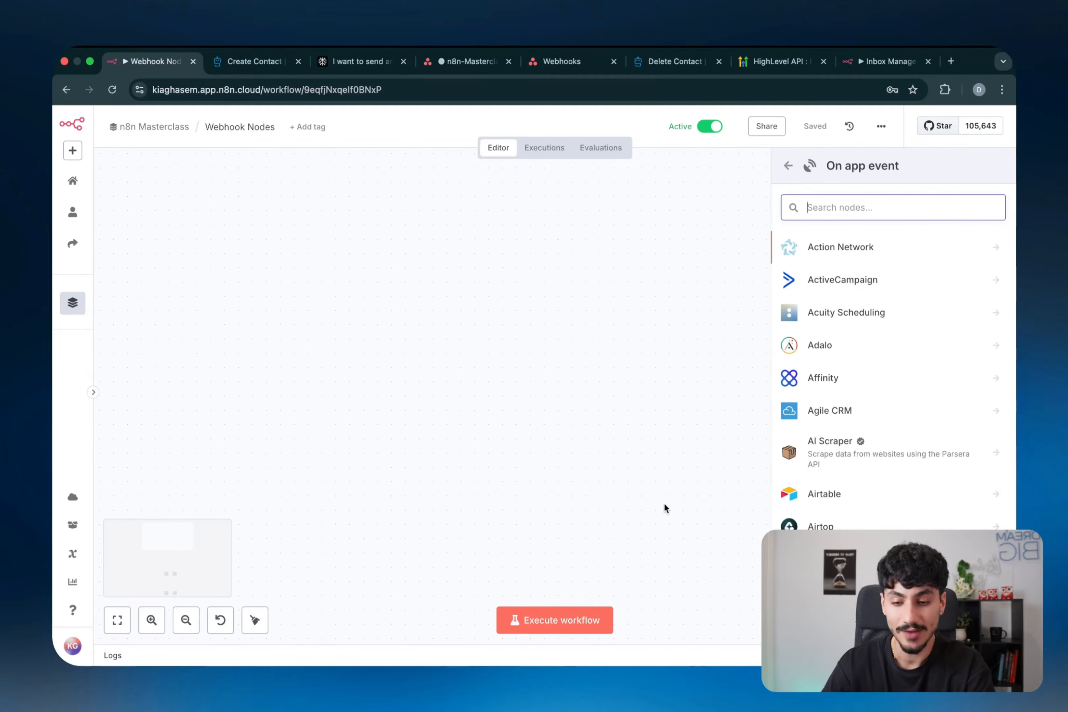
text(asana)
key(Return)
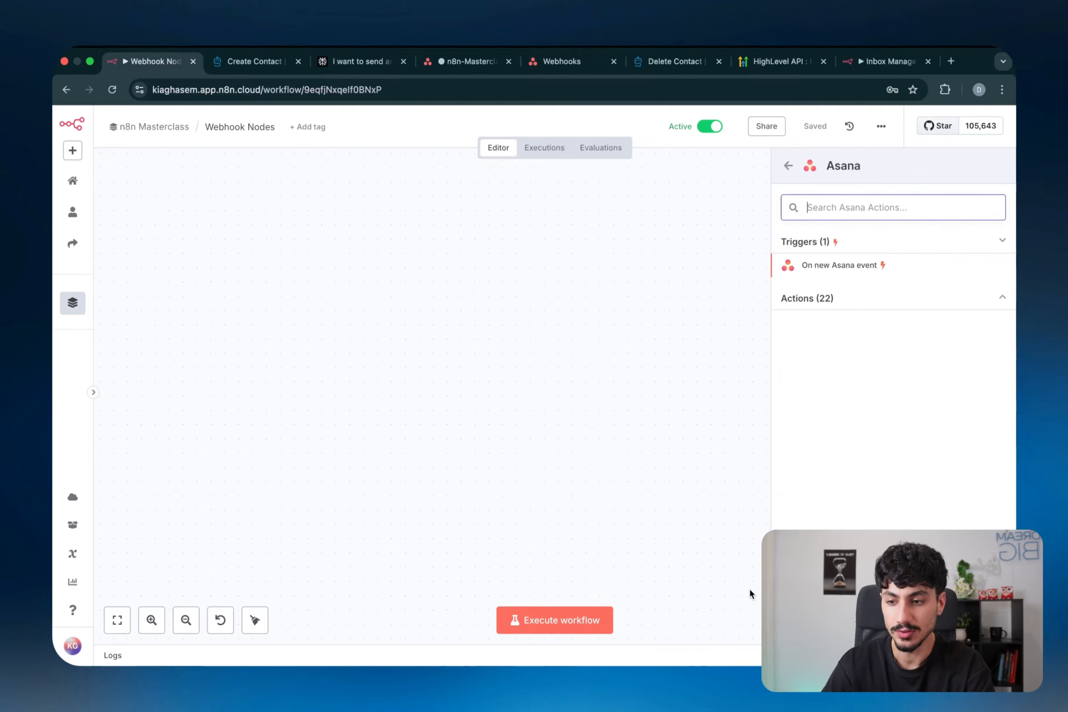
click(857, 268)
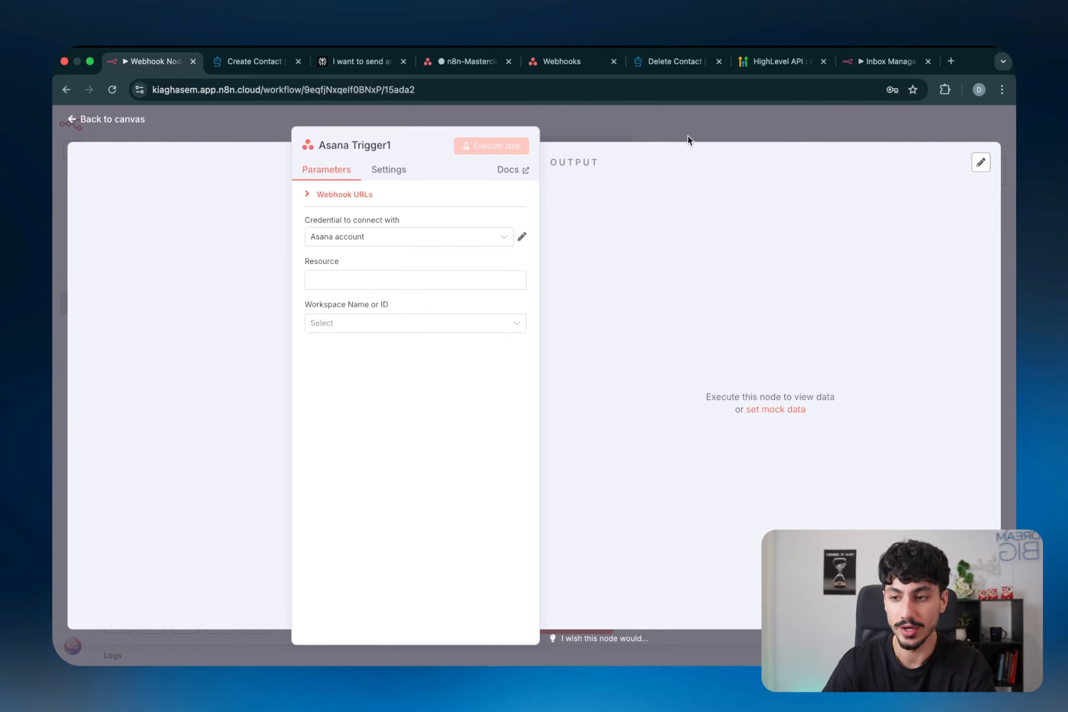
key(super+4)
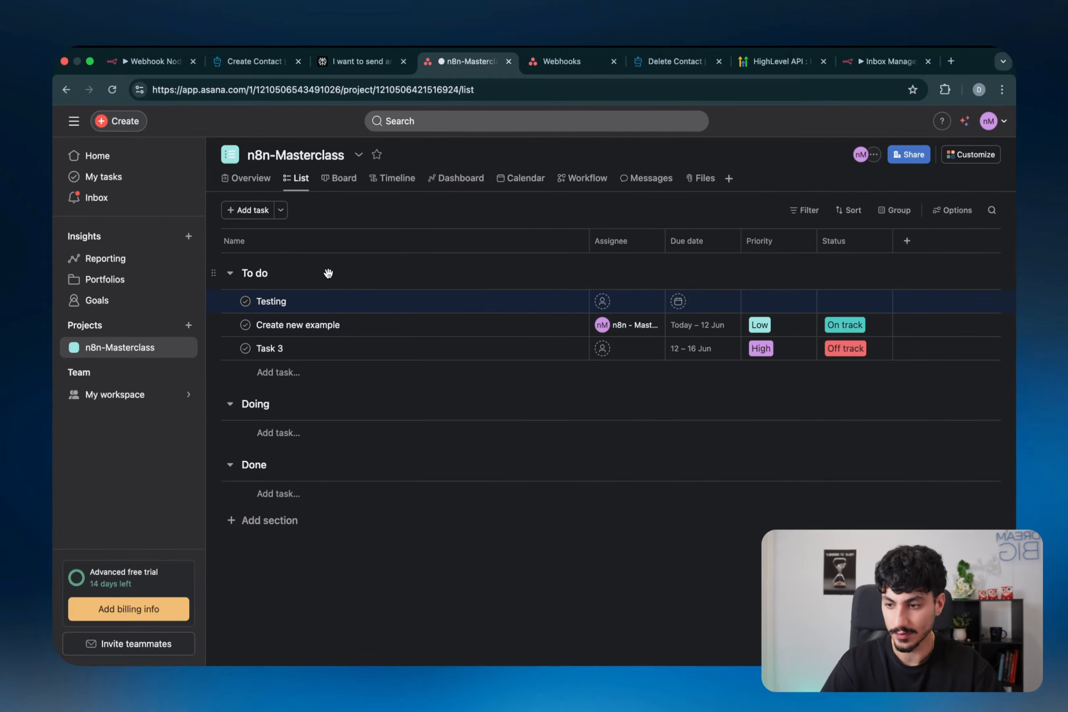
- Annotate the n8n-Masterclass title, members area and Priority/Status columns, then return to n8n
key(super+shift+a)
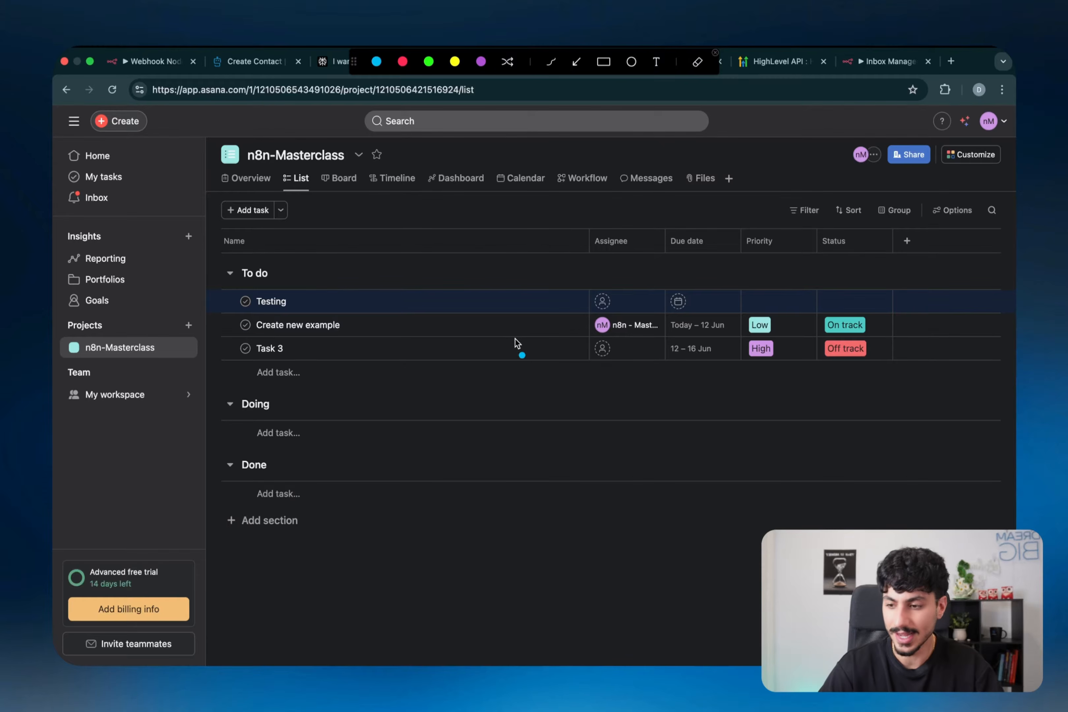
mouse_move(554, 155)
mouse_down()
mouse_move(416, 147)
mouse_move(423, 161)
mouse_move(414, 153)
mouse_up()
drag(240, 176, 331, 162)
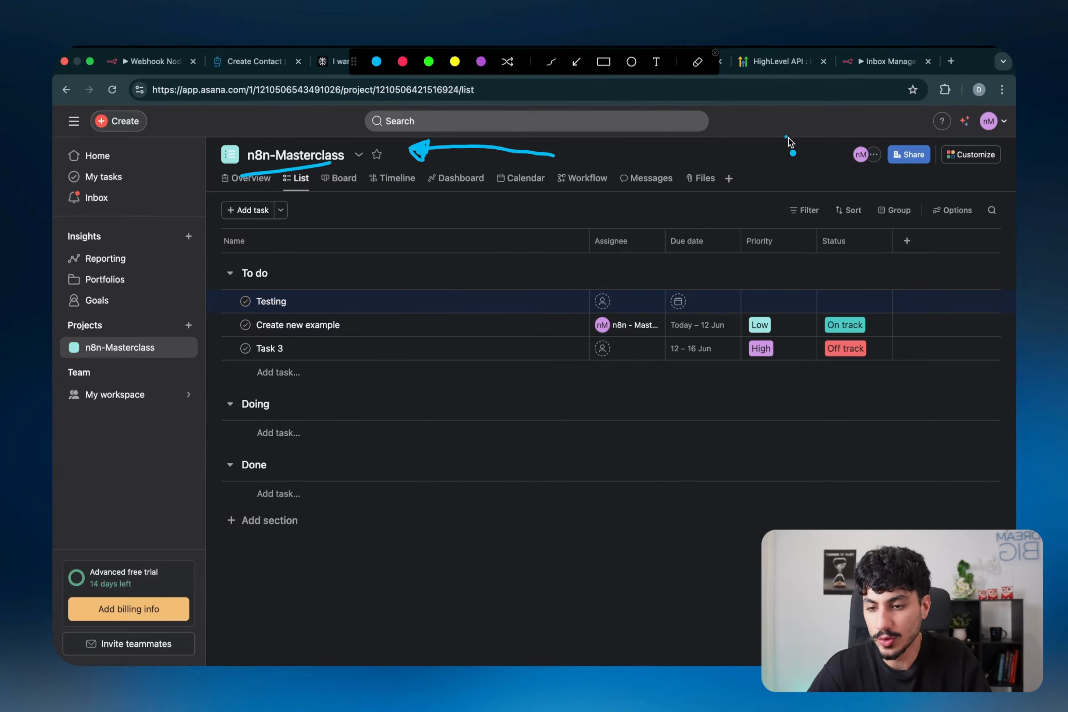
mouse_move(794, 140)
mouse_down()
mouse_move(763, 225)
mouse_move(781, 135)
mouse_move(801, 183)
mouse_move(824, 193)
mouse_move(891, 186)
mouse_move(938, 202)
mouse_up()
mouse_move(781, 236)
mouse_down()
mouse_move(945, 250)
mouse_move(841, 242)
mouse_up()
key(Escape)
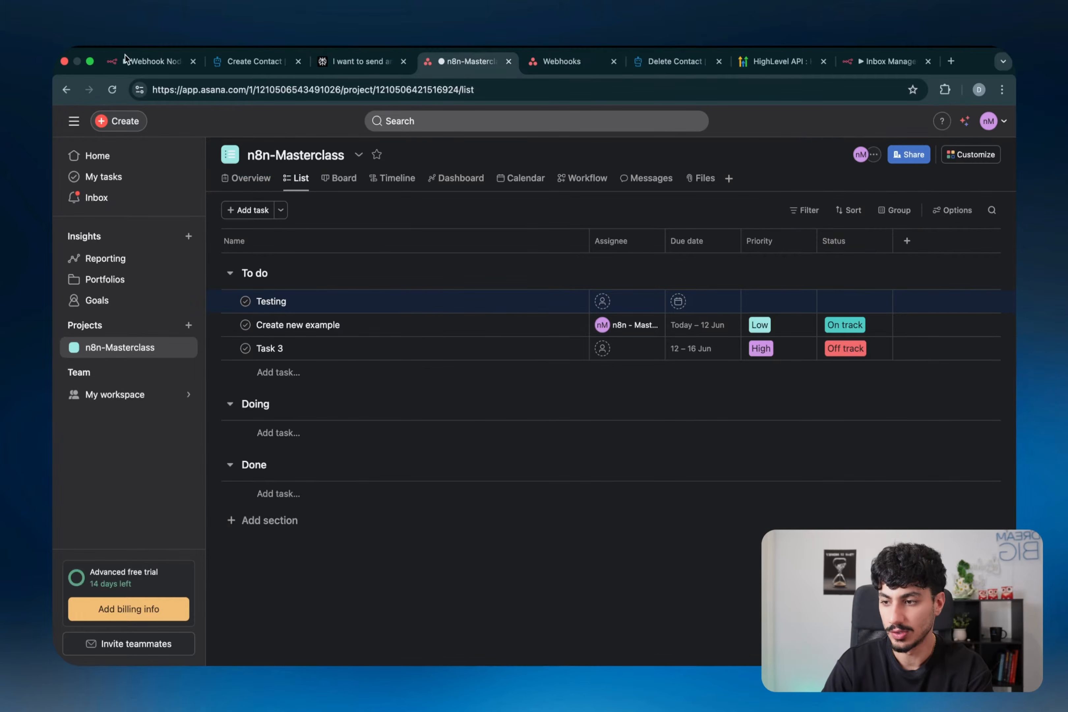
click(124, 56)
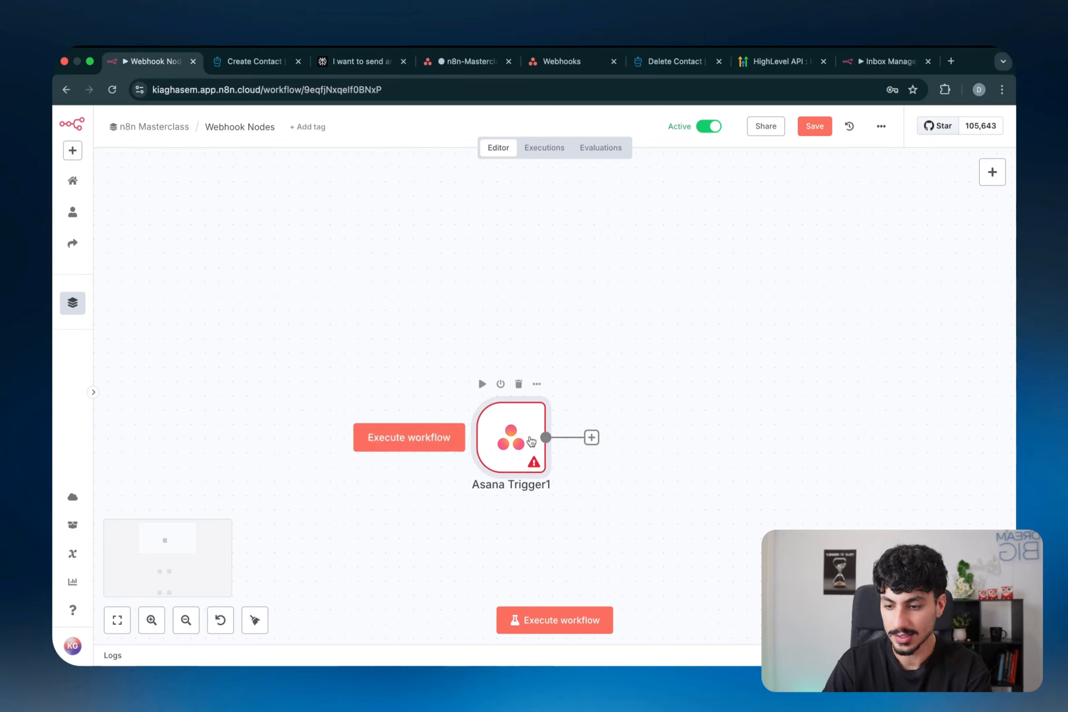
- Double-click the Asana Trigger1 node to open its parameters
double_click(528, 440)
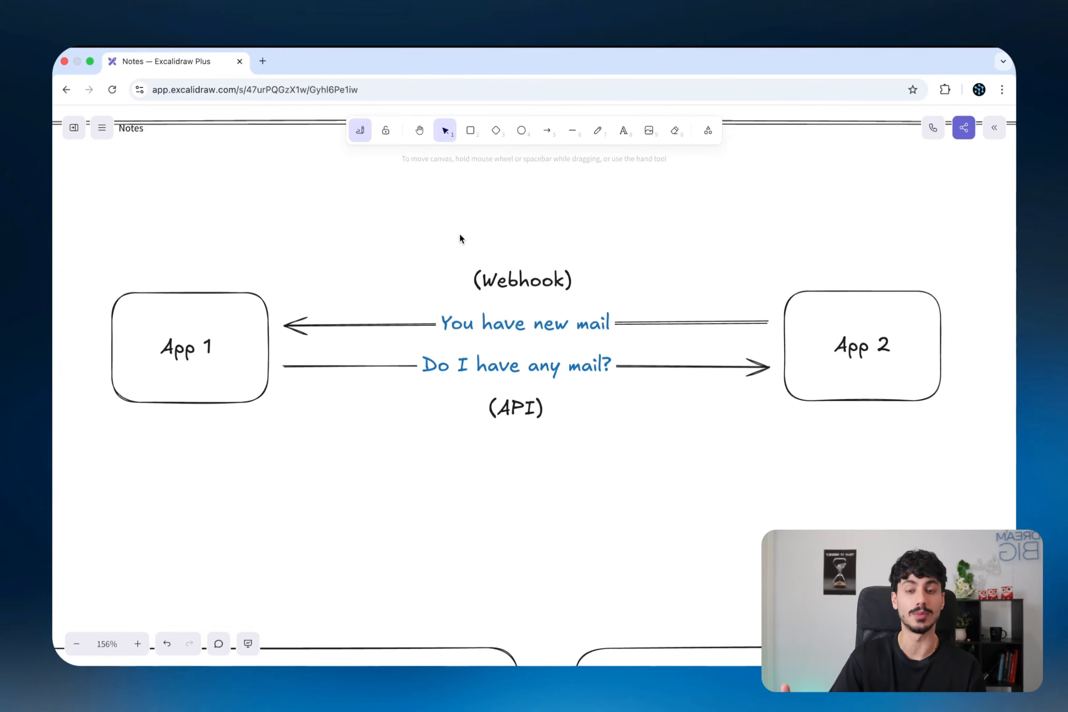
- Mark App 1 and draw an arc over the Webhook arrow between the apps
key(ctrl+a)
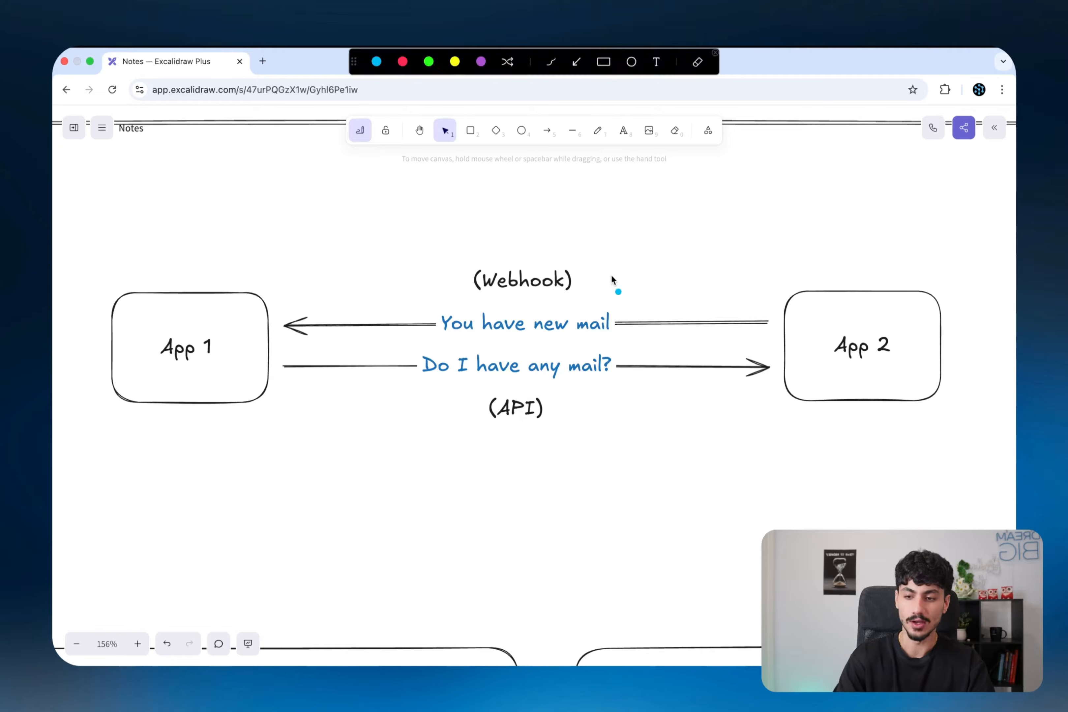
mouse_move(294, 296)
mouse_down()
mouse_move(288, 276)
mouse_move(293, 285)
mouse_up()
mouse_move(757, 264)
mouse_down()
mouse_move(541, 226)
mouse_move(340, 275)
mouse_up()
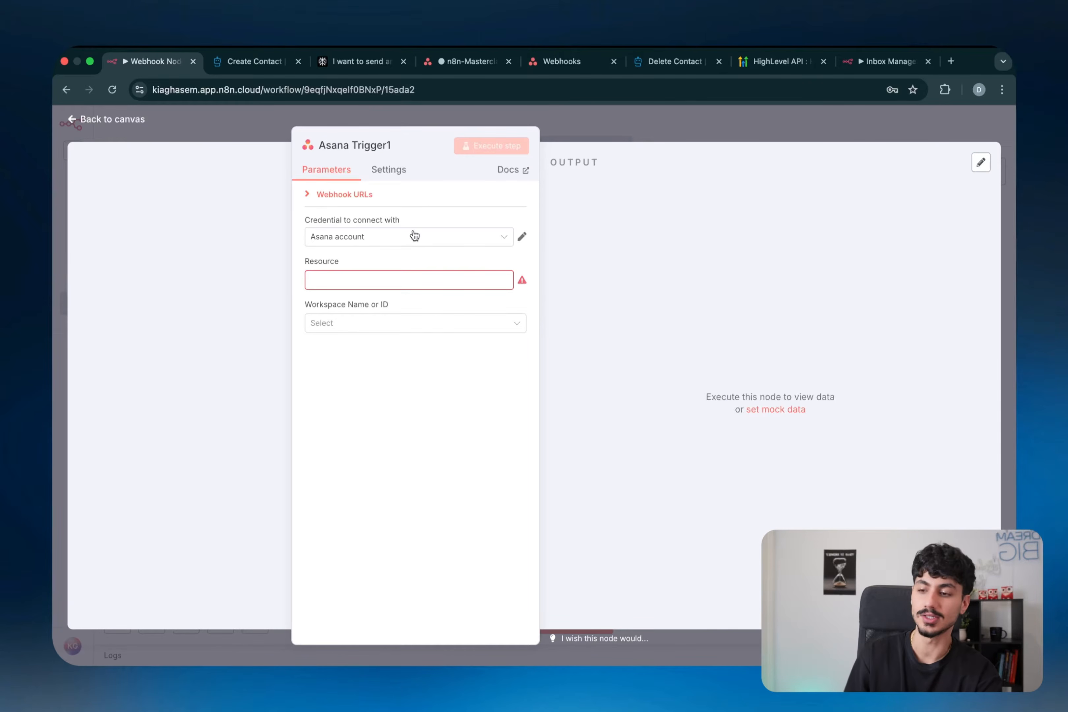
- Create an OAuth2 Asana credential named 'n8n Masterclass - Asana Webhook' and save it
click(415, 235)
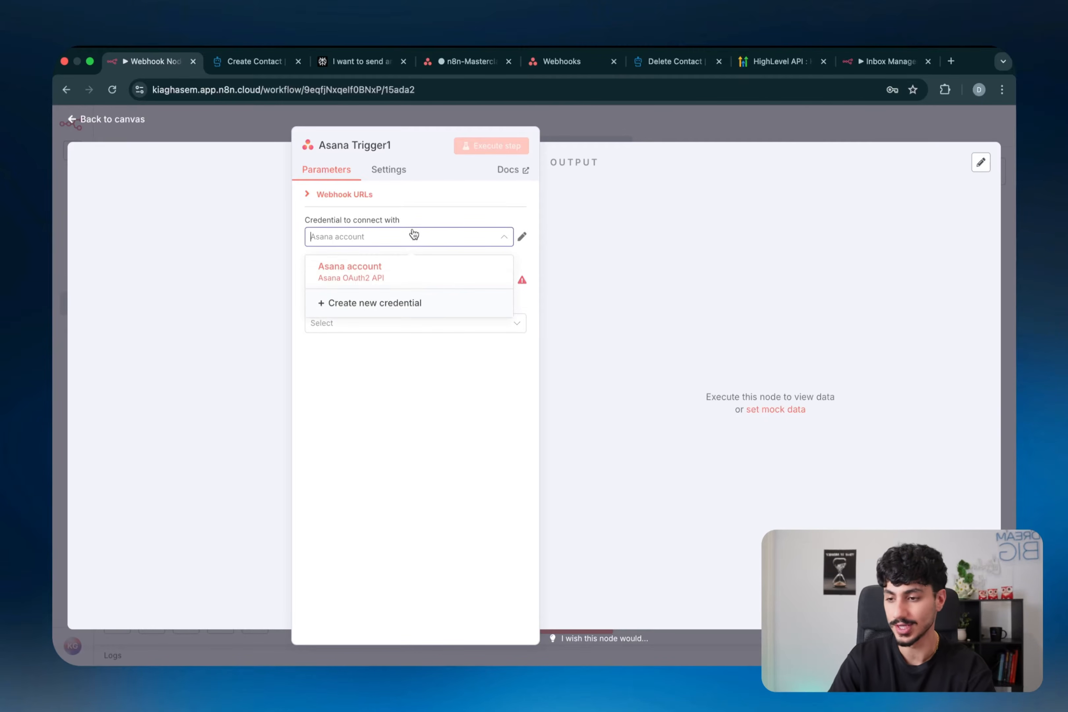
click(385, 306)
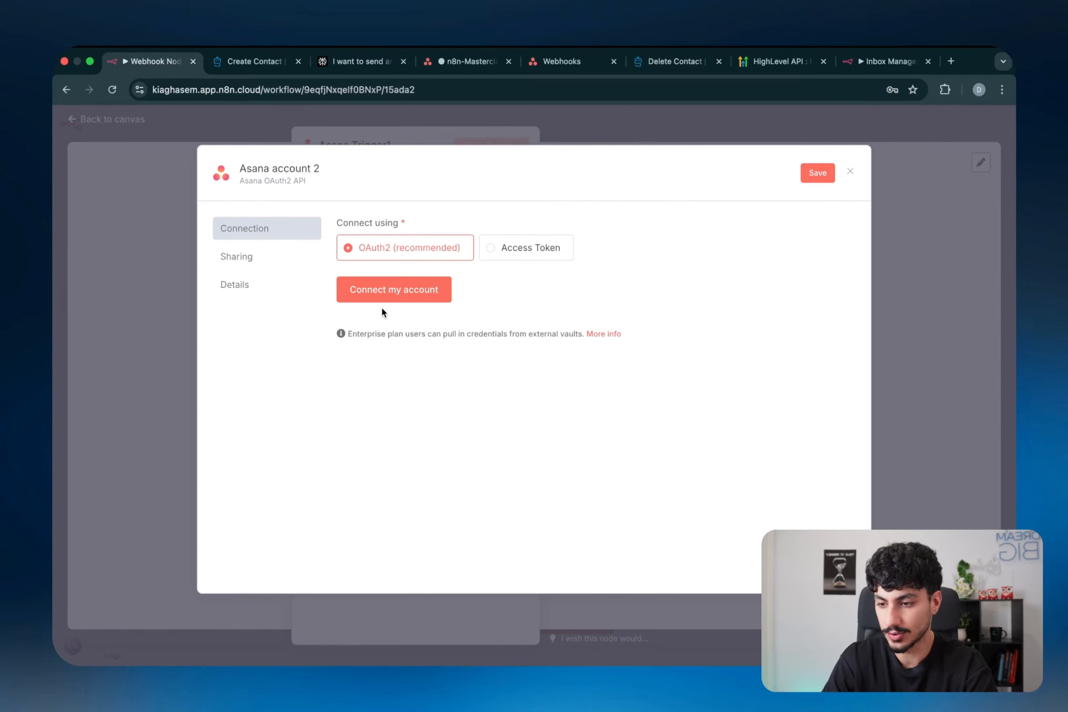
click(382, 288)
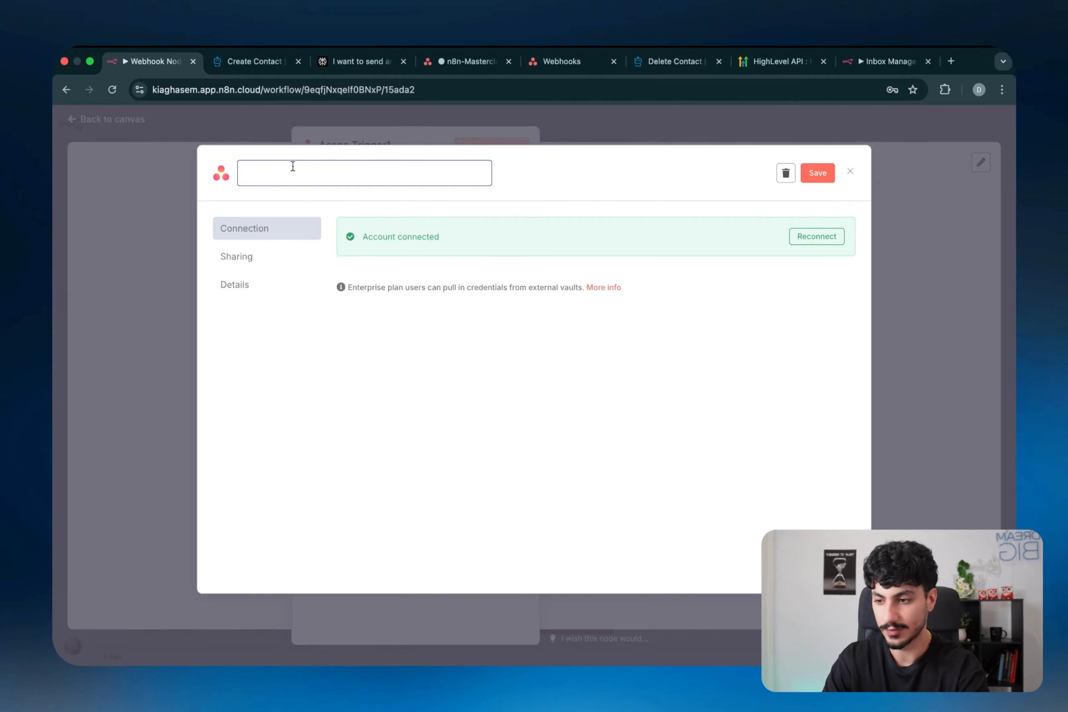
triple_click(293, 166)
key(BackSpace)
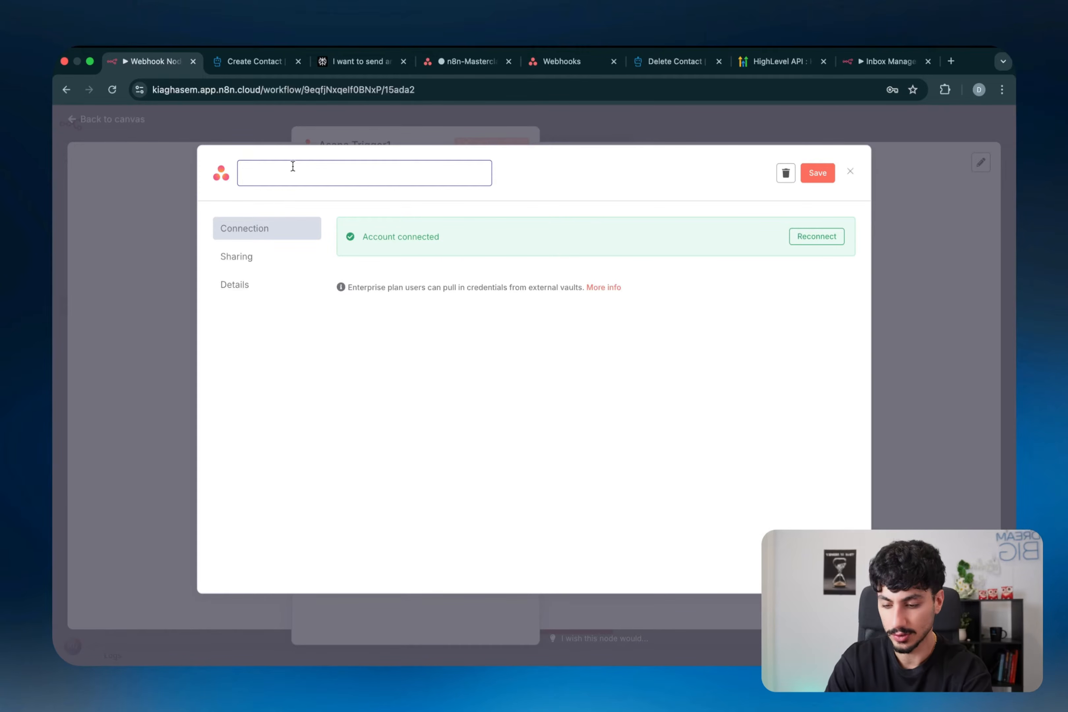
text(n8n)
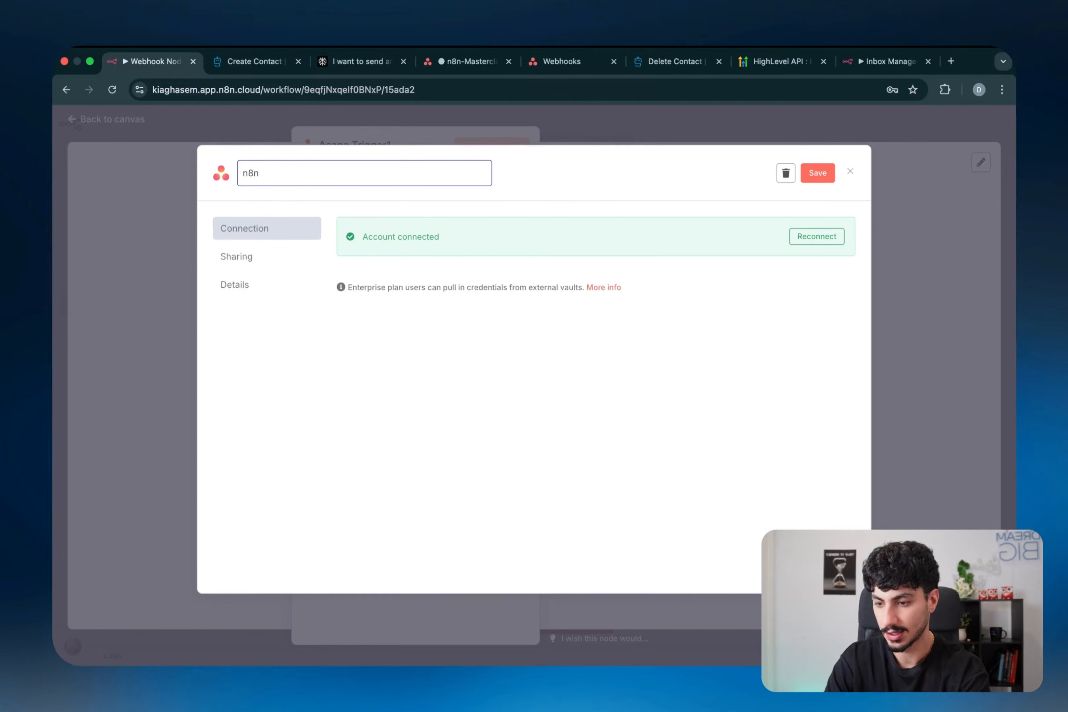
text( Masterclass - Asana Webhook)
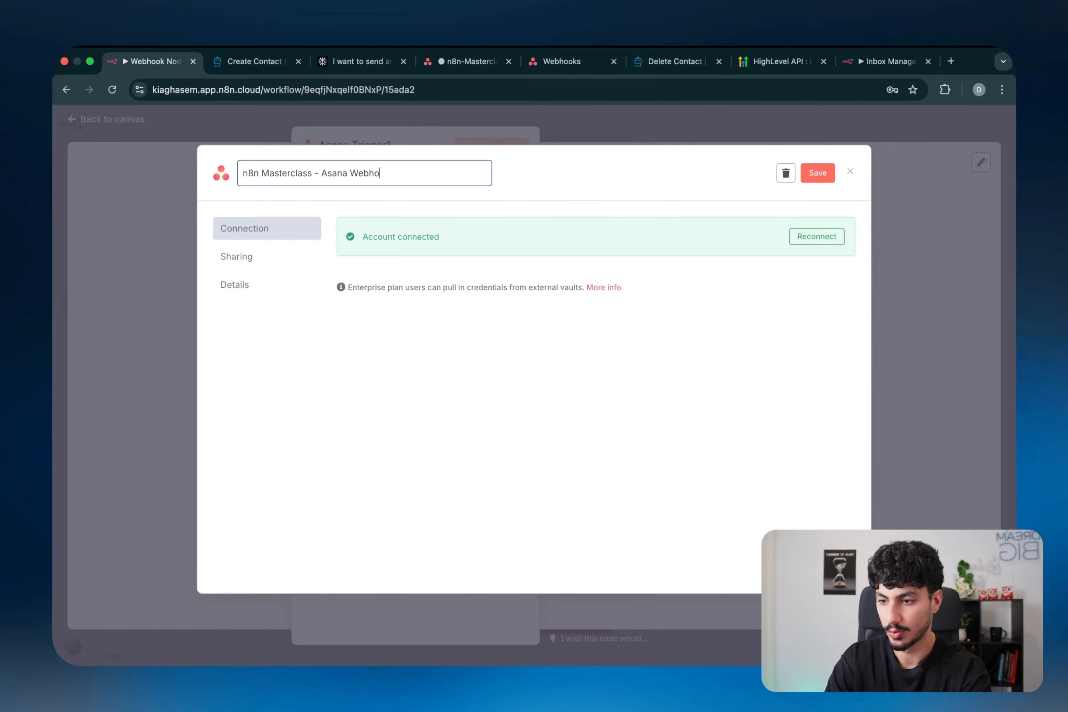
key(Return)
click(817, 173)
click(879, 184)
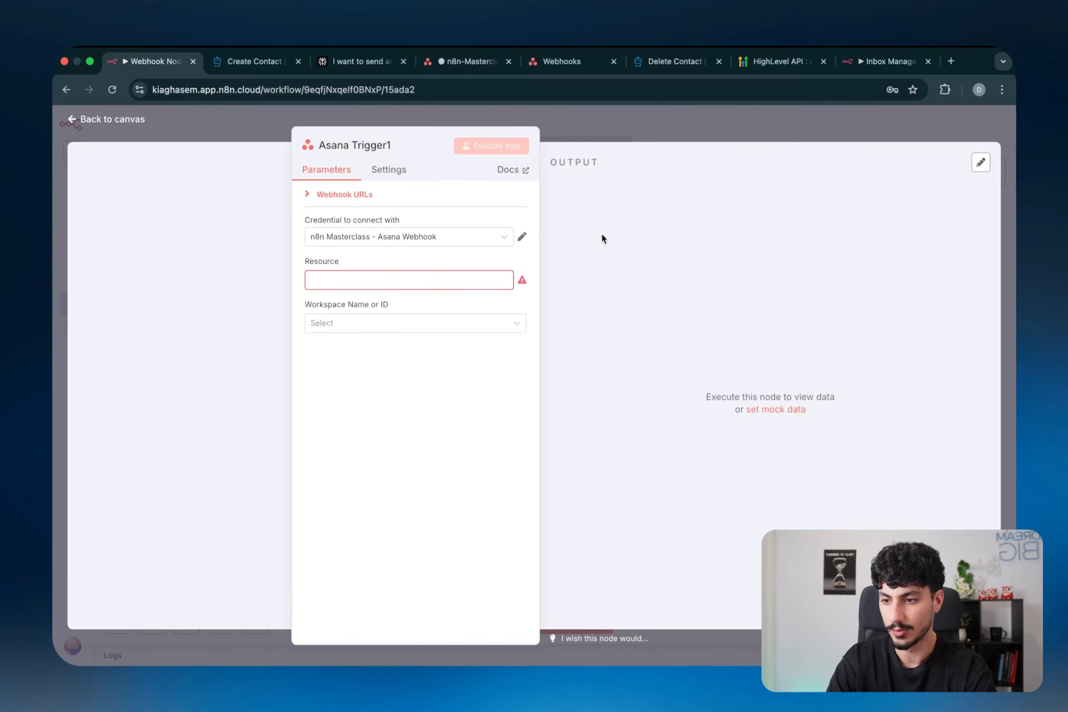
- Set the Asana trigger's workspace to My workspace, then go to the Asana project
mouse_move(396, 305)
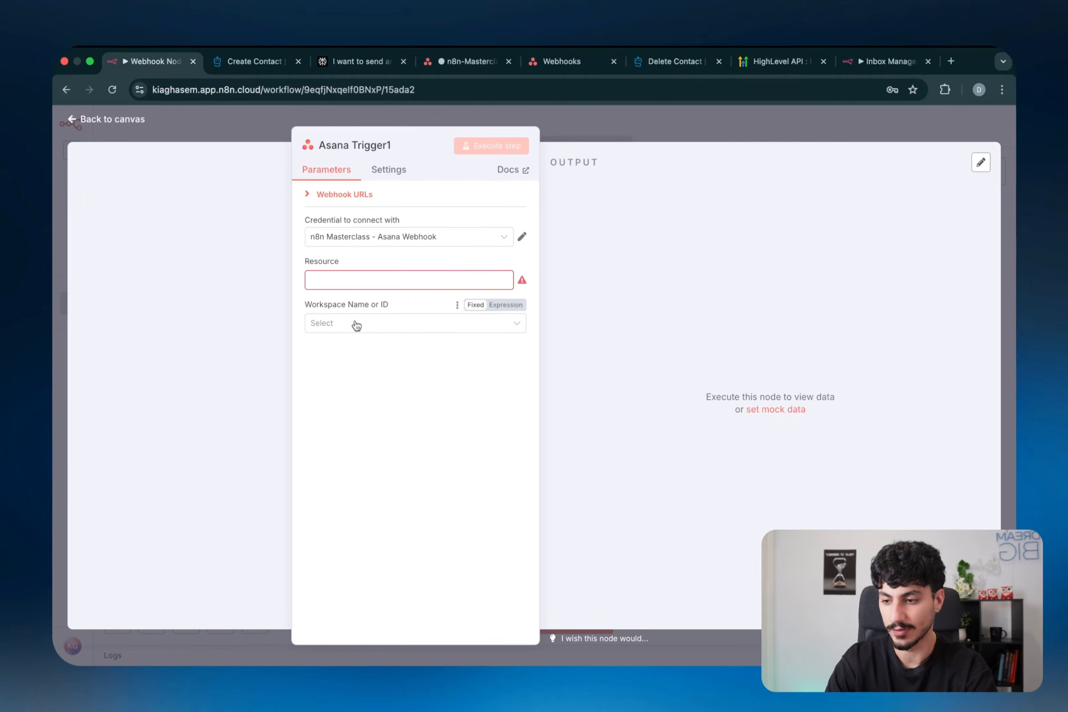
mouse_move(343, 260)
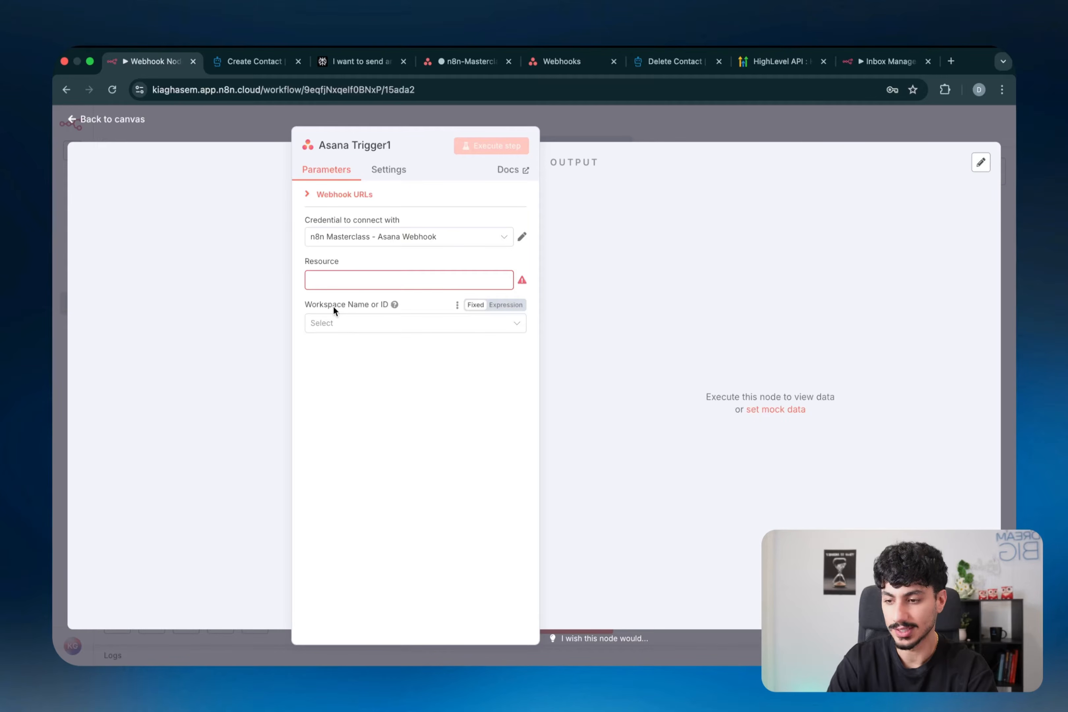
click(356, 321)
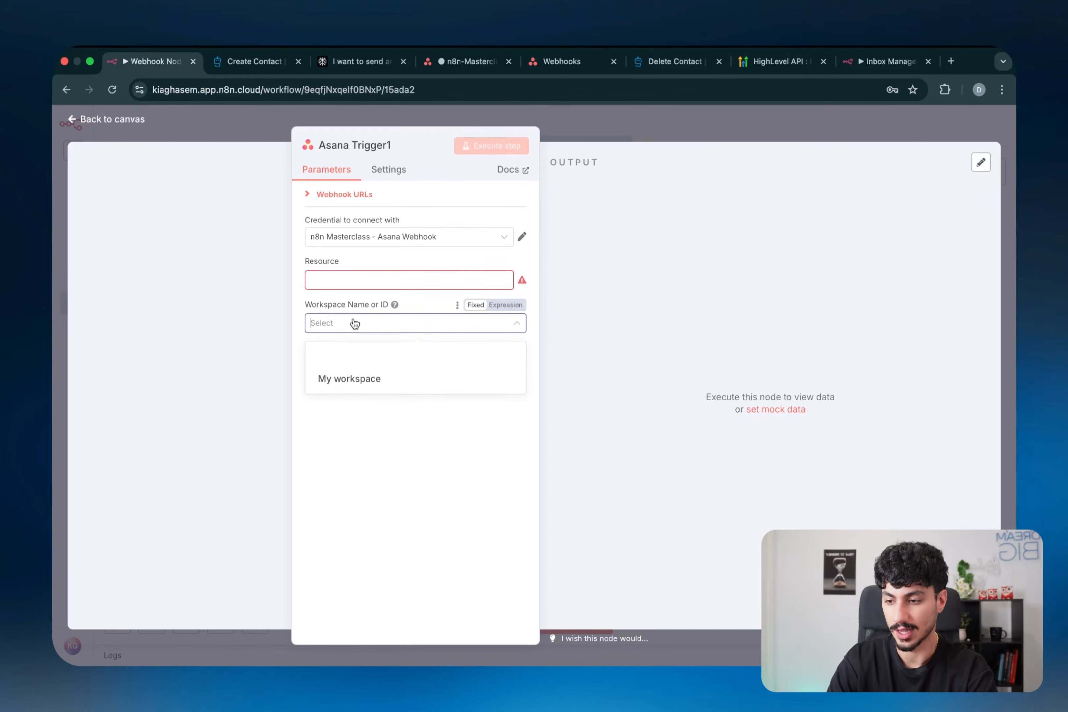
click(349, 384)
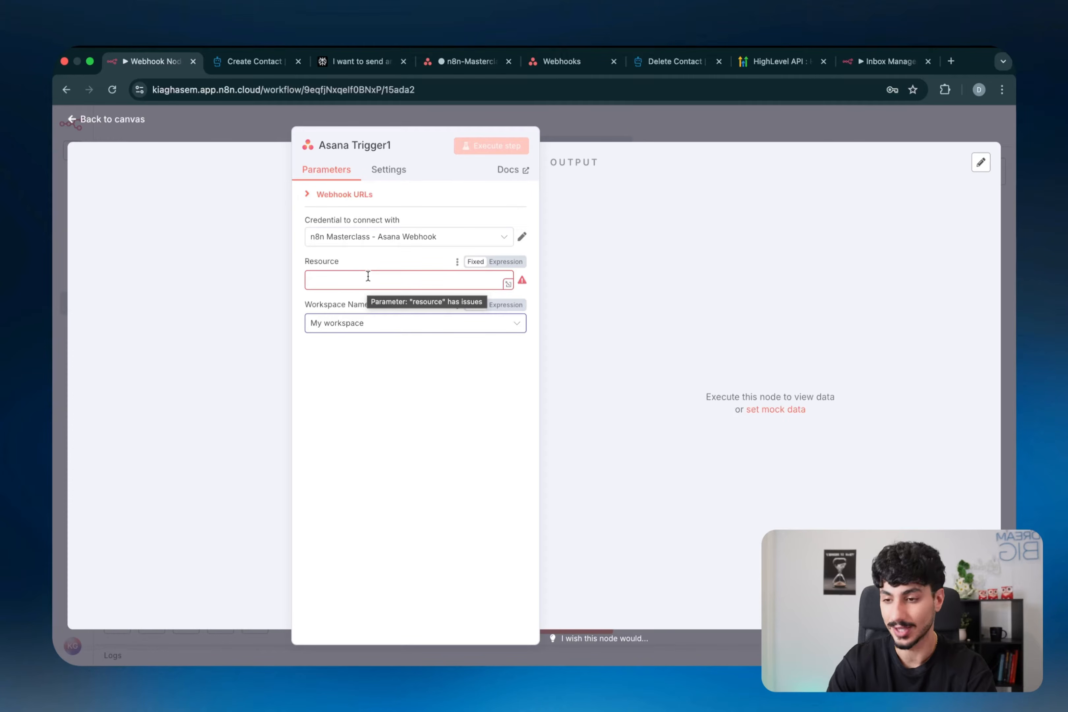
click(466, 61)
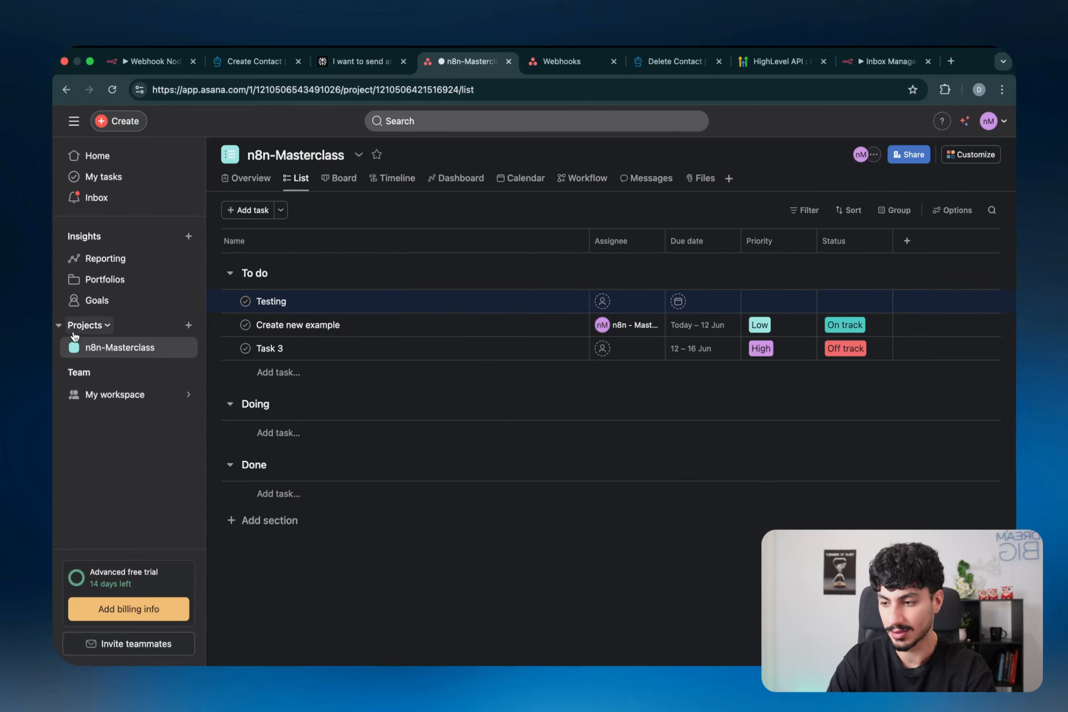
- Copy the n8n-Masterclass project ID from Asana's URL into the trigger's Resource field
click(398, 94)
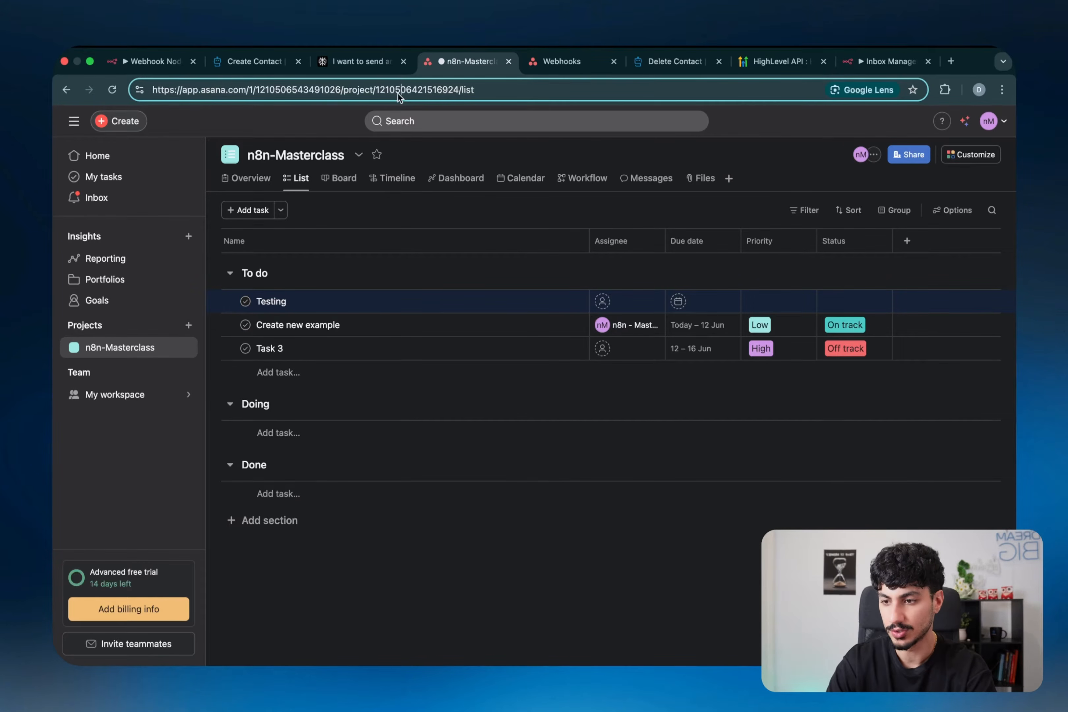
double_click(398, 93)
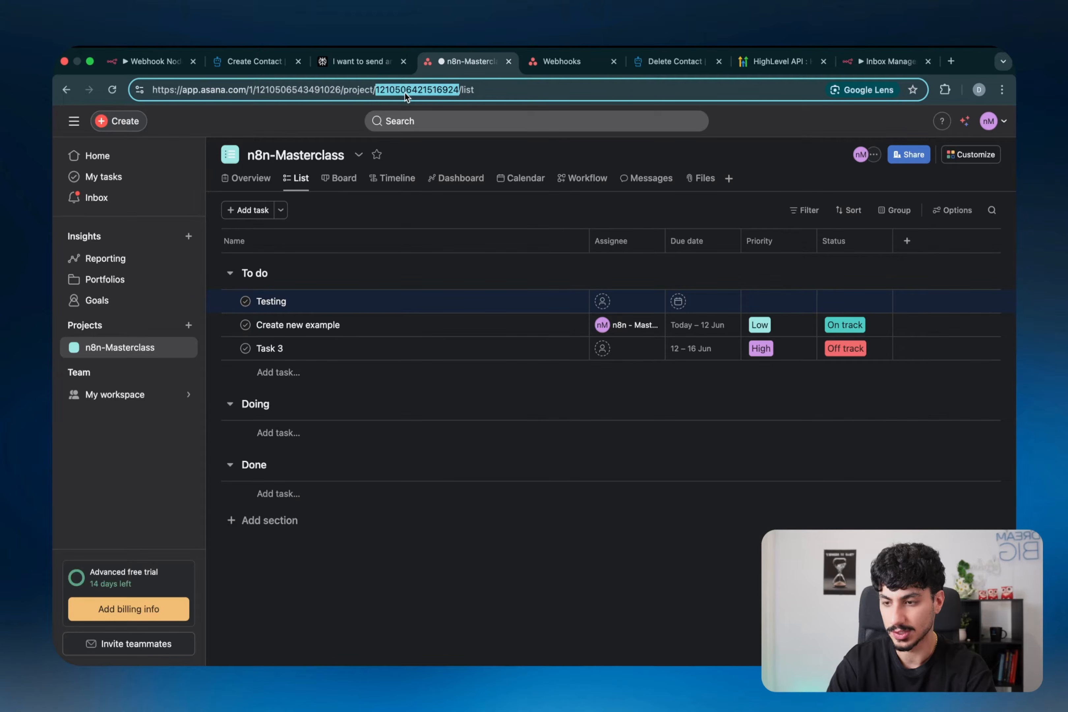
key(super+c)
click(152, 61)
click(376, 281)
key(super+v)
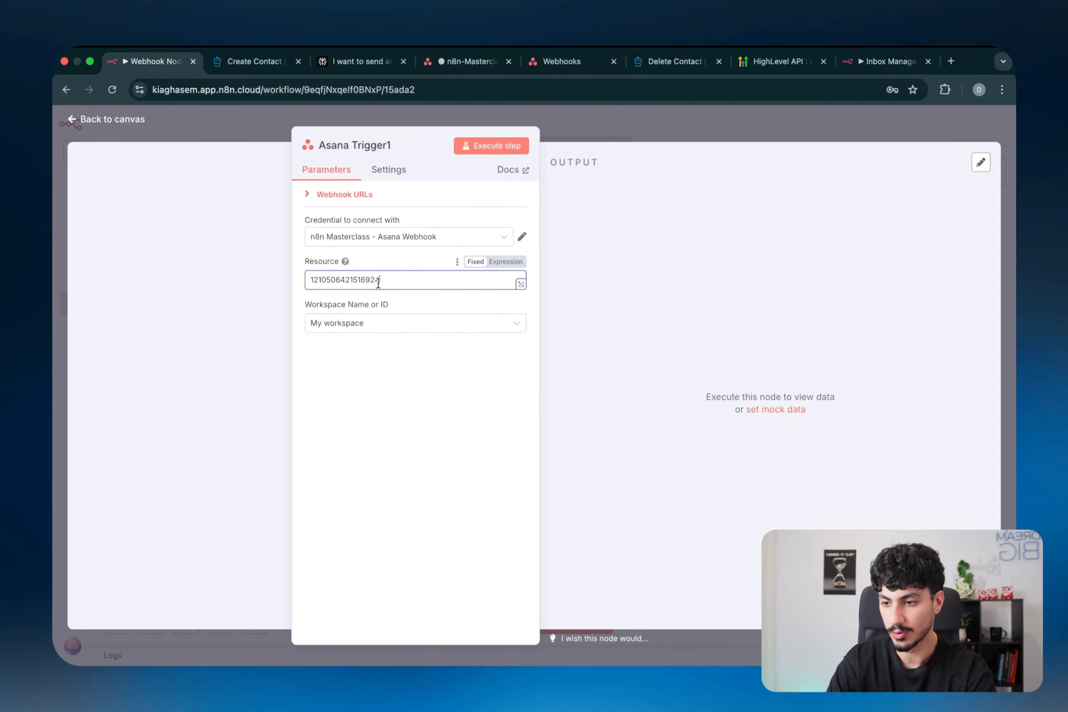
- Expand the trigger's webhook URLs and highlight the Resource setting for explanation
click(356, 195)
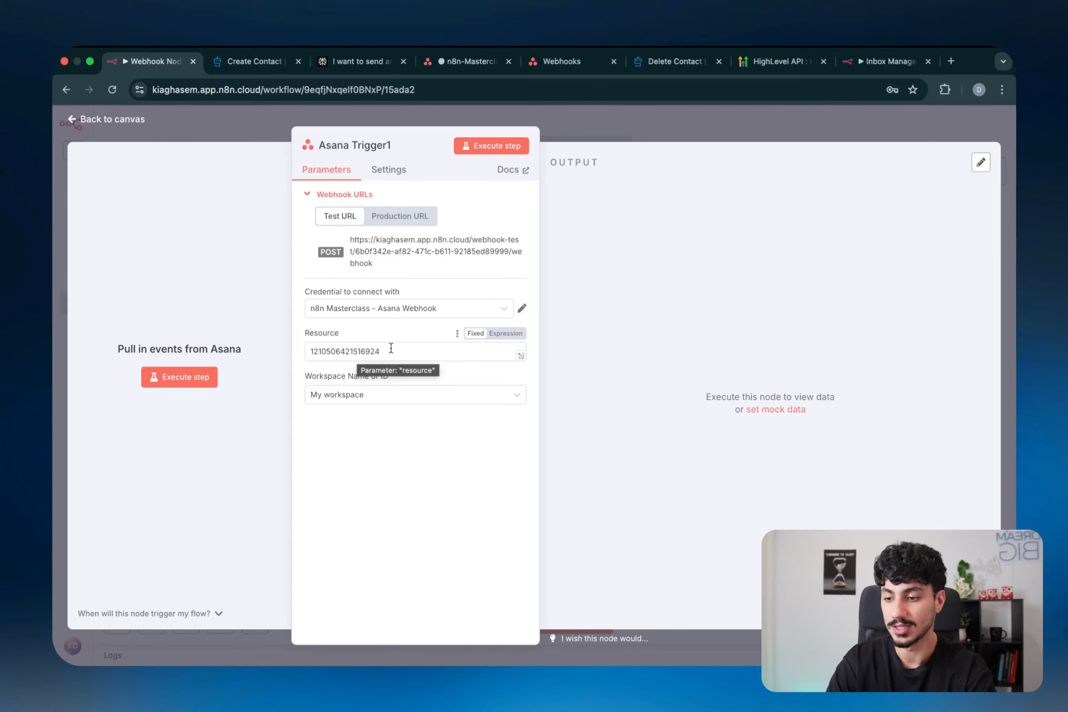
click(446, 68)
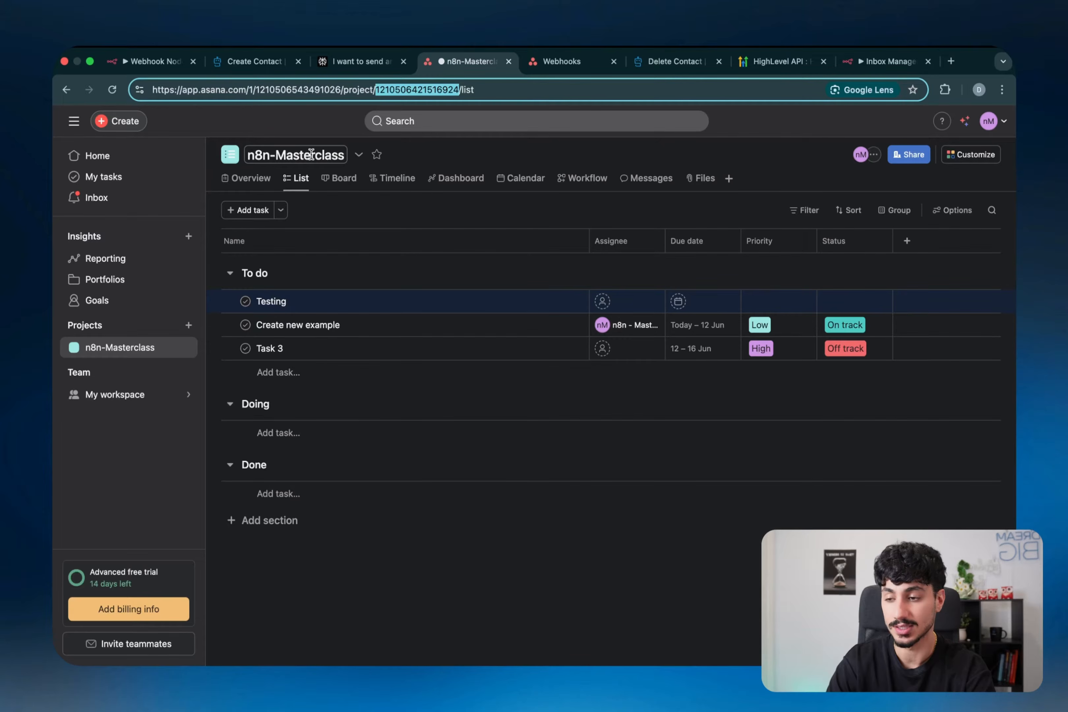
click(152, 61)
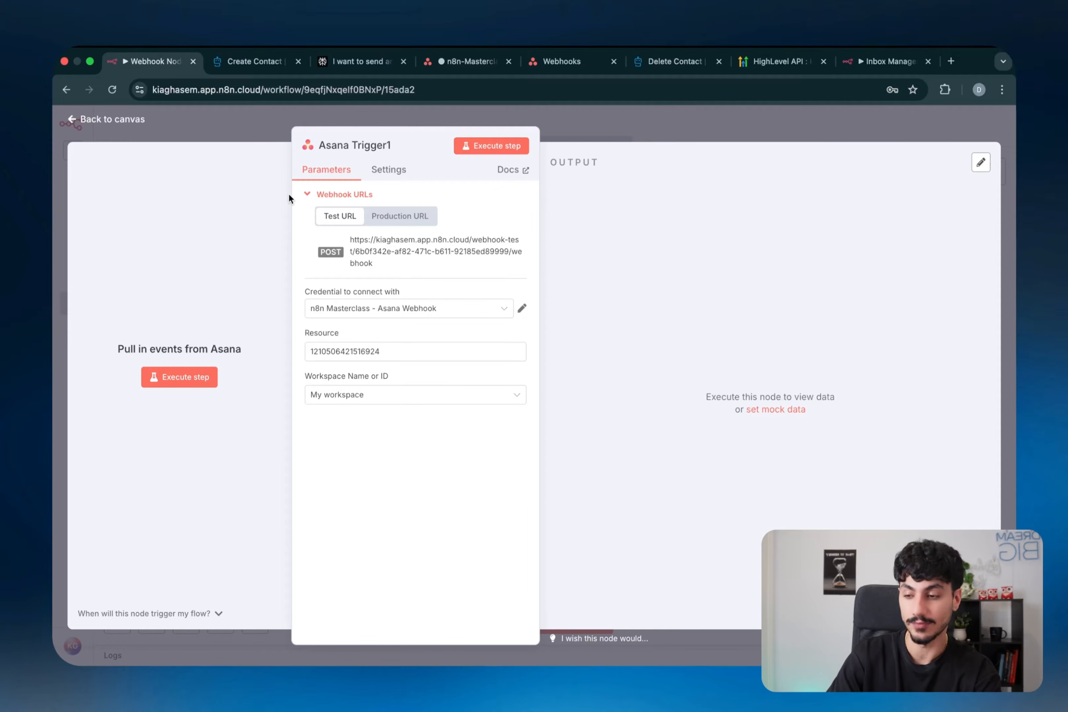
double_click(317, 333)
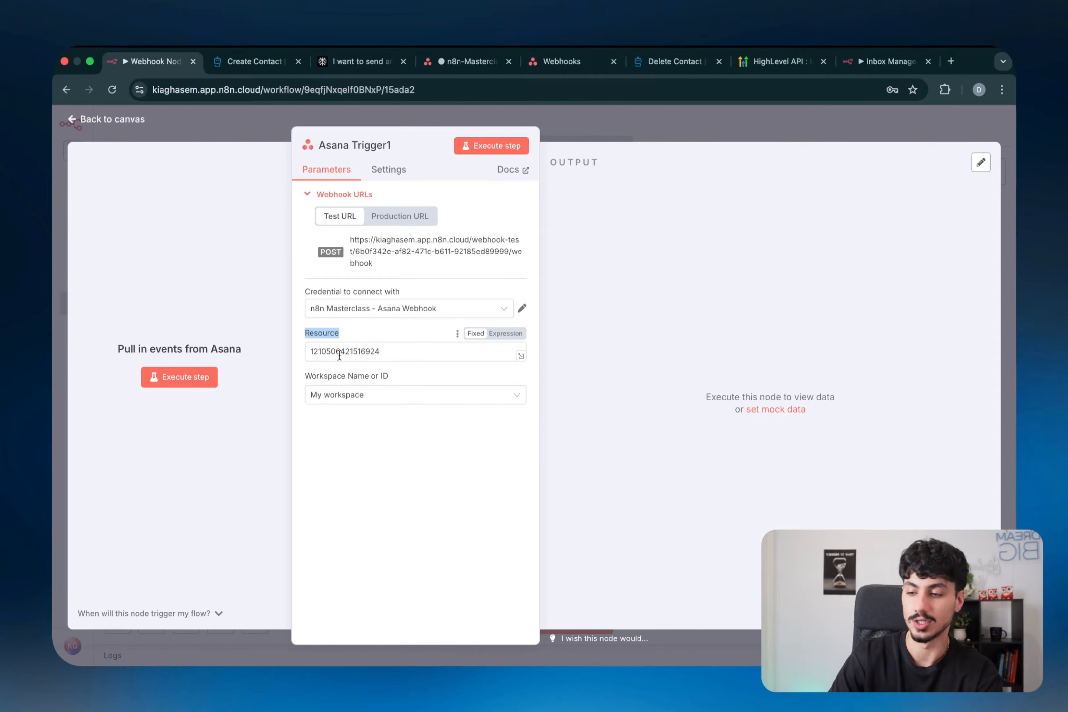
key(ctrl+super+a)
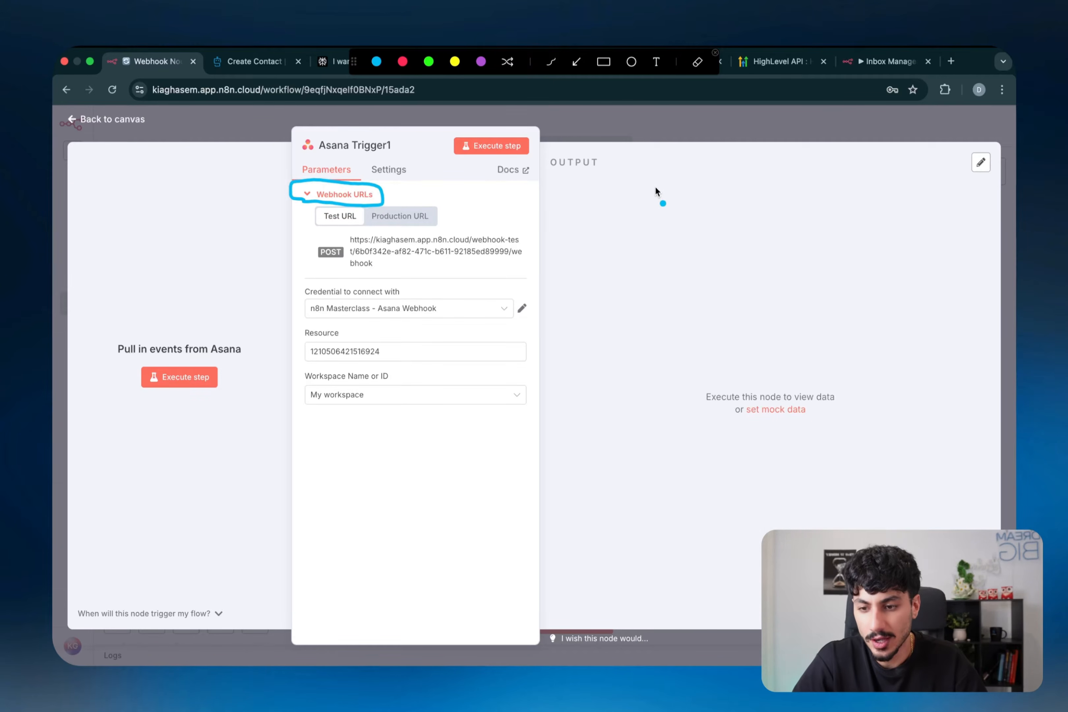
drag(668, 182, 611, 222)
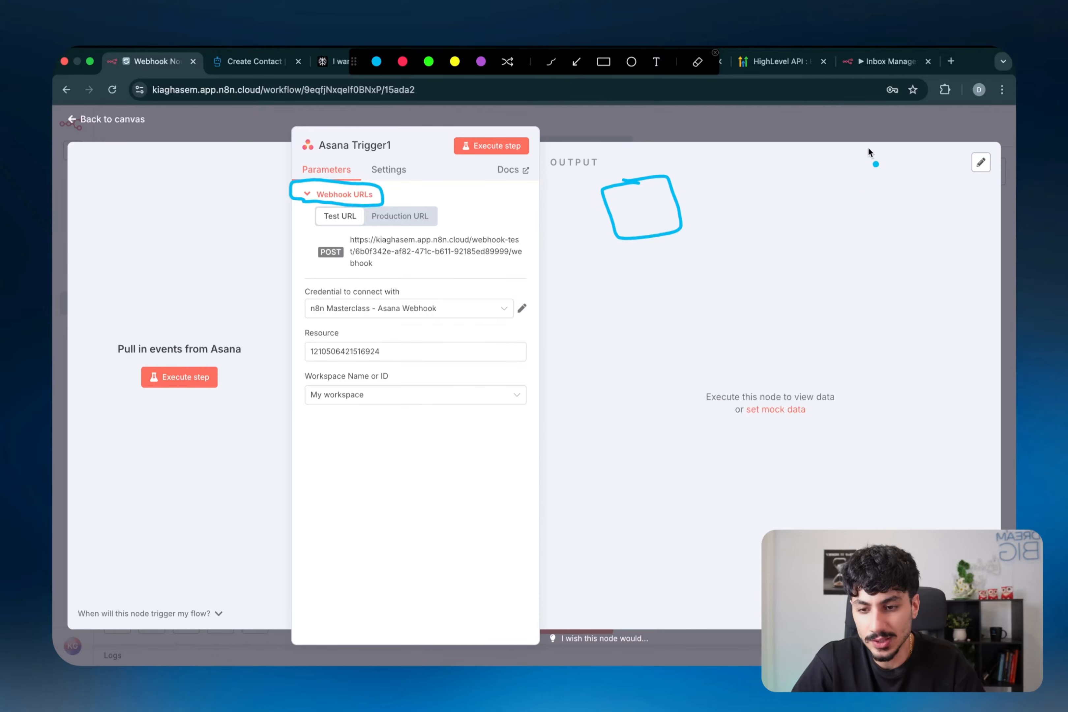
drag(908, 207, 867, 151)
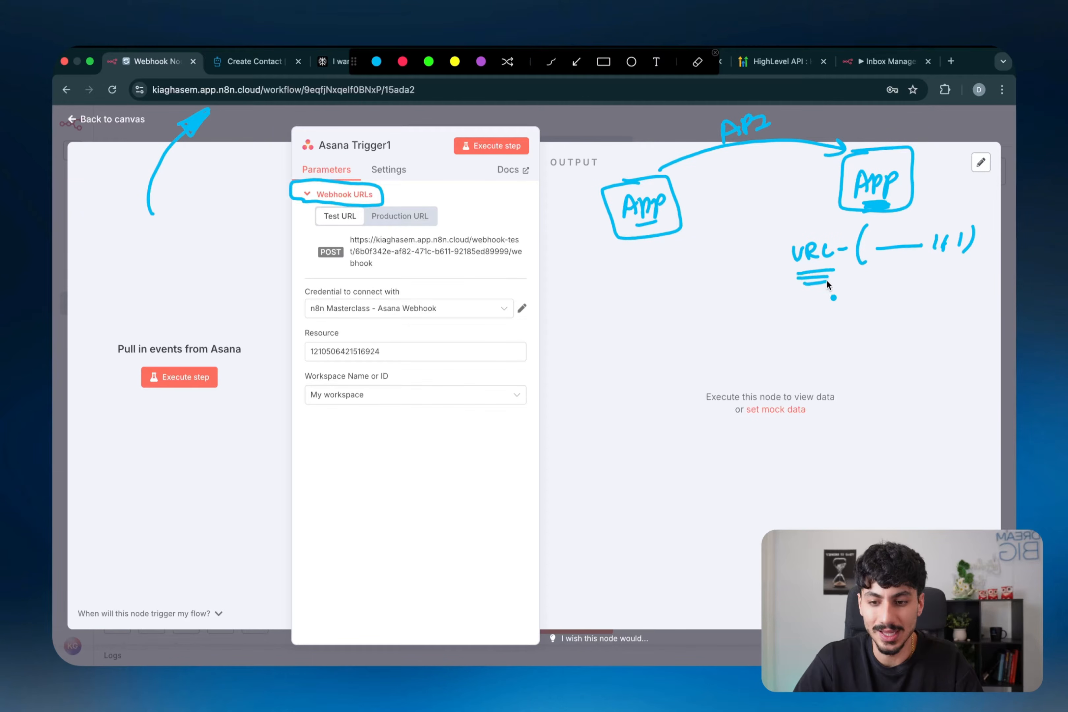
mouse_move(875, 197)
mouse_down()
mouse_move(862, 153)
mouse_move(889, 169)
mouse_up()
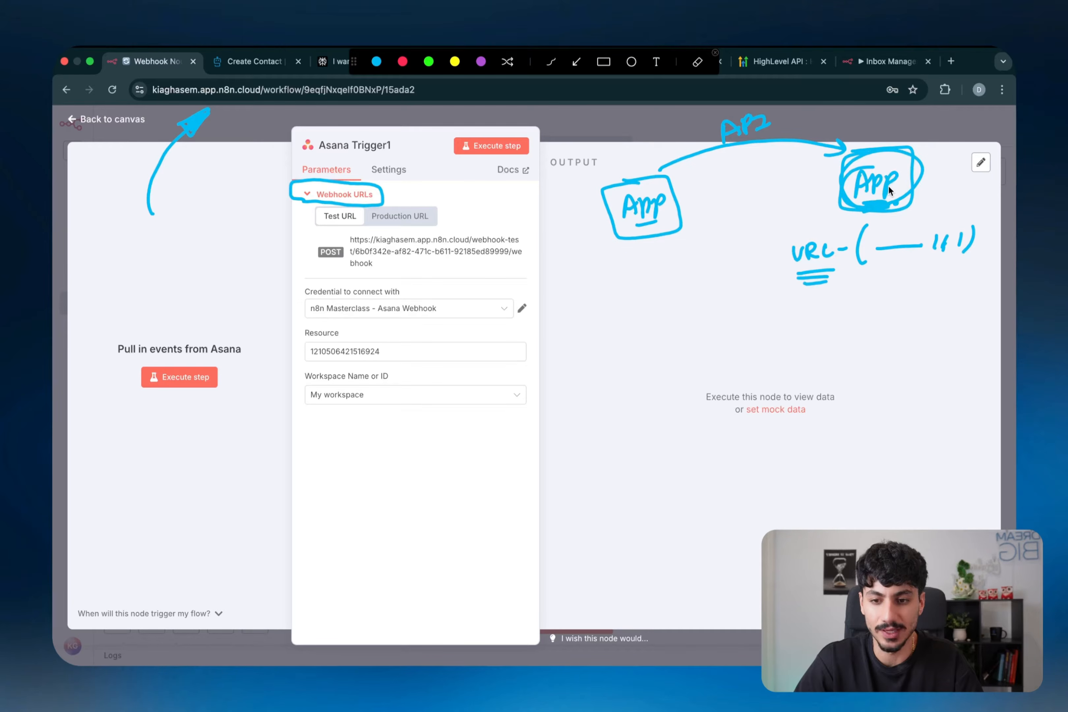
click(402, 61)
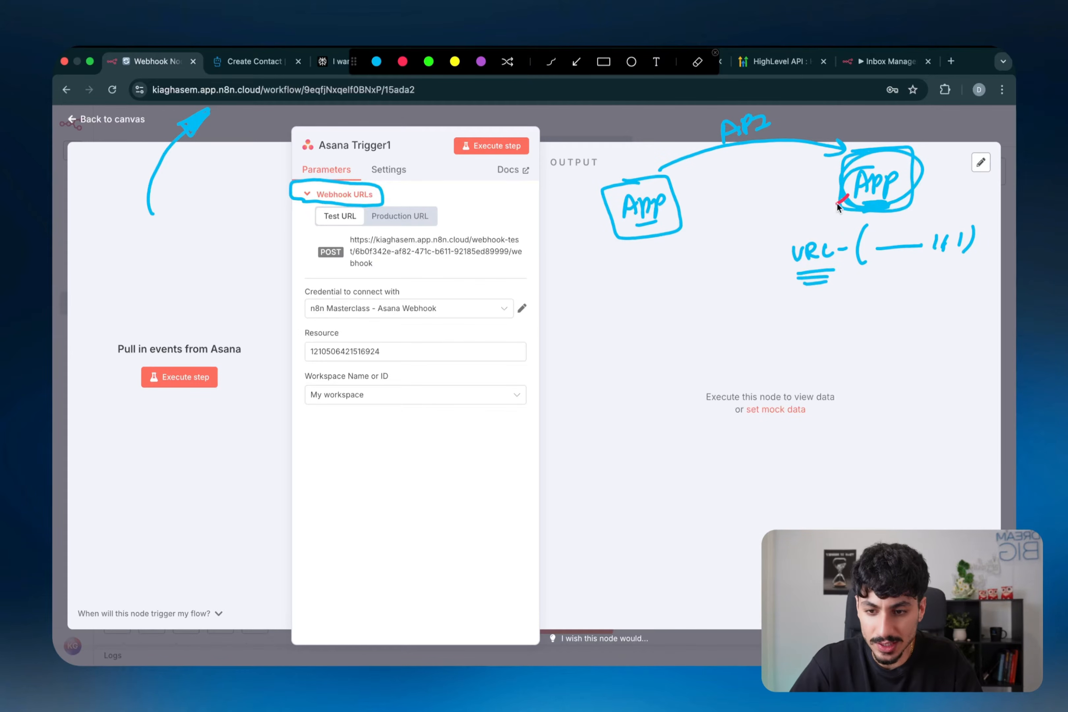
drag(729, 220, 703, 224)
drag(859, 198, 891, 205)
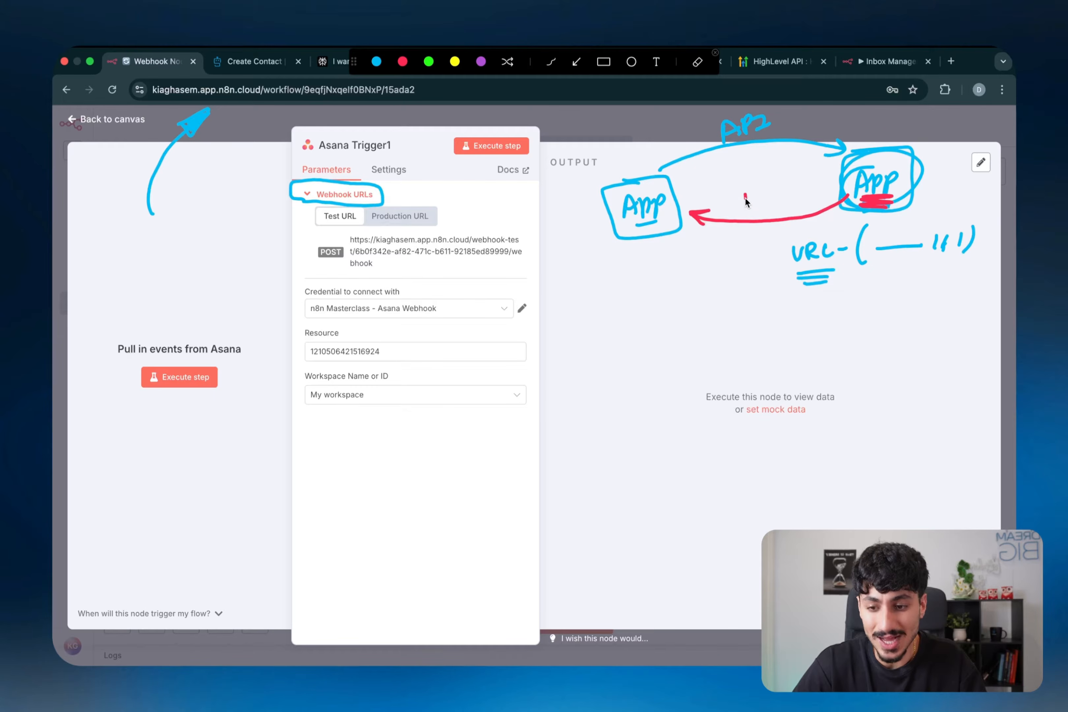
drag(780, 187, 781, 208)
drag(795, 193, 797, 200)
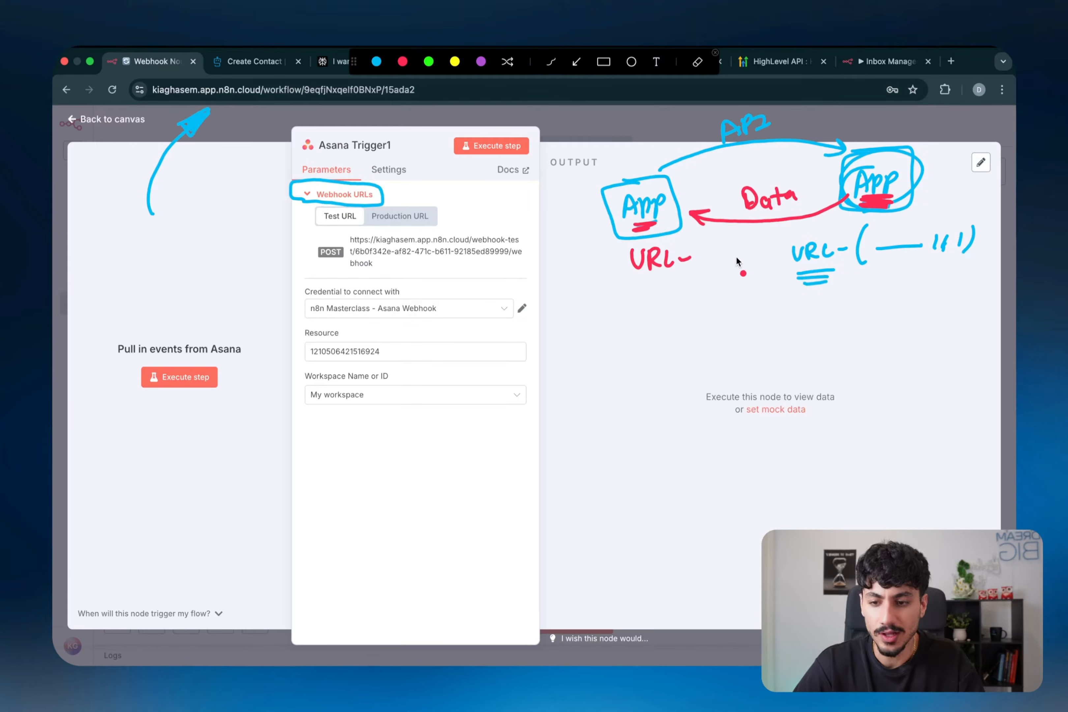
drag(833, 206, 735, 223)
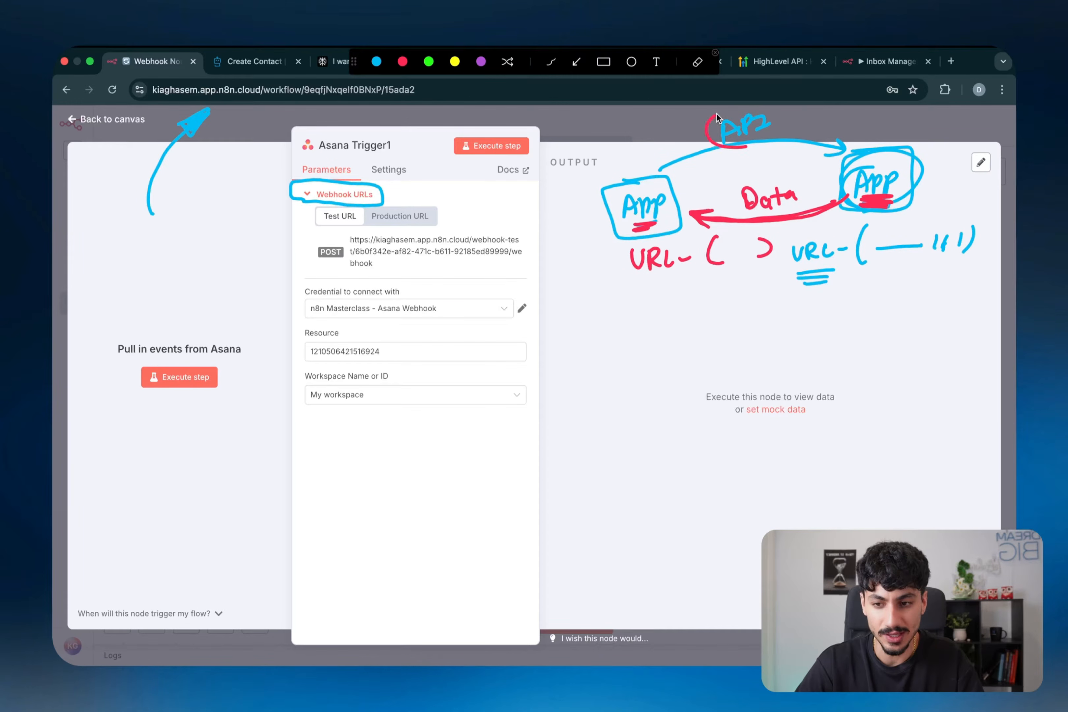
drag(717, 114, 753, 143)
drag(730, 195, 789, 201)
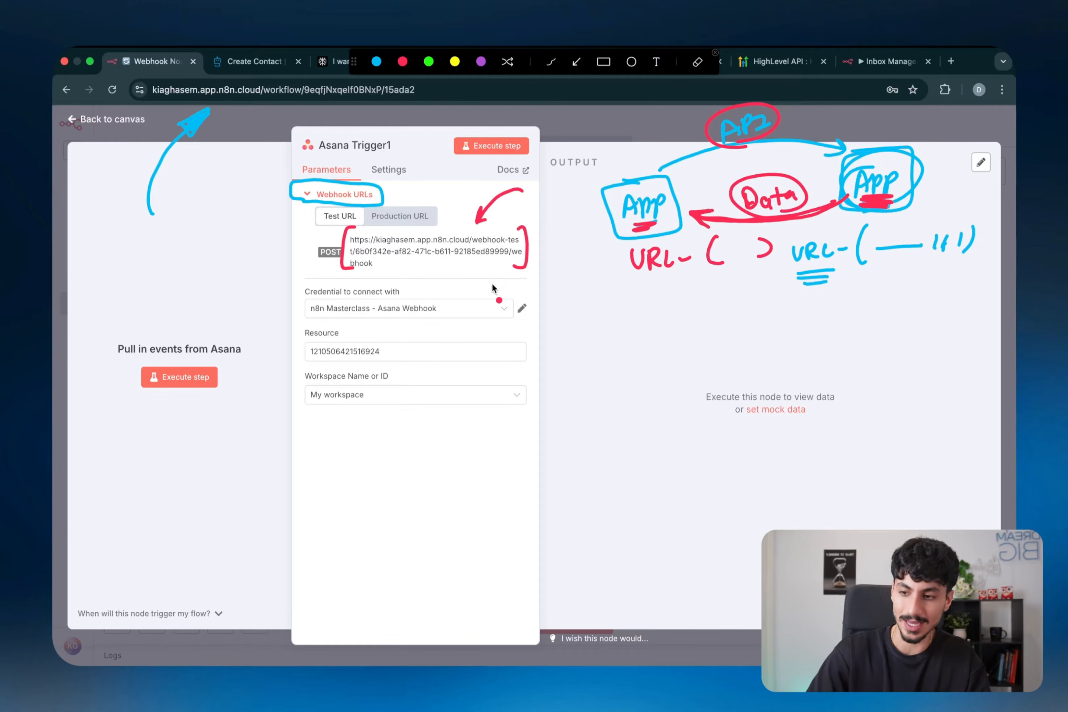
key(Escape)
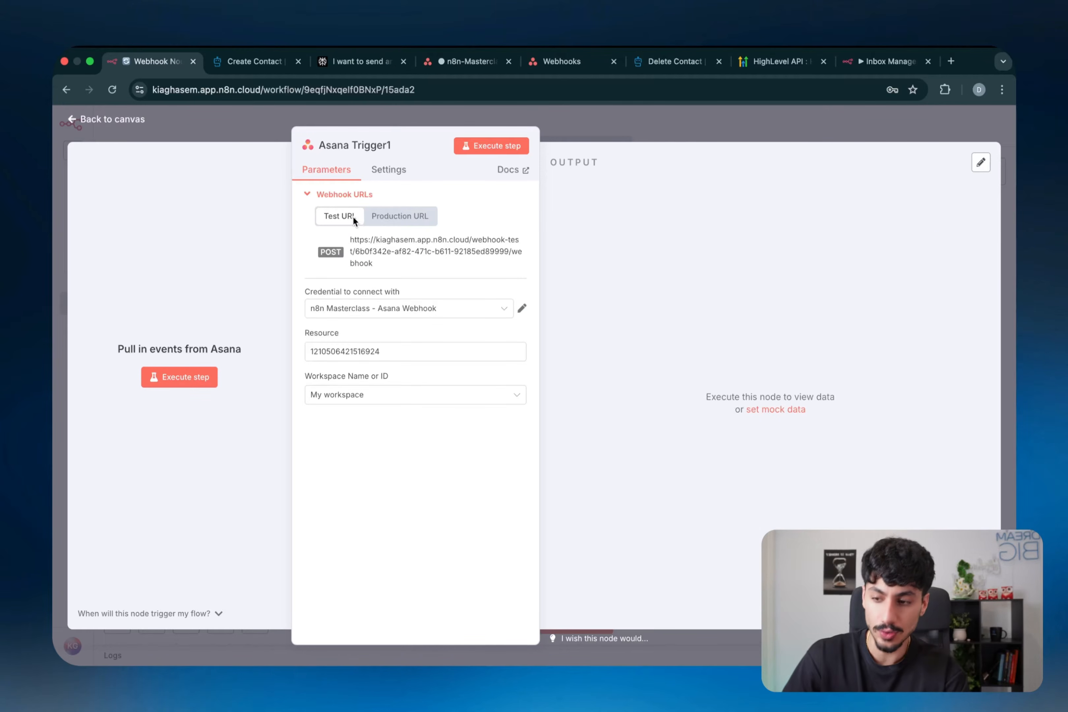
- Show the production URL, reopen the trigger, and briefly listen for an Asana test event
click(402, 224)
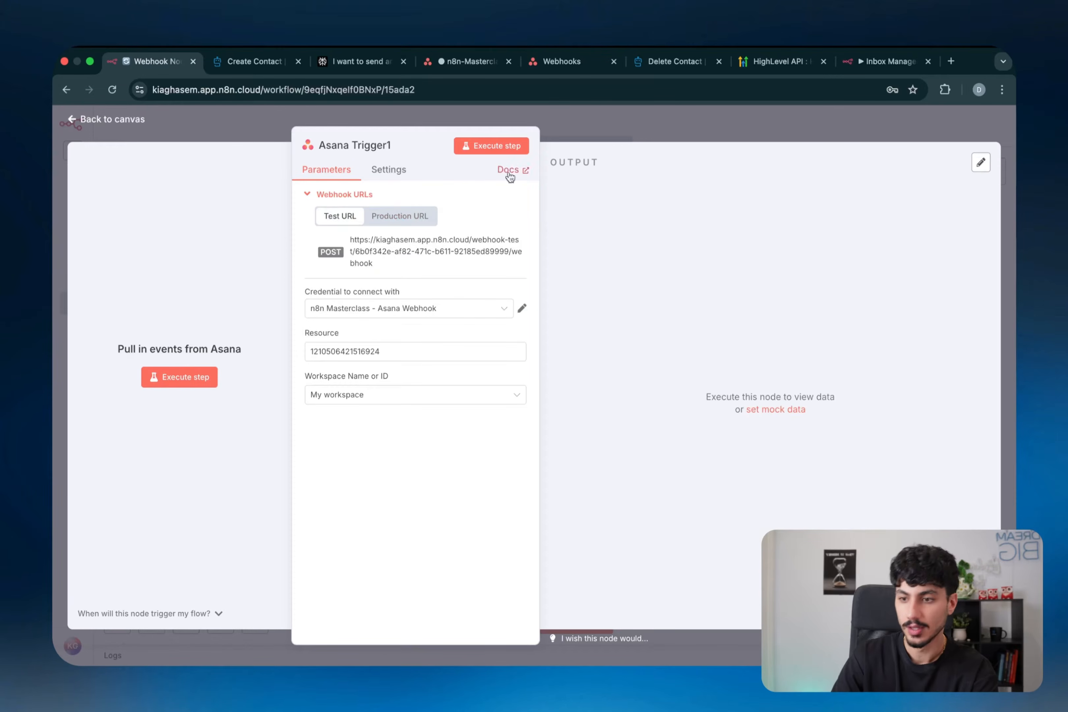
click(636, 113)
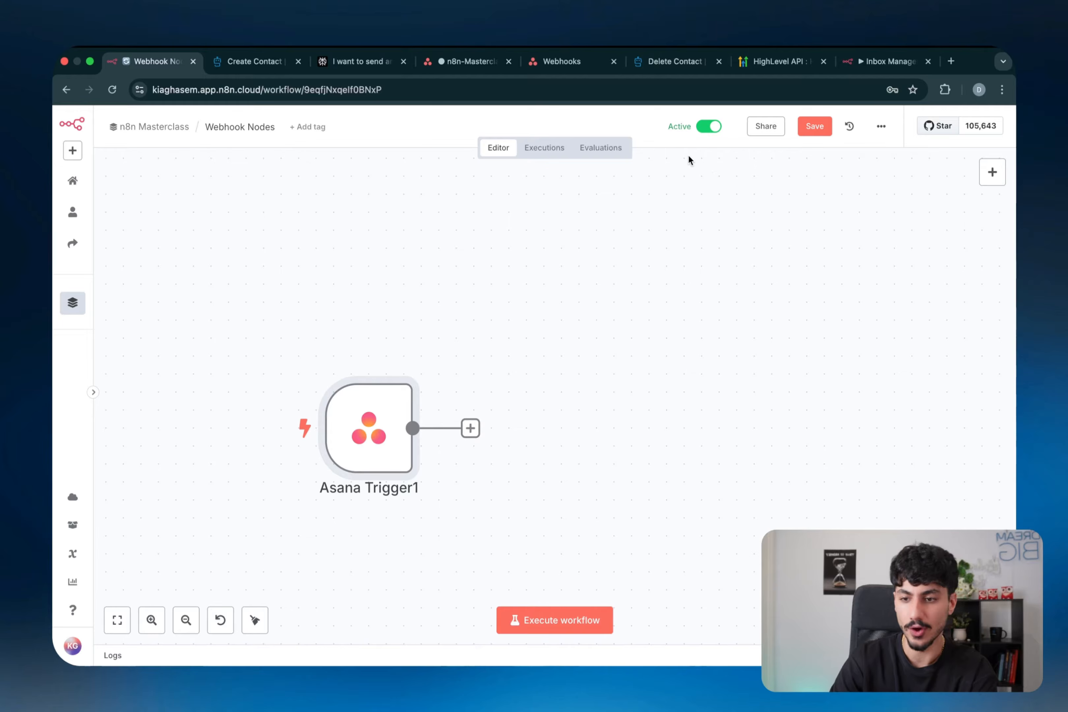
double_click(370, 423)
click(350, 196)
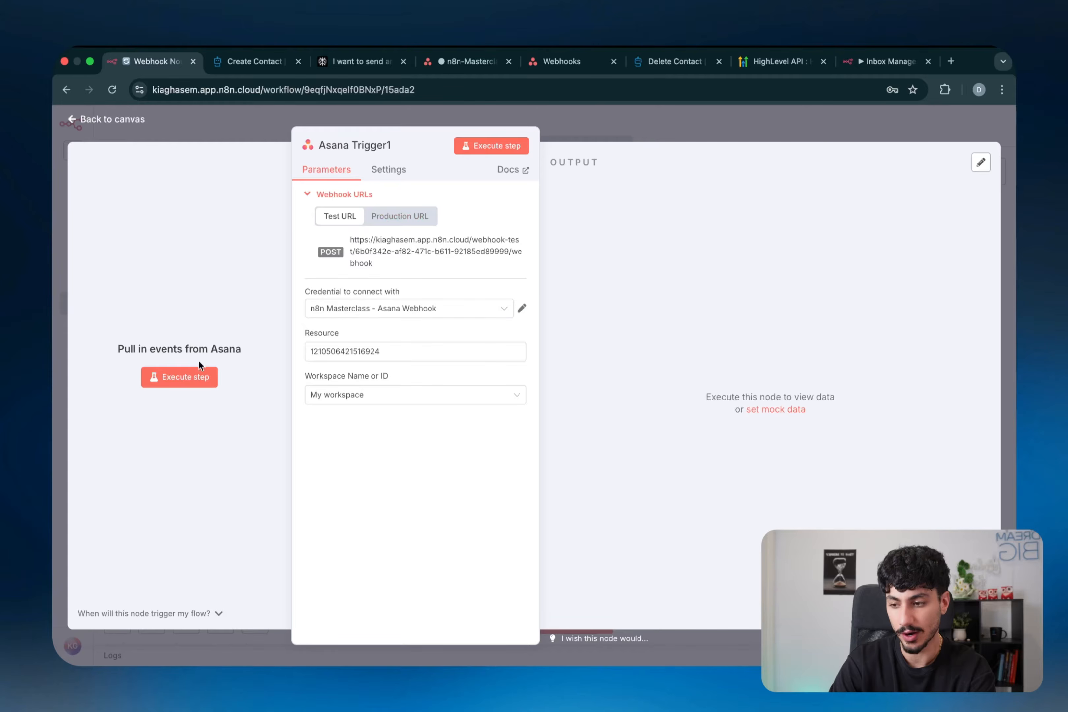
click(182, 384)
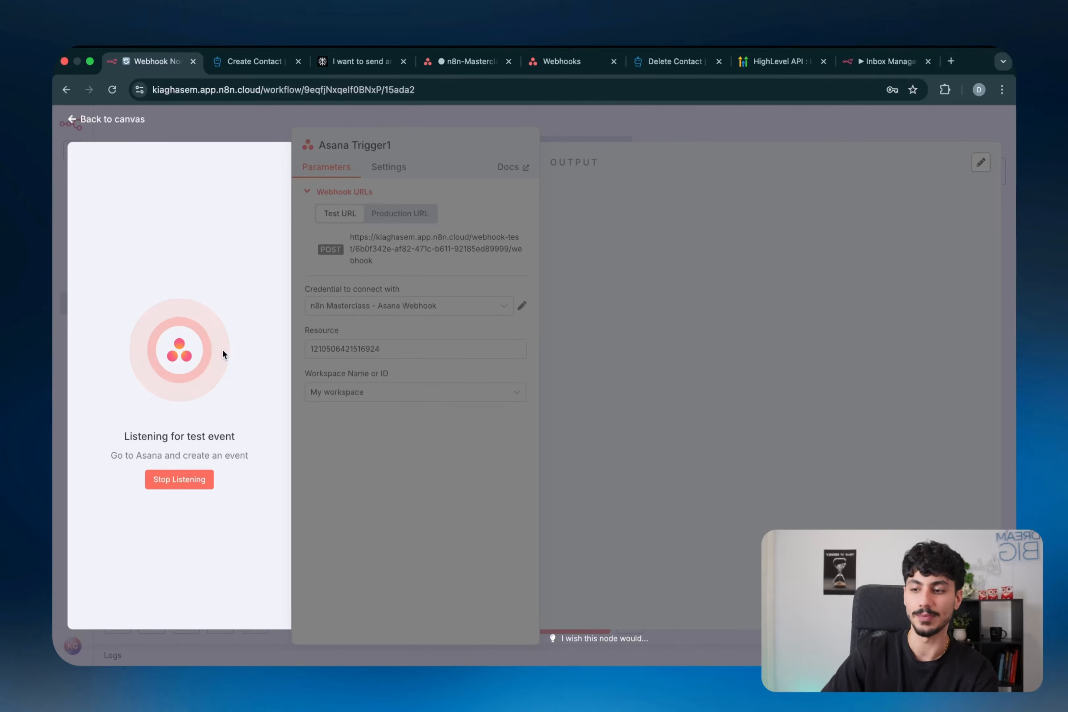
click(188, 478)
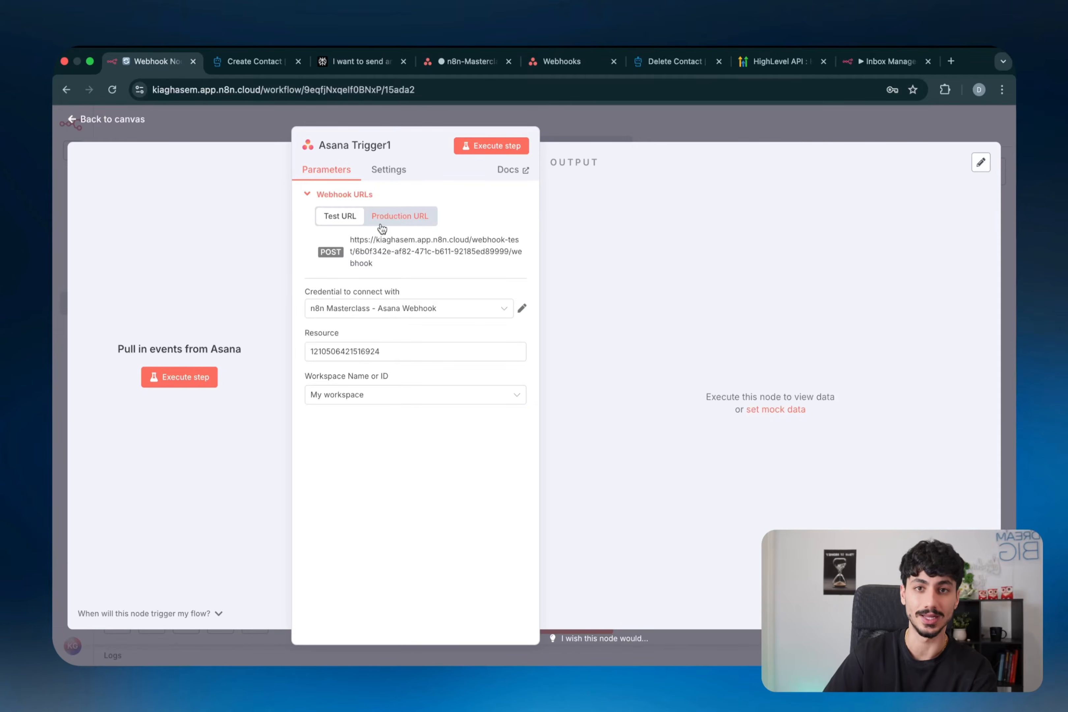
click(594, 138)
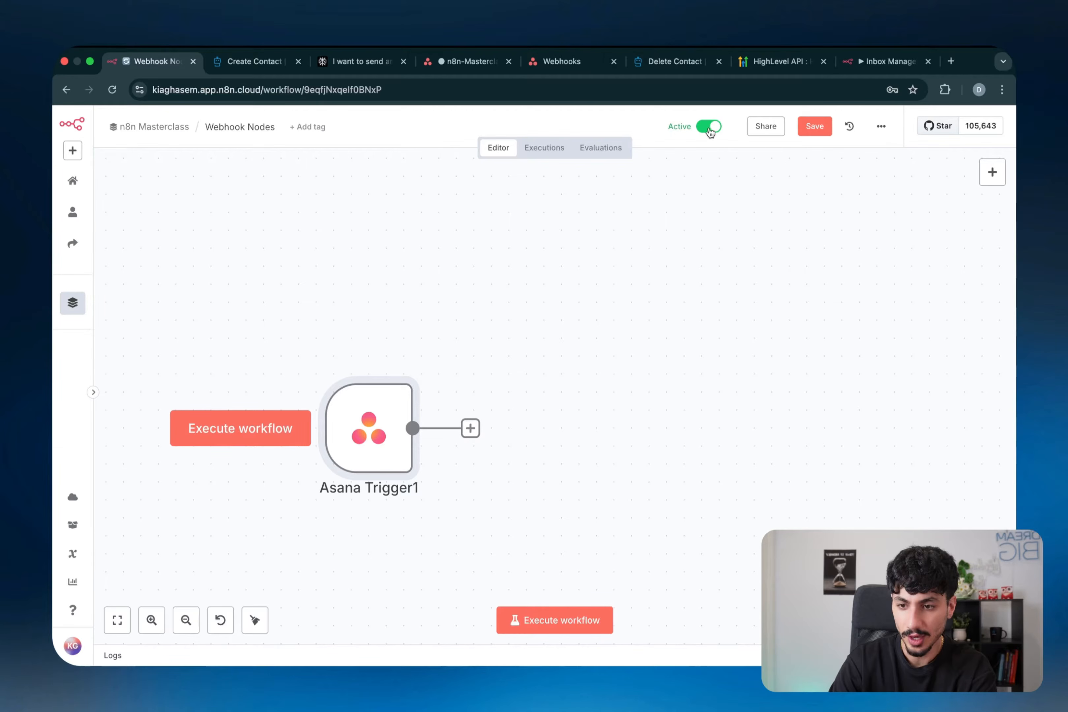
- Reopen Asana Trigger1 and display its production webhook URL again
double_click(401, 404)
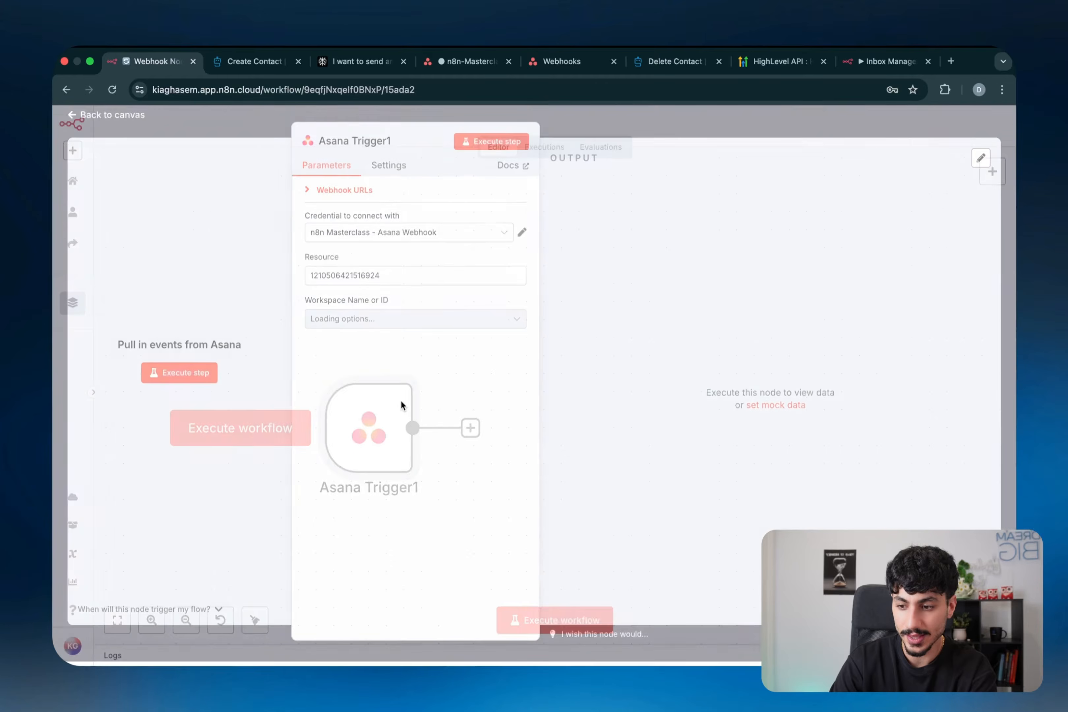
click(353, 200)
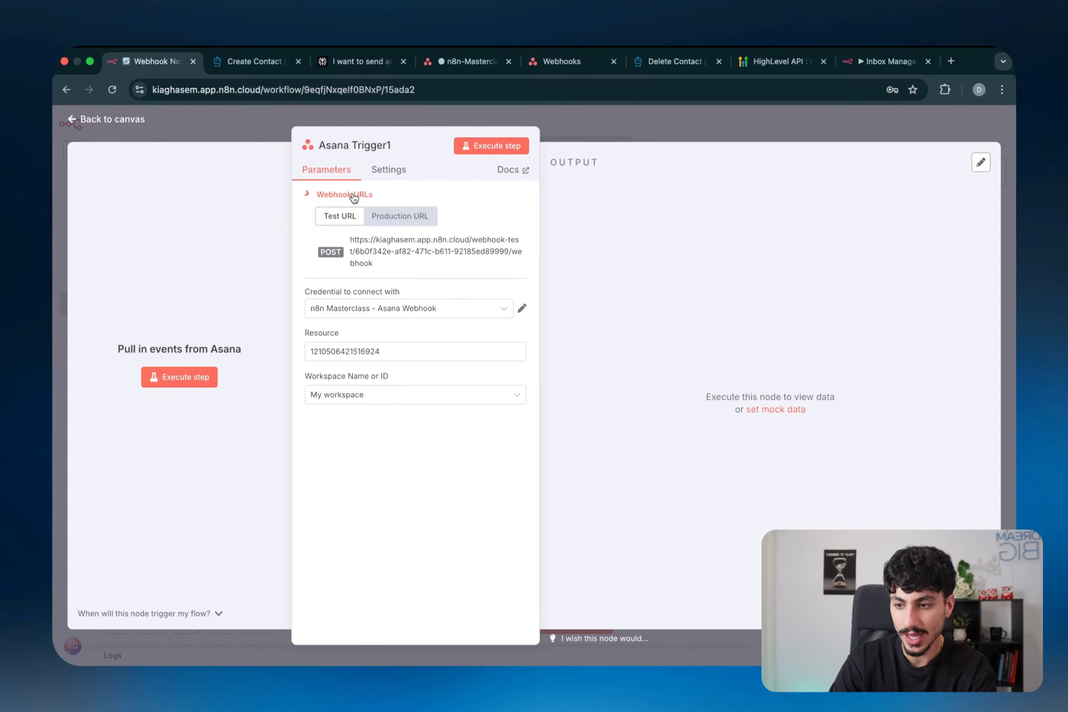
click(393, 218)
key(super+shift+a)
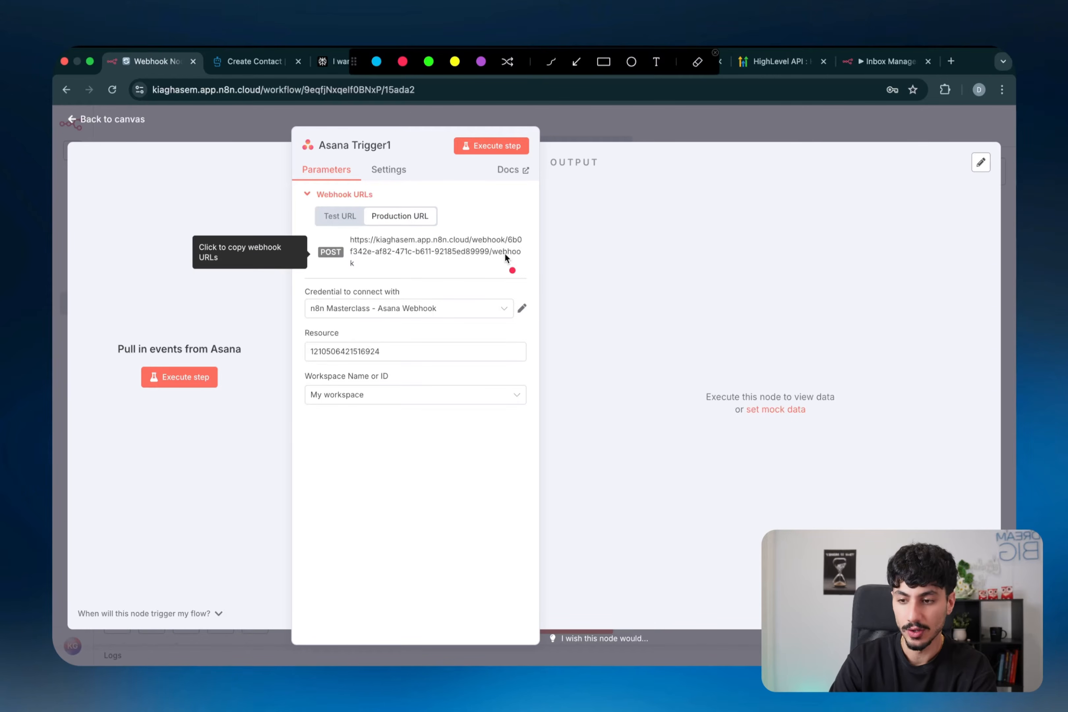
mouse_move(858, 169)
mouse_down()
mouse_move(925, 174)
mouse_move(866, 198)
mouse_move(870, 219)
mouse_move(920, 212)
mouse_up()
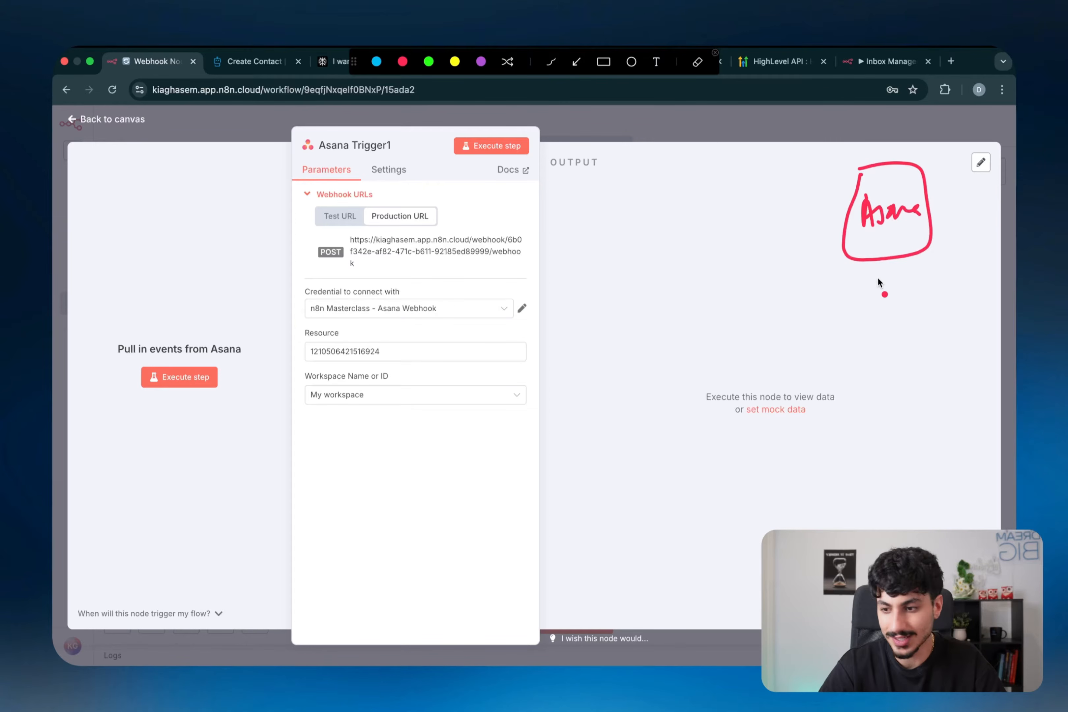
mouse_move(878, 282)
mouse_down()
mouse_move(885, 308)
mouse_move(926, 275)
mouse_move(983, 276)
mouse_up()
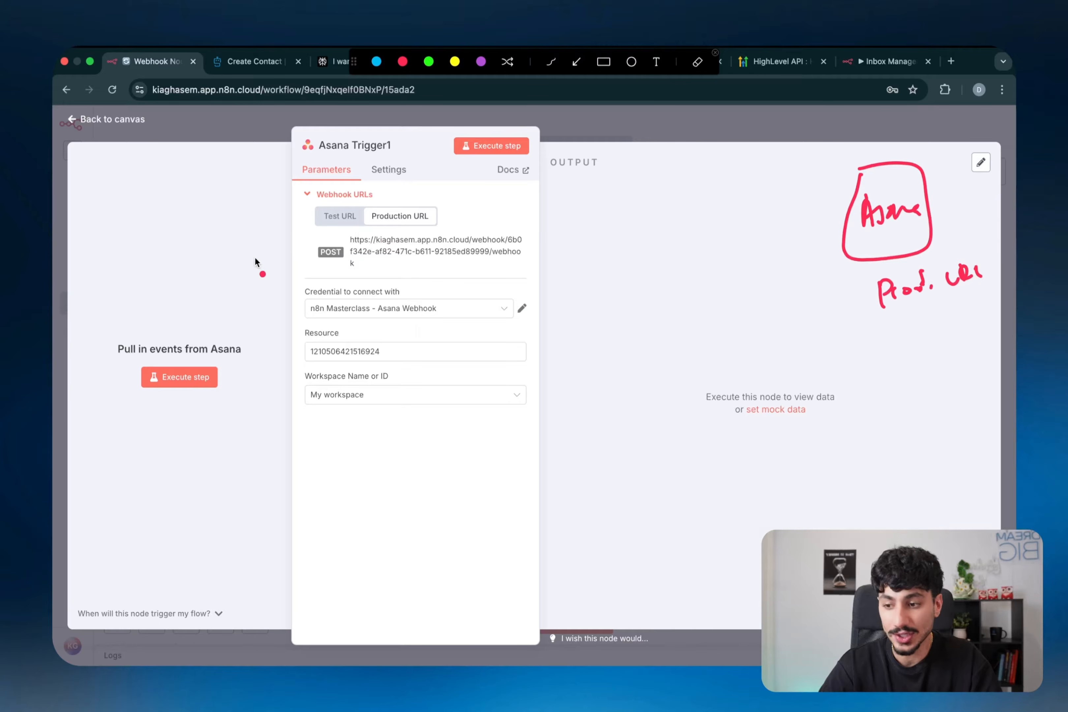
mouse_move(875, 233)
mouse_down()
mouse_move(904, 254)
mouse_move(749, 272)
mouse_move(685, 243)
mouse_move(702, 248)
mouse_up()
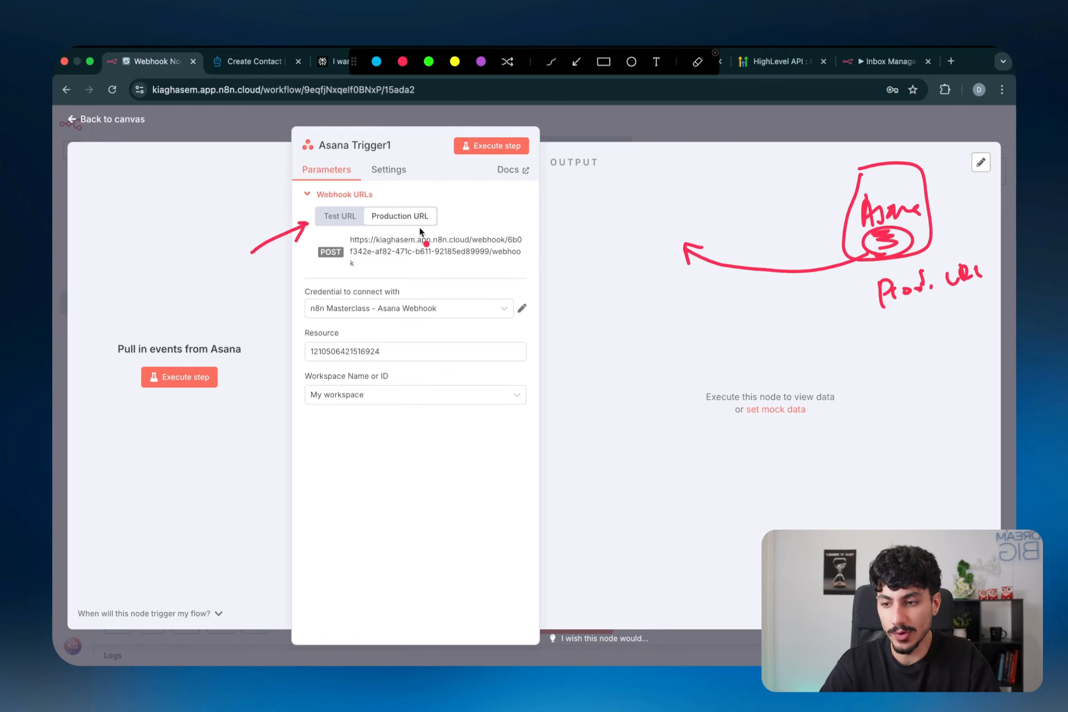
drag(428, 230, 434, 217)
drag(634, 232, 648, 184)
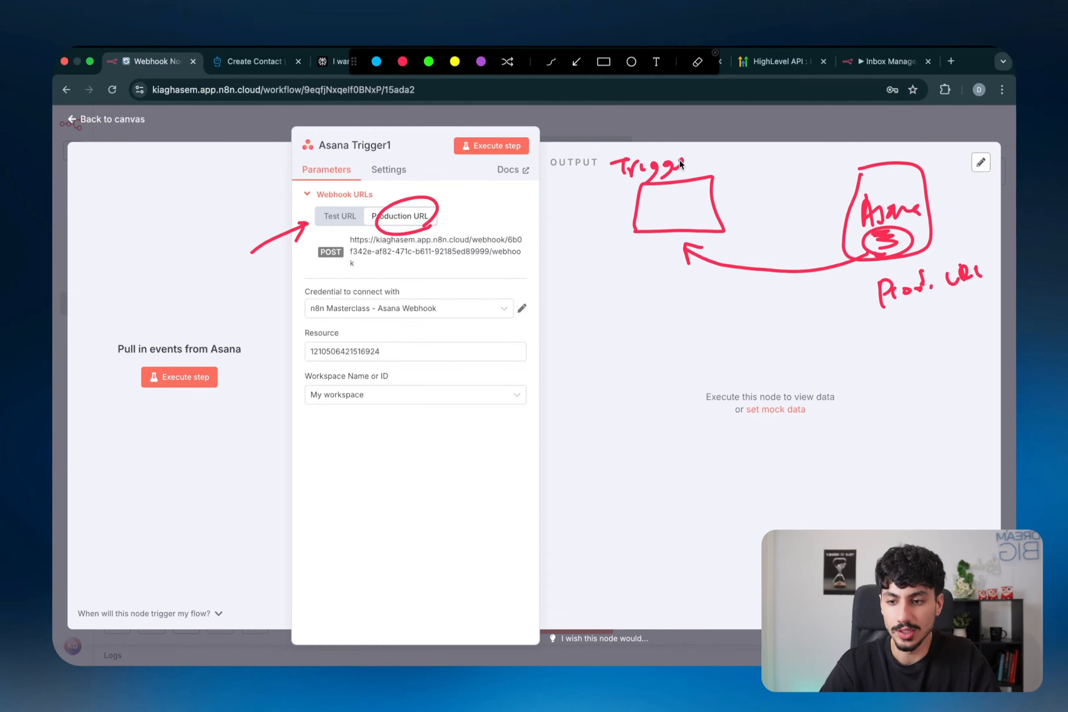
key(Escape)
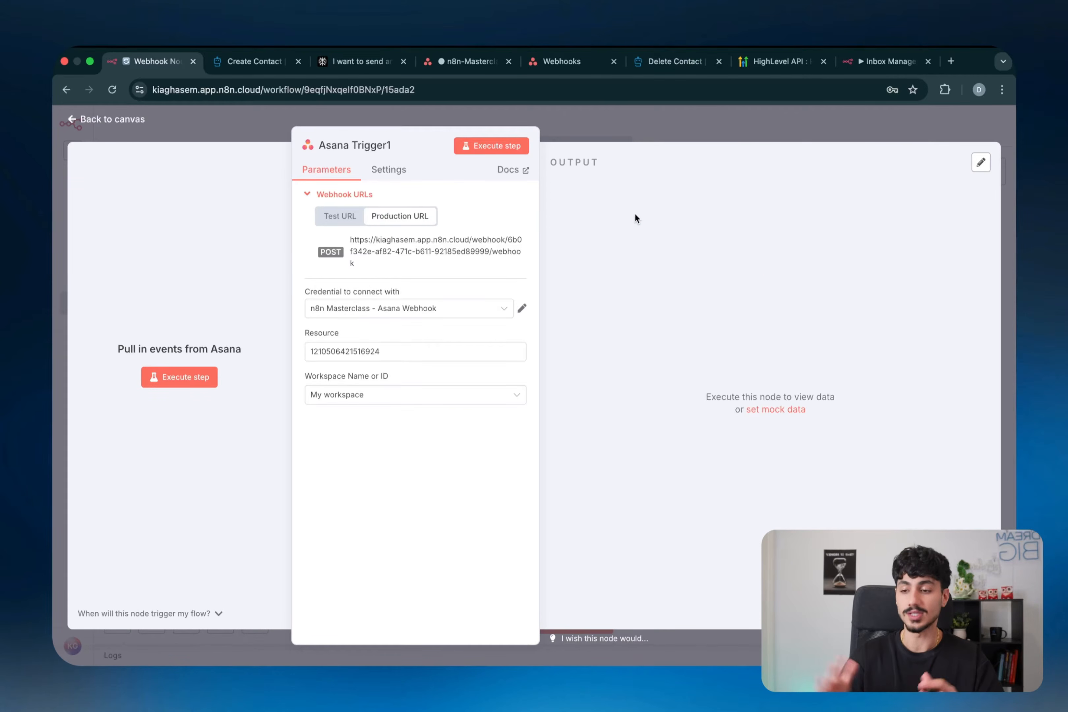
- Compare the Asana trigger's test and production webhook URLs, then close its settings
click(340, 217)
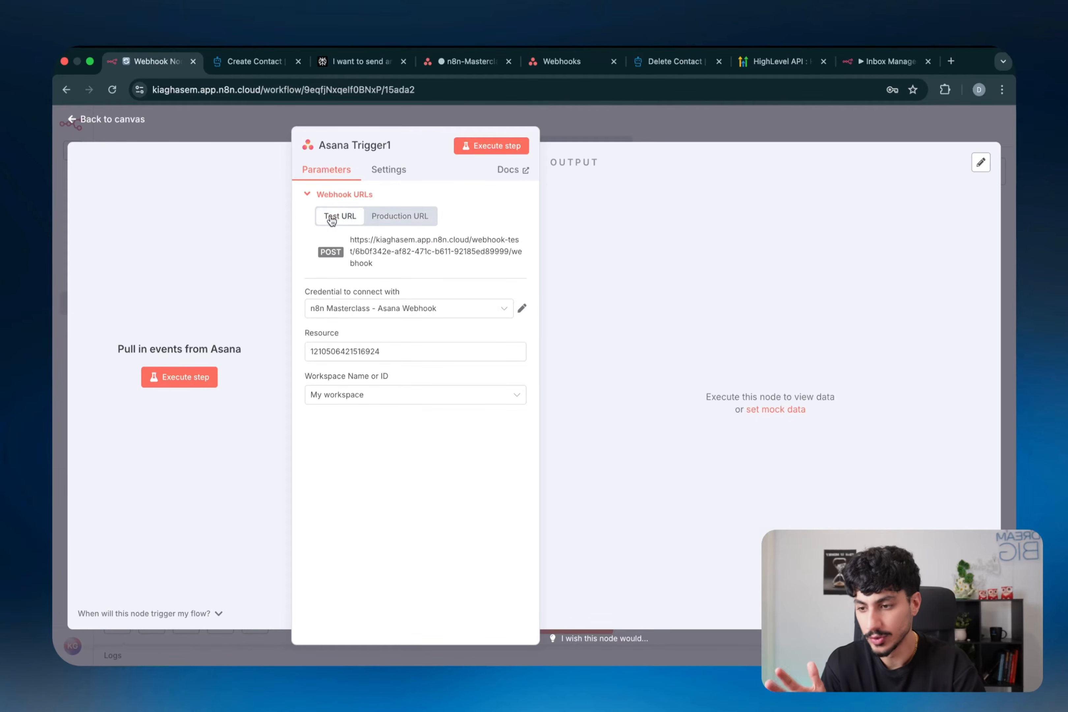
click(401, 217)
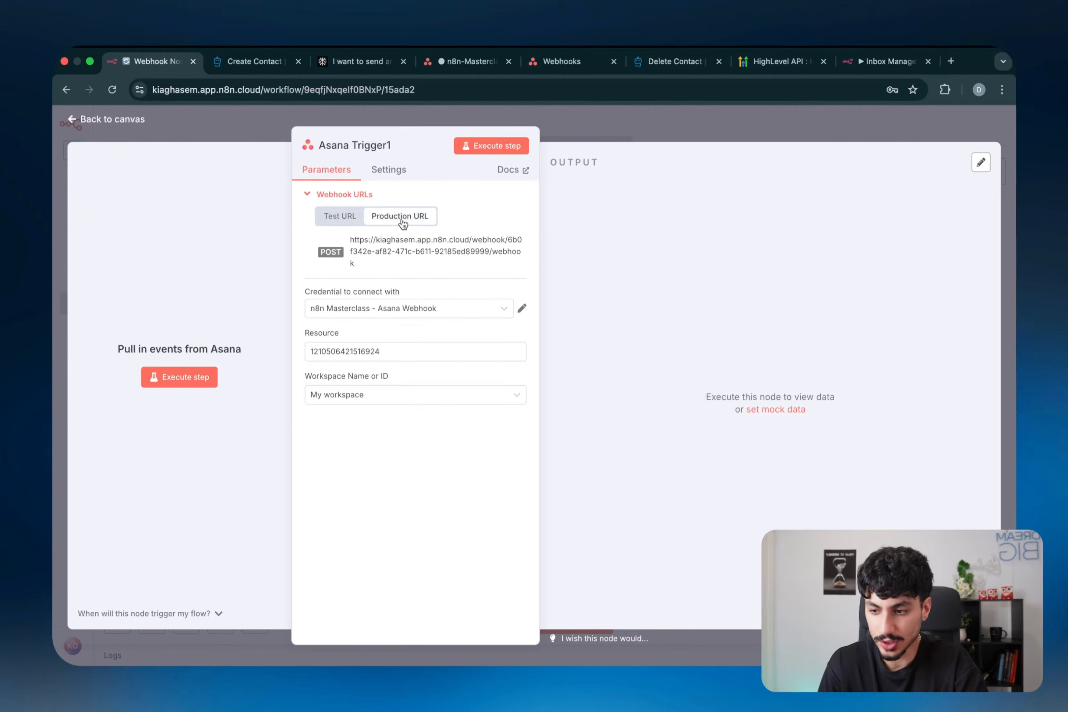
click(629, 119)
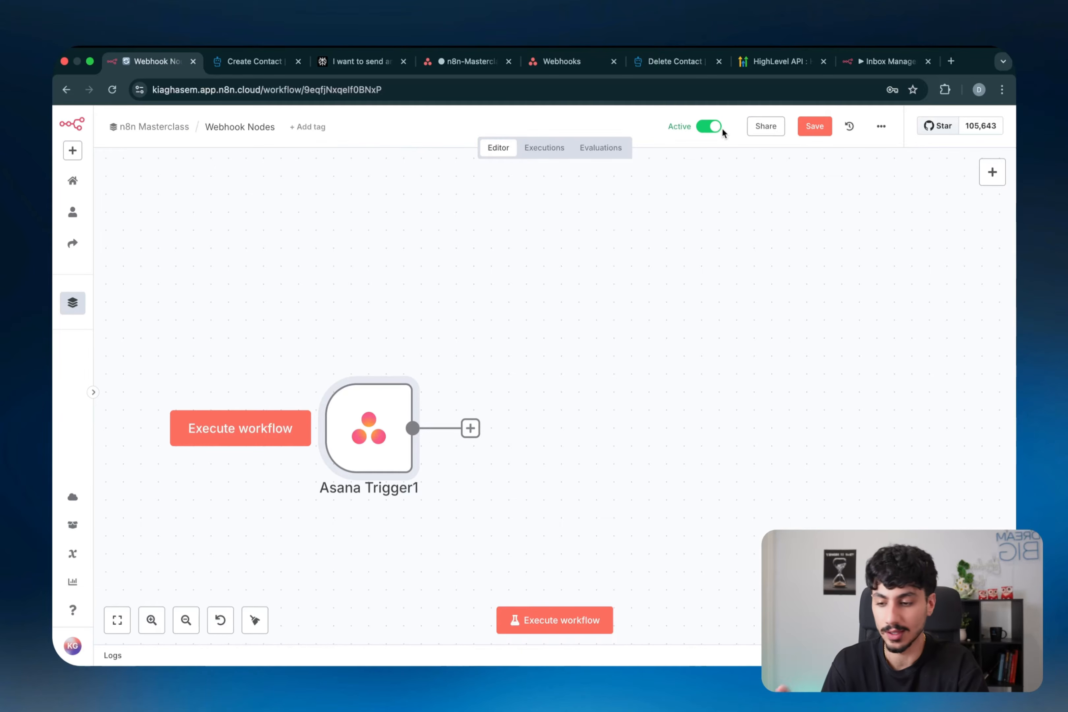
- Set Asana Trigger1 listening for a test event and switch to the n8n-Masterclass project
double_click(366, 418)
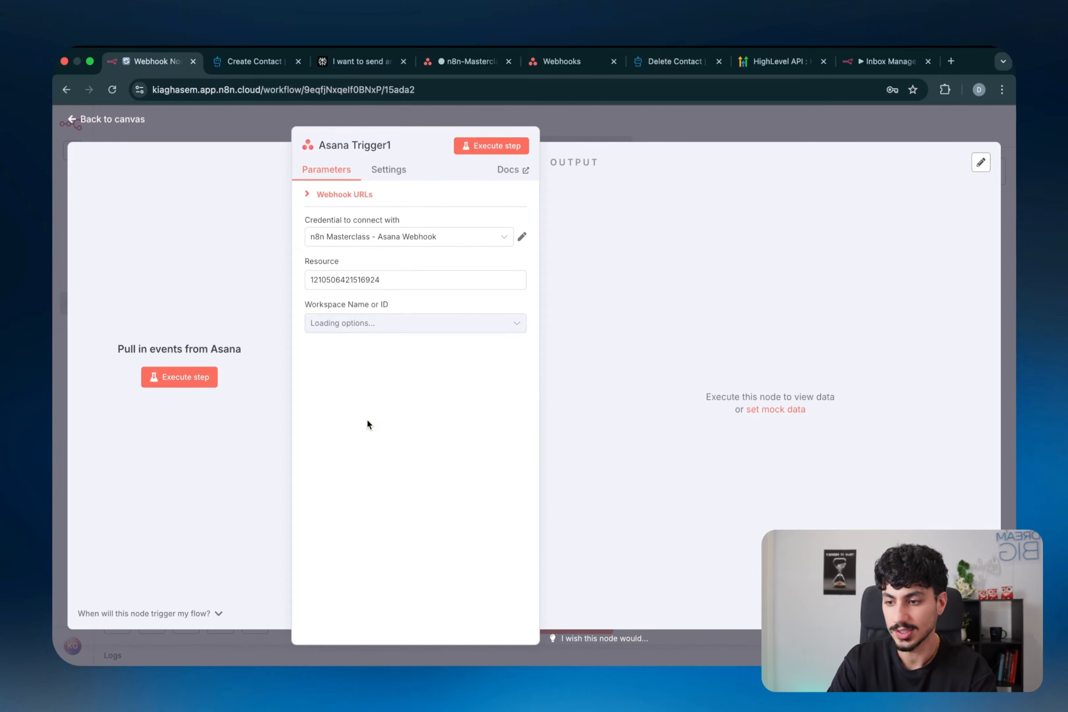
click(503, 154)
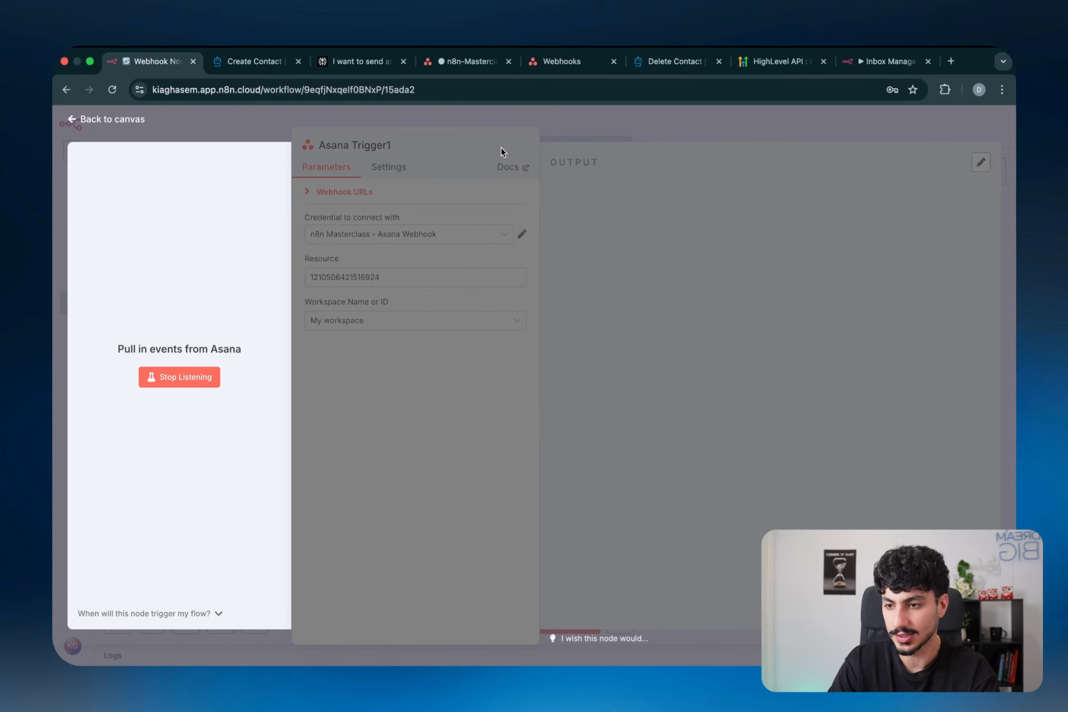
click(459, 68)
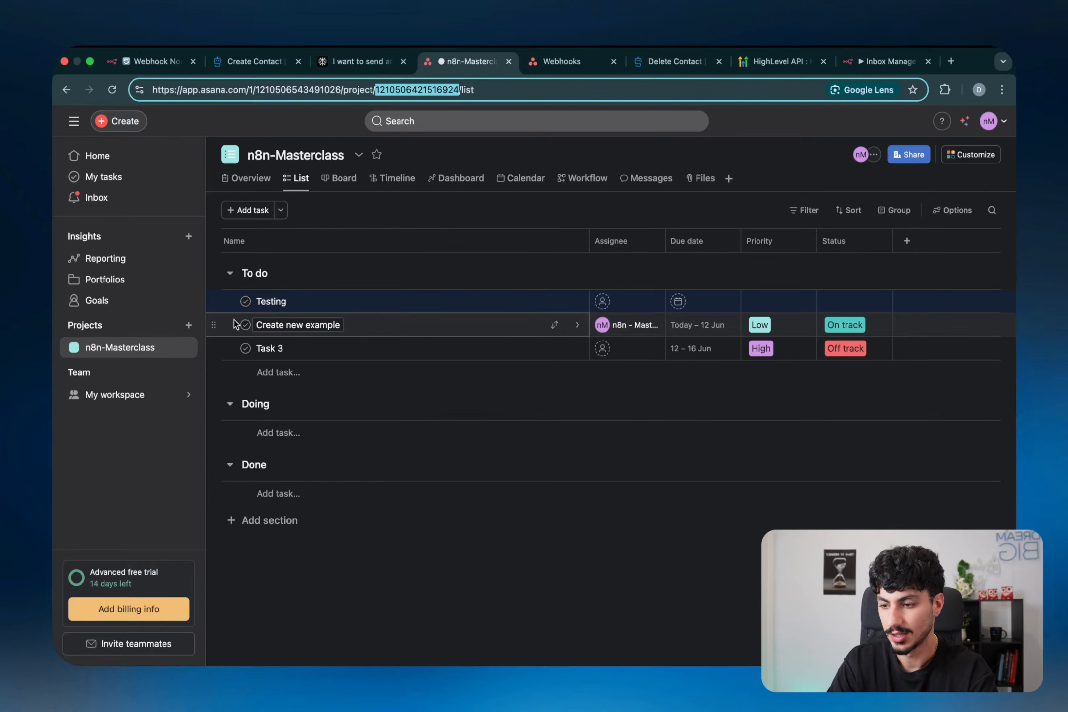
- Delete the 'Create new example task' in Asana, then go back to n8n to see the event
click(215, 326)
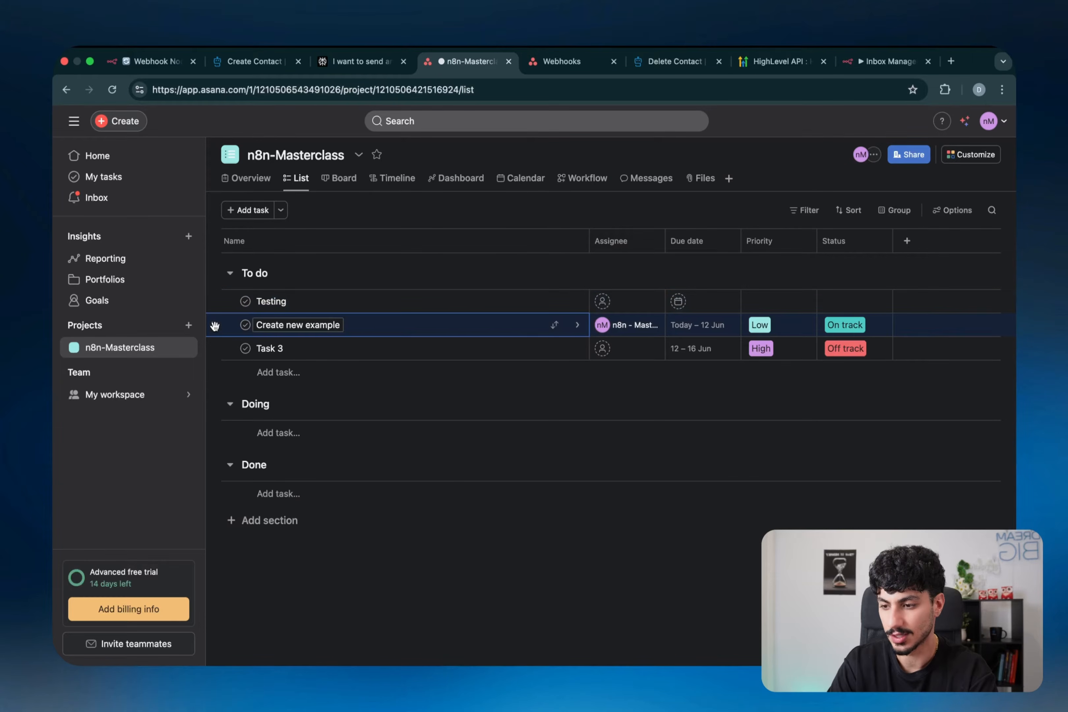
right_click(252, 331)
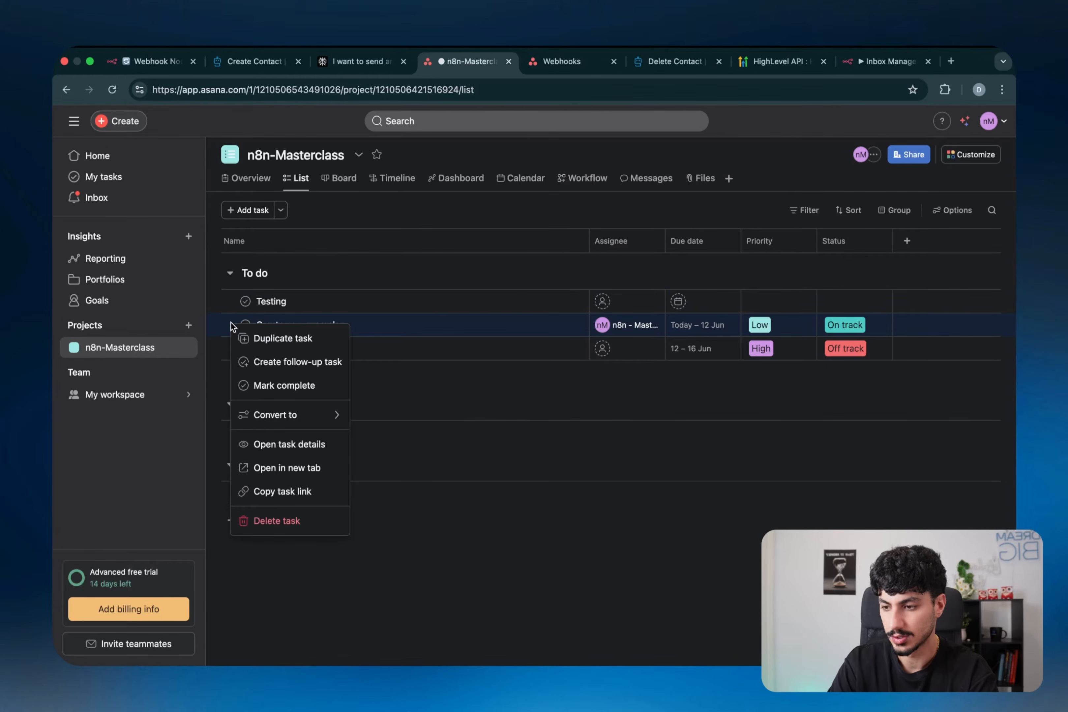
click(277, 519)
key(super+1)
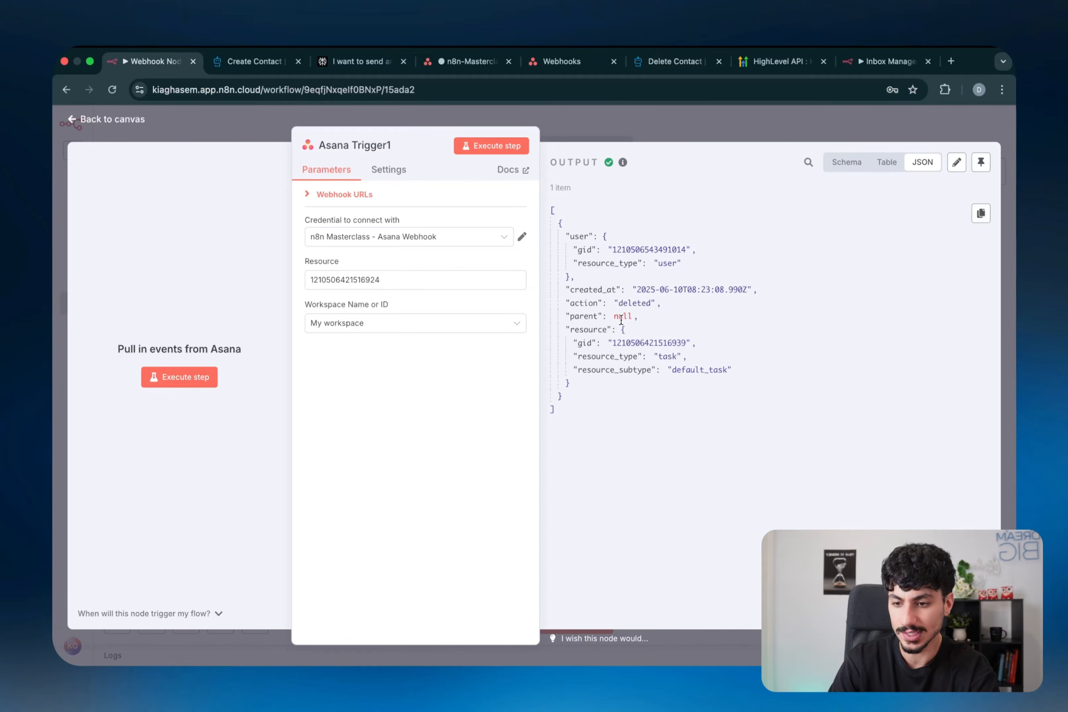
- Check the captured output's action 'deleted' and task resource type, then close the trigger view
double_click(627, 304)
double_click(666, 357)
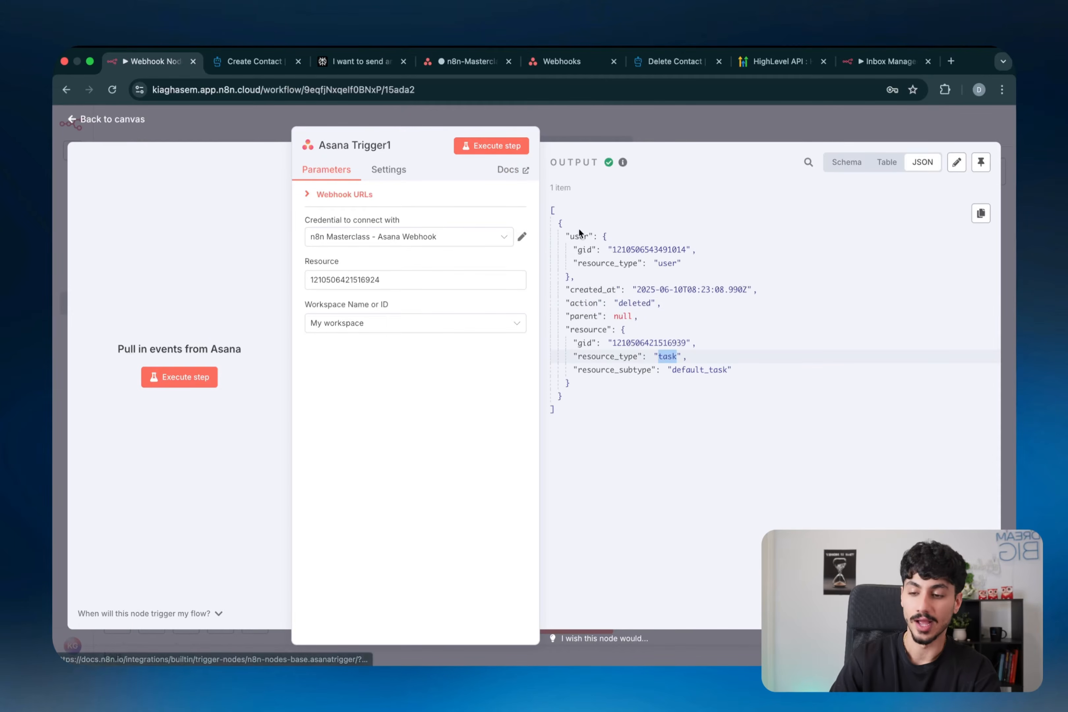
click(453, 64)
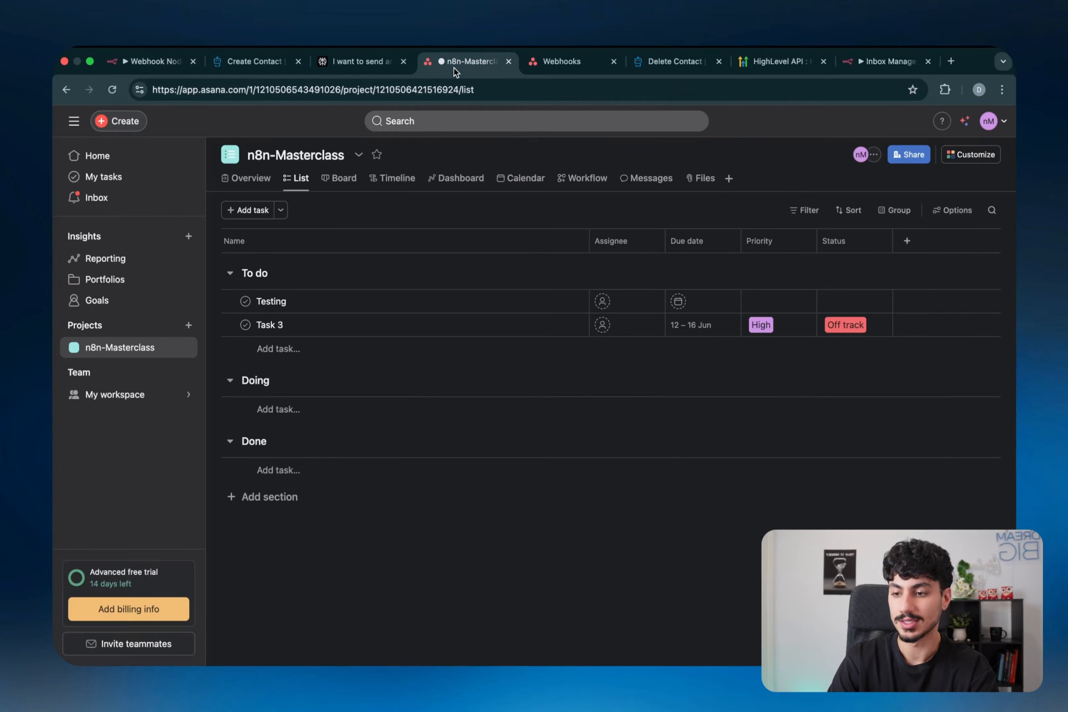
click(146, 65)
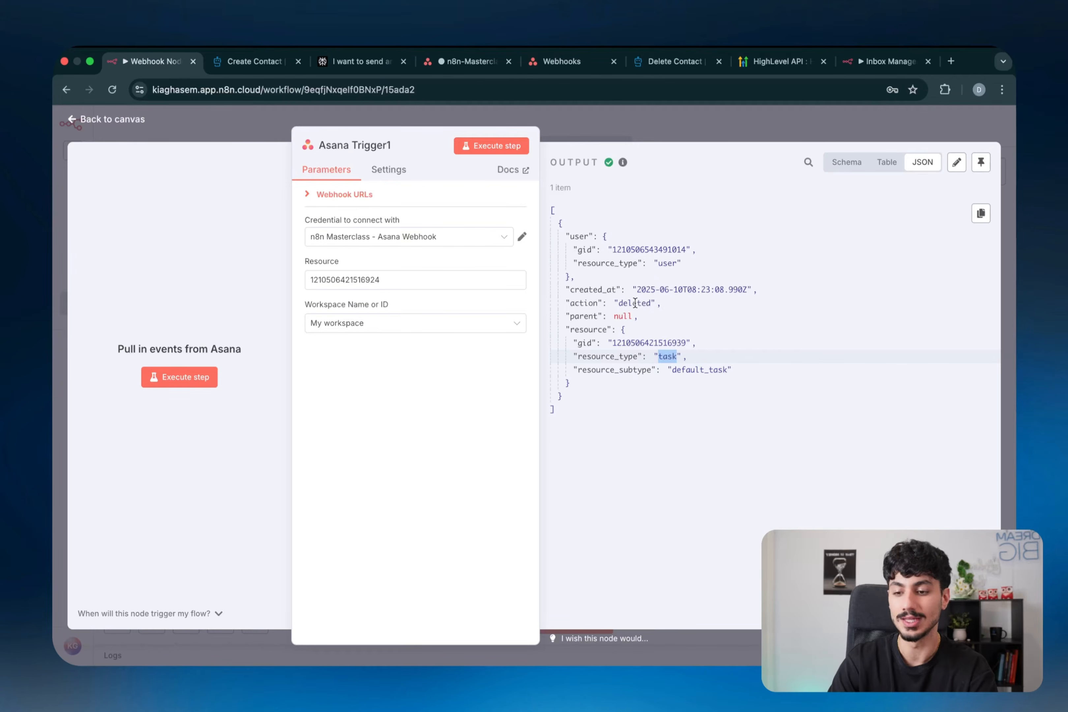
key(Escape)
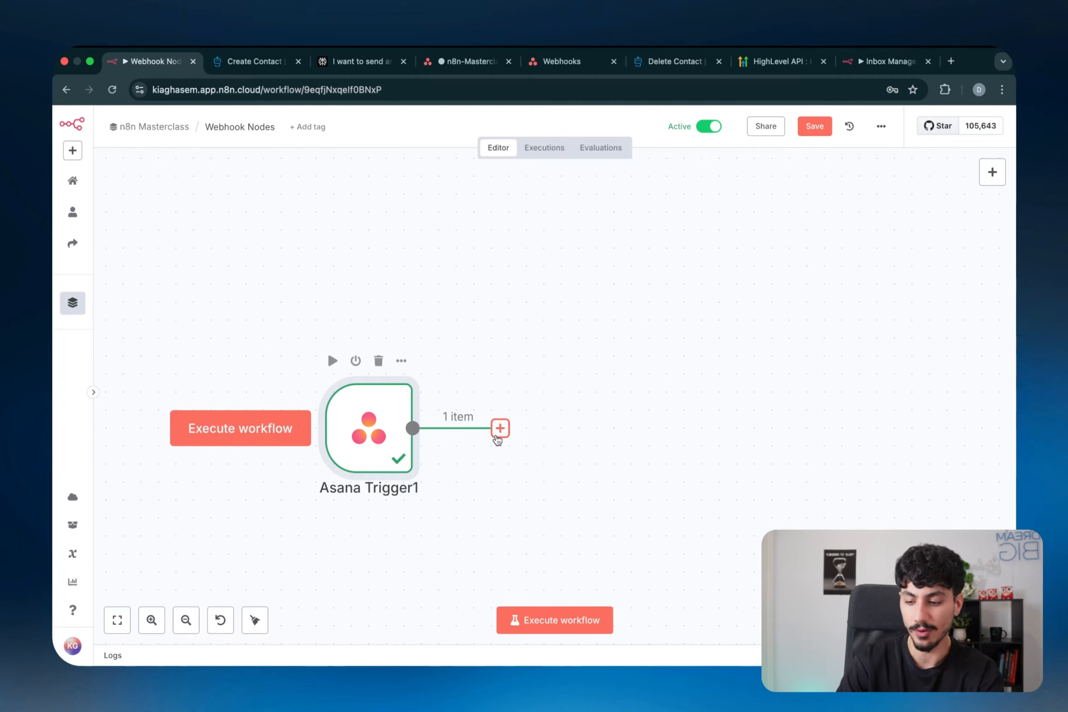
- Add a Gmail 'send a message' node after the Asana trigger and run it
click(500, 428)
text(gmail)
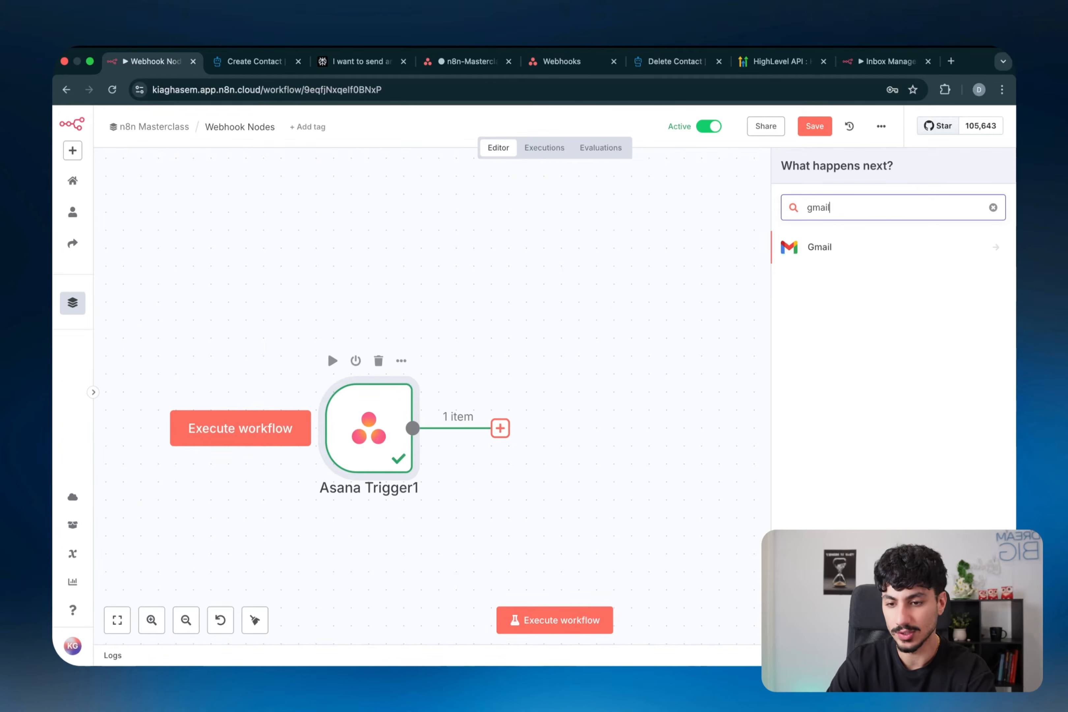
click(787, 257)
click(831, 486)
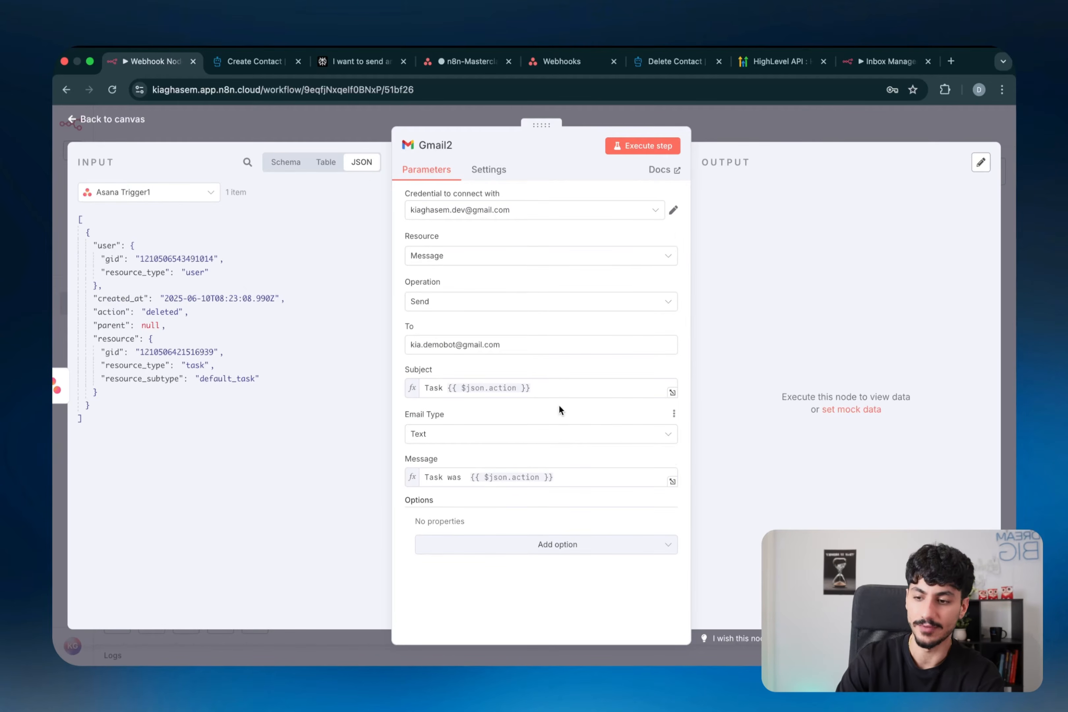
click(652, 151)
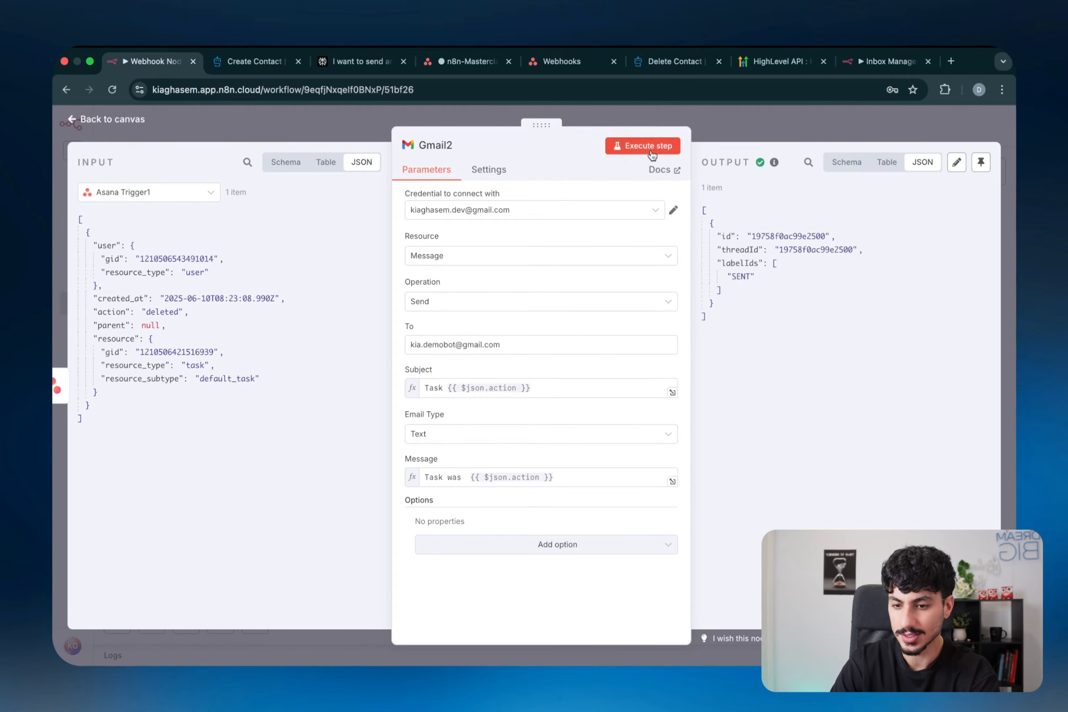
- Confirm the new 'Task deleted' email arrived in the Gmail inbox
key(ctrl+Left)
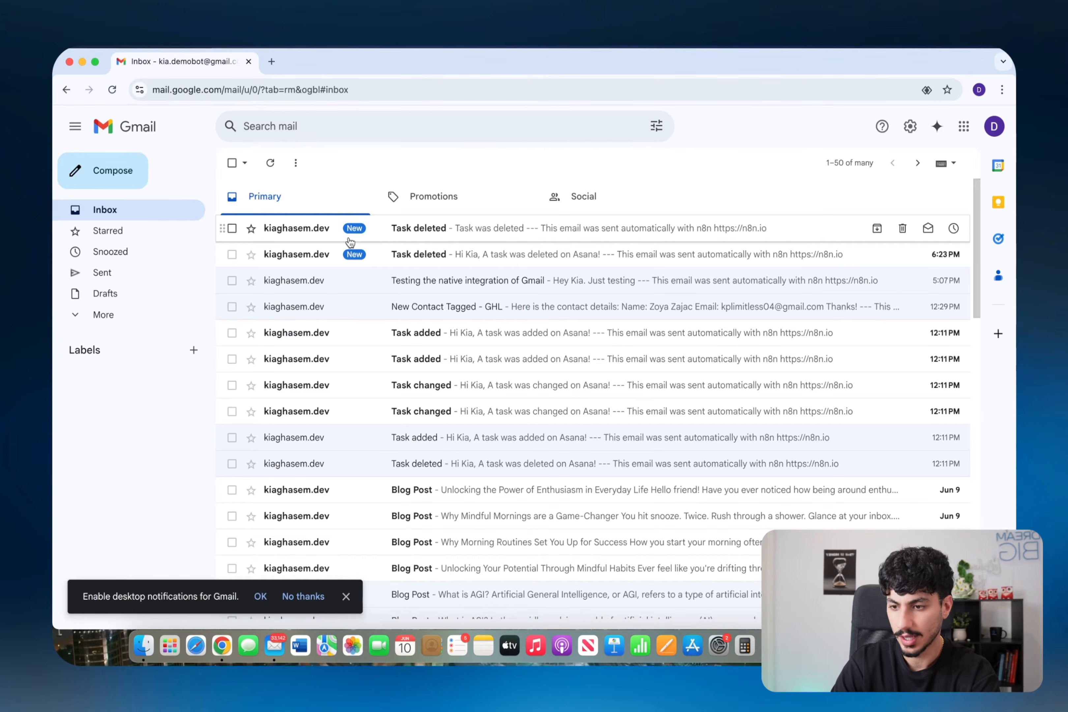
click(354, 234)
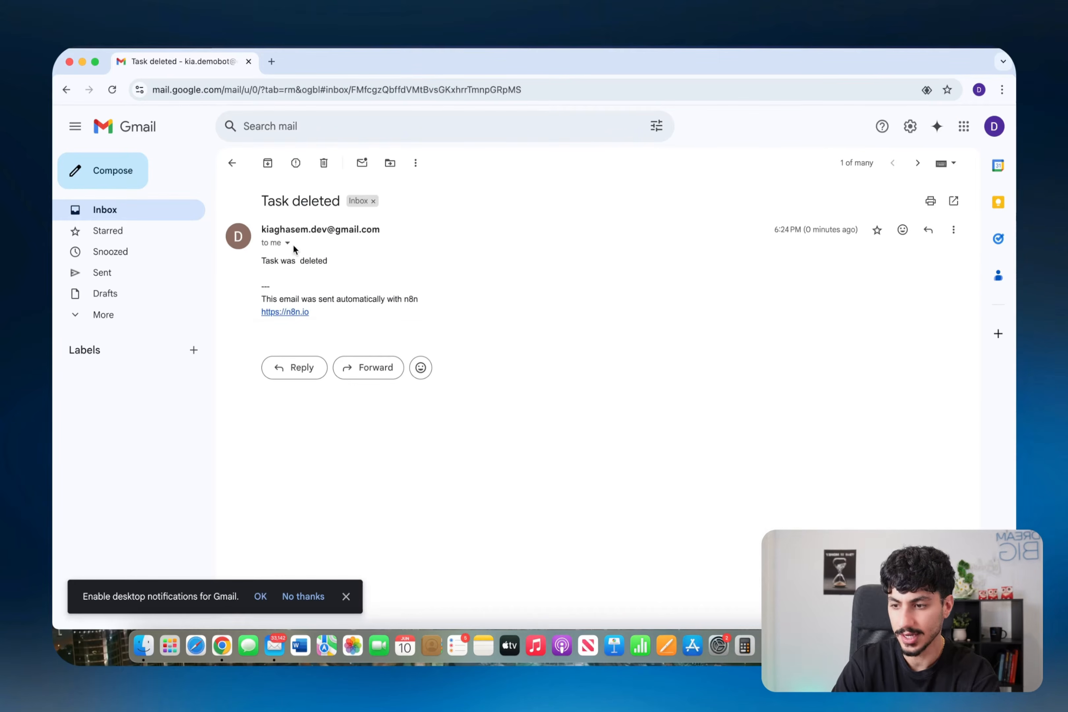
drag(262, 260, 379, 277)
key(ctrl+Right)
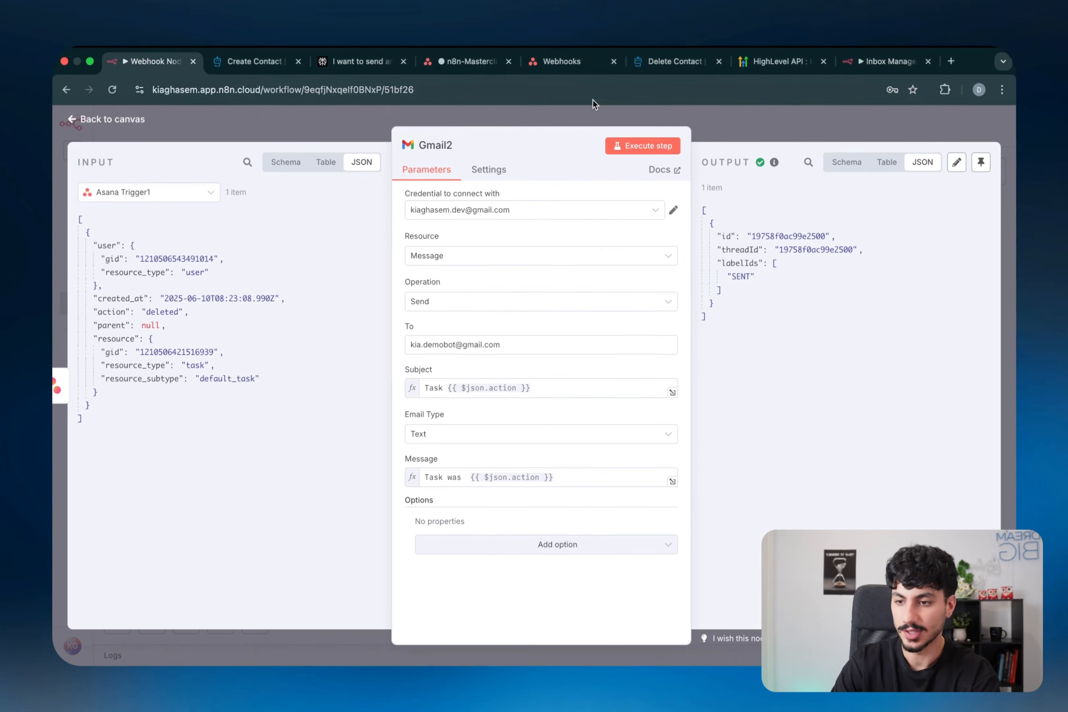
click(611, 118)
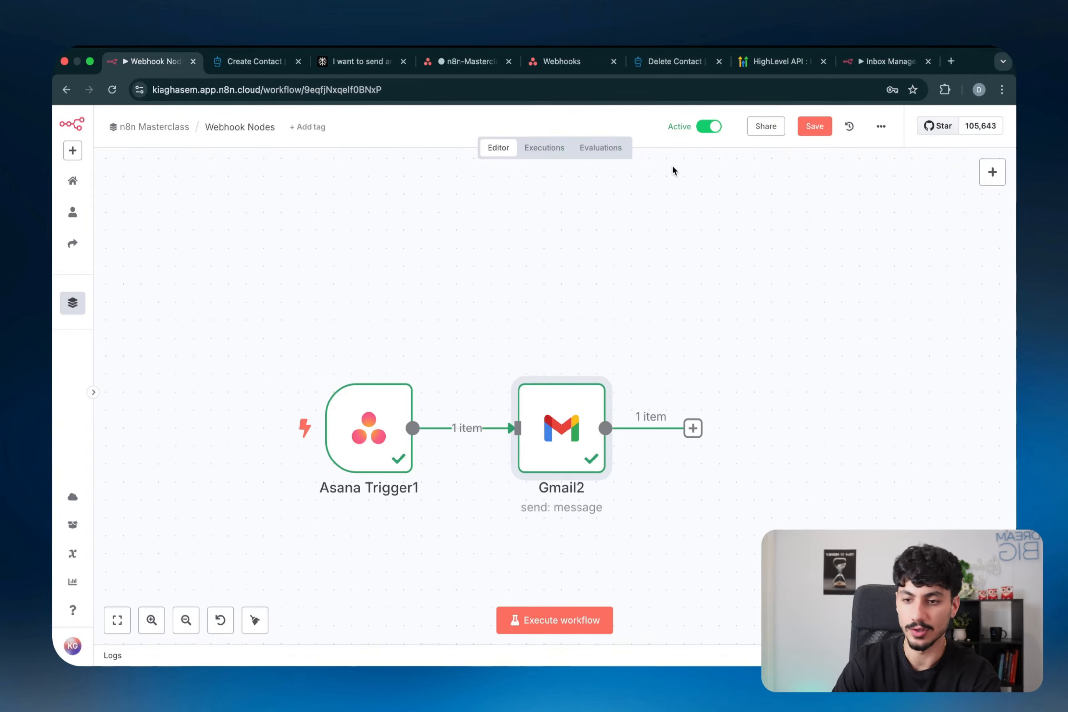
double_click(583, 406)
click(474, 122)
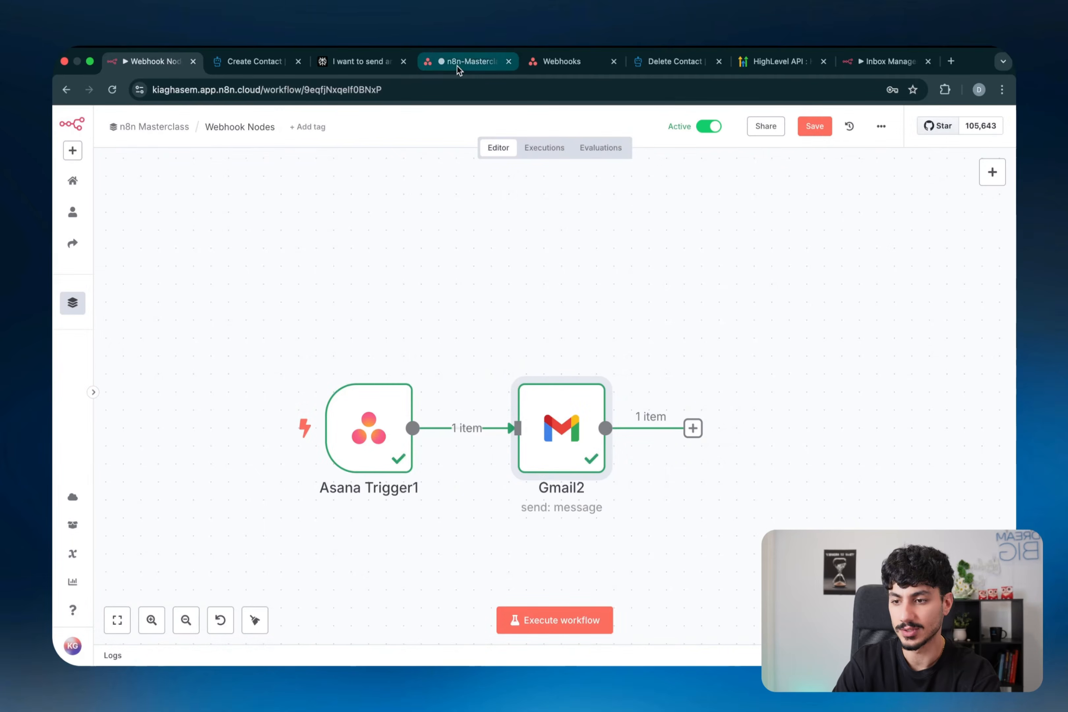
click(457, 65)
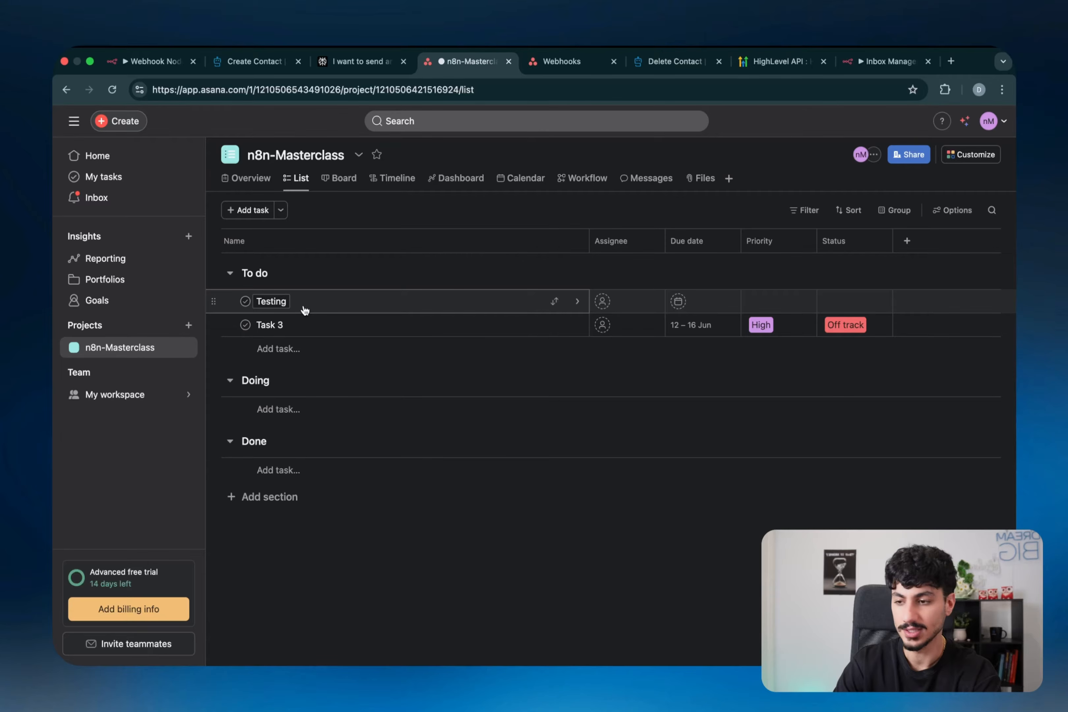
click(151, 61)
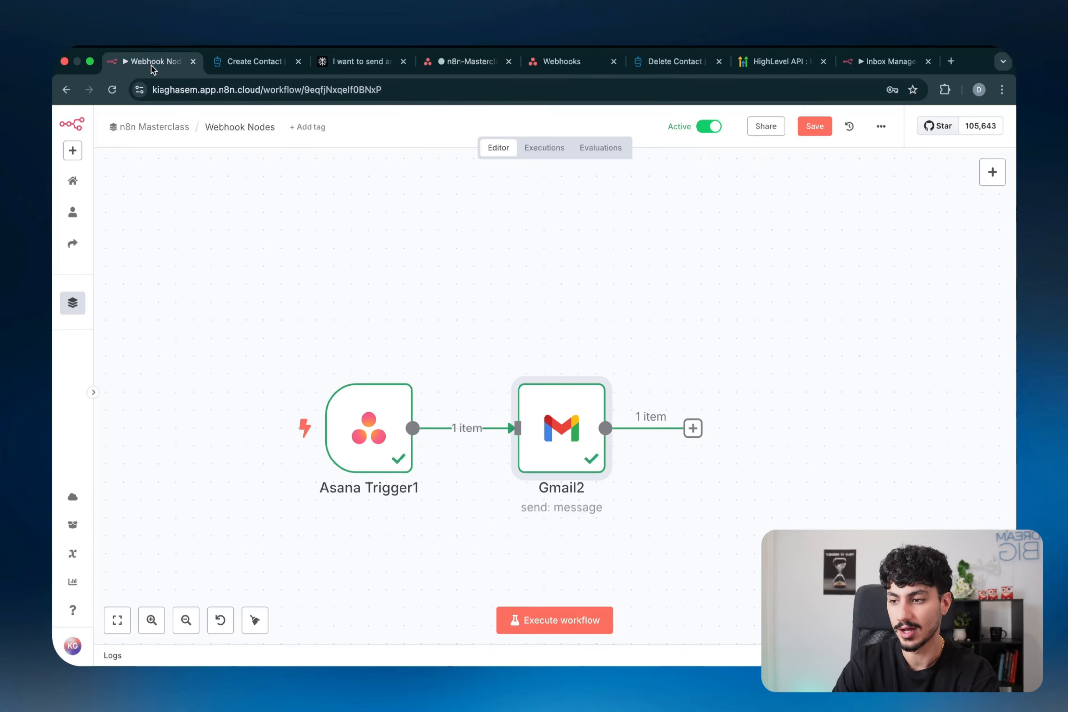
double_click(386, 448)
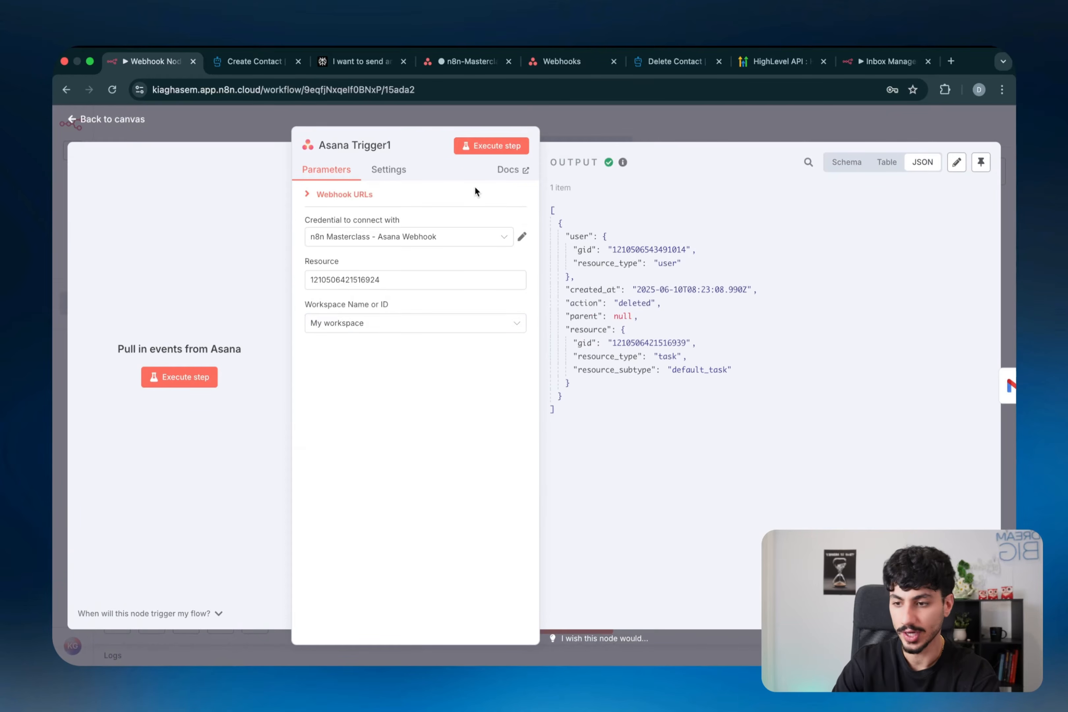
click(554, 209)
click(554, 210)
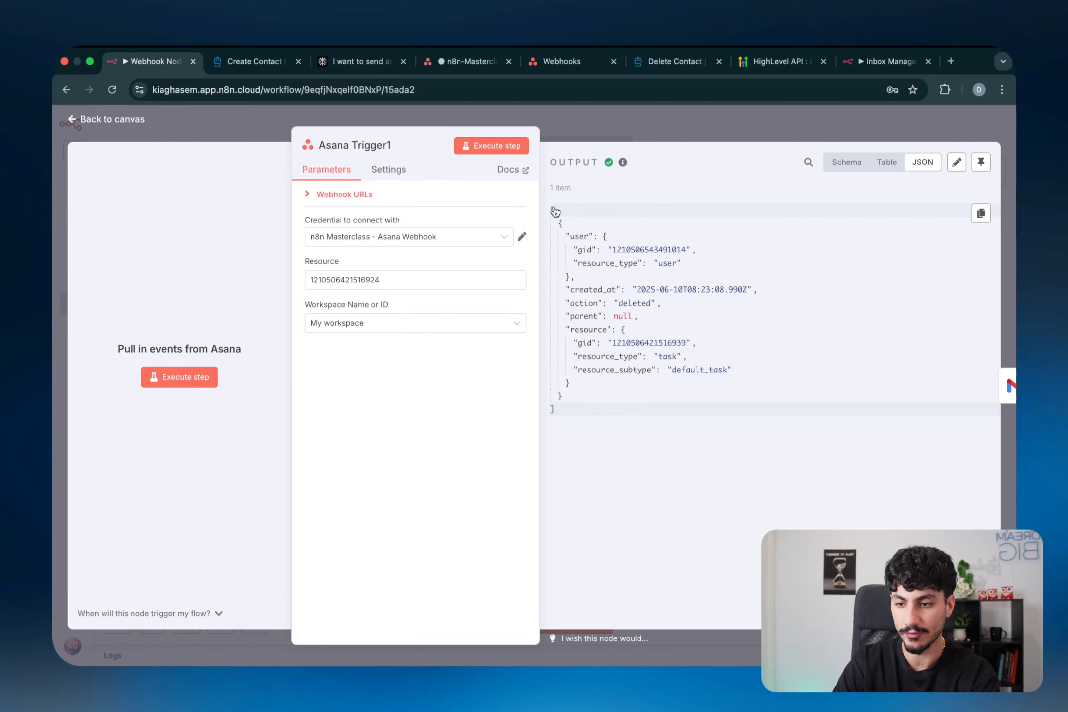
click(582, 133)
double_click(547, 402)
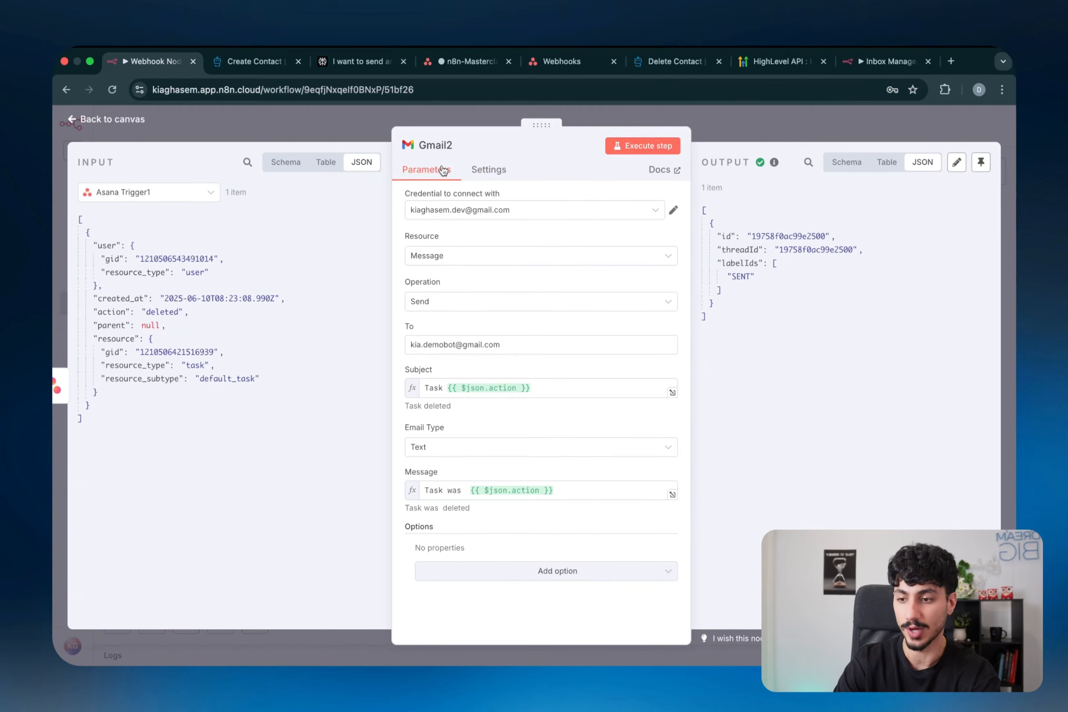
- Highlight the Subject expression 'Task {{ $json.action }}' and its parts
triple_click(434, 388)
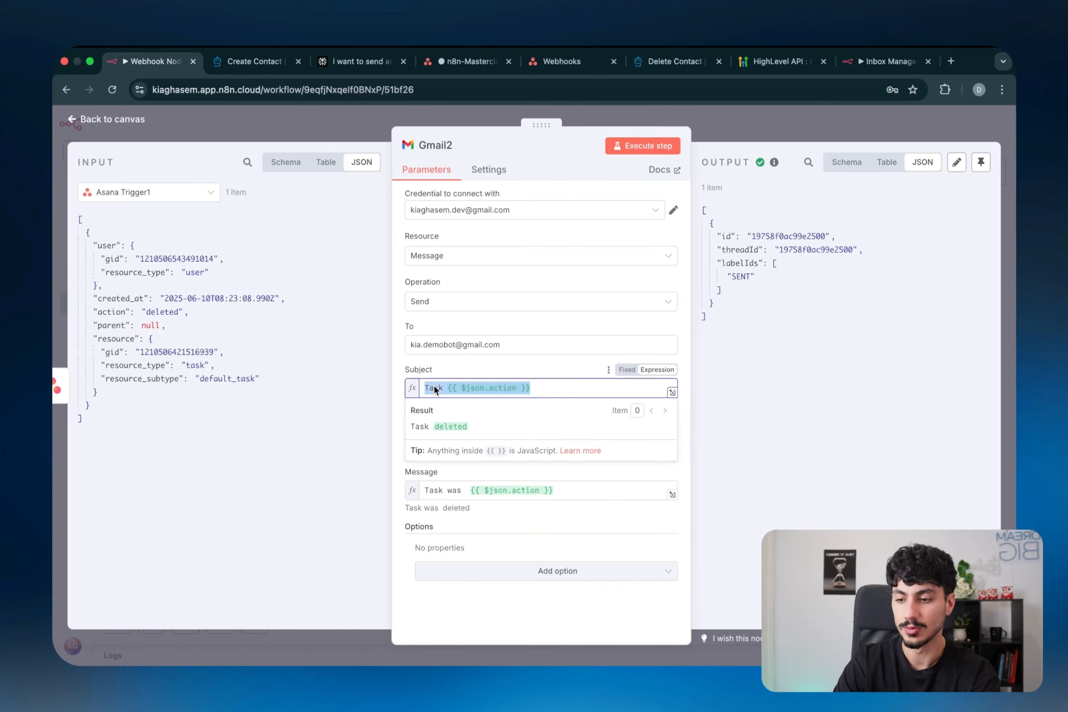
double_click(433, 388)
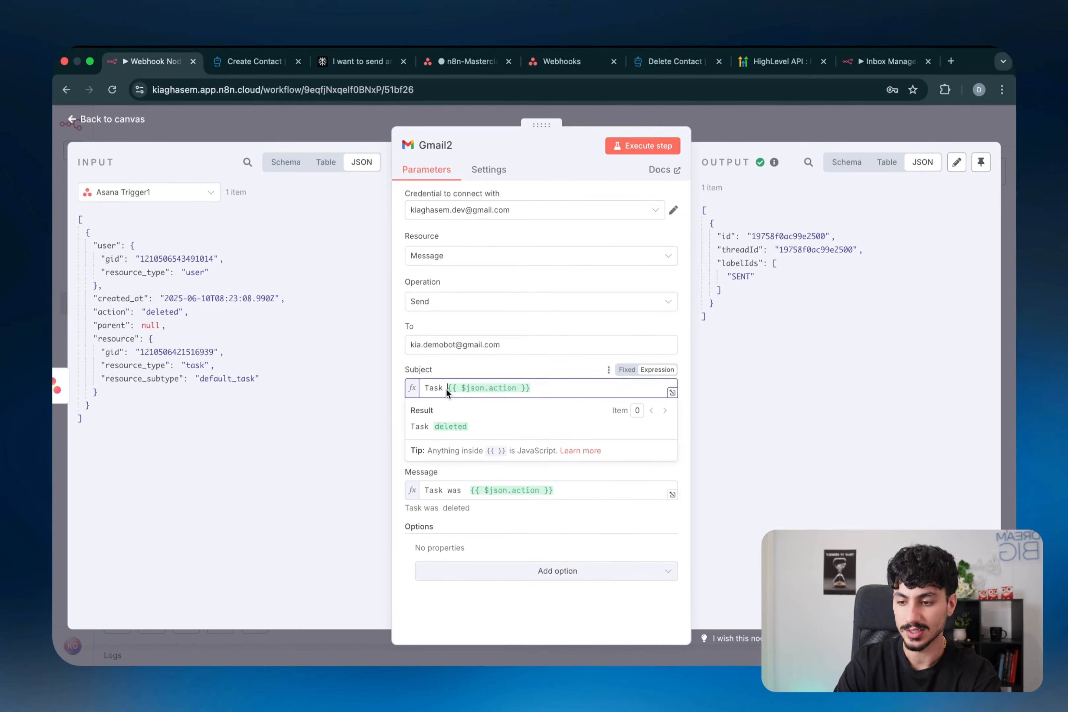
drag(446, 388, 545, 386)
click(517, 366)
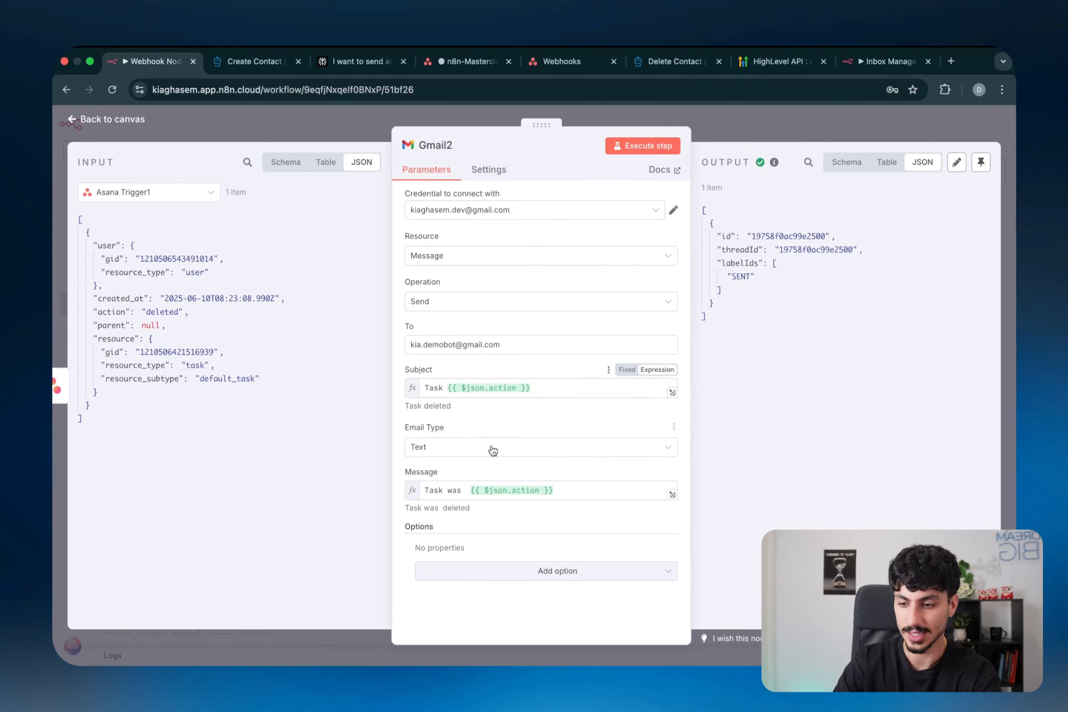
- Highlight 'Task' and {{ $json.action }} in the Message, then return to the canvas
double_click(432, 490)
drag(467, 490, 607, 488)
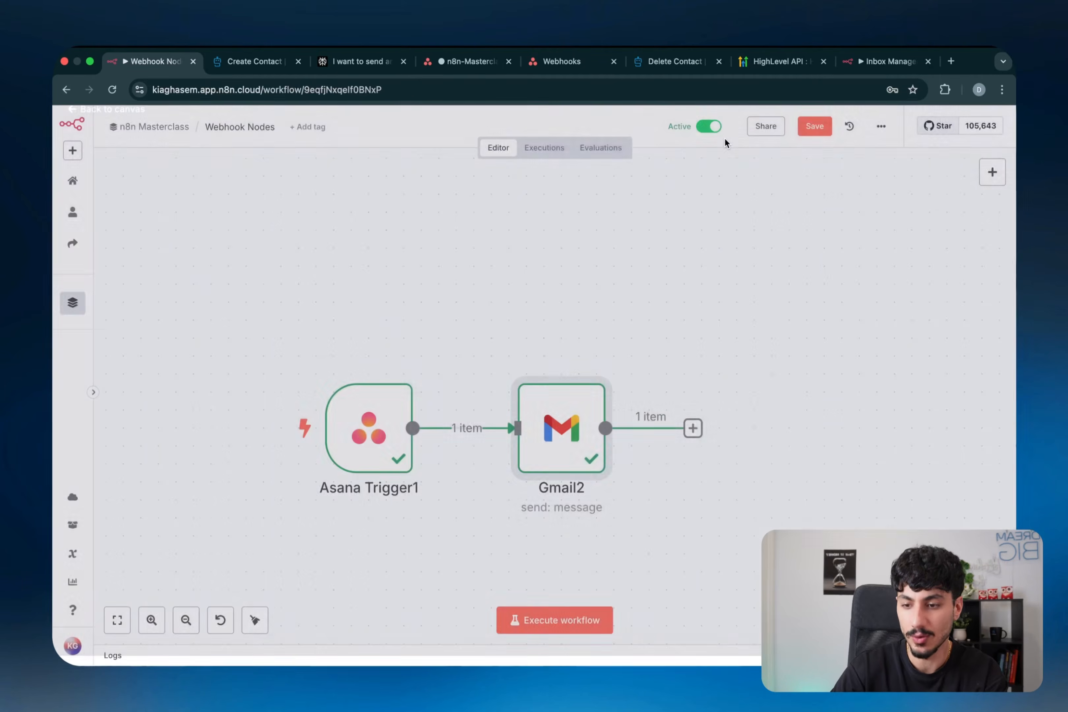
click(723, 138)
drag(284, 331, 466, 532)
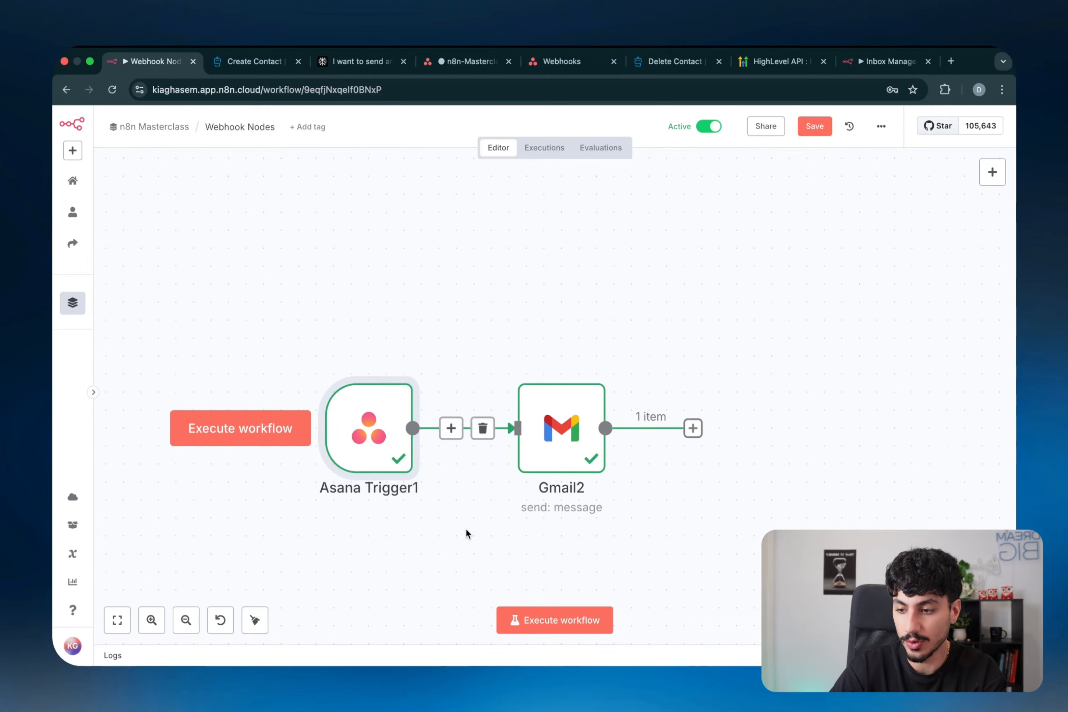
- Pan around the canvas, selecting the Asana Trigger1 and Webhook nodes
scroll(465, 526, down, 5)
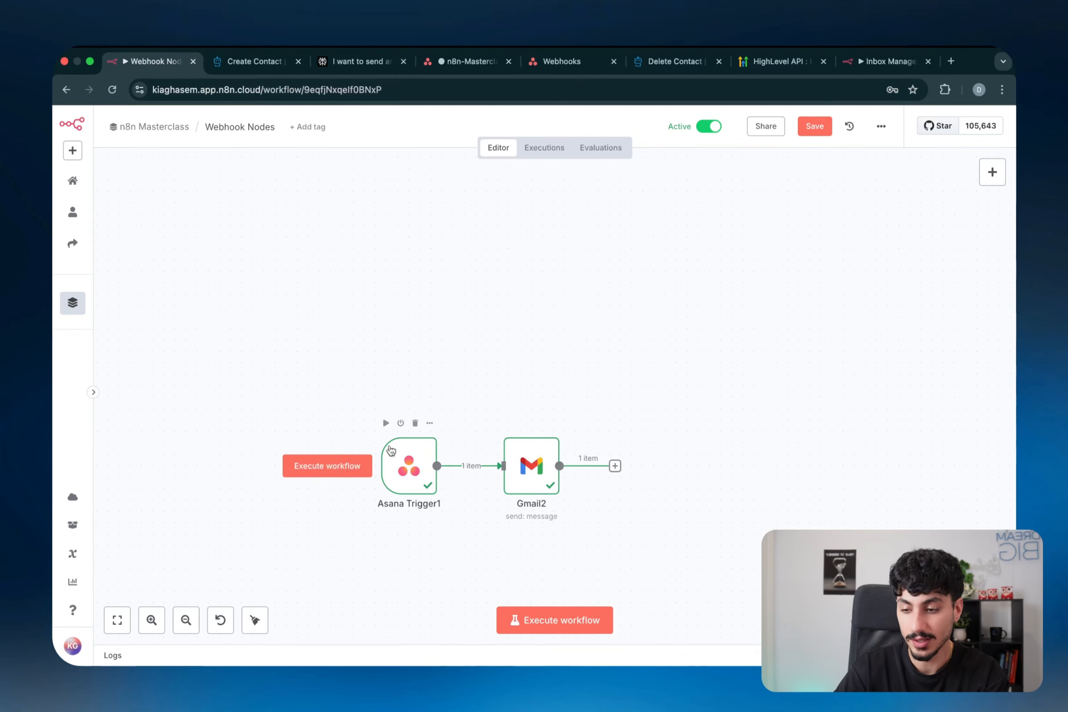
drag(325, 392, 469, 570)
click(463, 590)
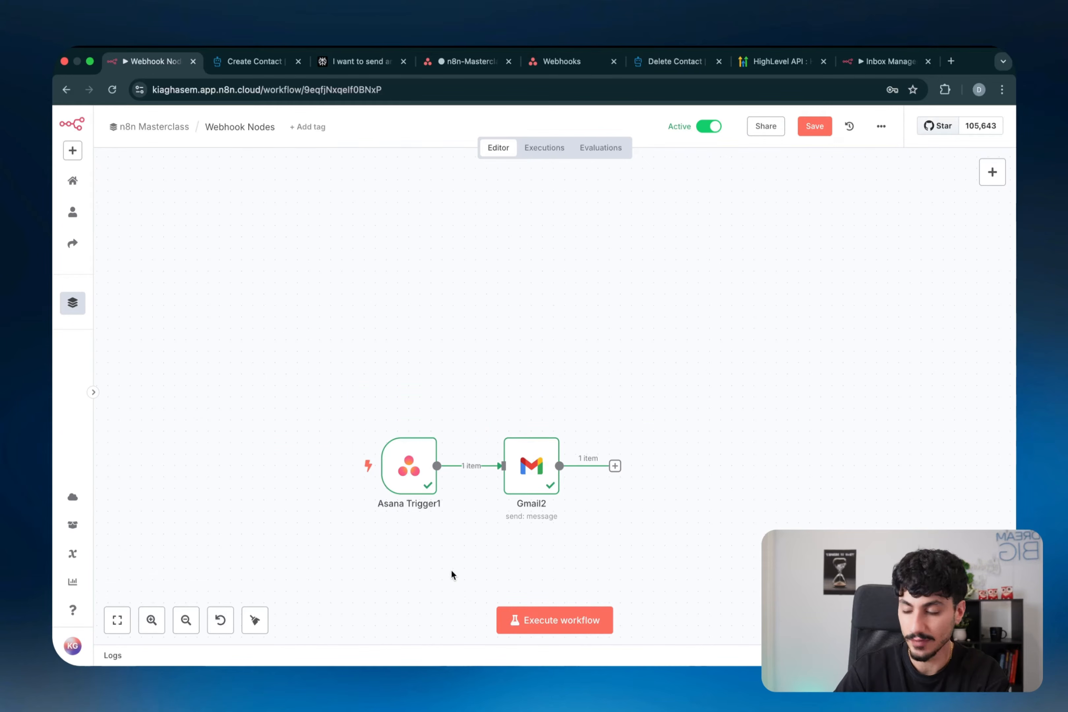
mouse_move(403, 448)
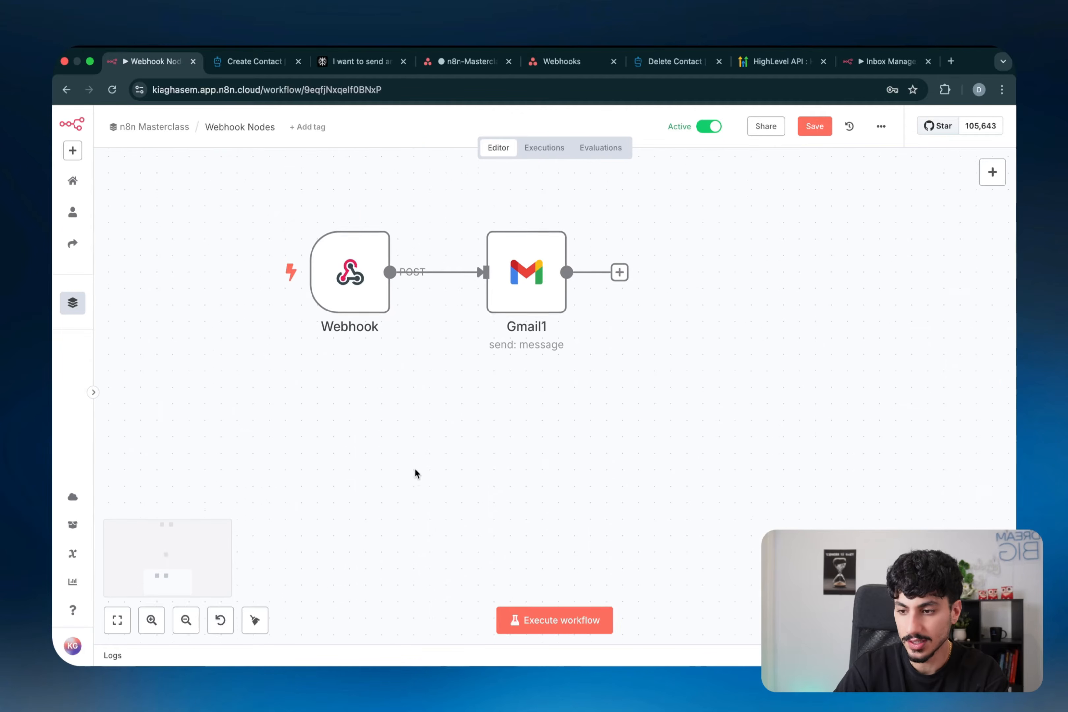
scroll(415, 466, up, 2)
scroll(415, 467, left, 2)
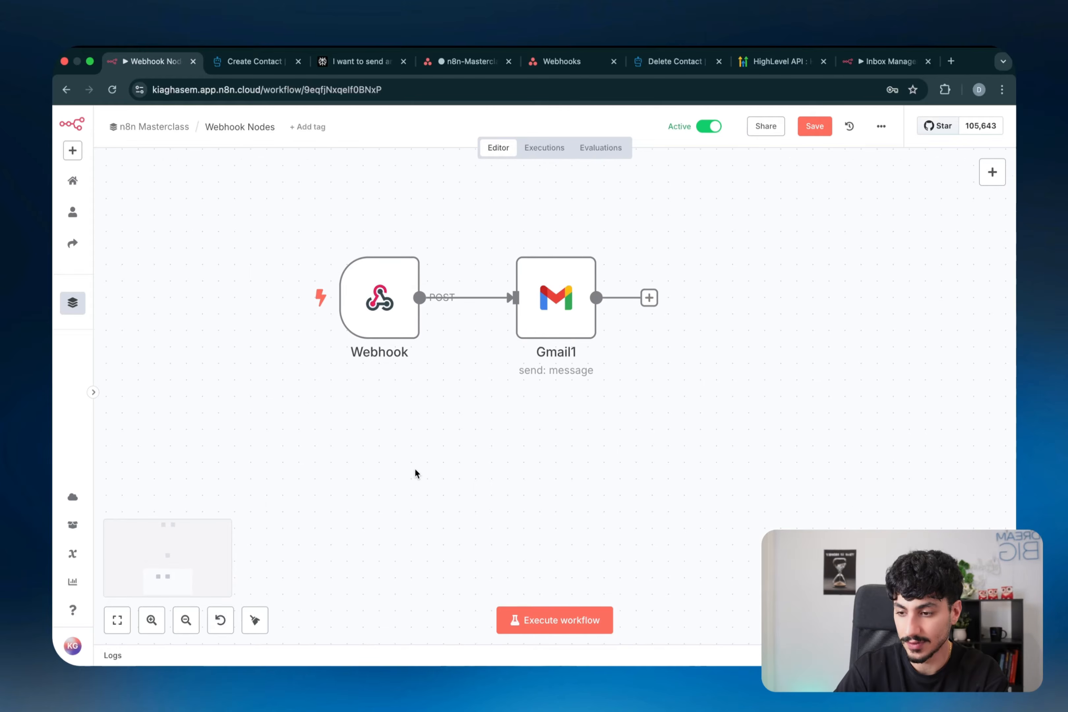
mouse_move(358, 353)
drag(279, 200, 471, 452)
- Add an 'On webhook call' trigger node from the canvas context menu
right_click(430, 498)
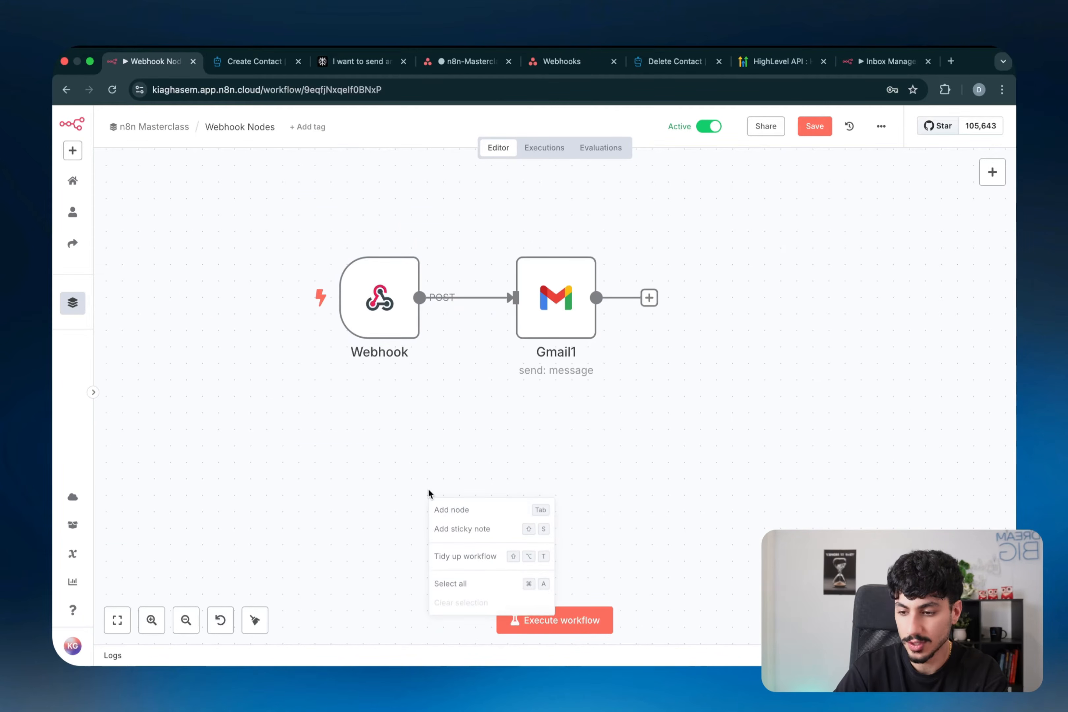
click(446, 509)
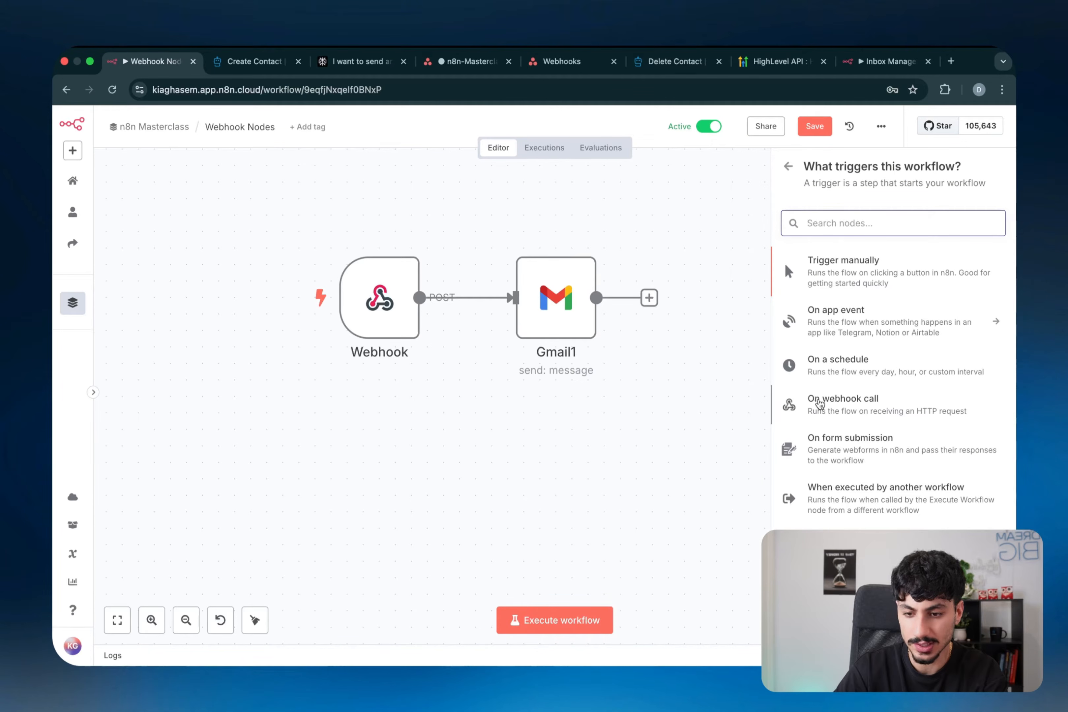
click(835, 408)
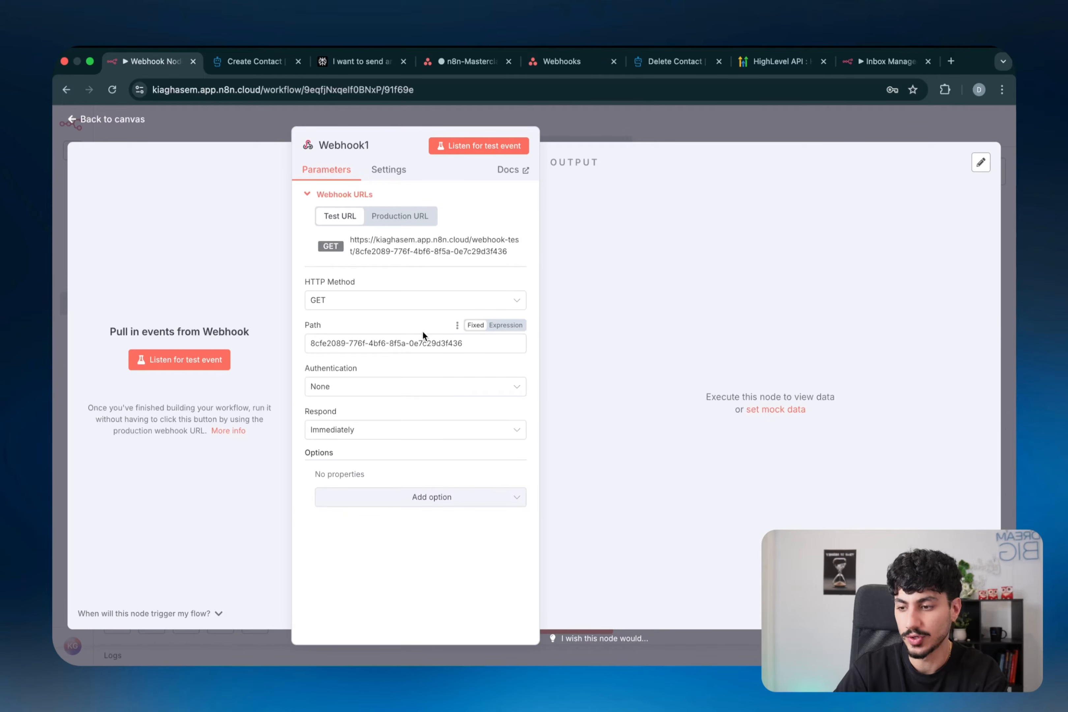
key(super+alt+a)
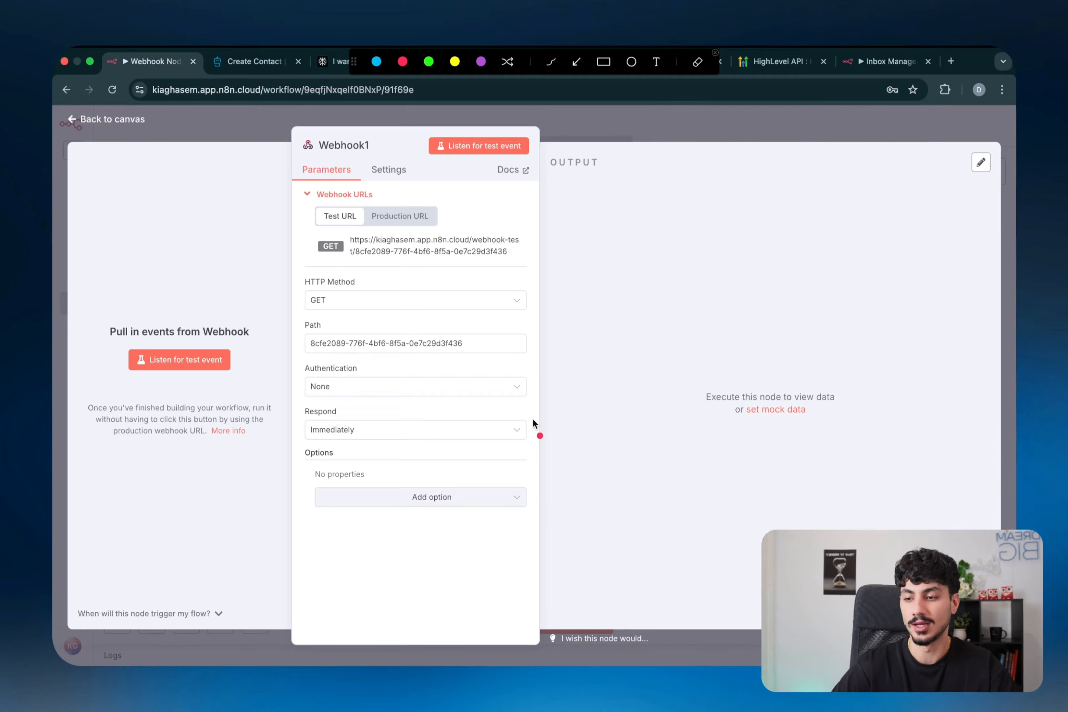
drag(306, 270, 296, 312)
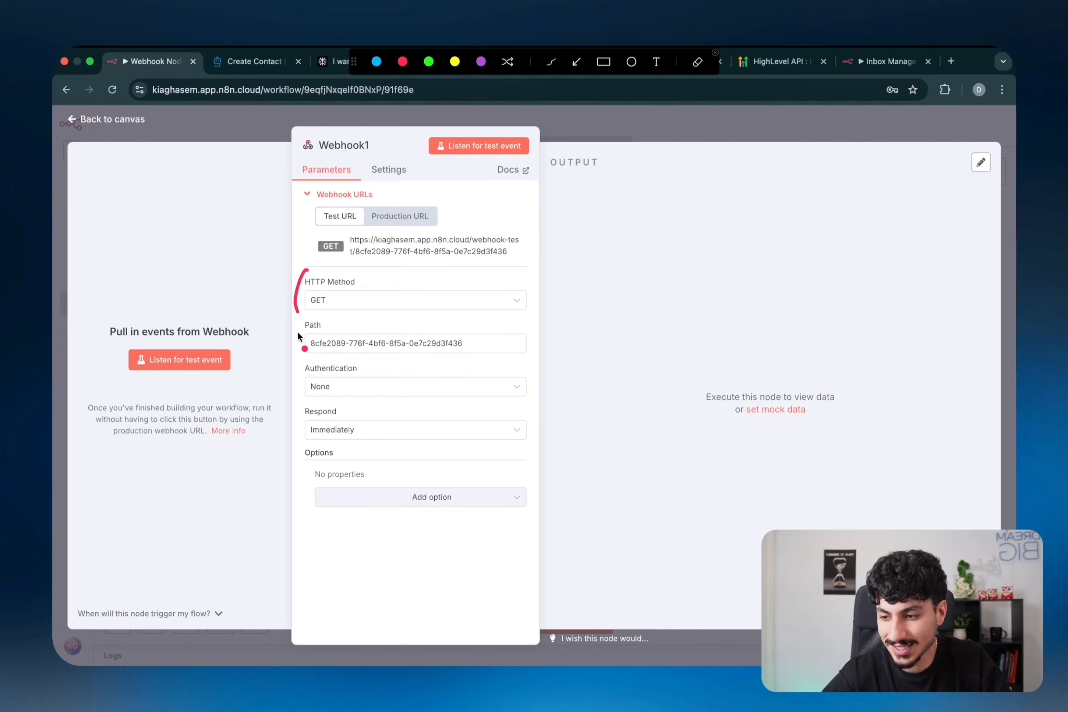
drag(298, 357, 297, 436)
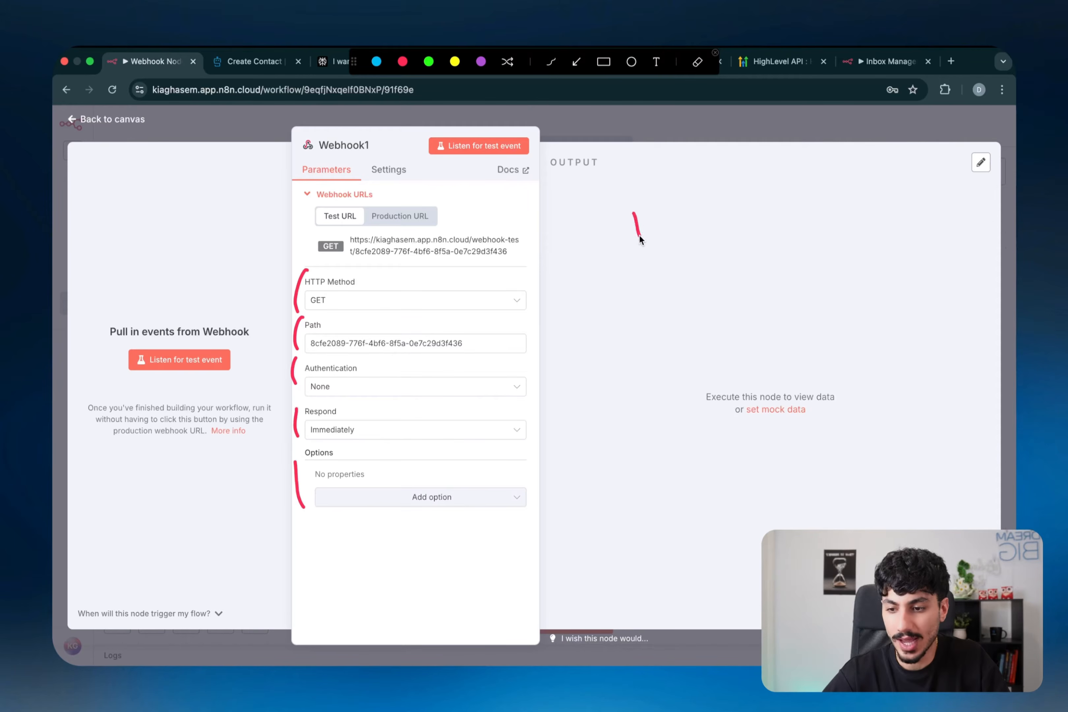
drag(662, 214, 674, 223)
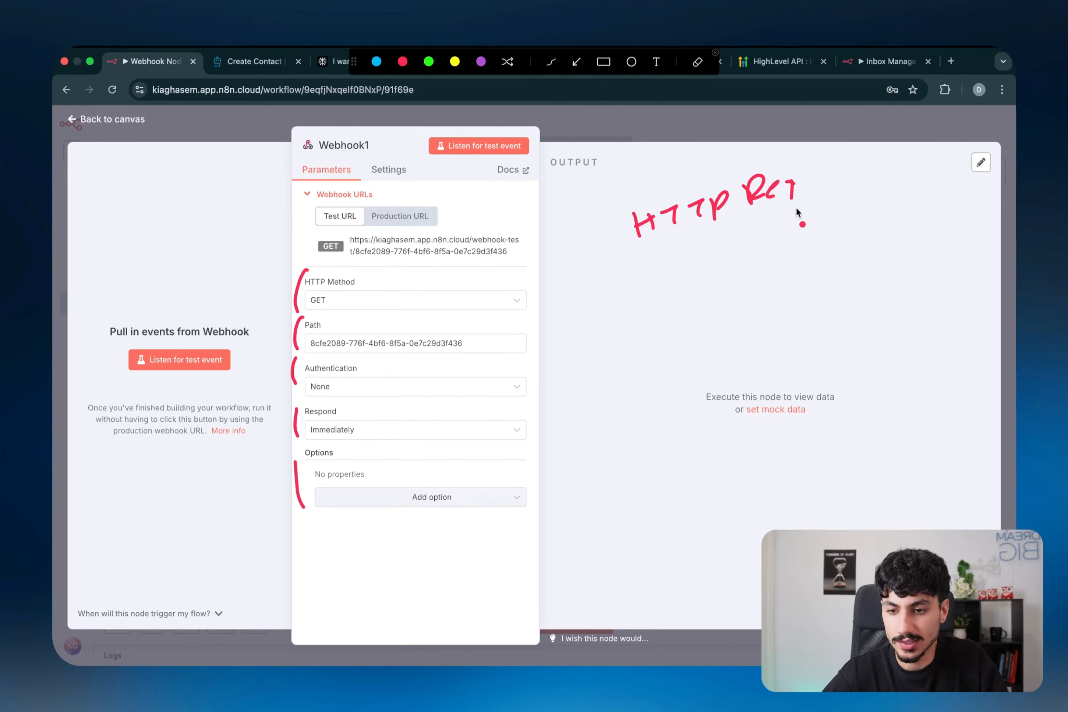
key(Escape)
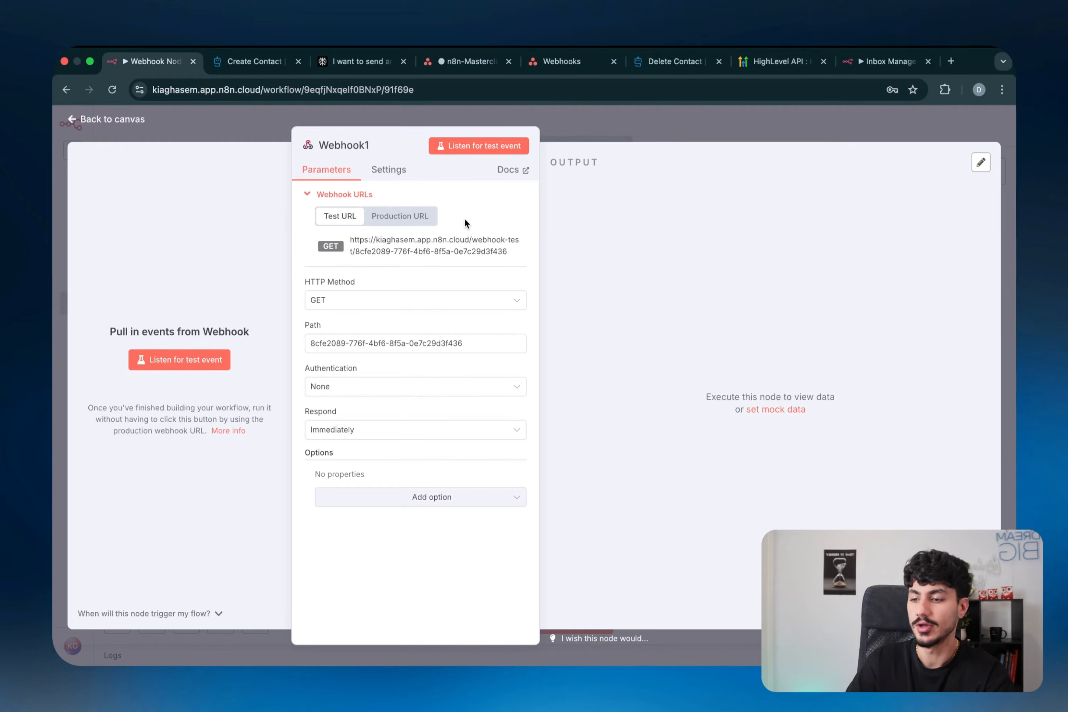
- Open the HTTP Method list and sketch an app sending data to n8n, circling GET and POST
click(417, 304)
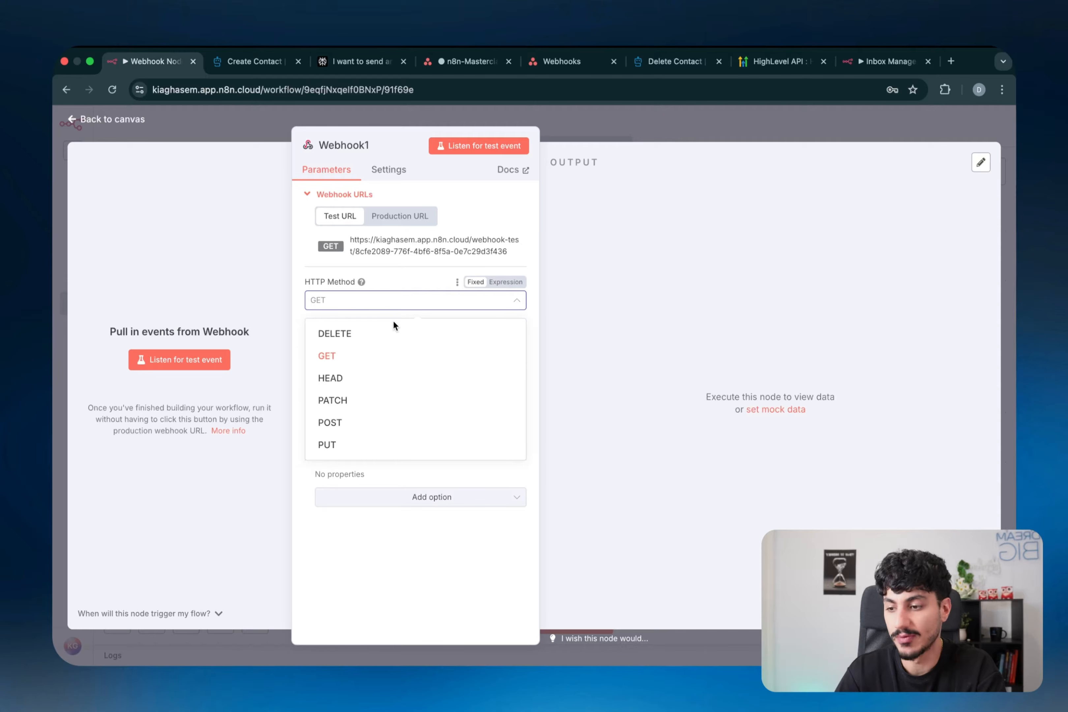
key(ctrl+alt+a)
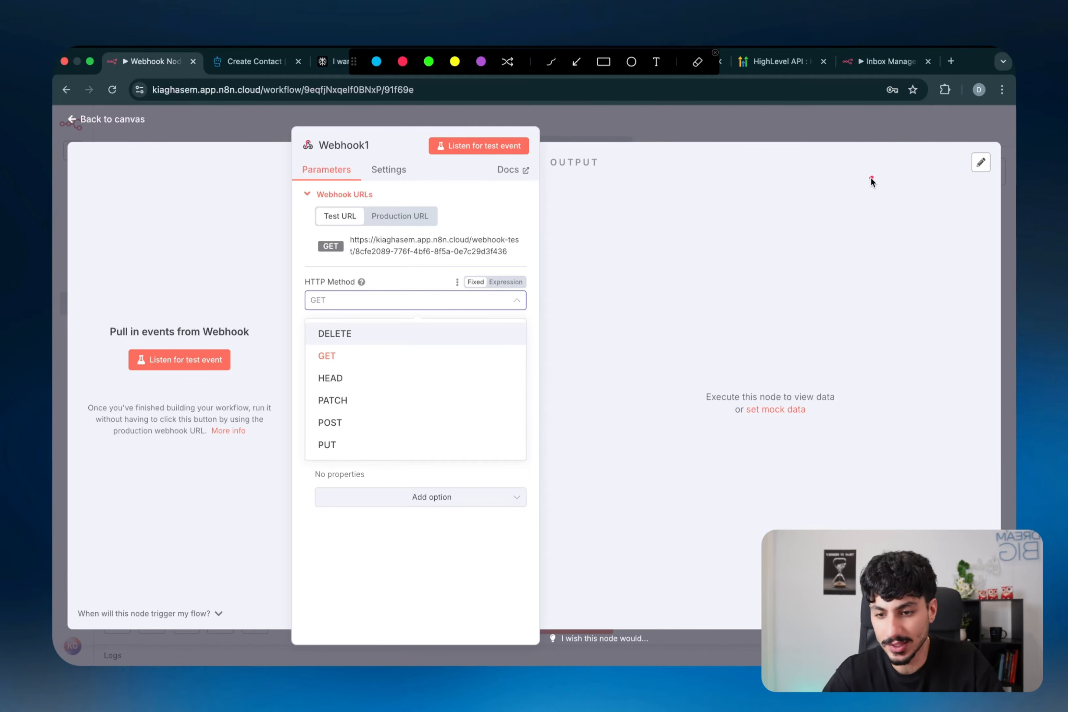
drag(871, 177, 865, 251)
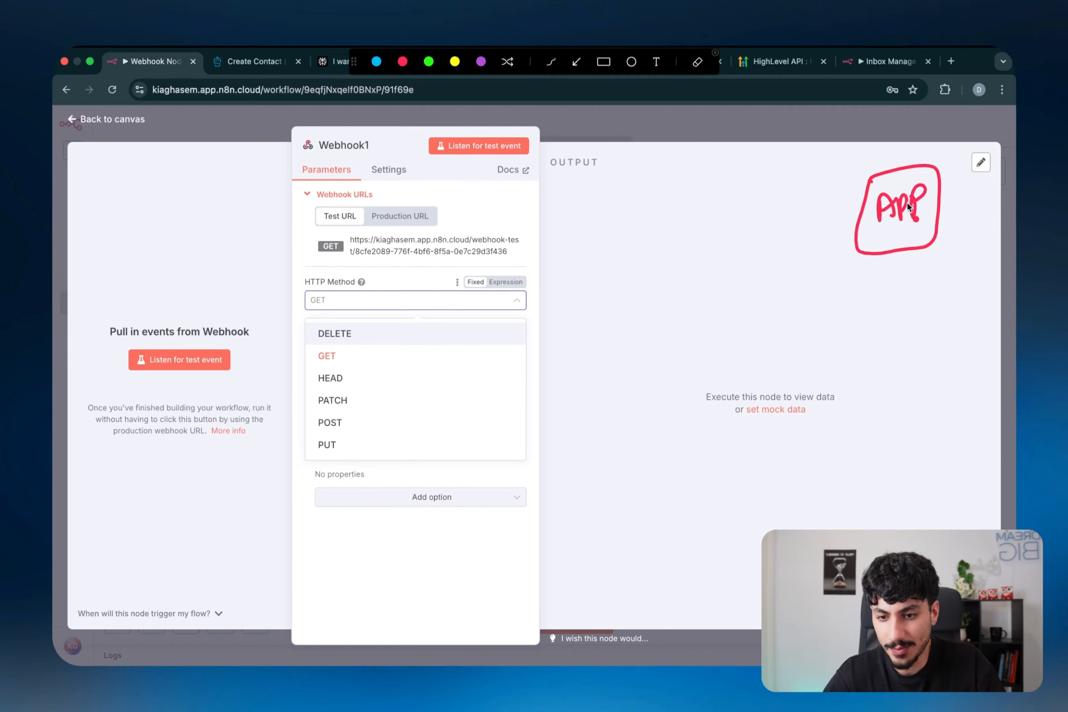
mouse_move(669, 229)
mouse_down()
mouse_move(690, 232)
mouse_move(644, 214)
mouse_move(676, 274)
mouse_move(707, 195)
mouse_up()
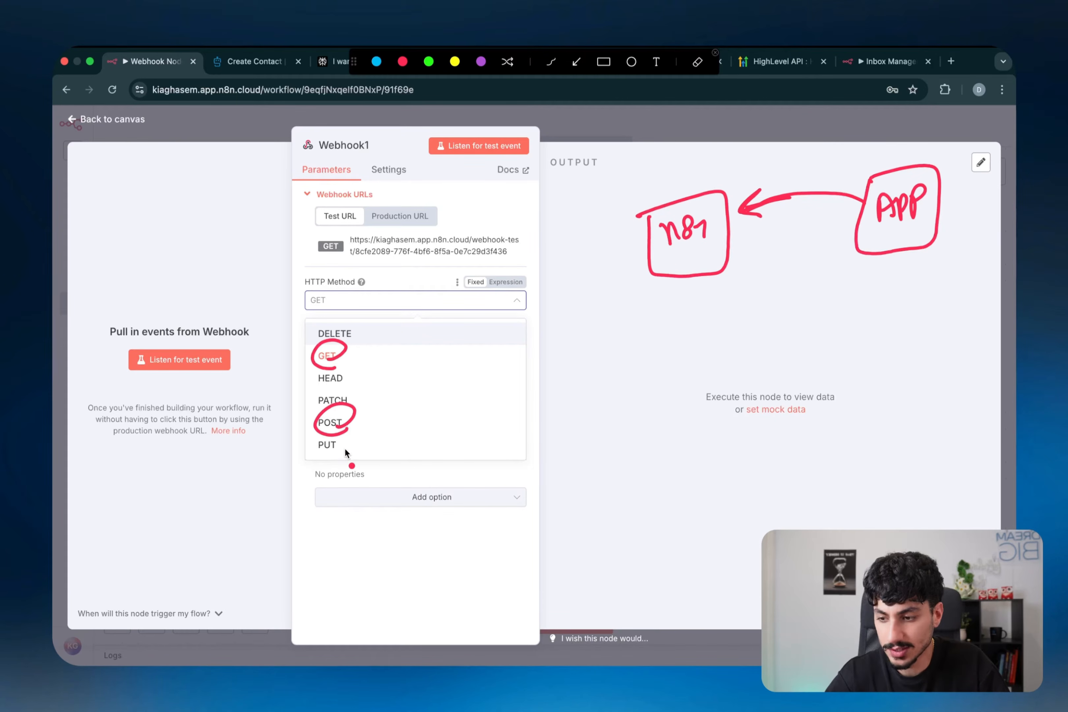
mouse_move(344, 447)
mouse_down()
mouse_move(340, 457)
mouse_move(361, 361)
mouse_move(349, 388)
mouse_up()
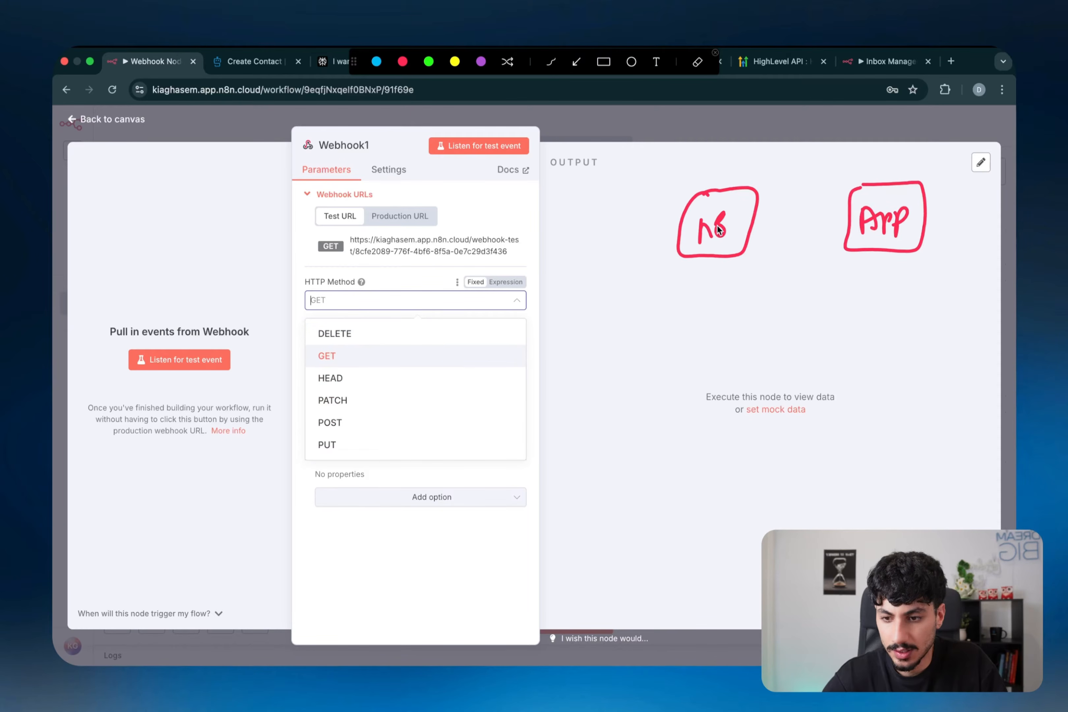
drag(726, 227, 746, 239)
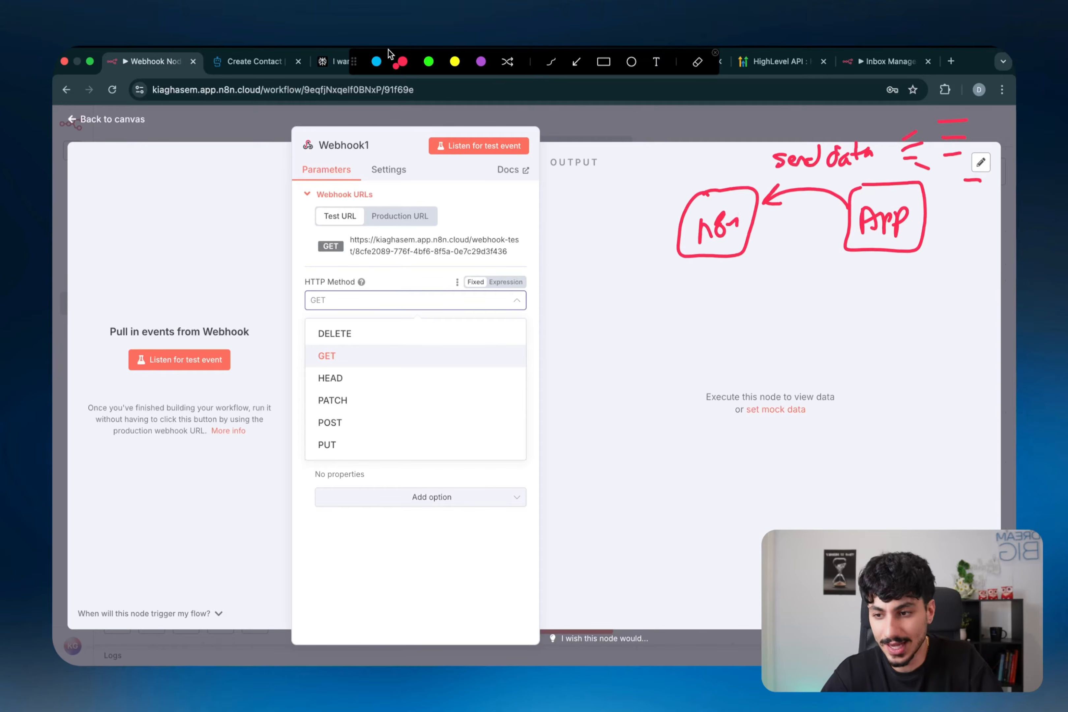
- In blue, underline n8n, arrow to the webhook URL, write POST, then clear annotations
click(375, 61)
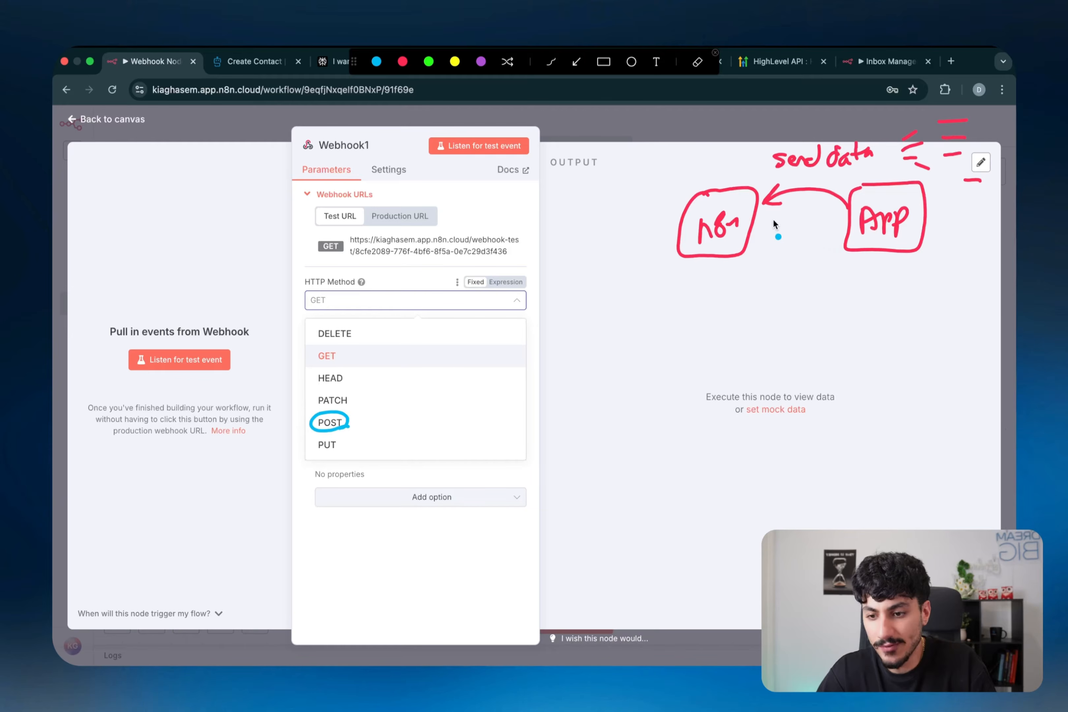
drag(693, 248, 704, 248)
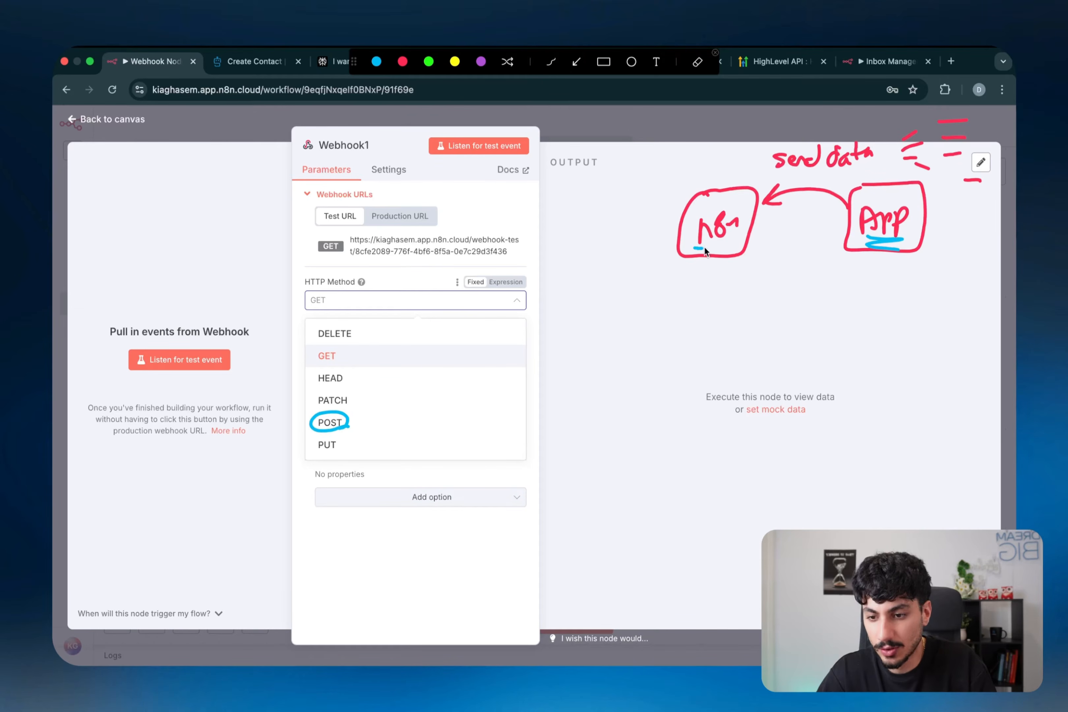
drag(498, 208, 468, 231)
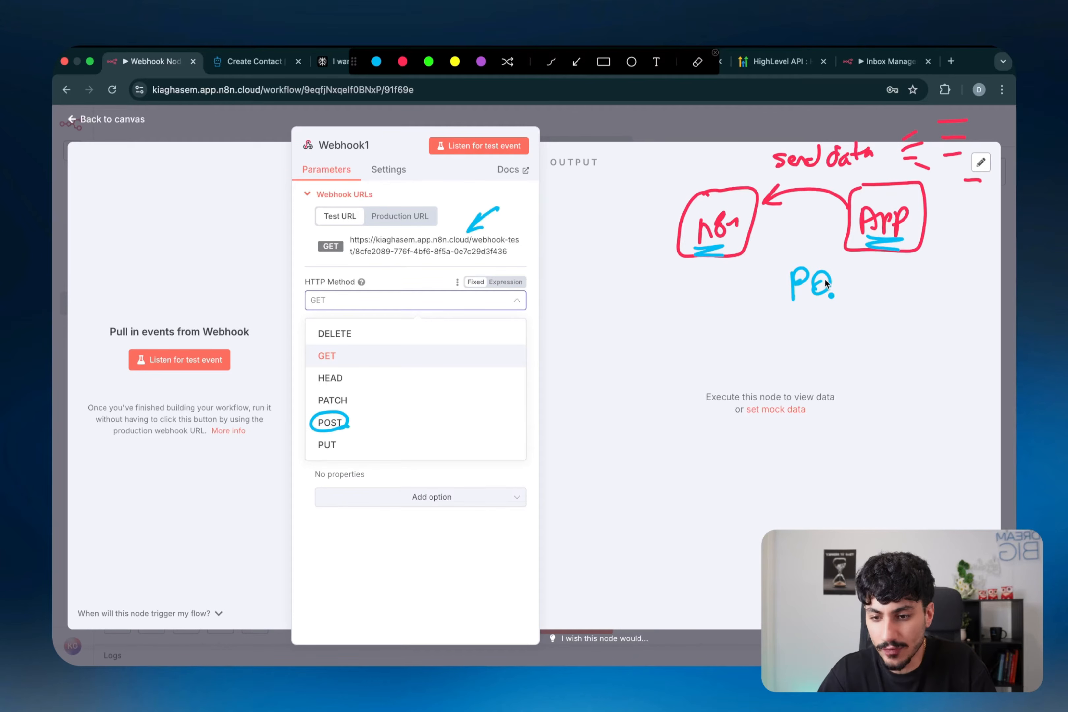
drag(869, 276, 869, 294)
mouse_move(864, 302)
mouse_down()
mouse_move(783, 300)
mouse_move(793, 305)
mouse_up()
key(Escape)
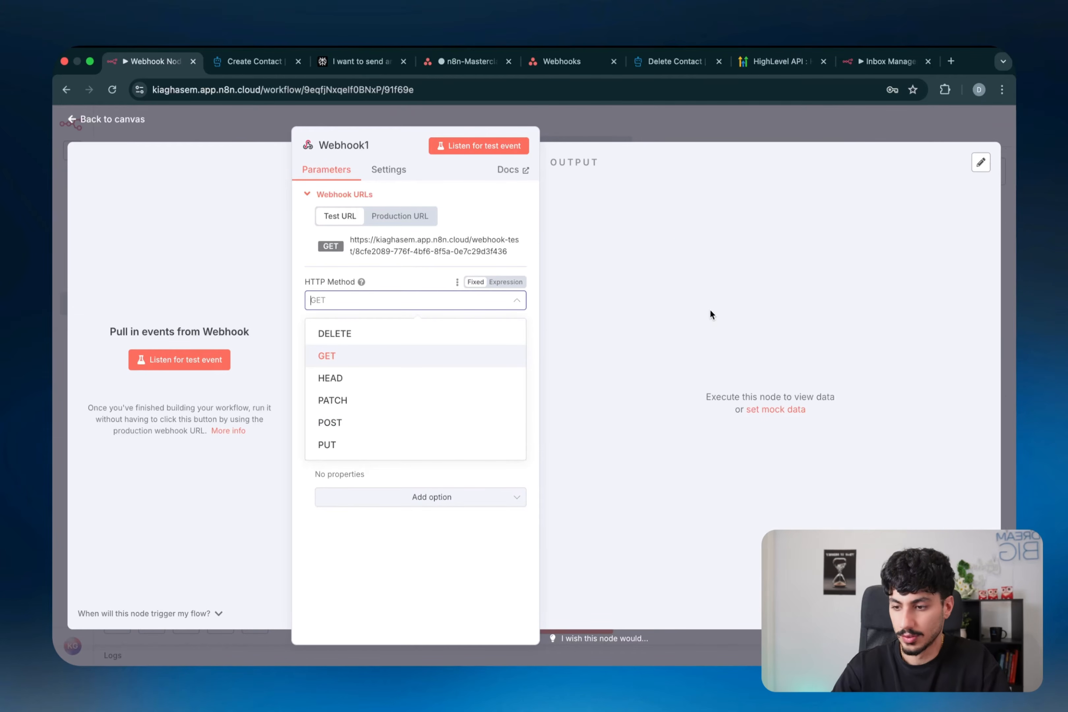
- Set the HTTP Method to POST and underline the webhook URL path
click(345, 418)
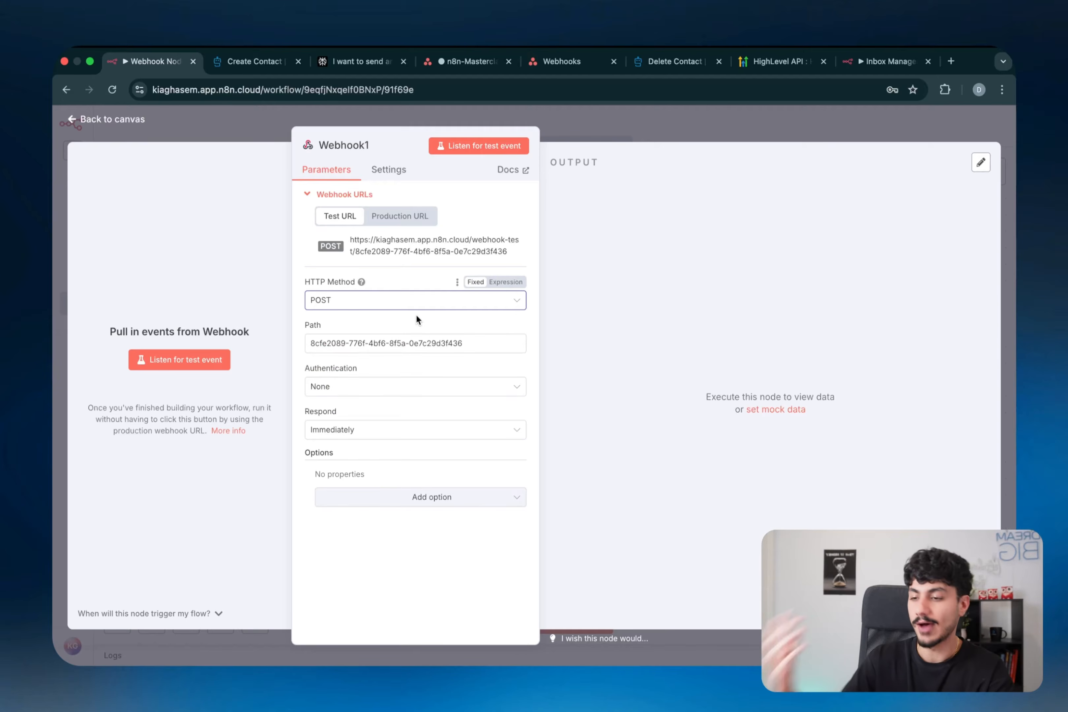
key(super+shift+a)
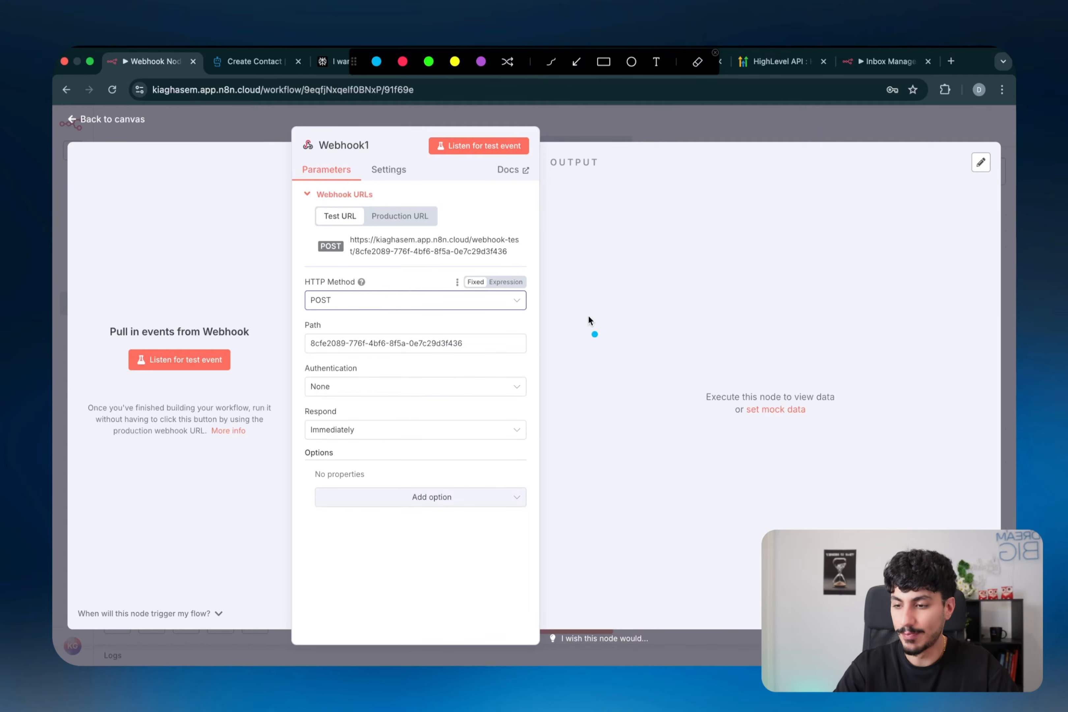
drag(357, 259, 445, 261)
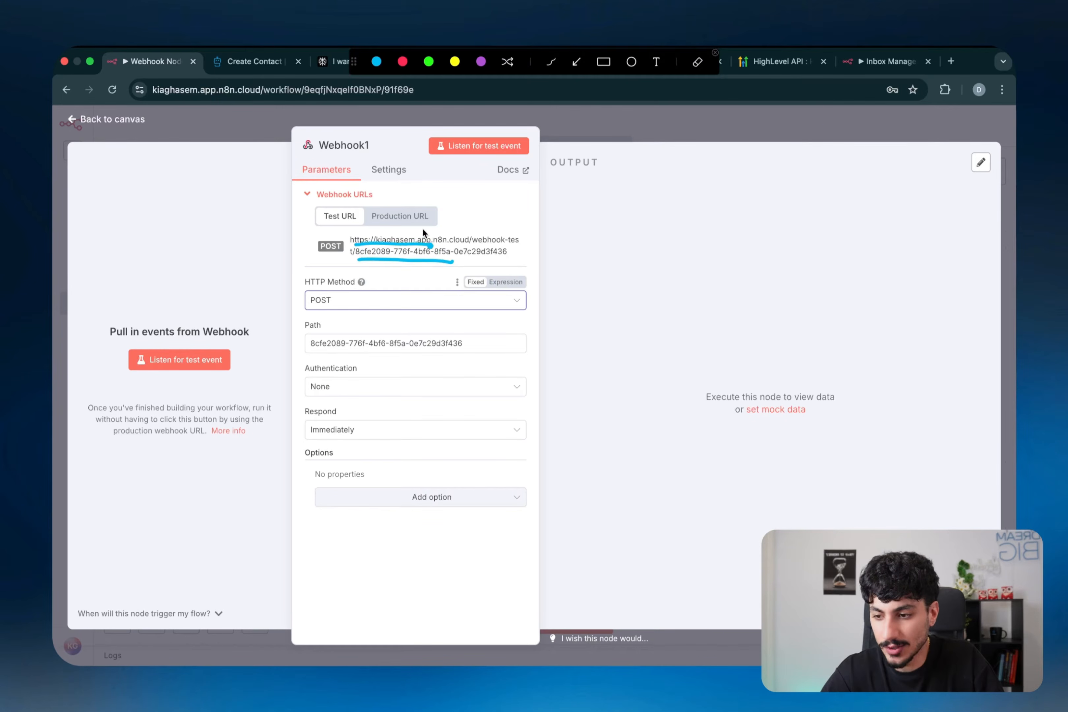
- Mark the production URL, clear the annotations, and open the HighLevel Create Contact docs
drag(358, 225, 413, 222)
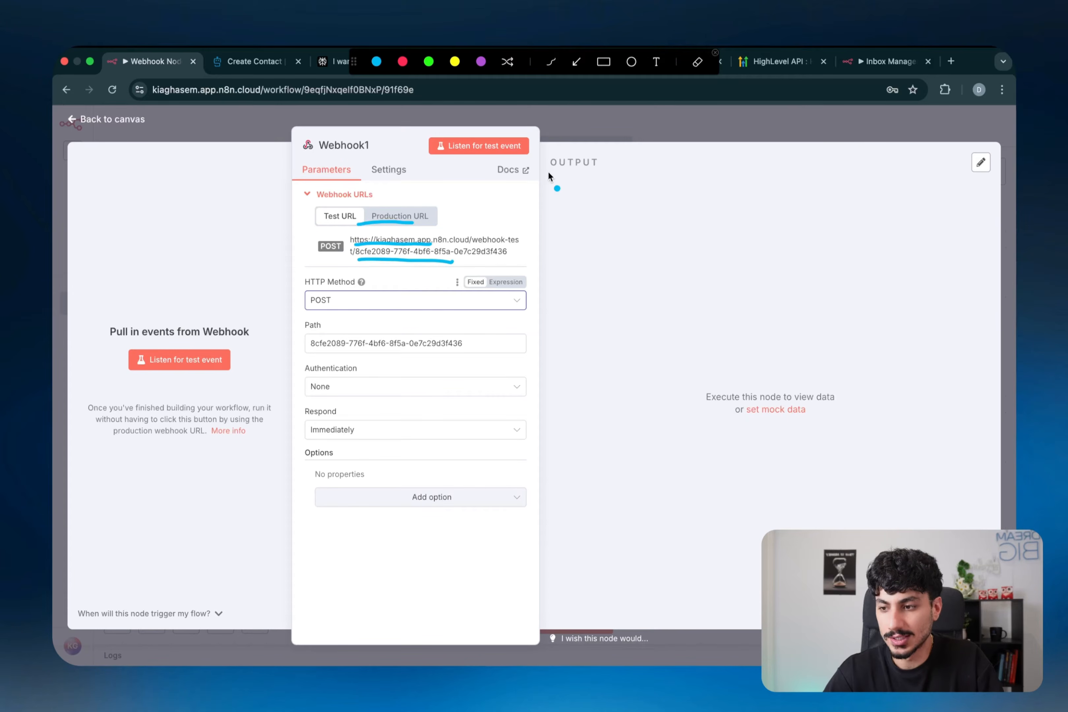
key(Escape)
click(239, 59)
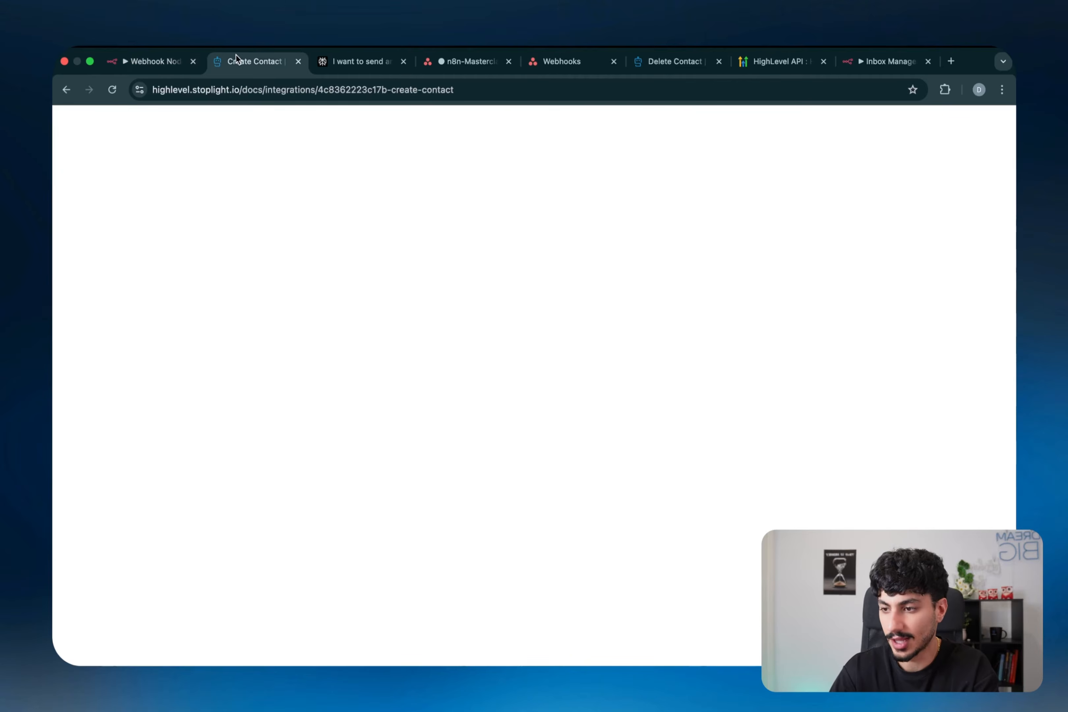
- Review the Create Contact POST endpoint URL and its required headers, then return to Webhook1
scroll(371, 244, up, 8)
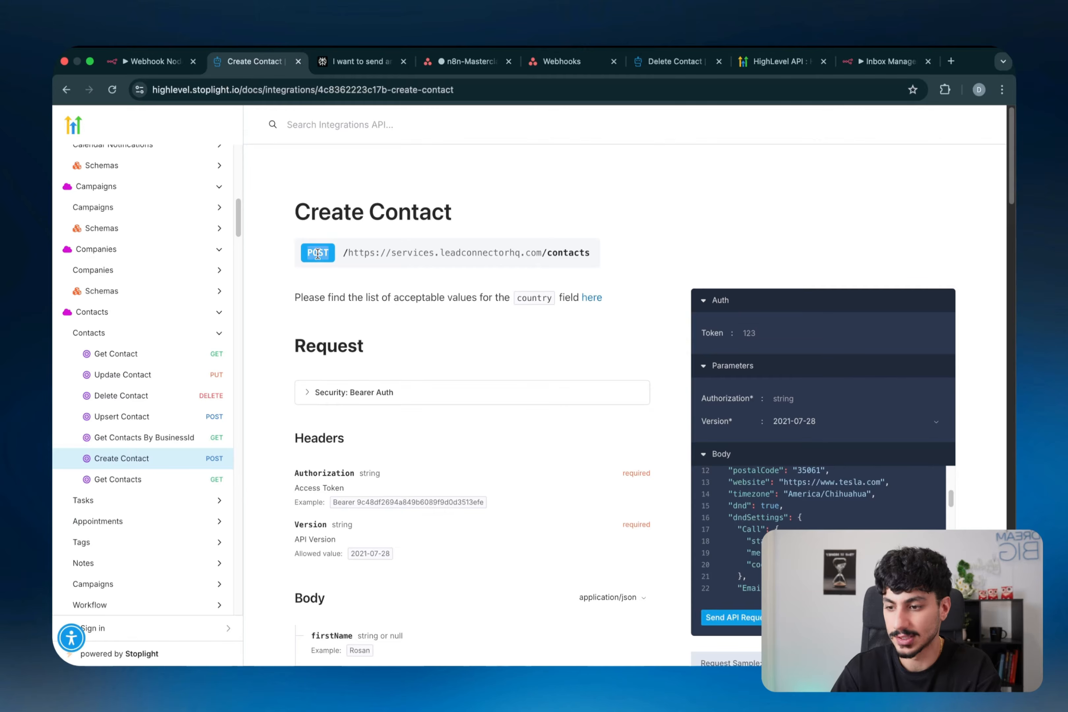
triple_click(349, 252)
scroll(349, 252, down, 5)
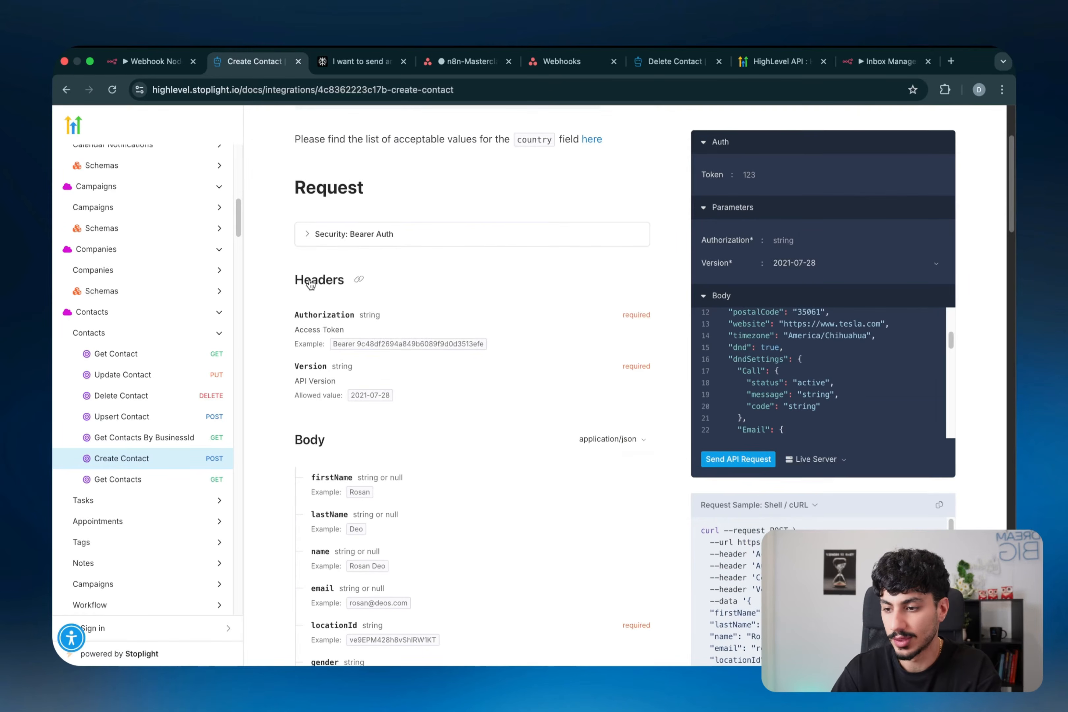
drag(320, 281, 322, 520)
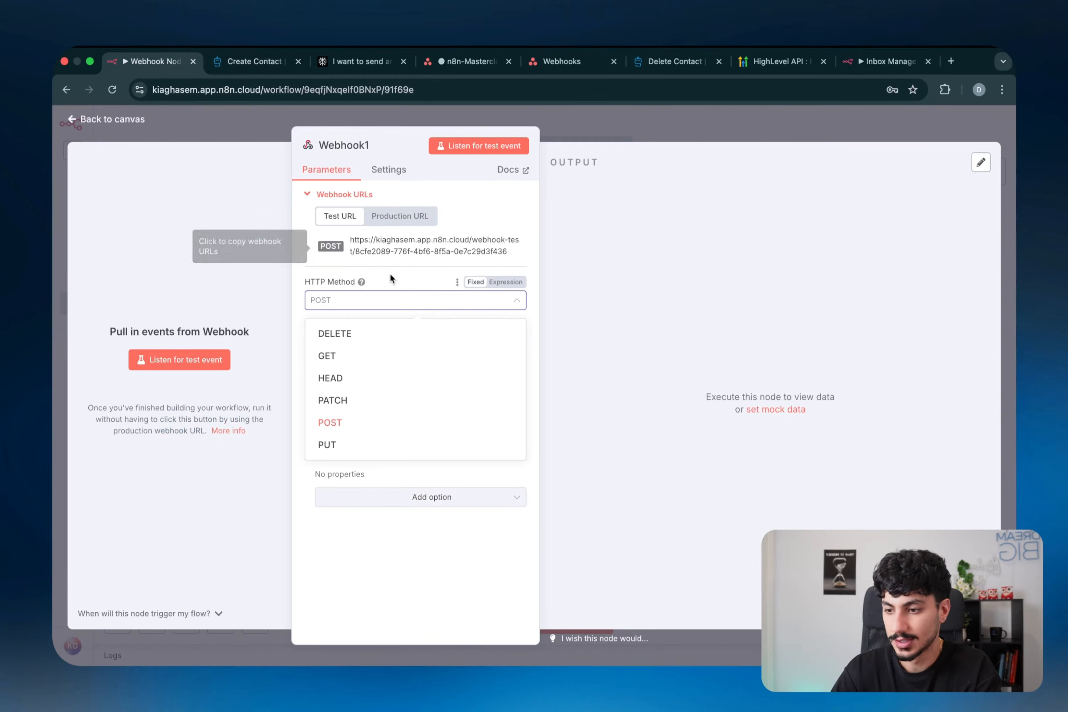
click(390, 273)
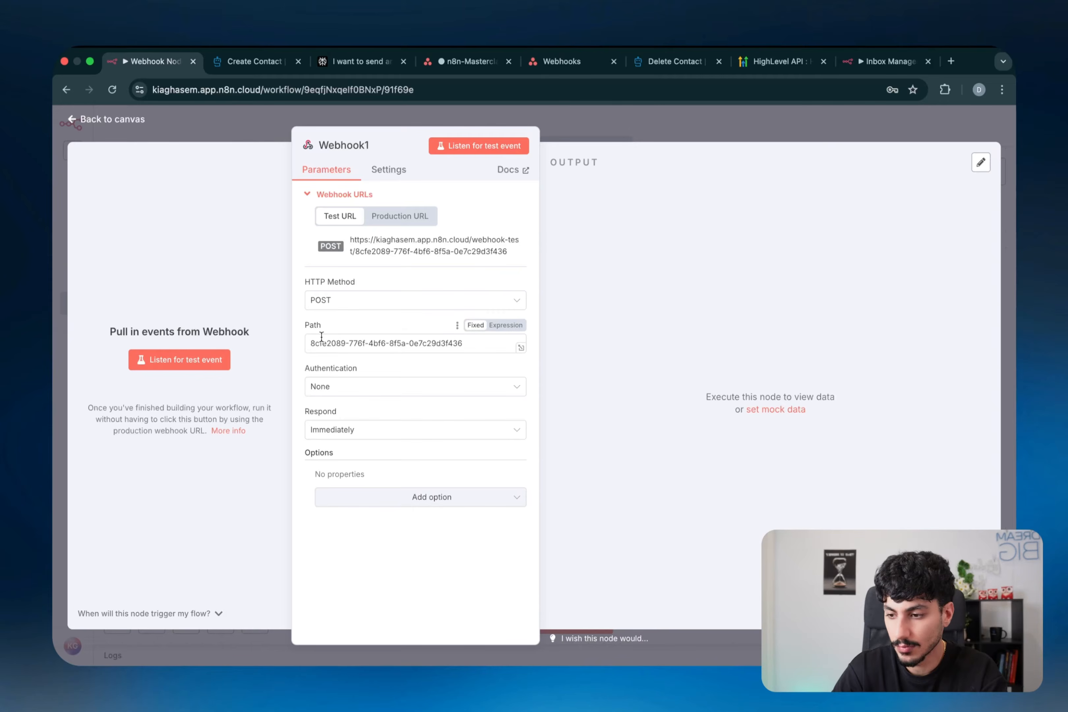
key(super+shift+a)
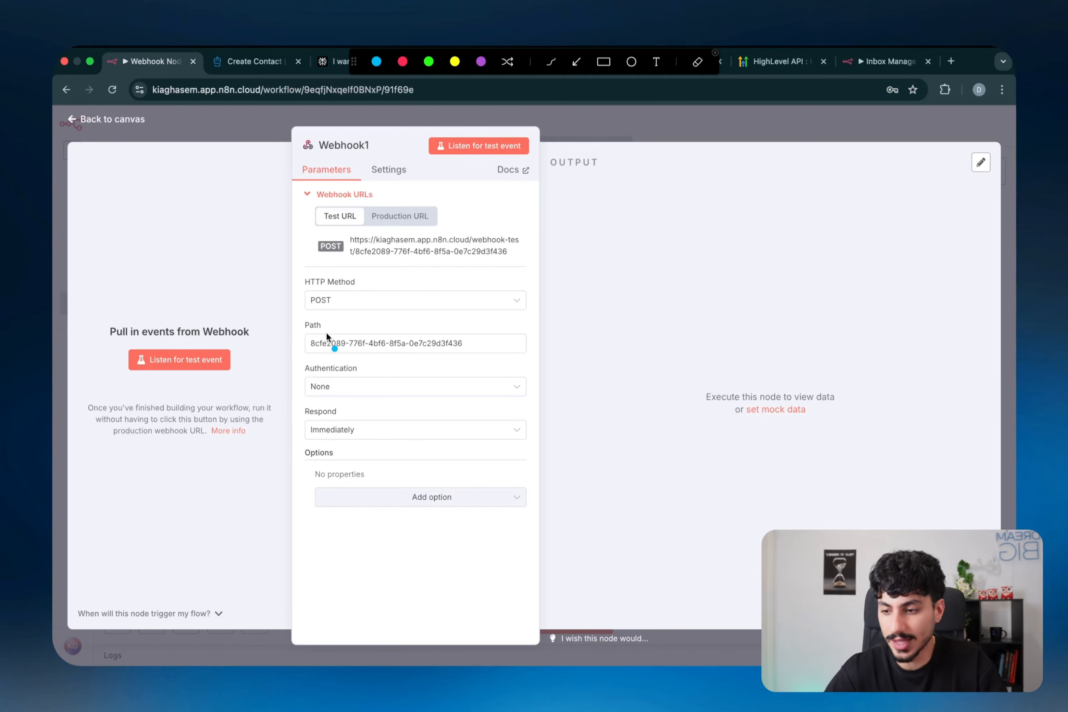
drag(326, 336, 316, 322)
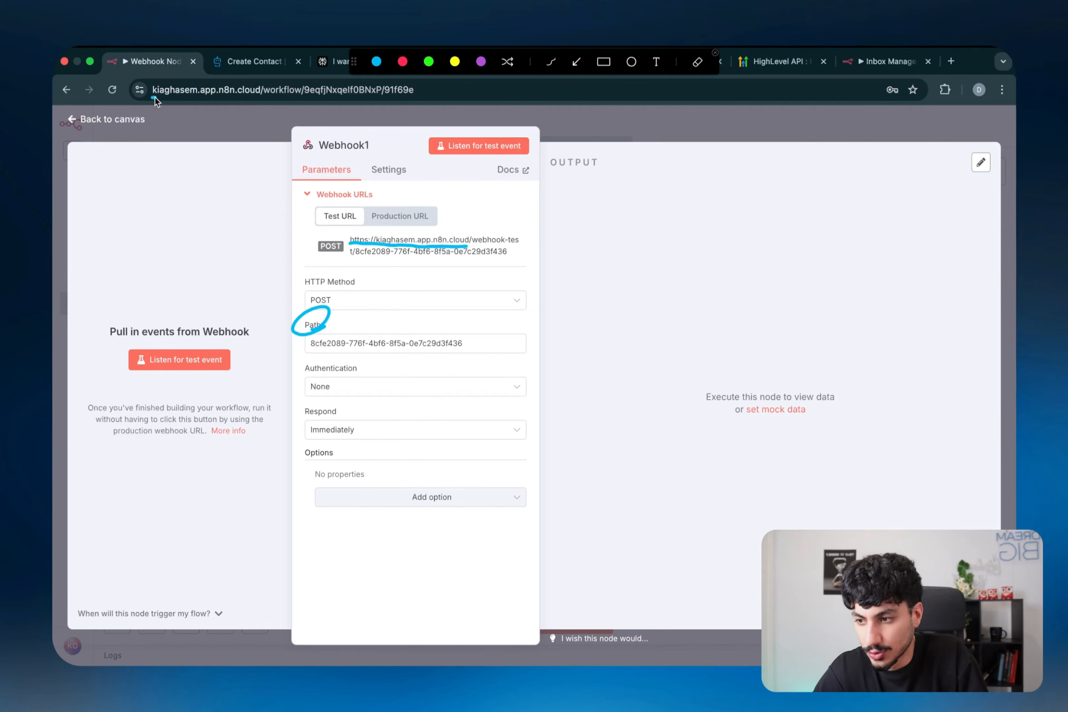
drag(152, 97, 227, 102)
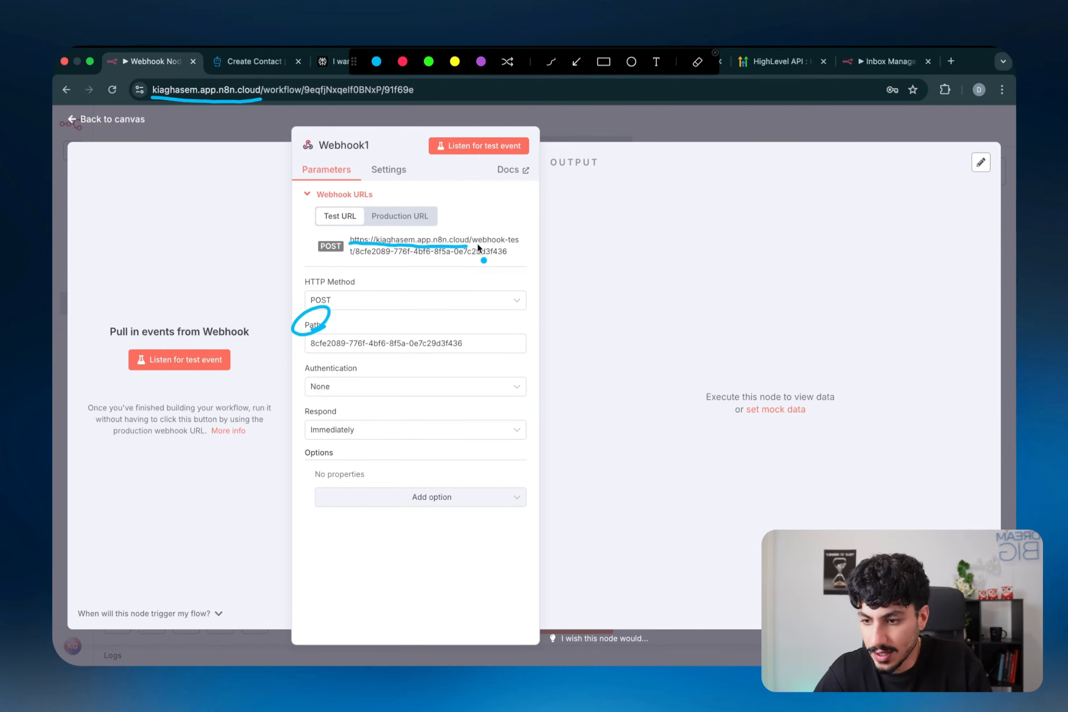
drag(477, 242, 517, 236)
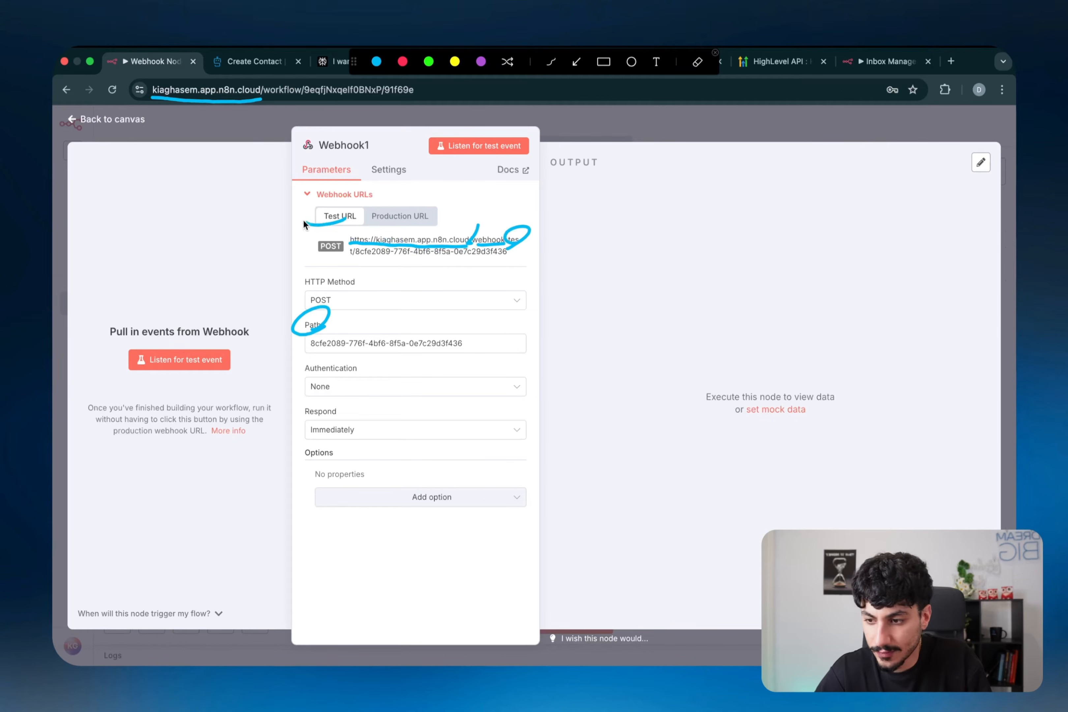
drag(303, 219, 355, 223)
drag(380, 219, 426, 208)
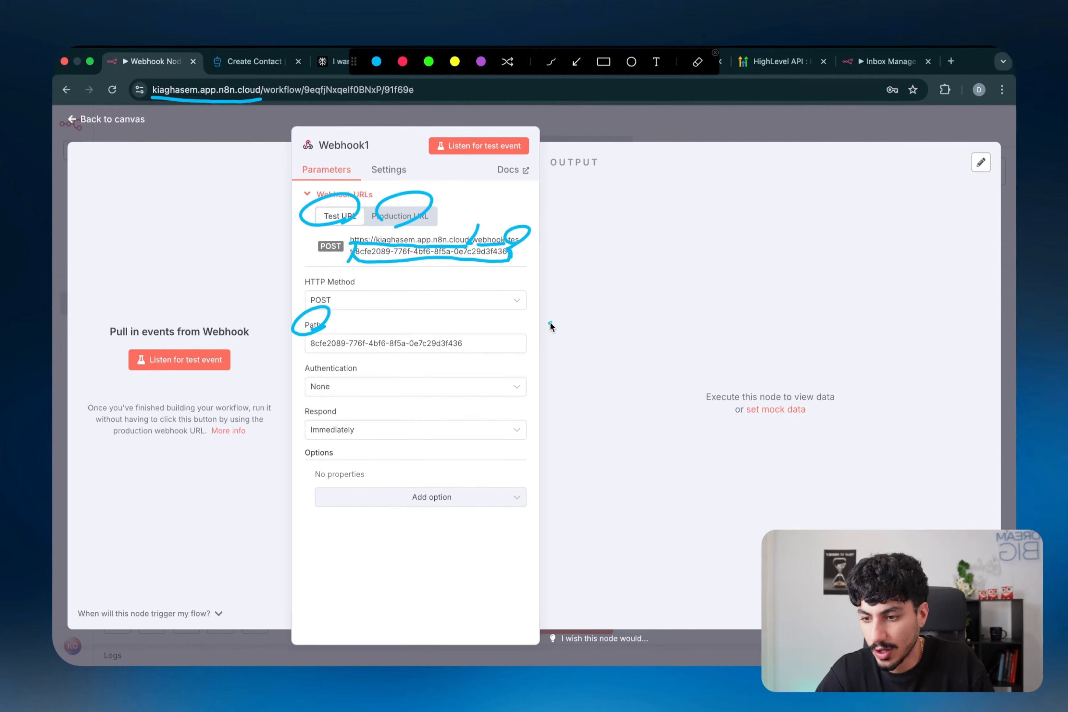
key(Escape)
click(492, 334)
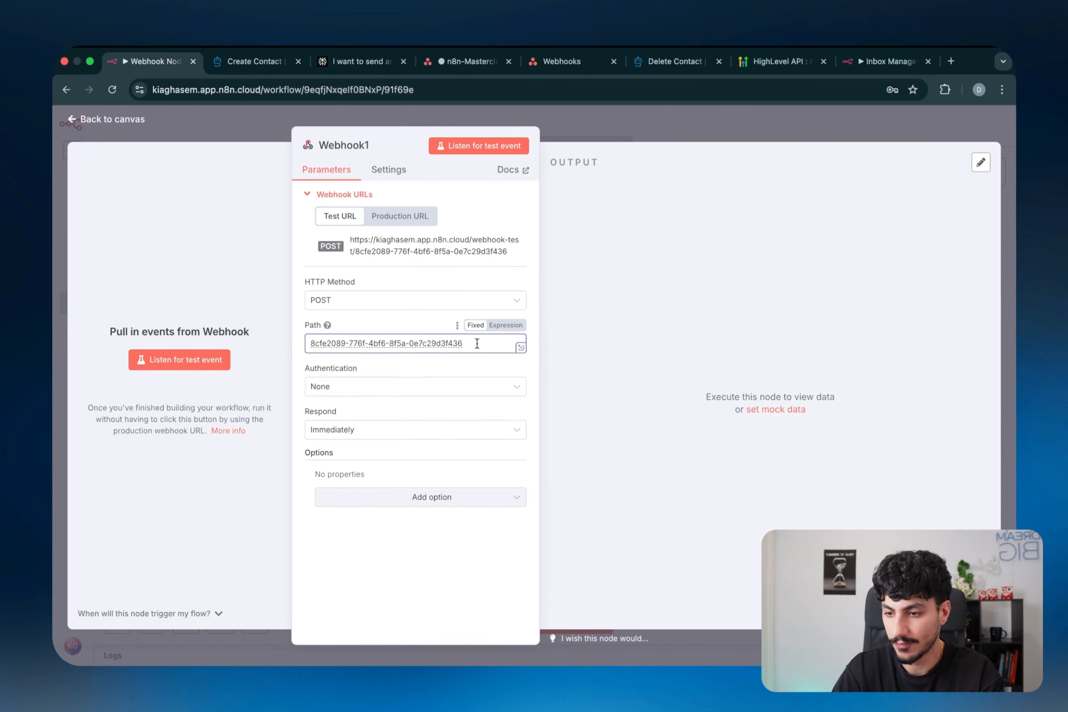
- Try the path suffix /link/12312314, remove it again, and show the Authentication options
text(/l)
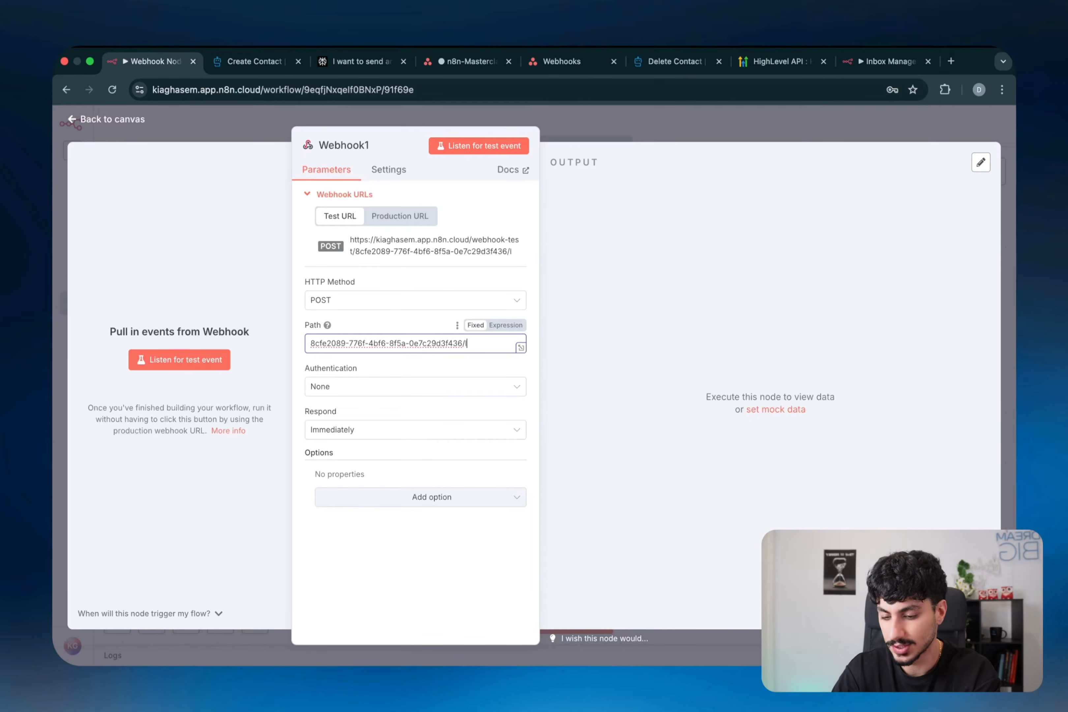
text(ink/12312314)
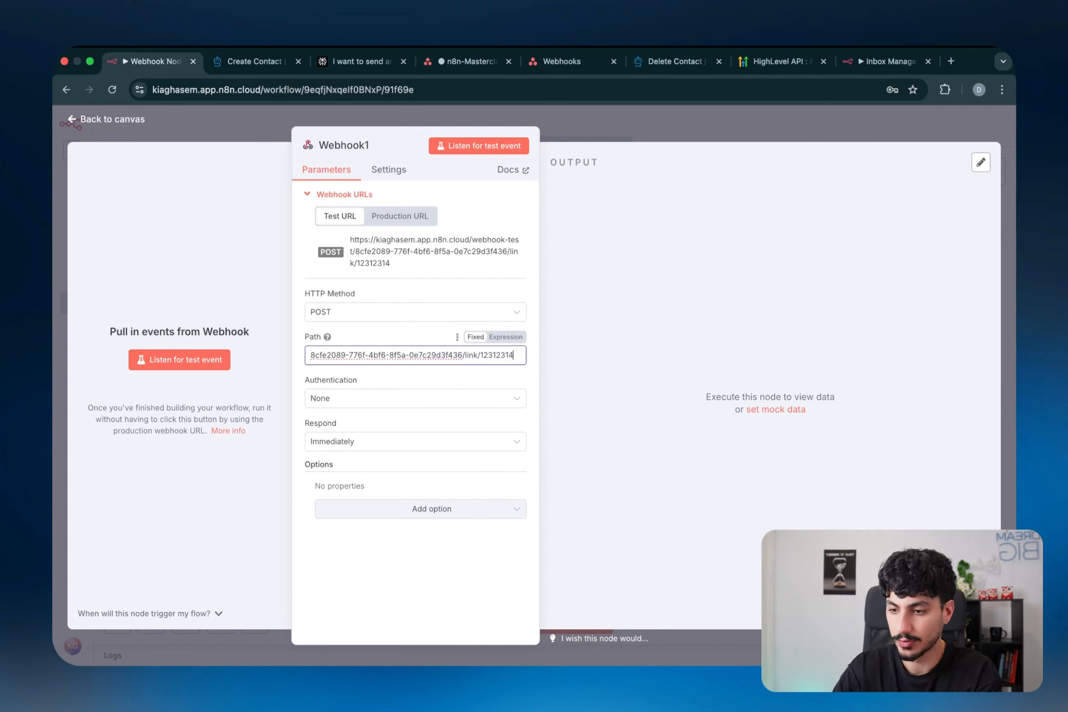
shift+click(467, 355)
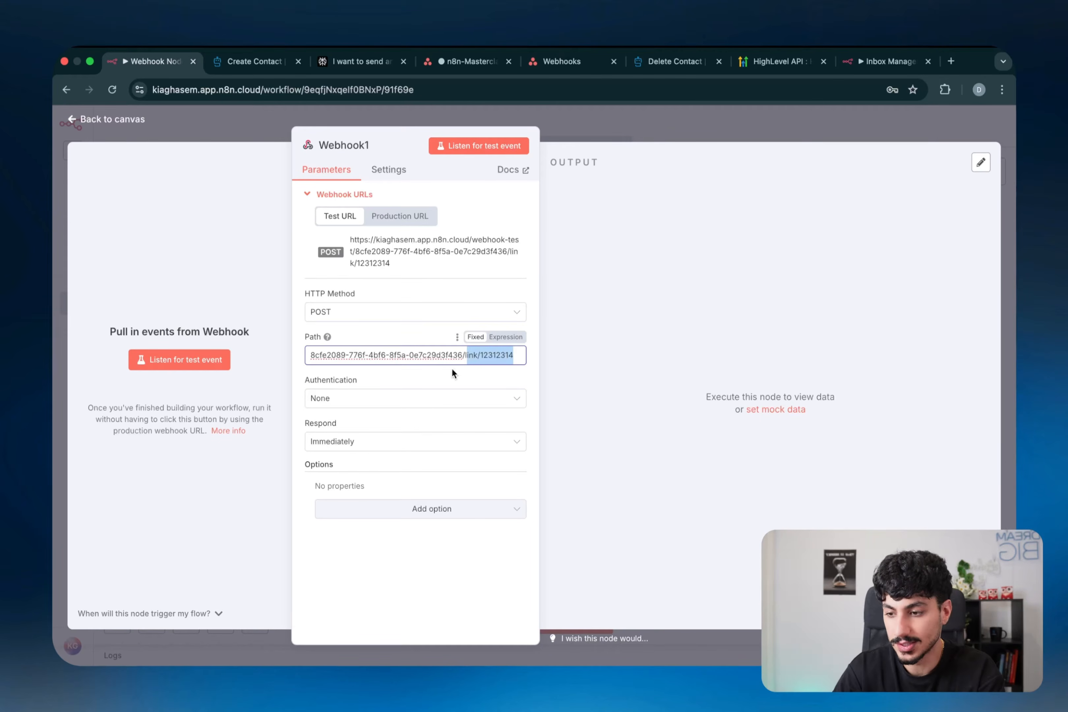
key(BackSpace)
key(BackSpace)
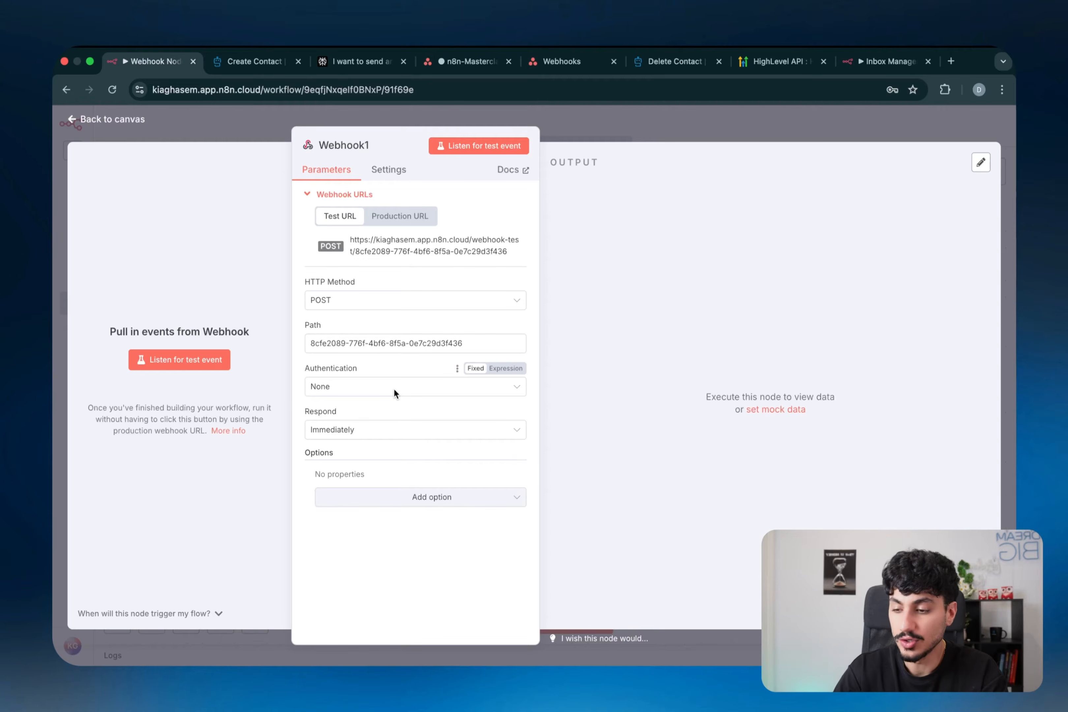
click(388, 391)
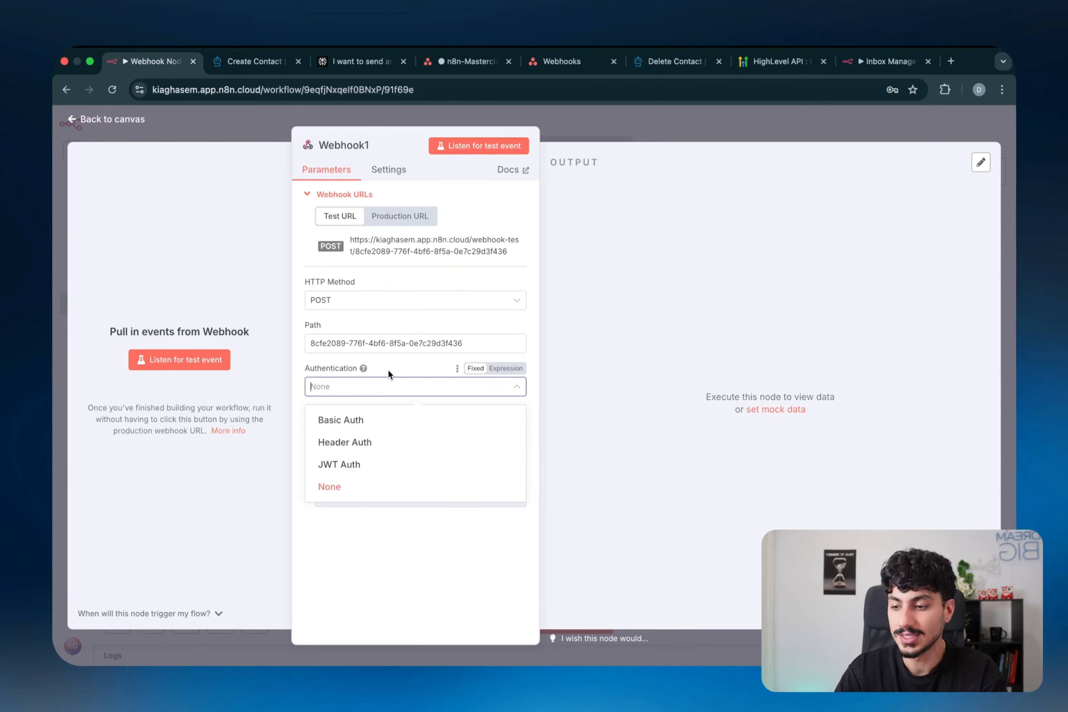
key(ctrl+shift+d)
mouse_move(885, 183)
mouse_down()
mouse_move(928, 269)
mouse_move(880, 185)
mouse_move(917, 220)
mouse_up()
click(924, 243)
drag(844, 208, 709, 214)
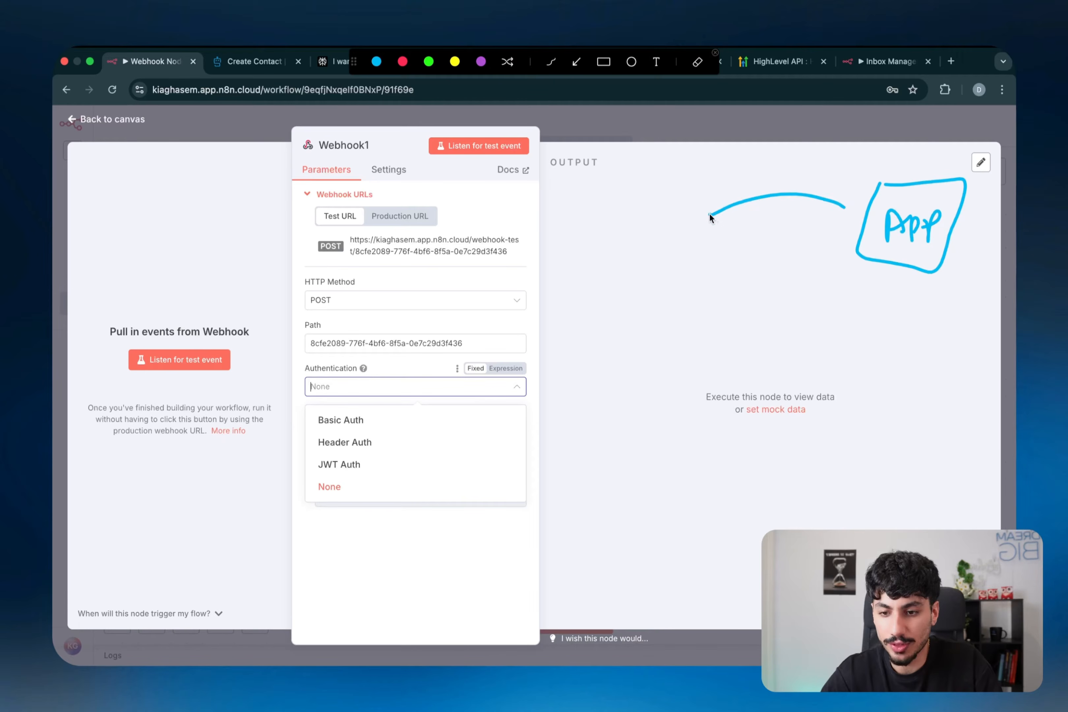
mouse_move(619, 241)
mouse_down()
mouse_move(632, 225)
mouse_move(584, 277)
mouse_move(577, 192)
mouse_up()
click(614, 254)
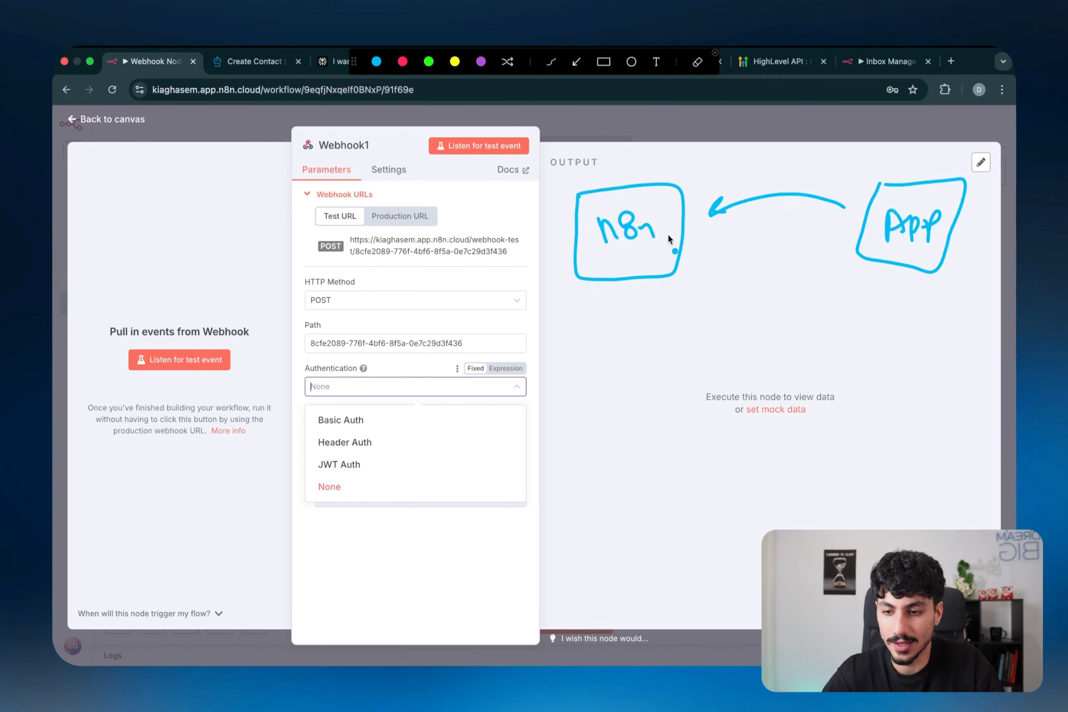
drag(737, 205, 711, 215)
drag(796, 170, 769, 224)
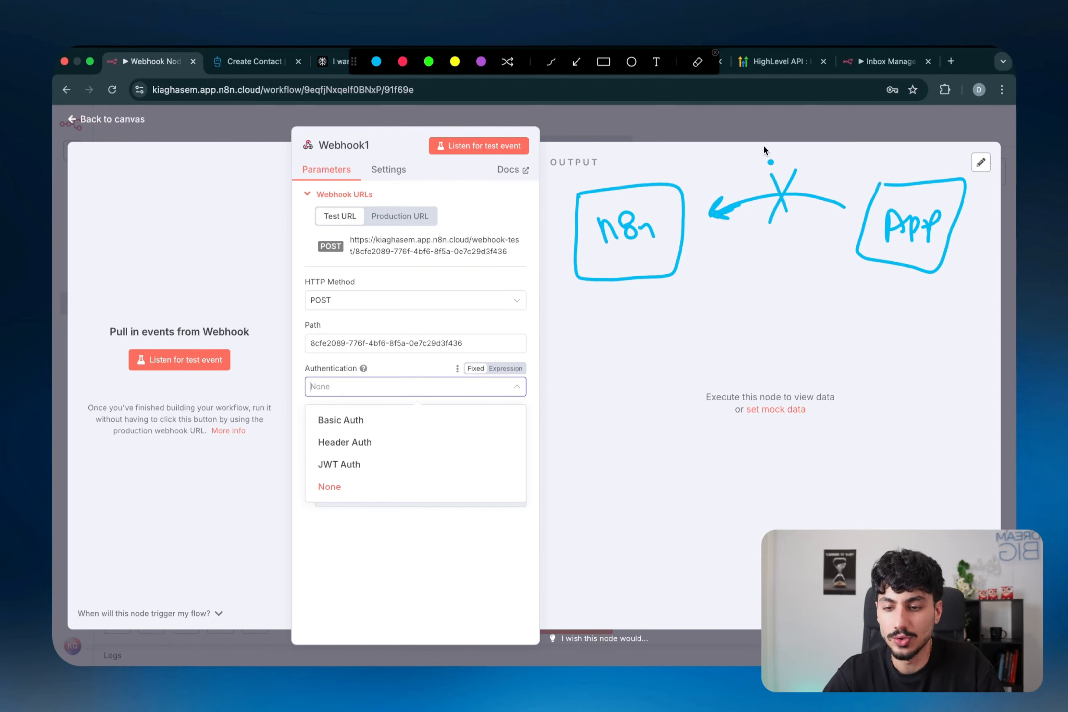
drag(813, 147, 823, 134)
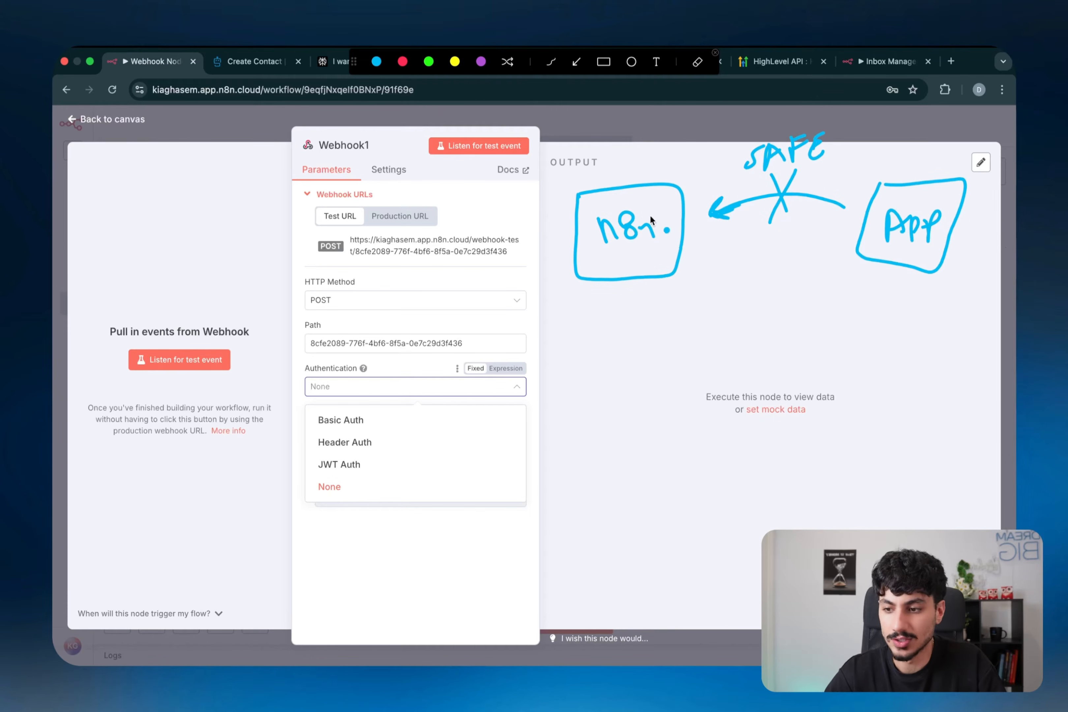
drag(513, 257, 493, 263)
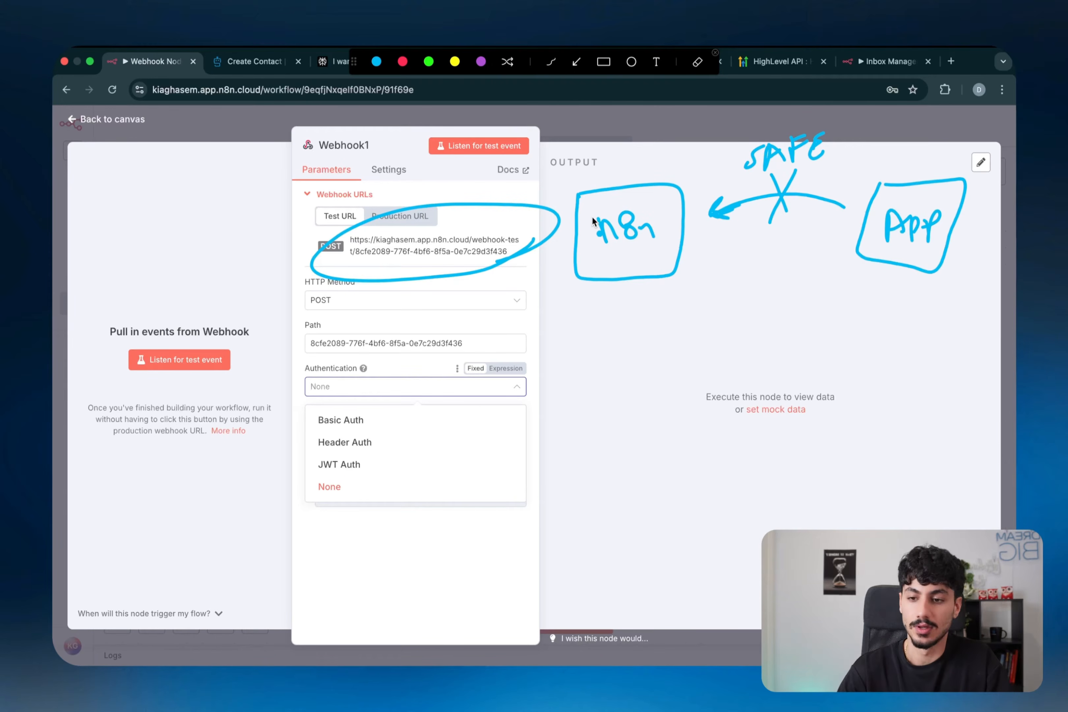
key(Escape)
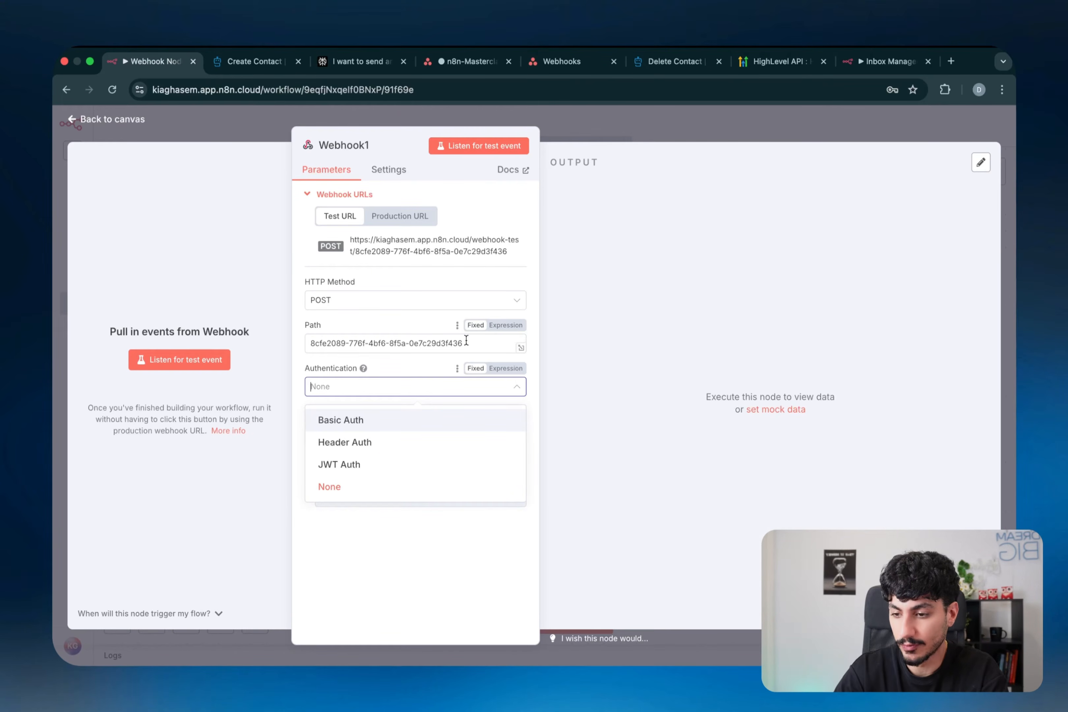
drag(466, 343, 303, 347)
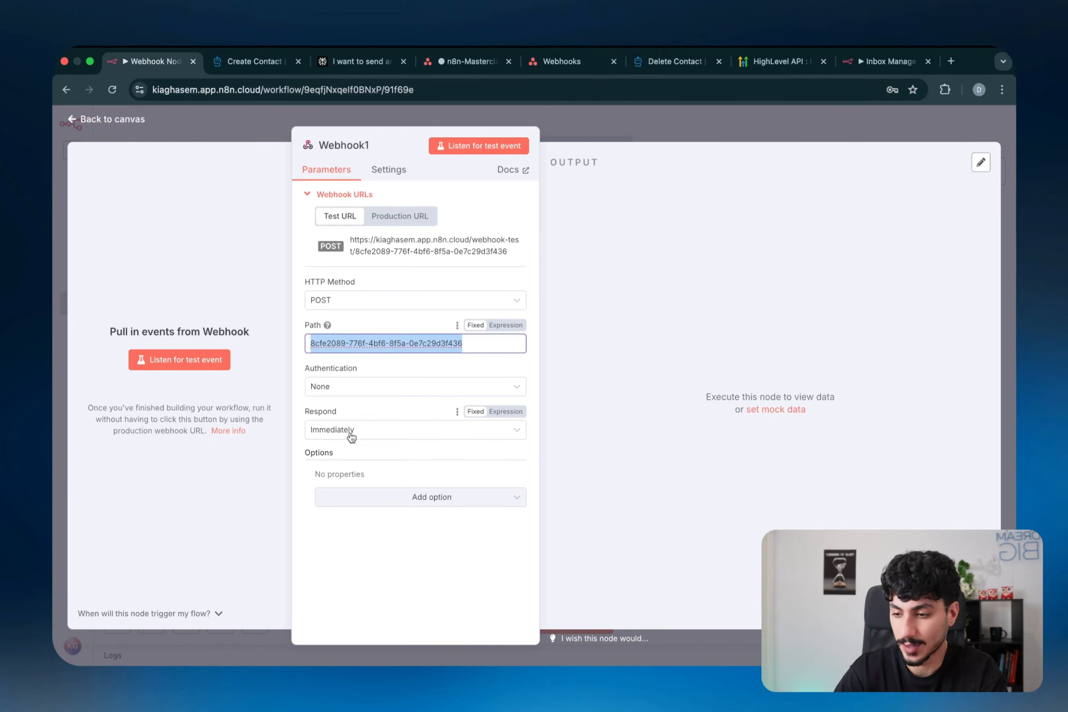
click(352, 389)
click(353, 419)
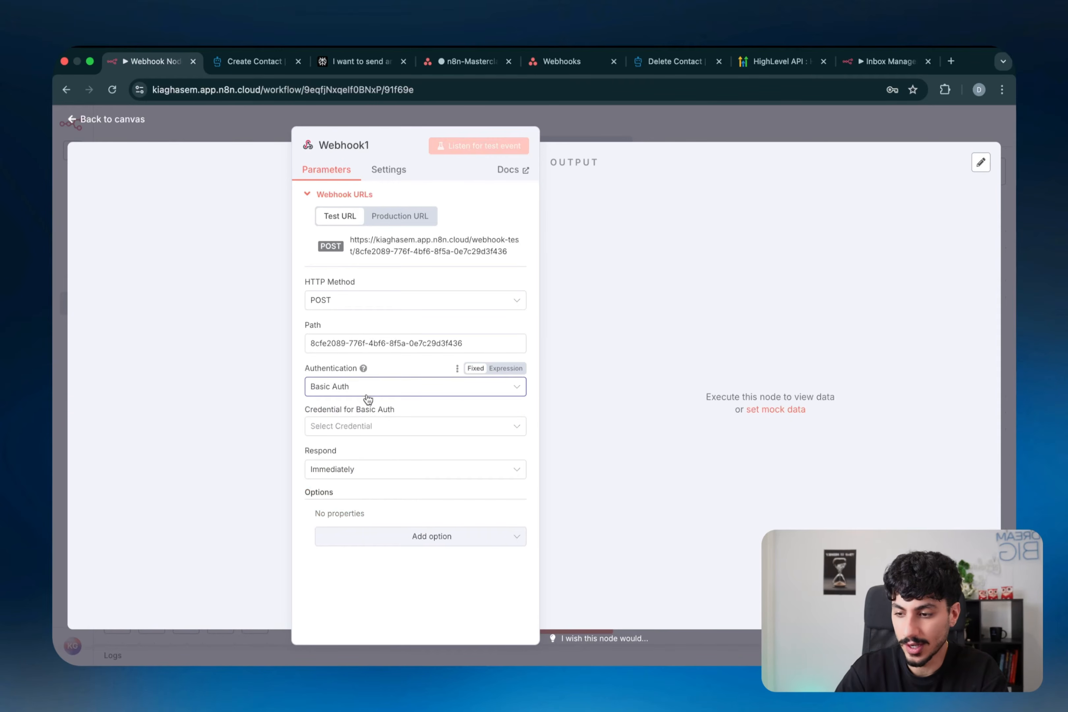
click(350, 396)
click(338, 483)
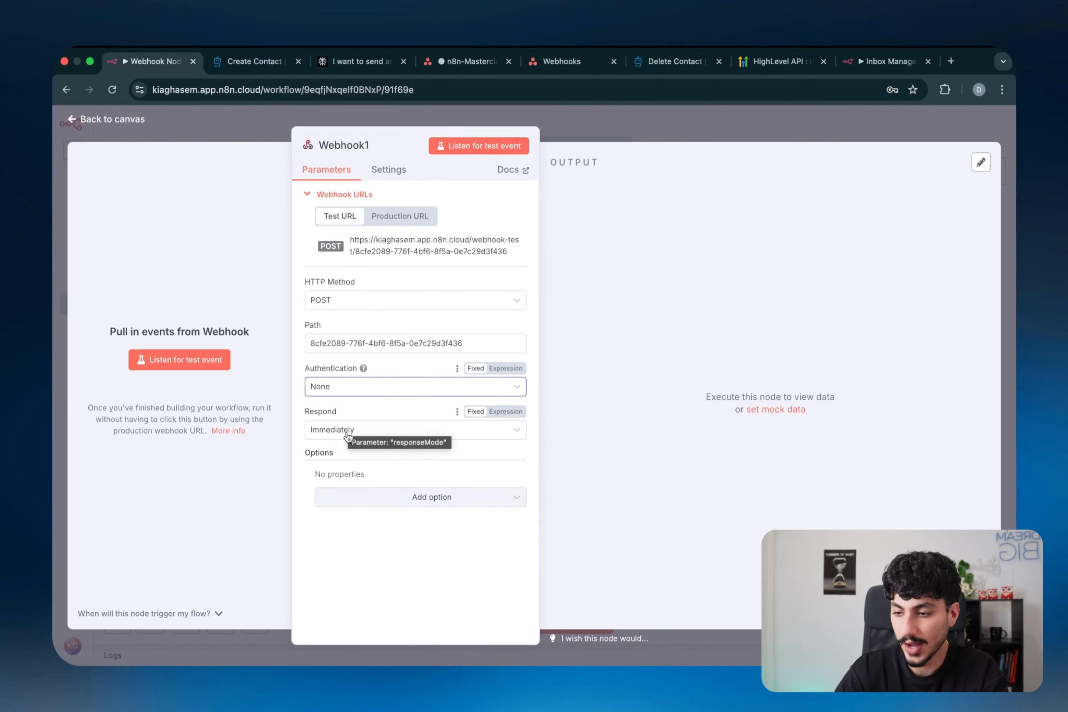
click(347, 432)
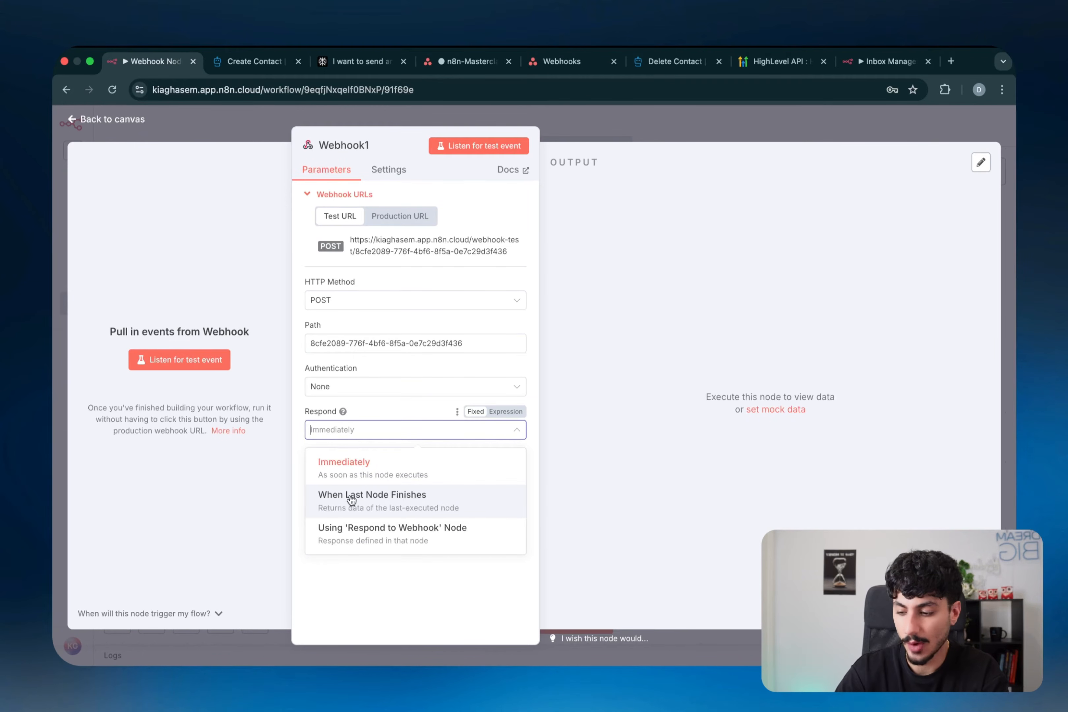
key(super+alt+a)
drag(826, 194, 827, 201)
mouse_move(569, 211)
mouse_down()
mouse_move(677, 207)
mouse_move(585, 223)
mouse_up()
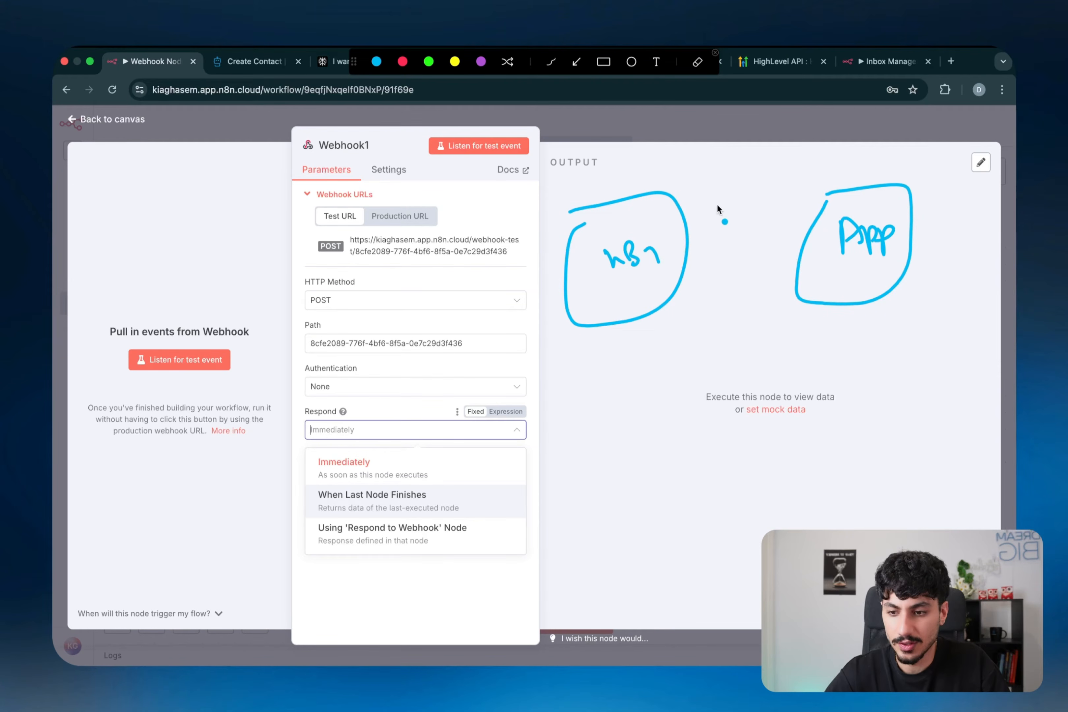
mouse_move(711, 212)
mouse_down()
mouse_move(808, 195)
mouse_move(780, 196)
mouse_move(709, 237)
mouse_up()
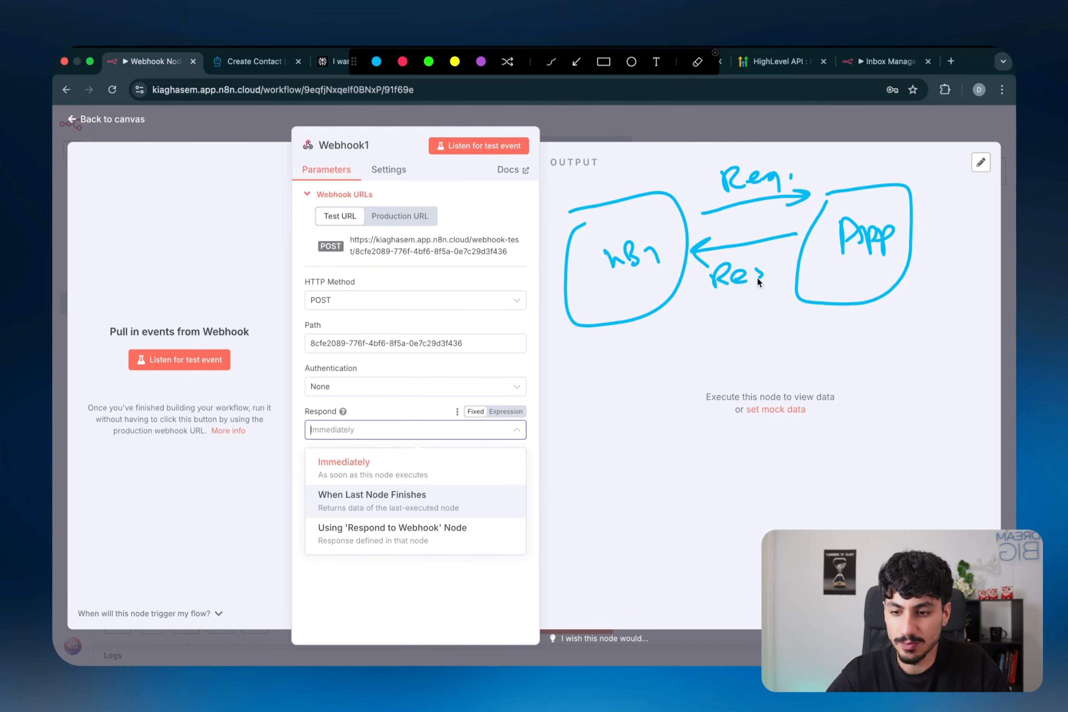
drag(773, 275, 775, 281)
drag(786, 267, 783, 274)
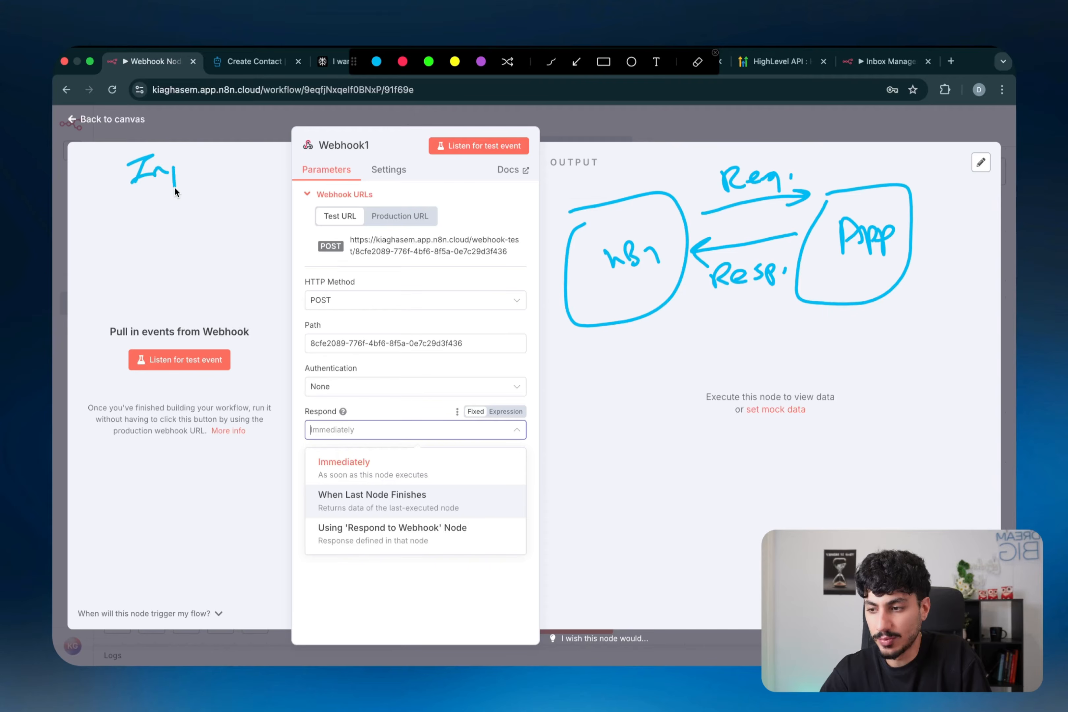
drag(200, 162, 220, 153)
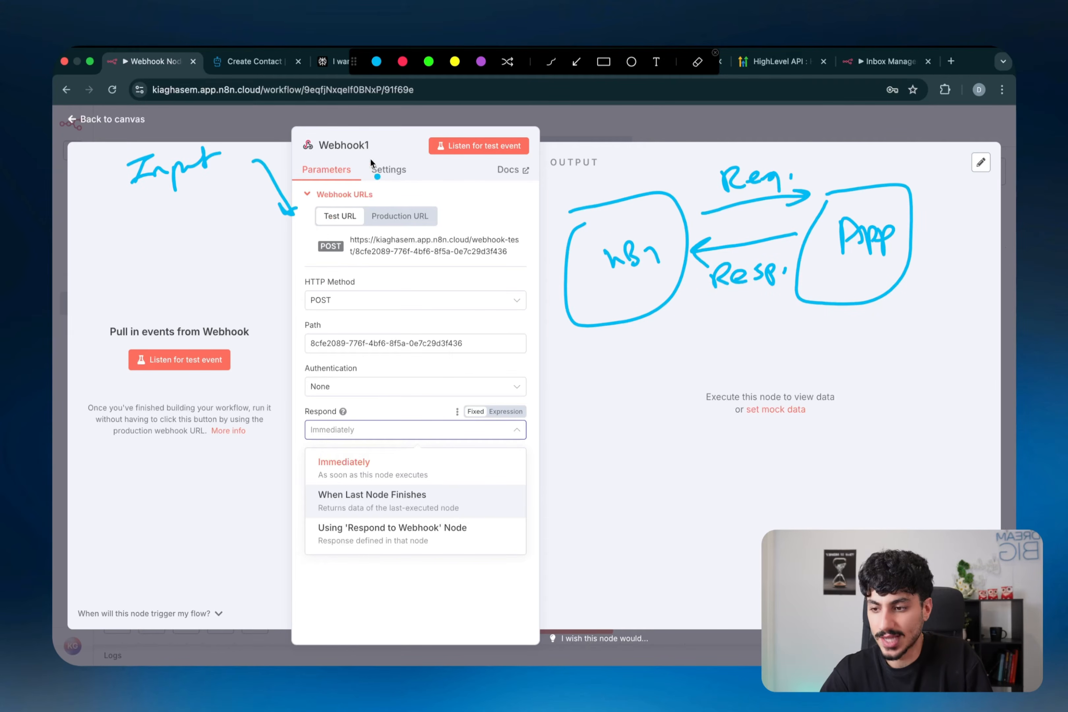
drag(289, 156, 391, 138)
mouse_move(597, 174)
mouse_down()
mouse_move(572, 176)
mouse_move(607, 169)
mouse_move(551, 427)
mouse_up()
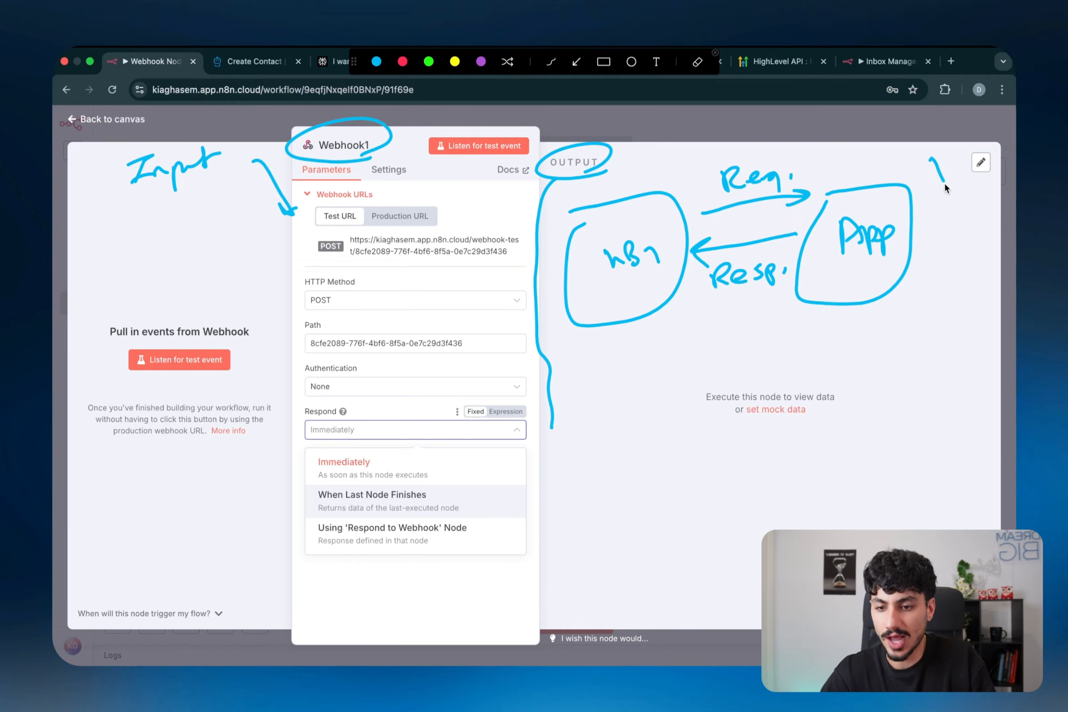
drag(944, 184, 940, 365)
click(834, 341)
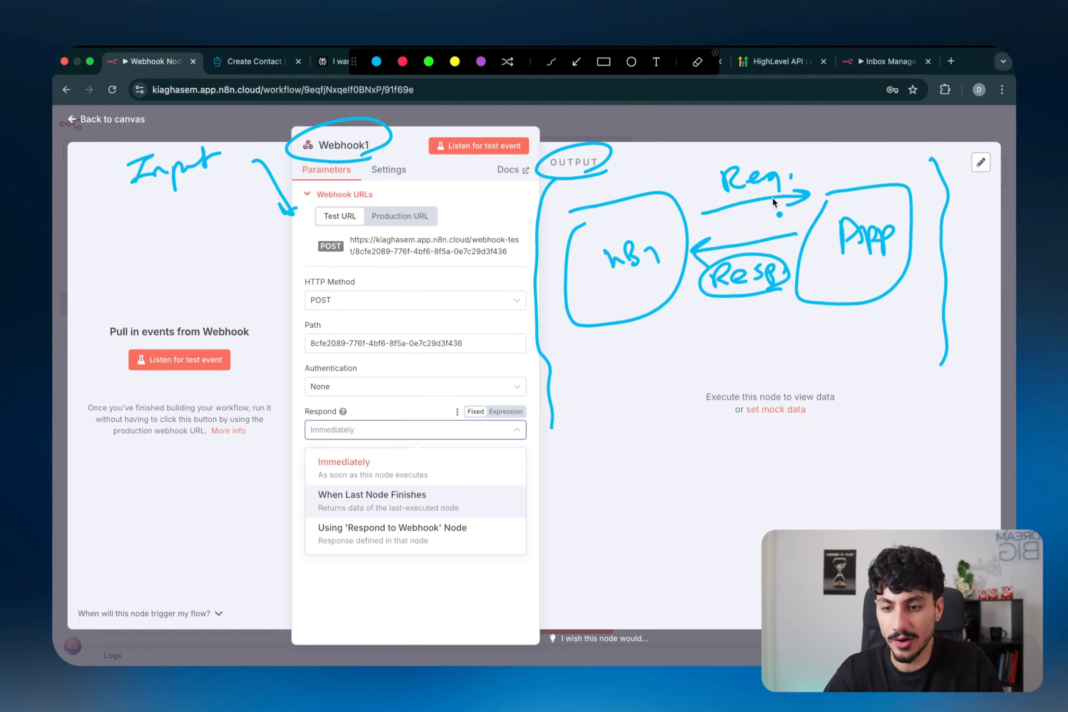
key(Escape)
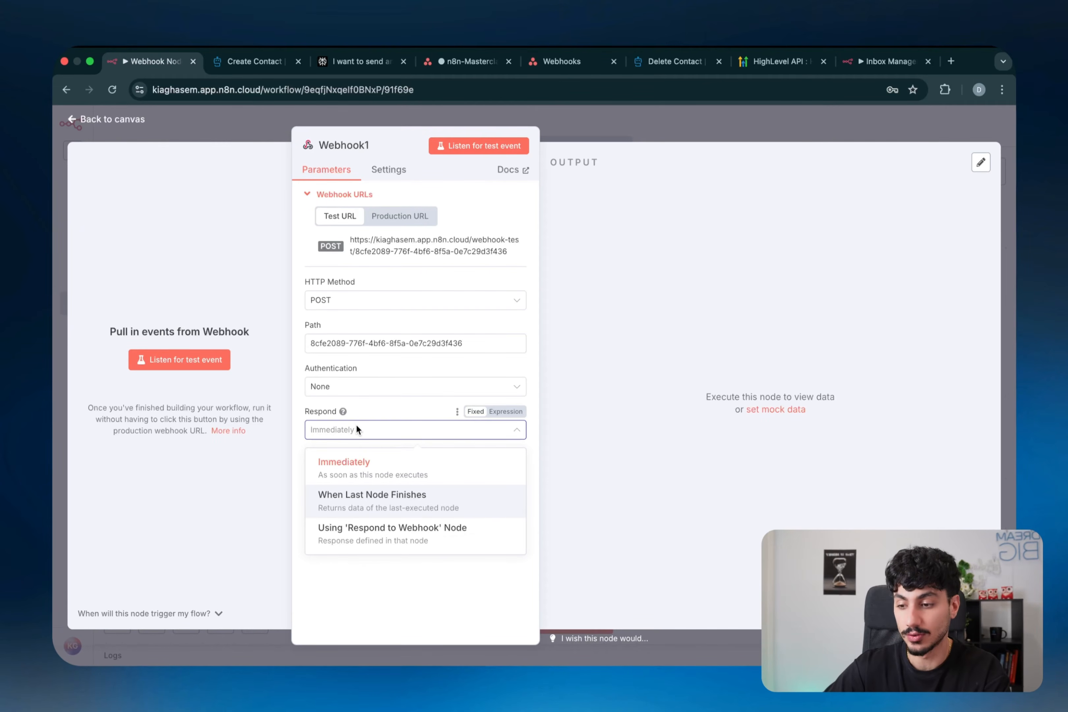
click(356, 467)
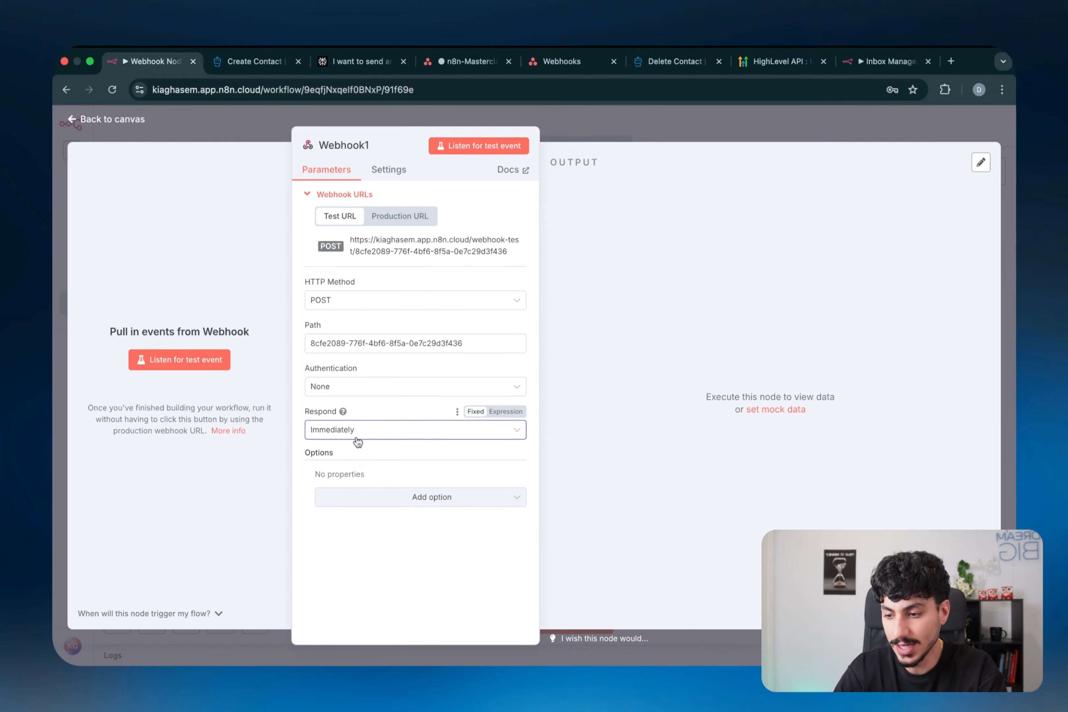
- Annotate the screen, then set Webhook1's Respond option to When Last Node Finishes
key(ctrl+shift+d)
drag(883, 179, 836, 248)
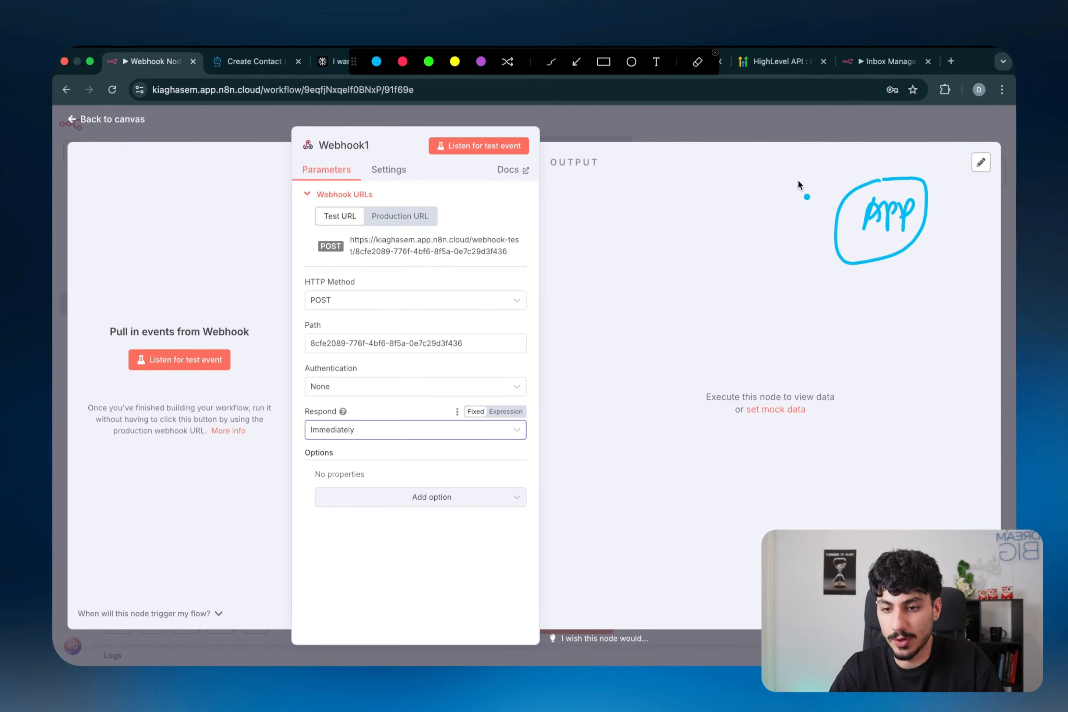
drag(798, 177, 674, 208)
drag(684, 146, 708, 166)
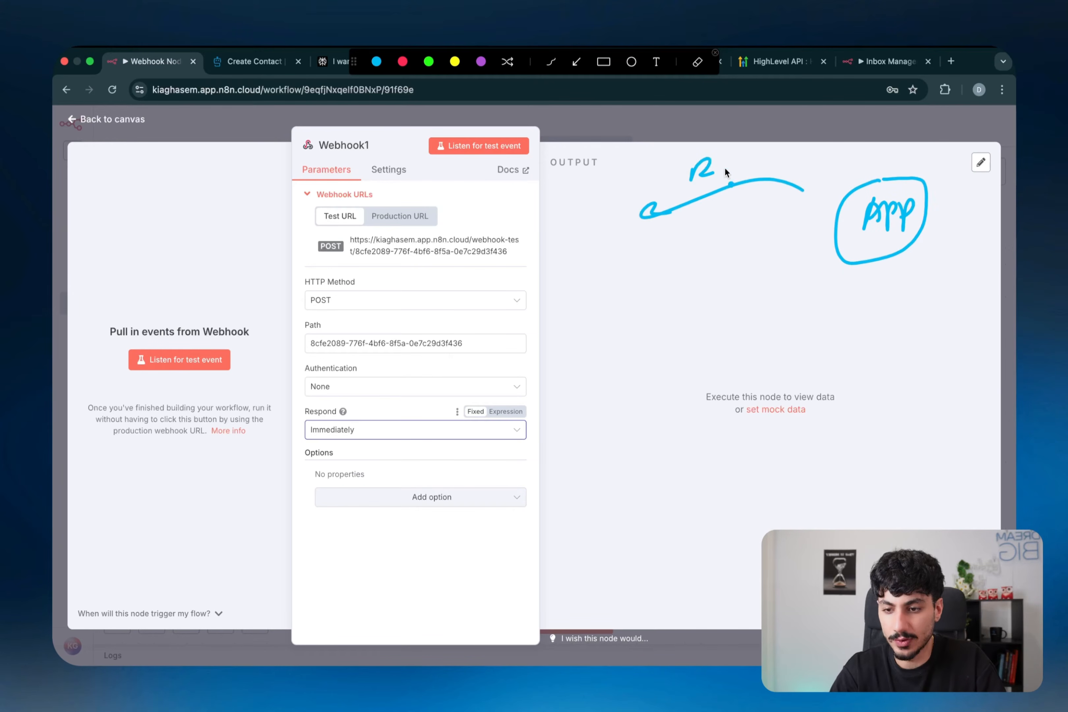
drag(668, 238, 803, 250)
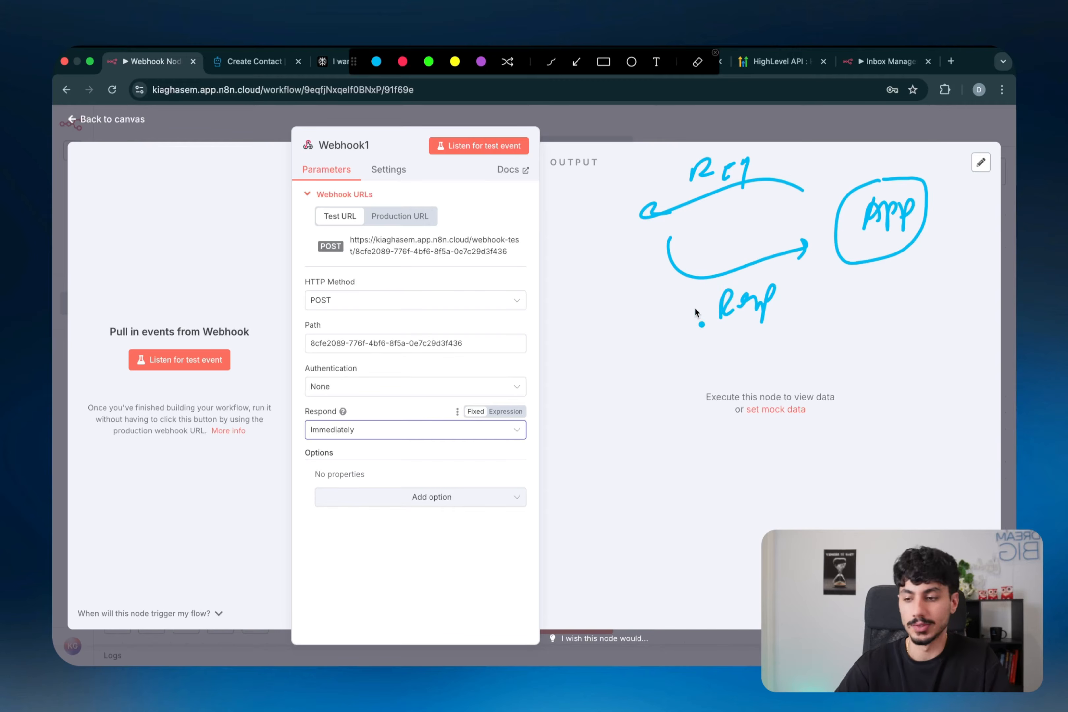
key(Escape)
click(468, 436)
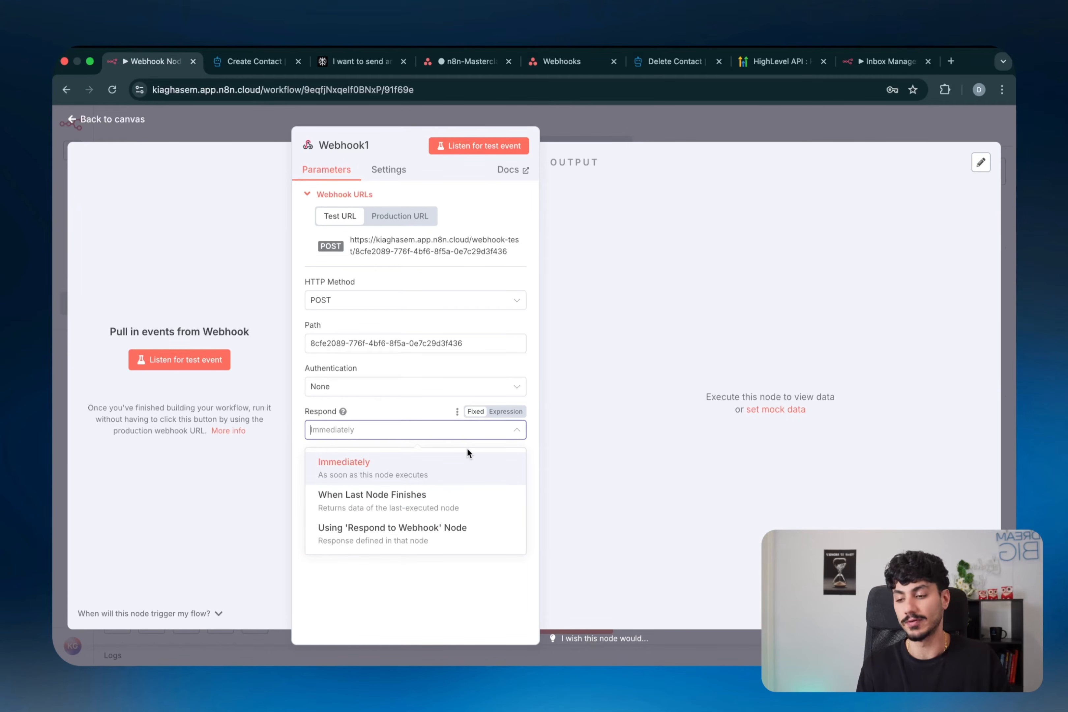
click(425, 491)
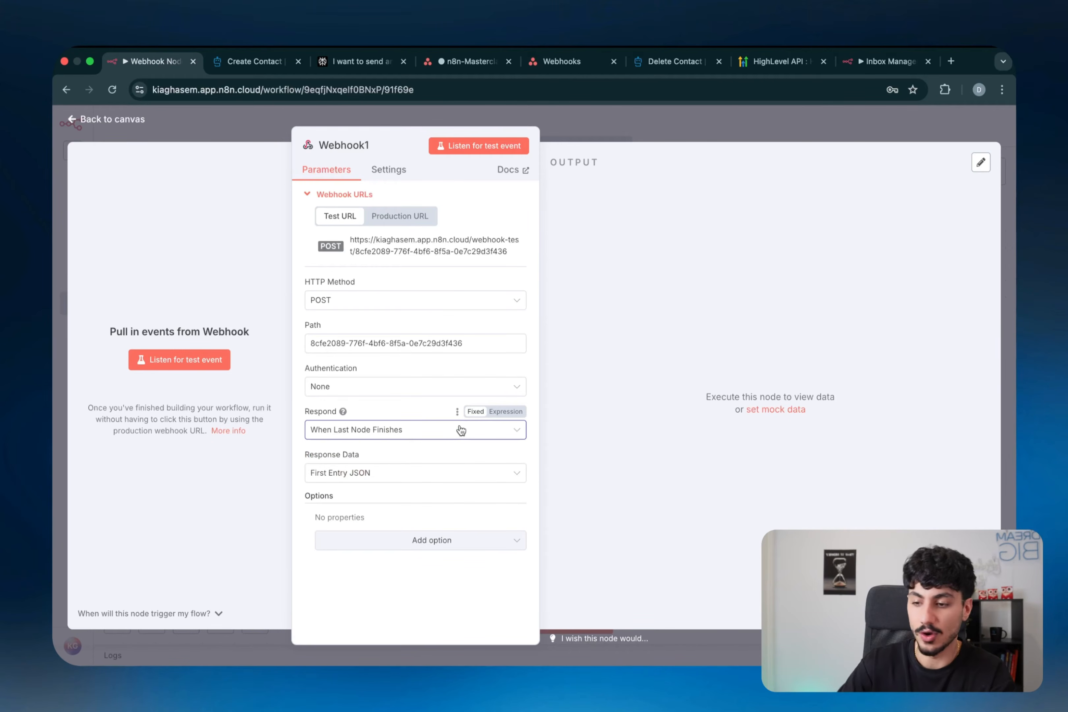
- Draw on-screen annotations over the Webhook1 settings, then clear them
key(alt+shift+a)
mouse_move(616, 219)
mouse_down()
mouse_move(599, 300)
mouse_move(620, 239)
mouse_up()
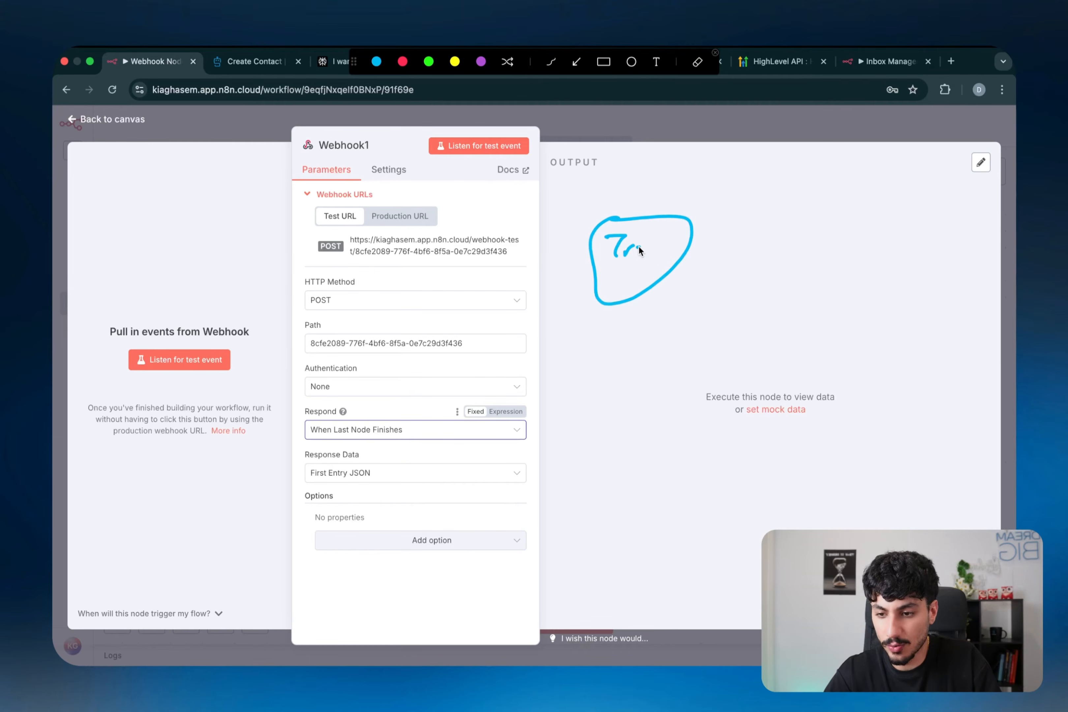
drag(699, 252, 845, 254)
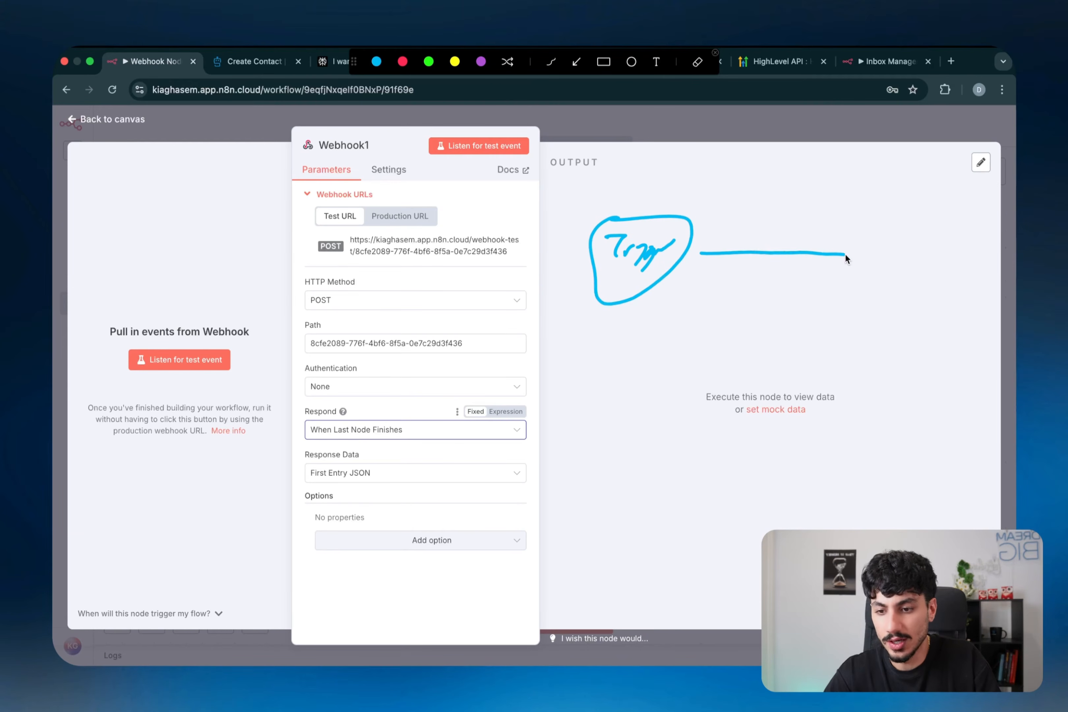
drag(768, 221, 890, 229)
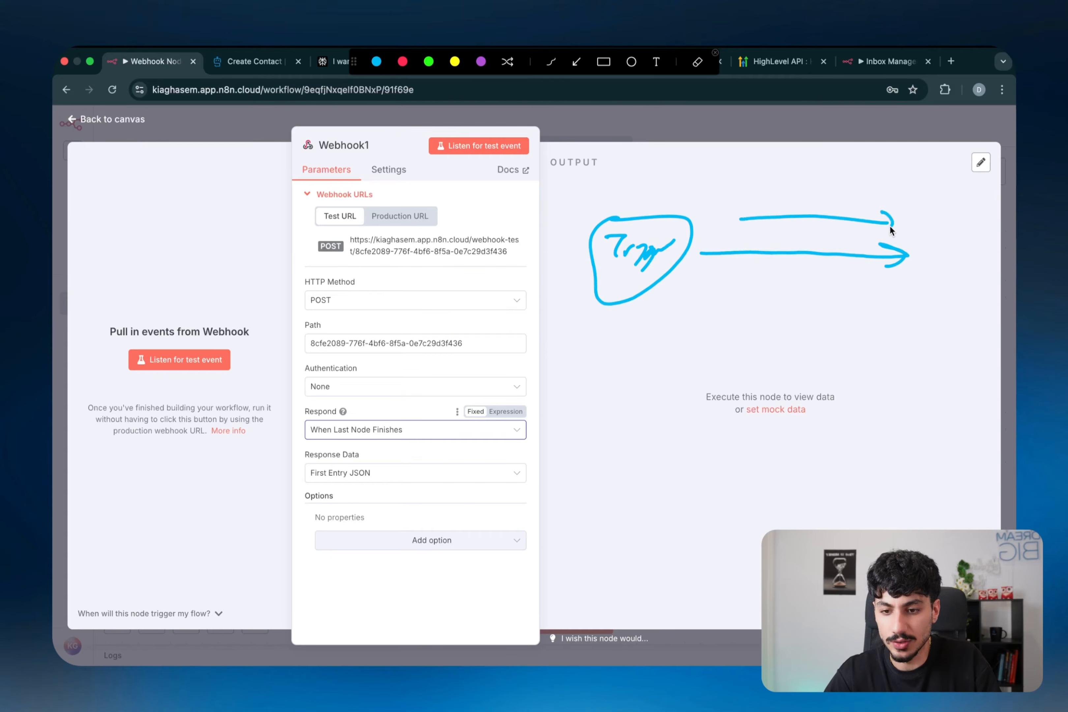
drag(971, 213, 913, 265)
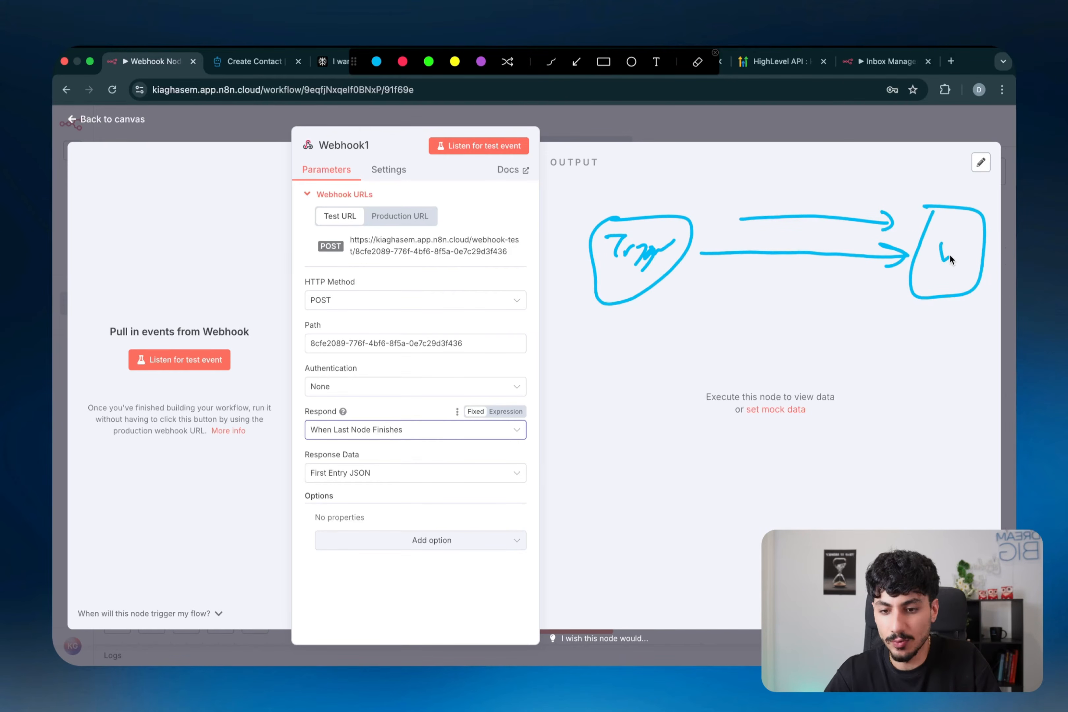
mouse_move(637, 205)
mouse_down()
mouse_move(746, 202)
mouse_move(790, 319)
mouse_move(731, 180)
mouse_move(795, 155)
mouse_up()
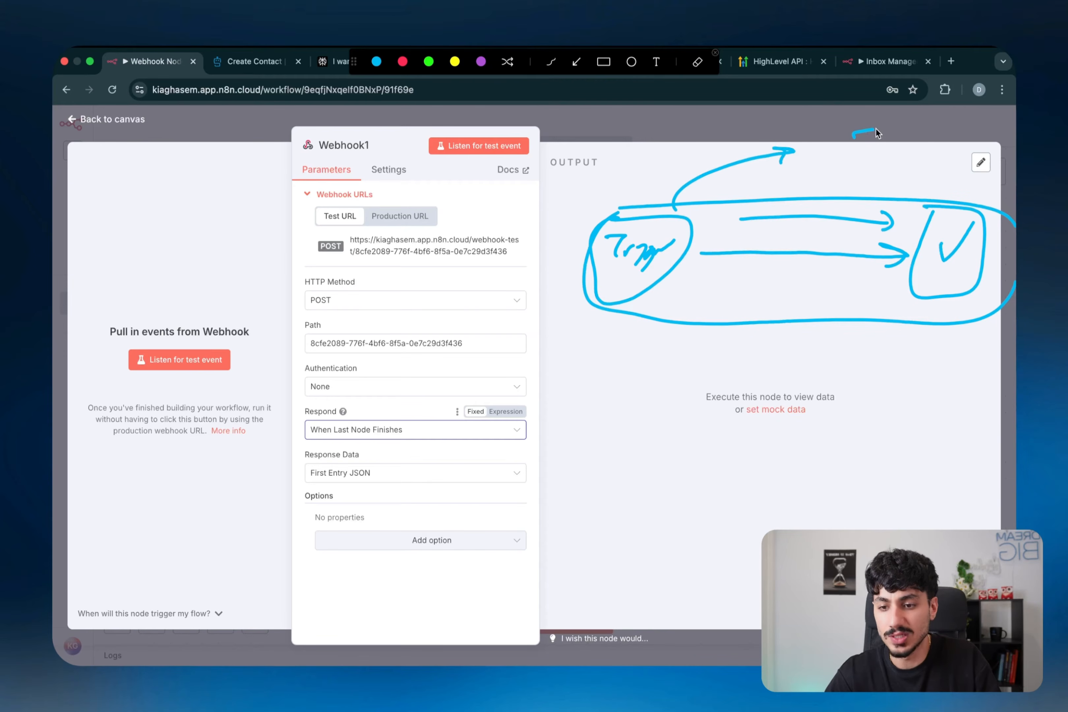
click(868, 157)
mouse_move(875, 129)
mouse_down()
mouse_move(853, 138)
mouse_move(904, 148)
mouse_up()
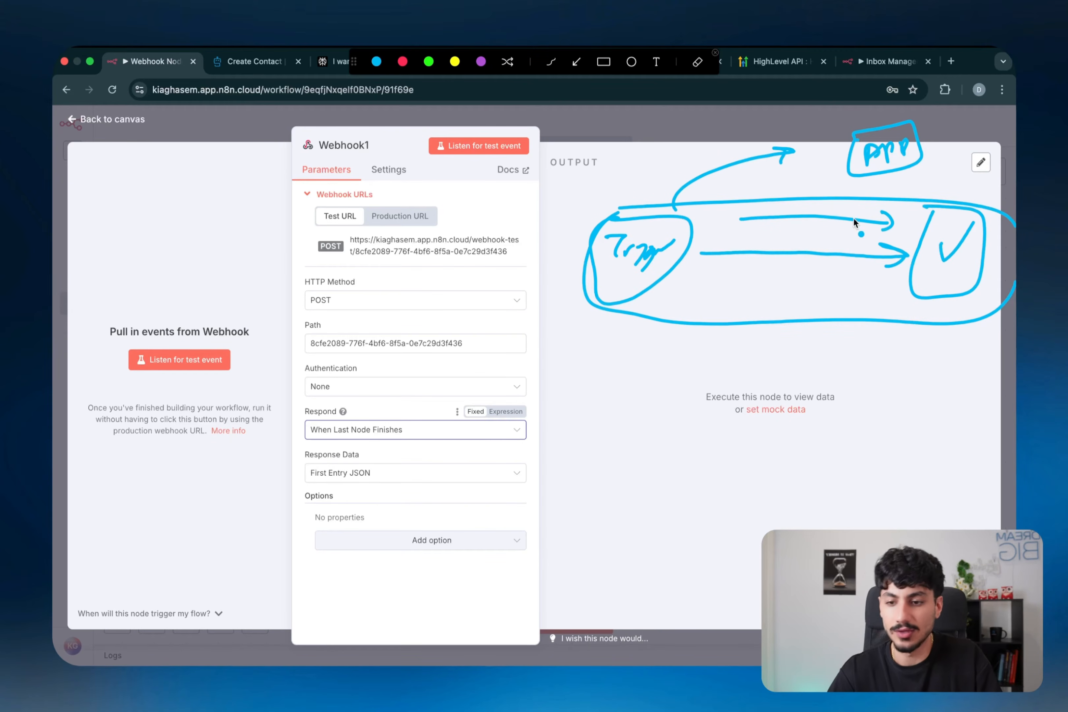
key(Escape)
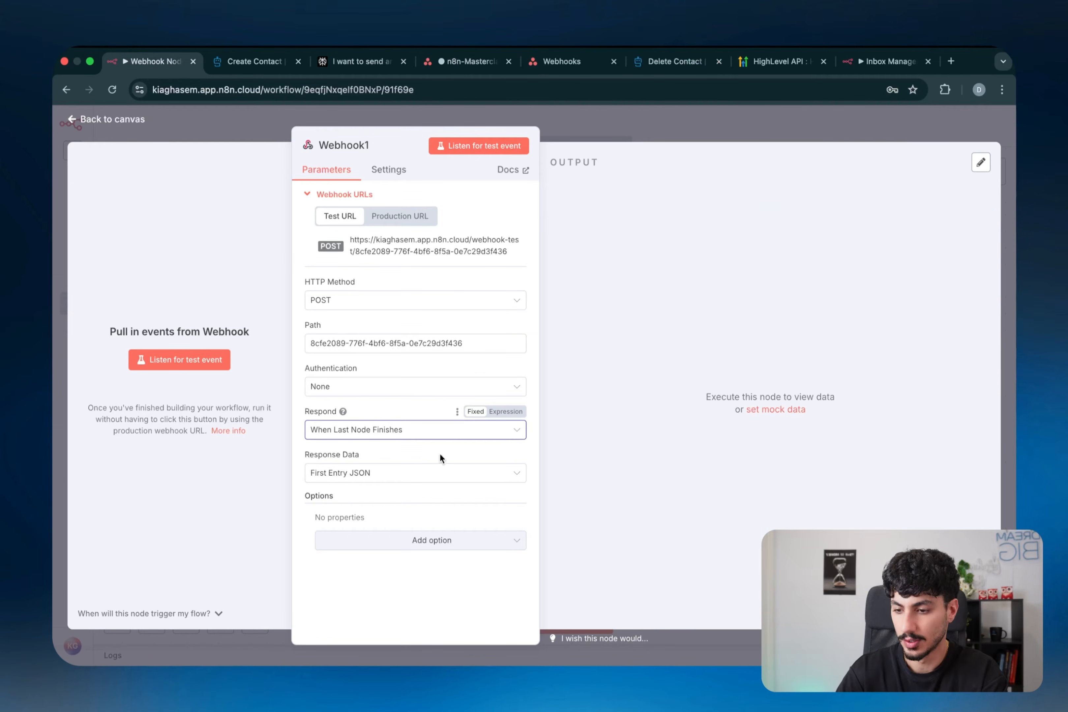
- Review Response Data, then switch Respond to Using 'Respond to Webhook' Node and return to the canvas
click(426, 480)
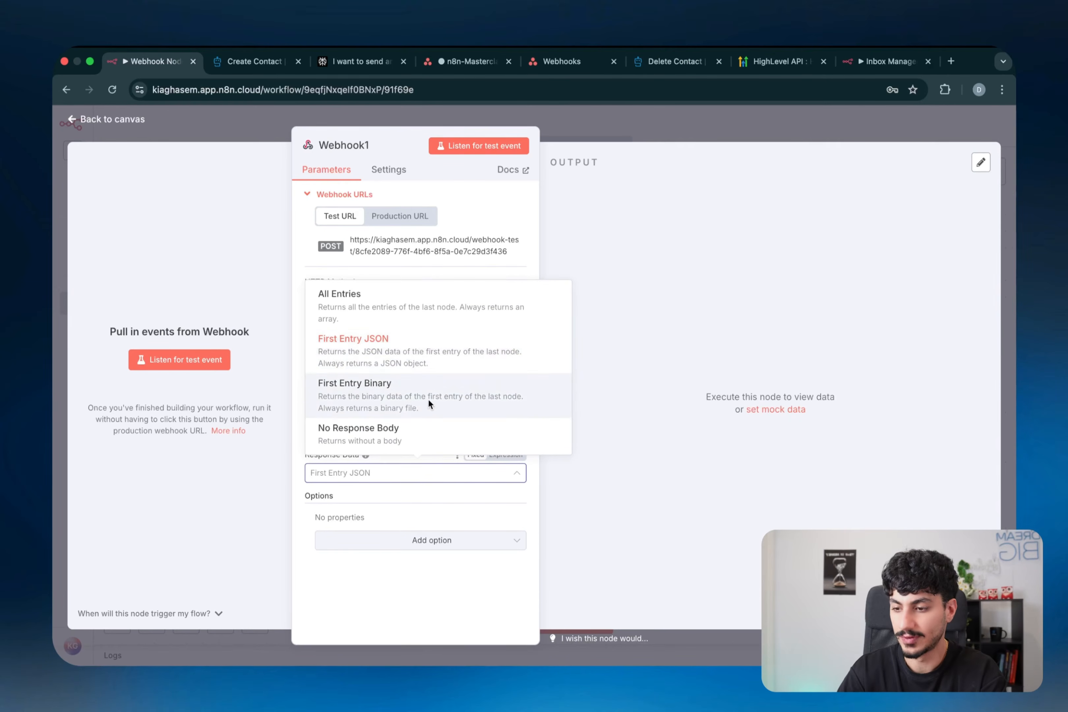
click(388, 474)
click(358, 431)
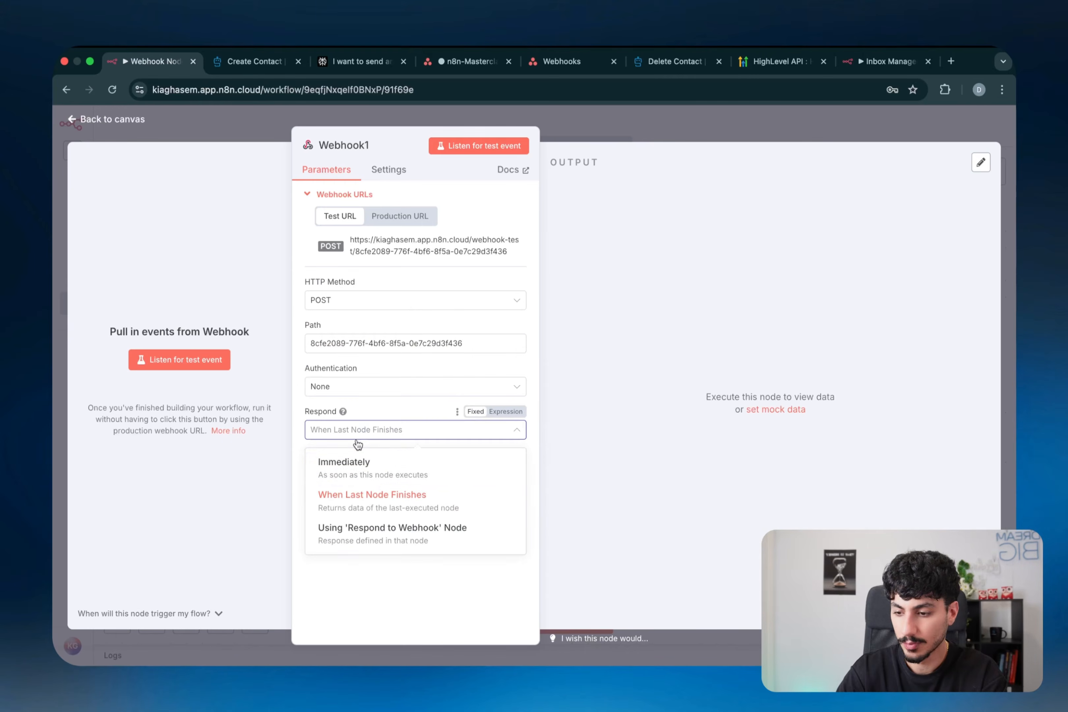
click(367, 527)
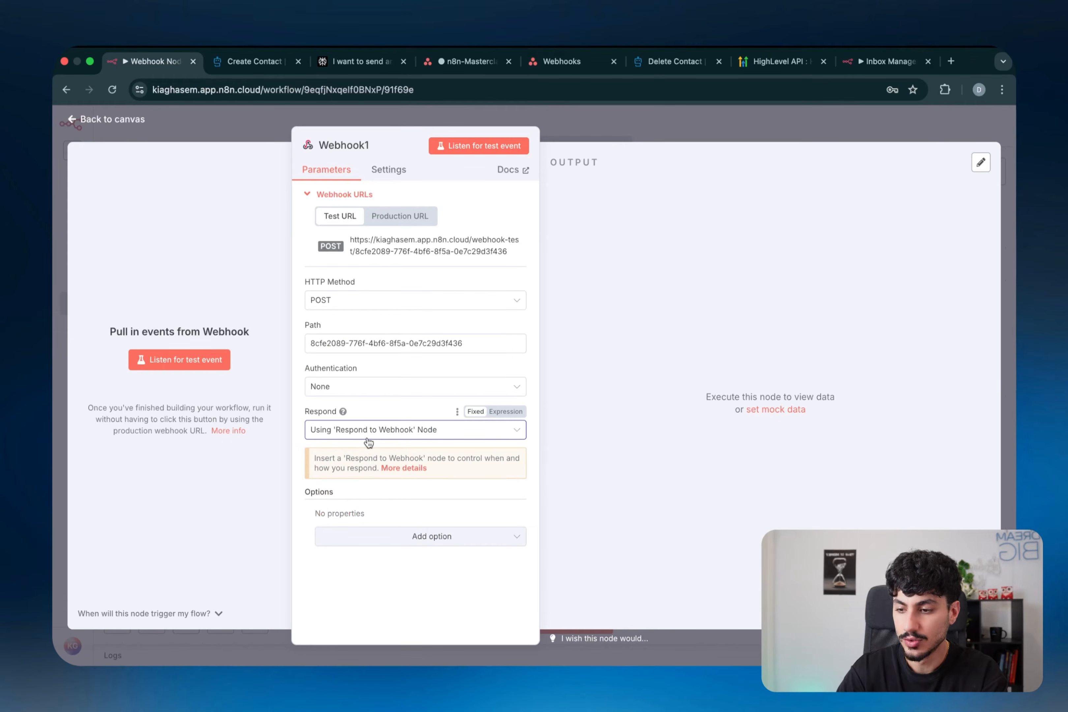
click(601, 137)
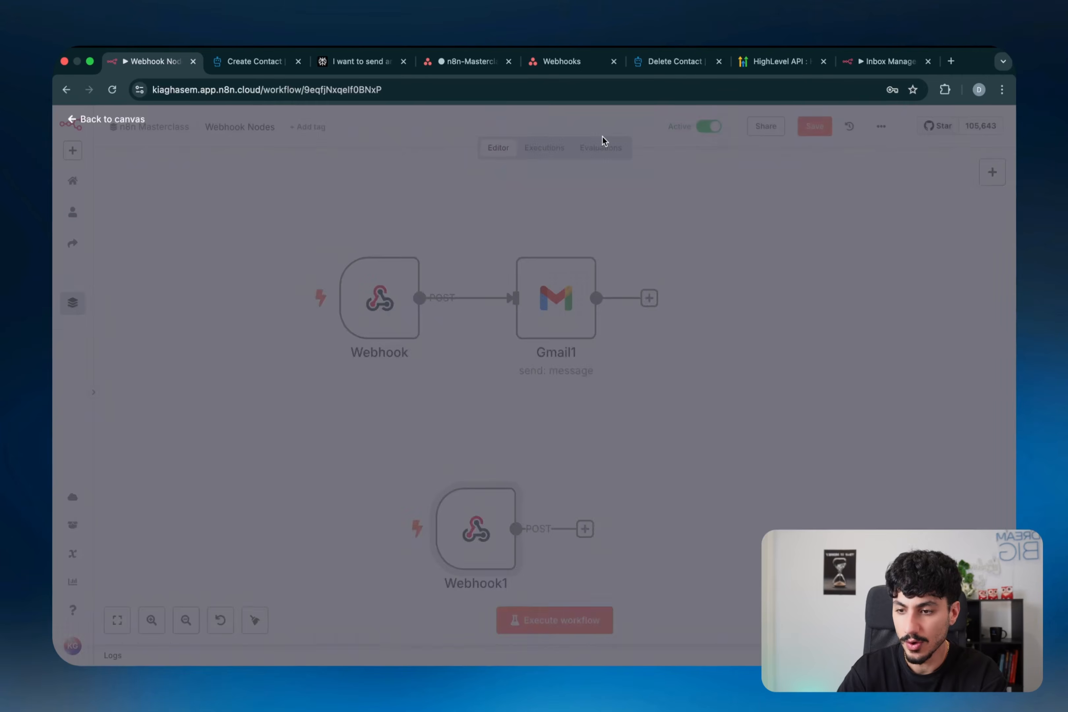
- Add a Respond to Webhook node after Webhook1 with Respond With set to Redirect
key(Tab)
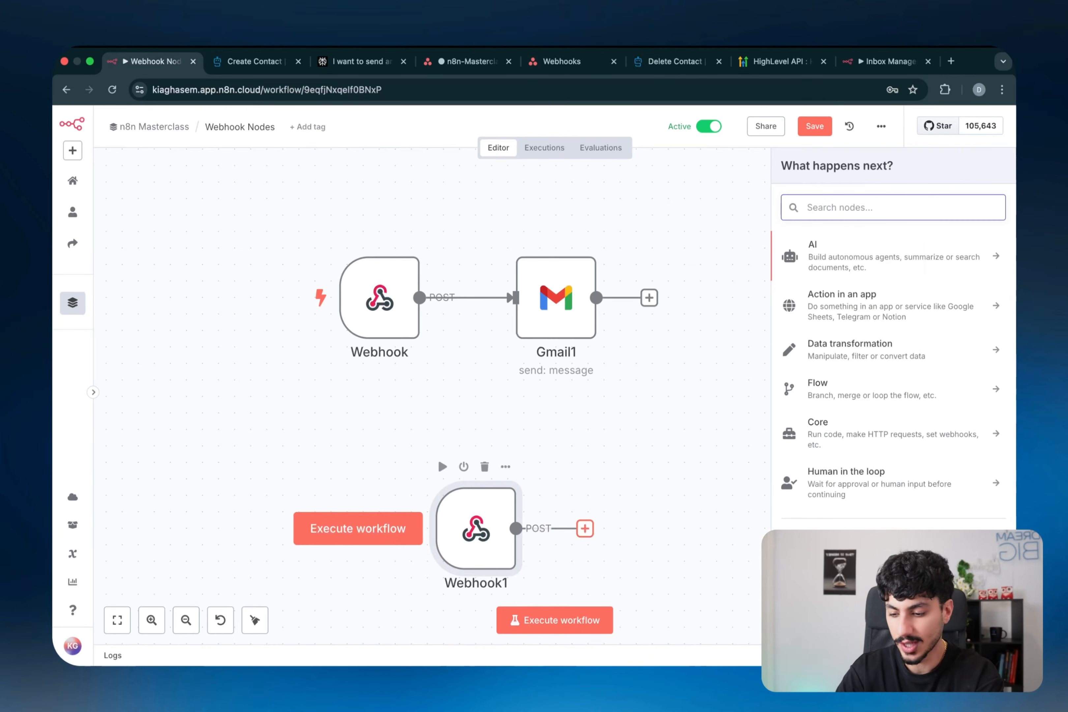
text(webhook)
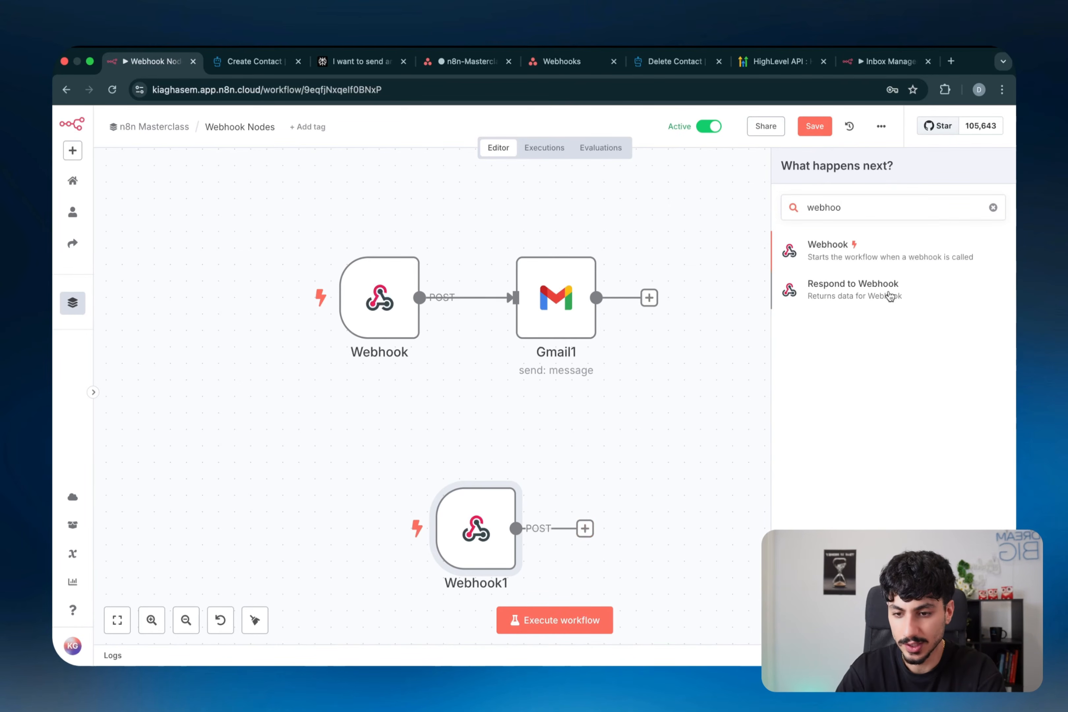
click(822, 294)
click(529, 259)
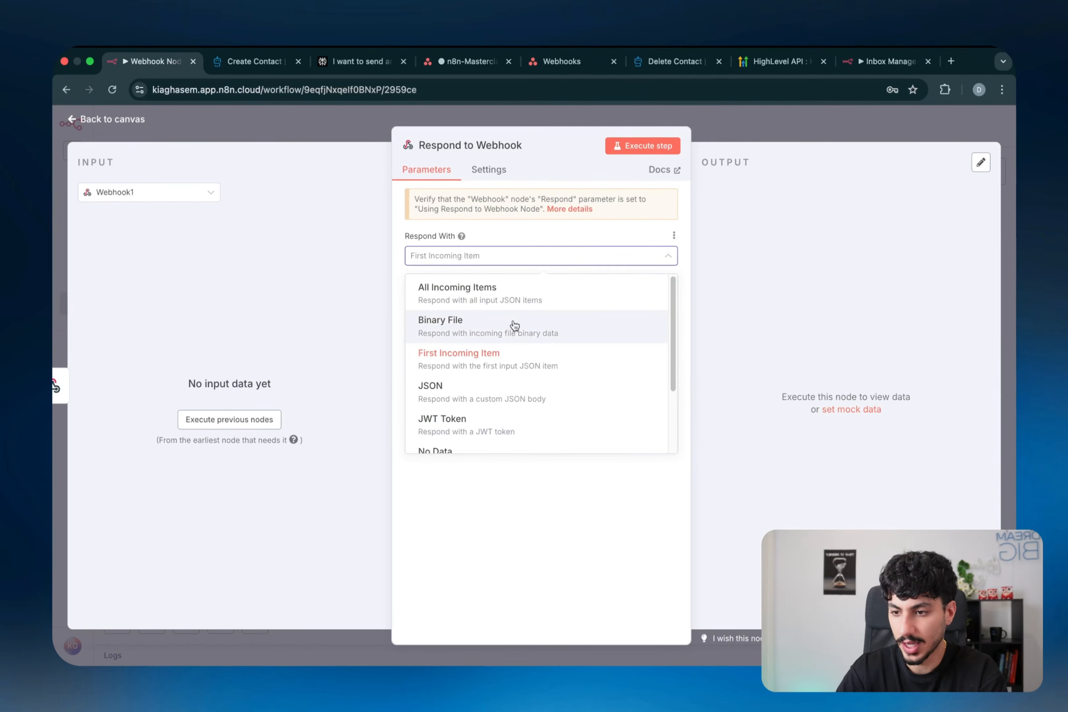
scroll(514, 329, down, 3)
scroll(513, 325, up, 3)
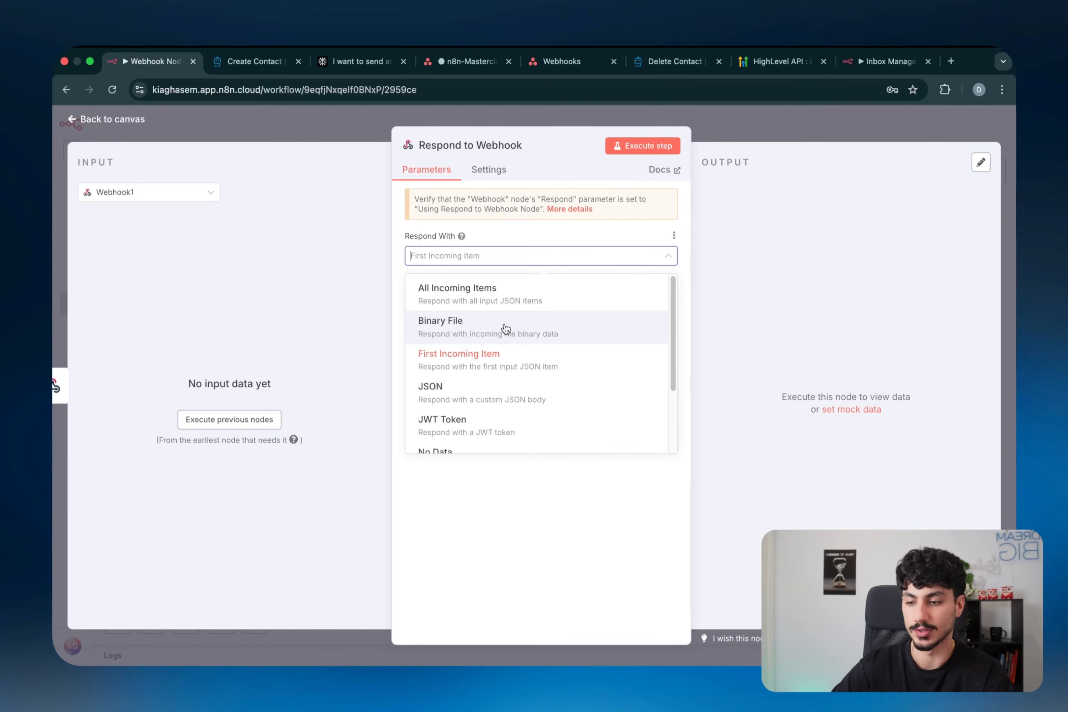
scroll(500, 359, down, 3)
click(495, 392)
click(501, 297)
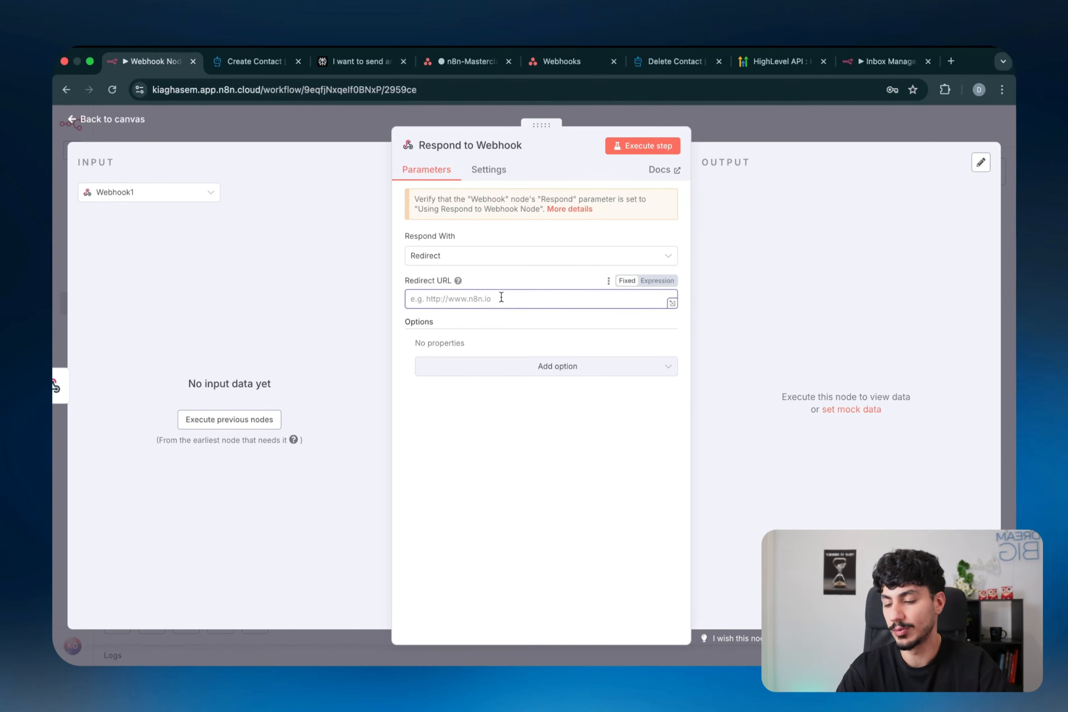
key(super+shift+a)
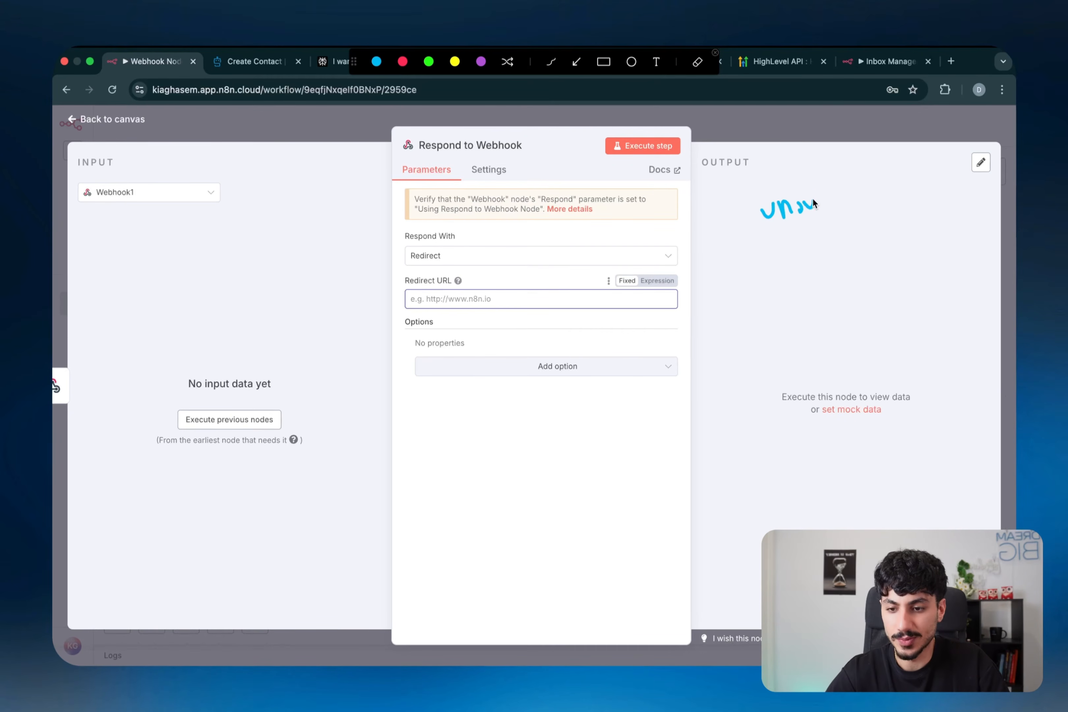
drag(837, 186, 843, 212)
drag(855, 192, 896, 195)
drag(925, 205, 746, 246)
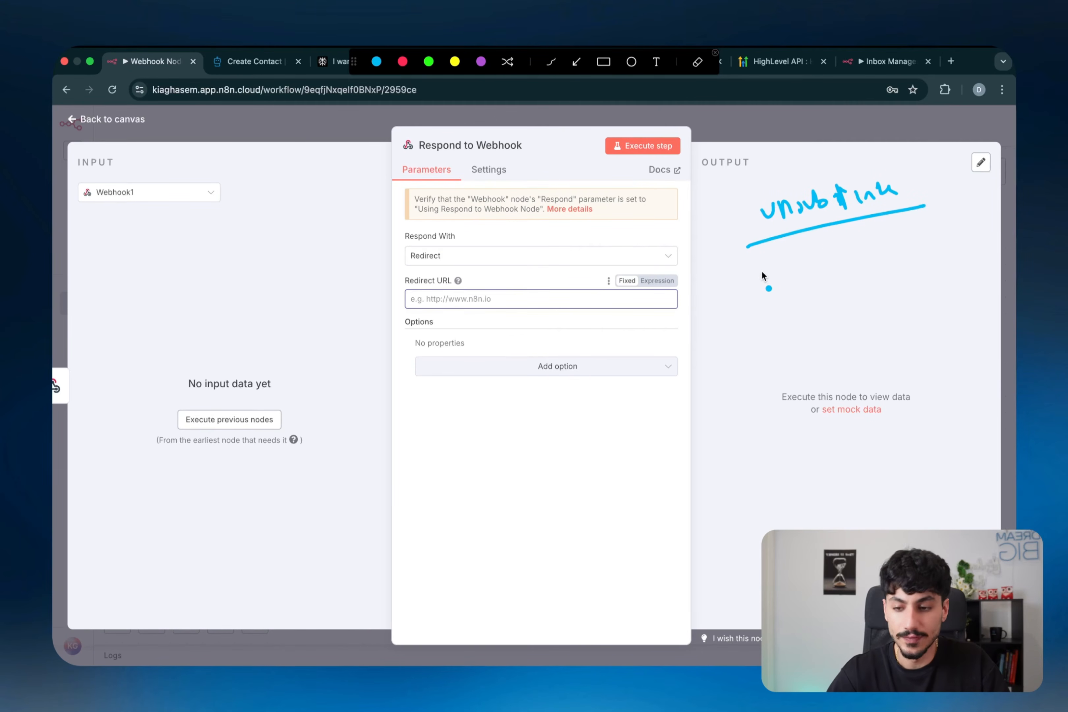
drag(745, 268, 768, 260)
mouse_move(809, 258)
mouse_down()
mouse_move(924, 245)
mouse_move(895, 252)
mouse_up()
mouse_move(942, 219)
mouse_down()
mouse_move(981, 224)
mouse_move(948, 244)
mouse_up()
click(746, 207)
drag(741, 195, 719, 199)
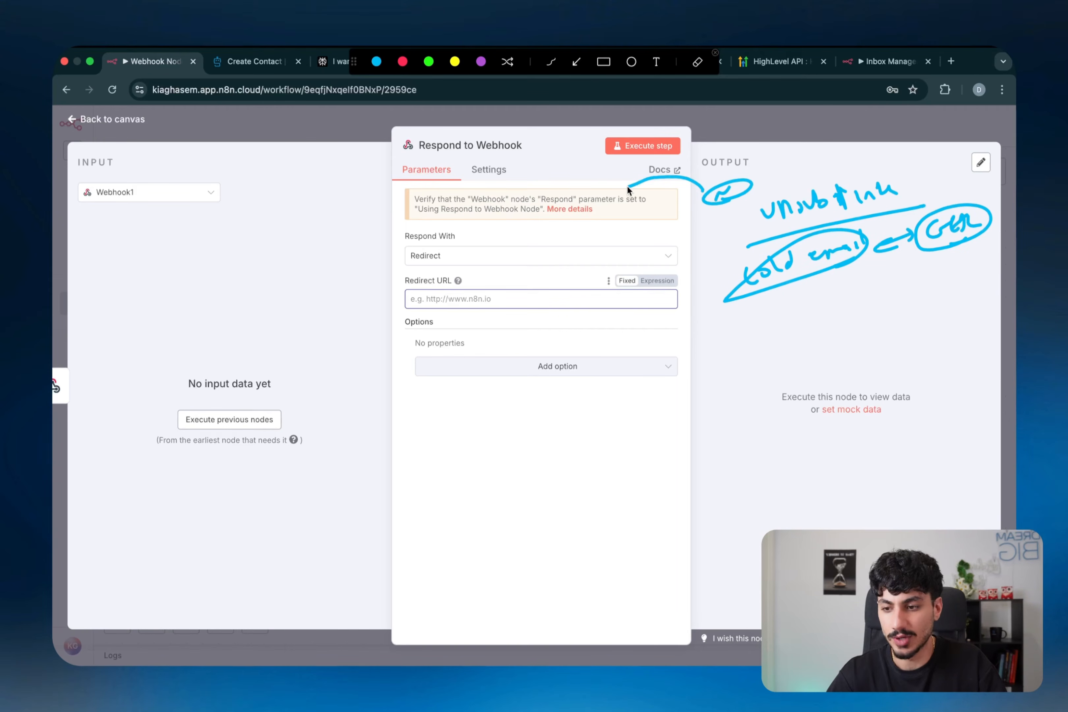
mouse_move(620, 232)
mouse_down()
mouse_move(666, 229)
mouse_move(645, 216)
mouse_move(413, 248)
mouse_move(448, 222)
mouse_move(454, 253)
mouse_up()
mouse_move(332, 248)
mouse_down()
mouse_move(413, 228)
mouse_move(326, 251)
mouse_up()
mouse_move(640, 257)
mouse_down()
mouse_move(648, 267)
mouse_move(731, 249)
mouse_up()
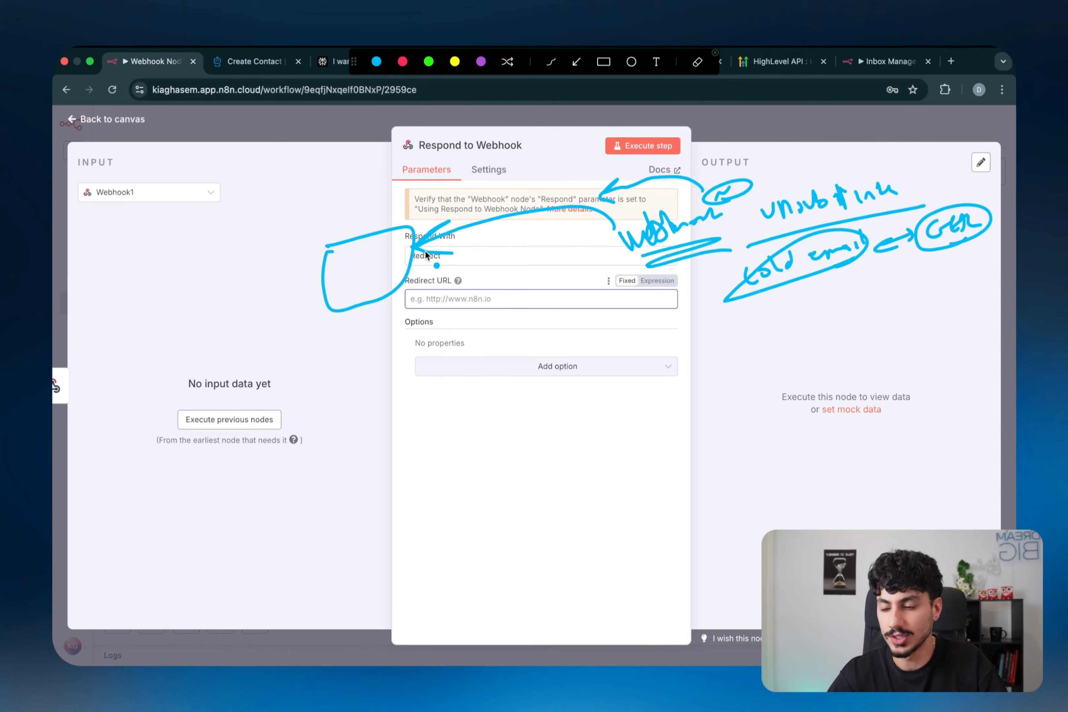
mouse_move(367, 262)
mouse_down()
mouse_move(351, 267)
mouse_move(383, 249)
mouse_move(369, 271)
mouse_move(379, 274)
mouse_up()
mouse_move(512, 251)
mouse_down()
mouse_move(455, 275)
mouse_move(475, 275)
mouse_up()
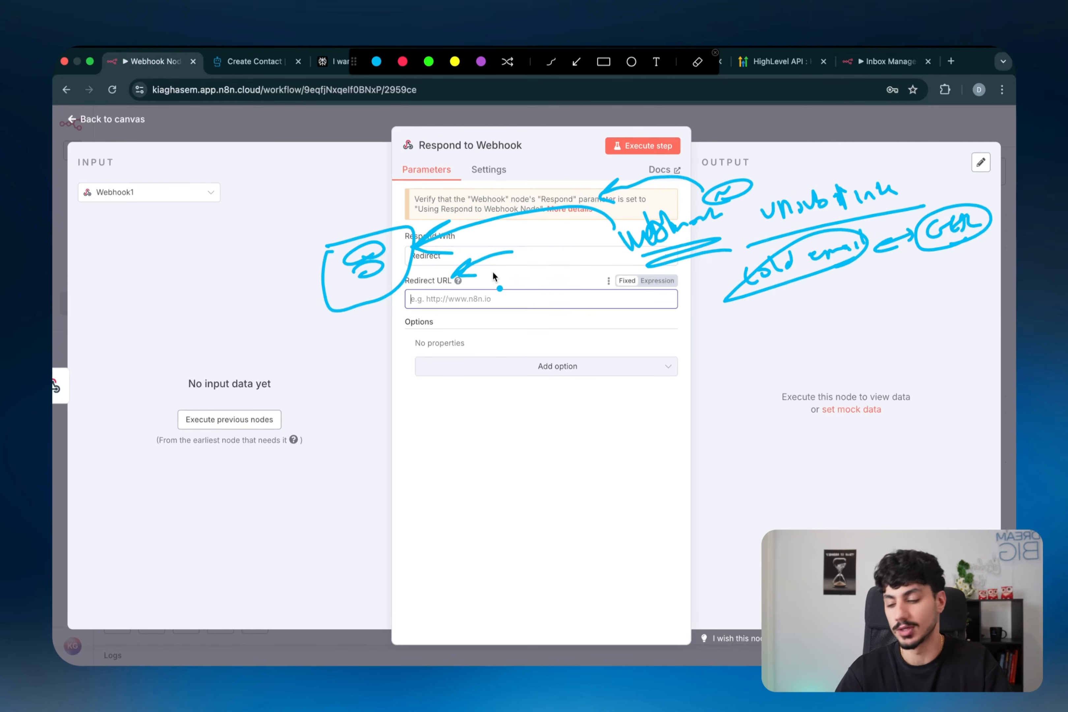
key(Escape)
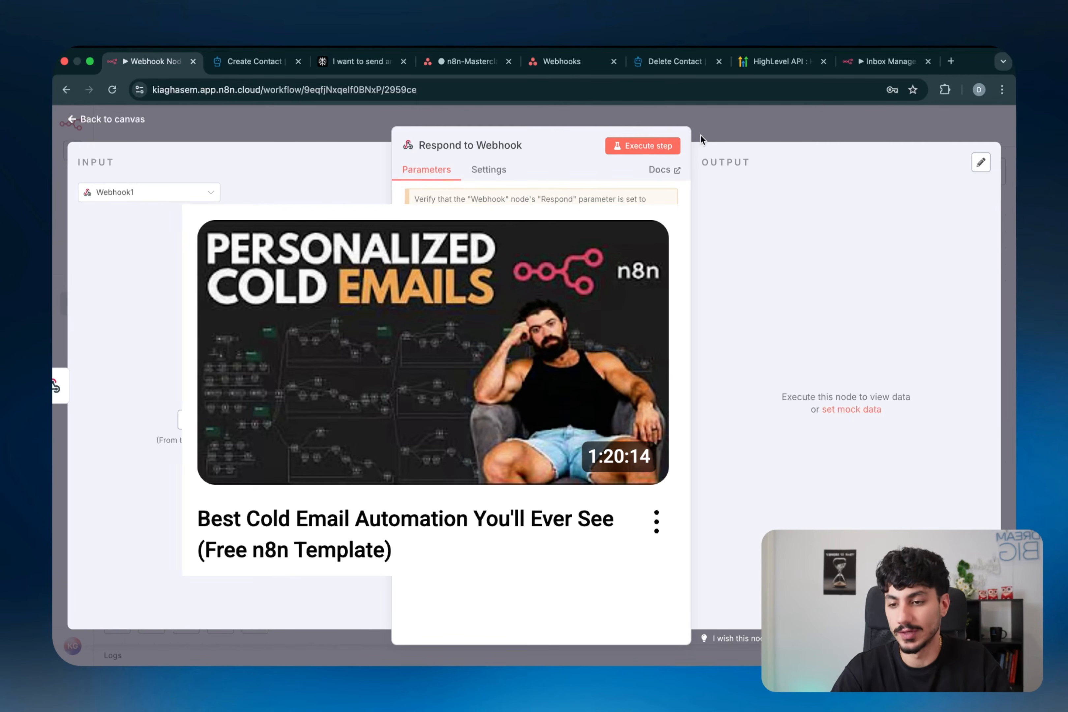
- Check Webhook1's Respond setting and the Respond to Webhook node, closing each panel
click(701, 135)
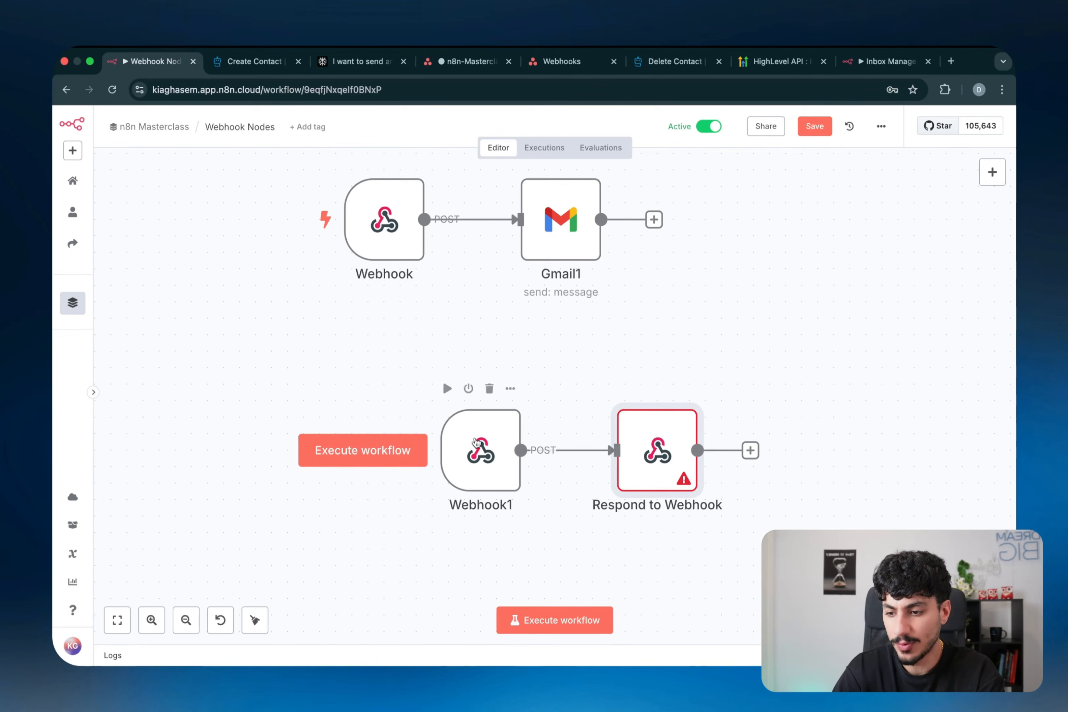
double_click(476, 442)
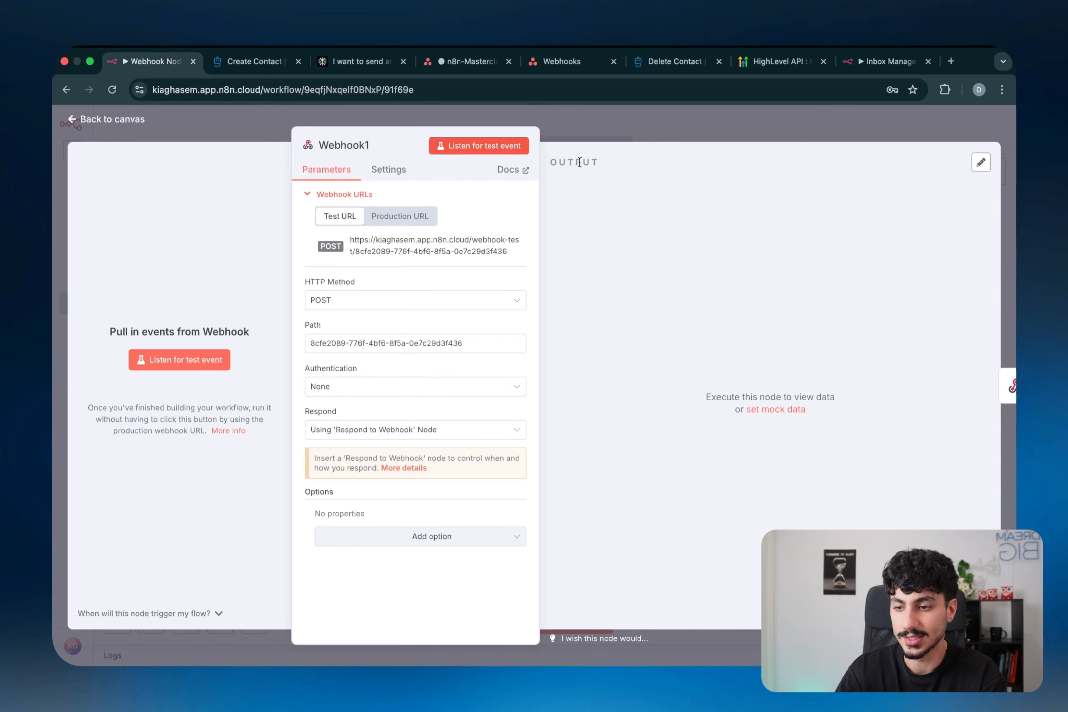
click(606, 139)
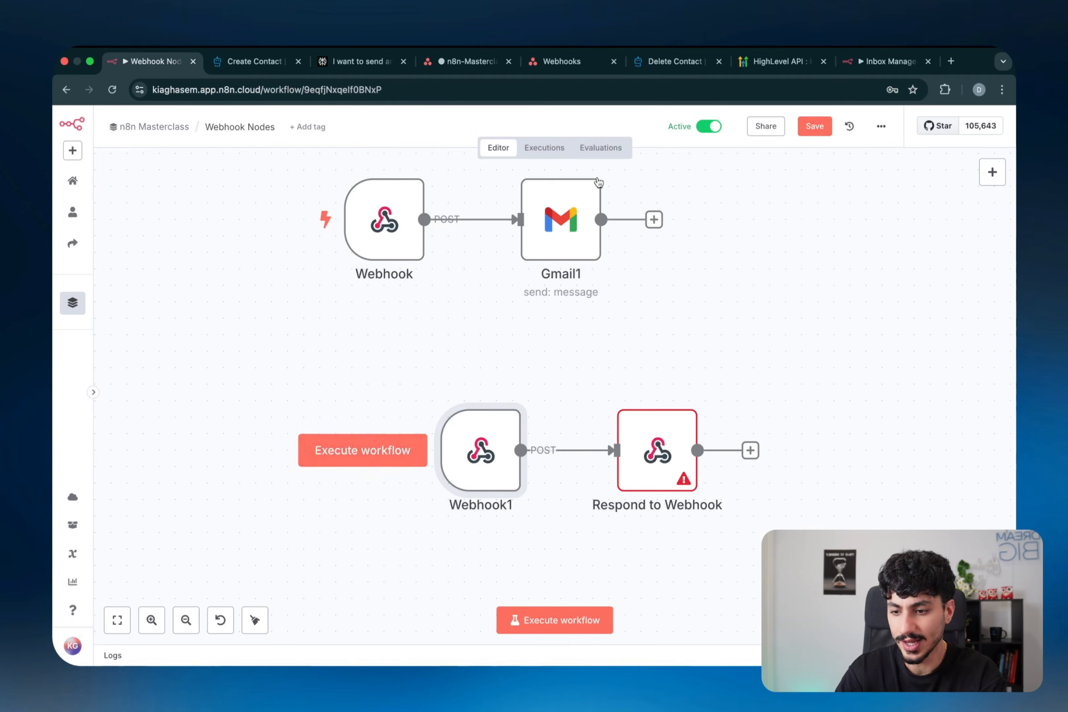
double_click(638, 449)
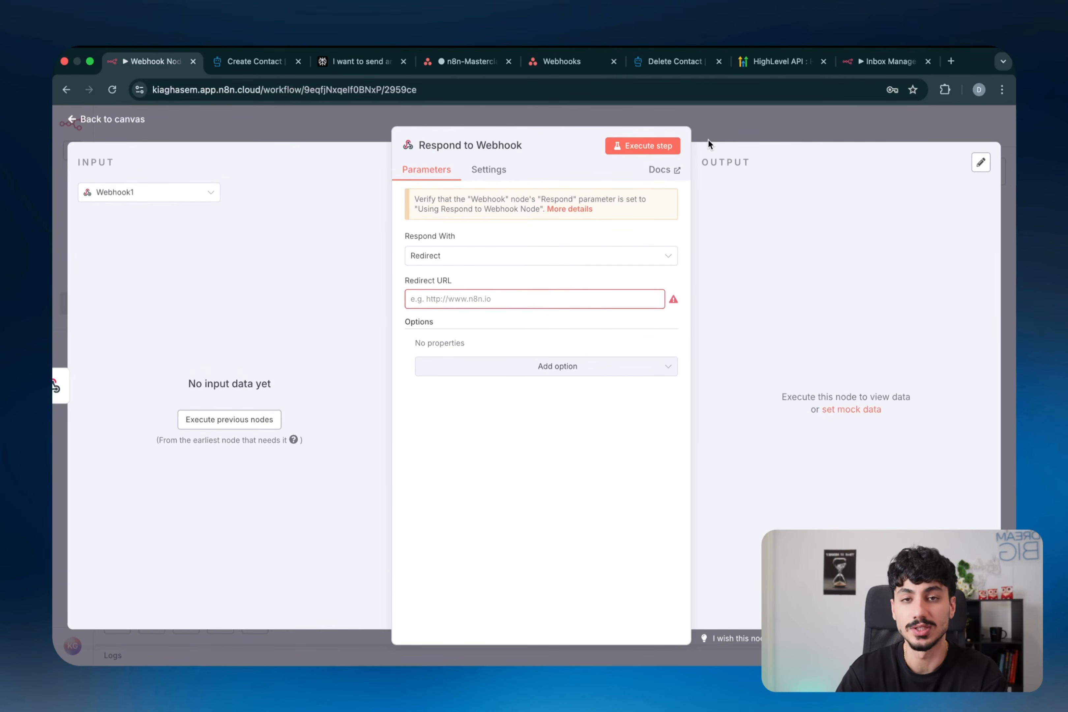
click(708, 139)
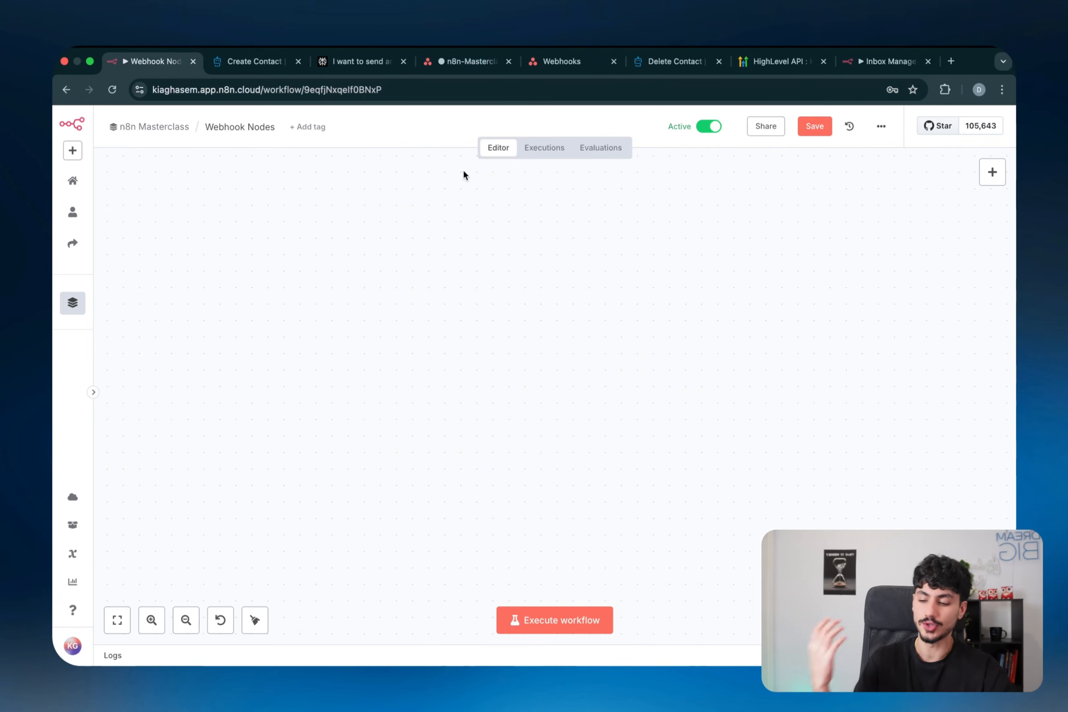
key(super+shift+a)
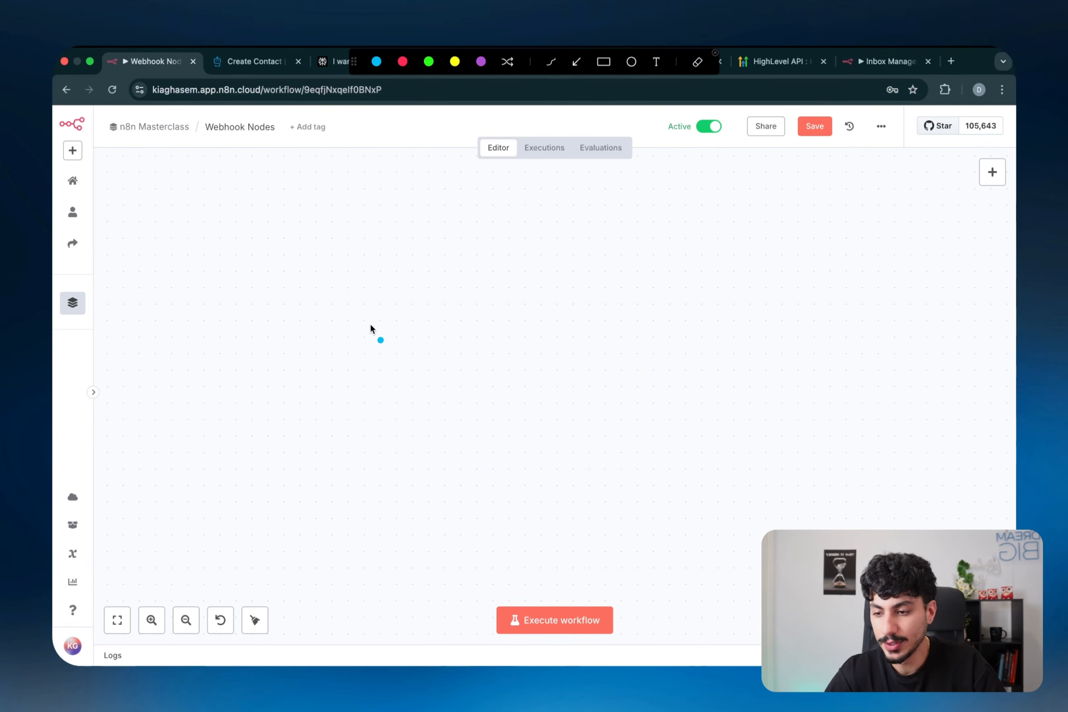
mouse_move(427, 283)
mouse_down()
mouse_move(376, 398)
mouse_move(352, 312)
mouse_up()
mouse_move(697, 242)
mouse_down()
mouse_move(811, 352)
mouse_move(694, 247)
mouse_up()
drag(734, 303, 740, 299)
drag(749, 276, 750, 301)
drag(750, 289, 764, 287)
mouse_move(764, 271)
mouse_down()
mouse_move(764, 300)
mouse_move(784, 295)
mouse_up()
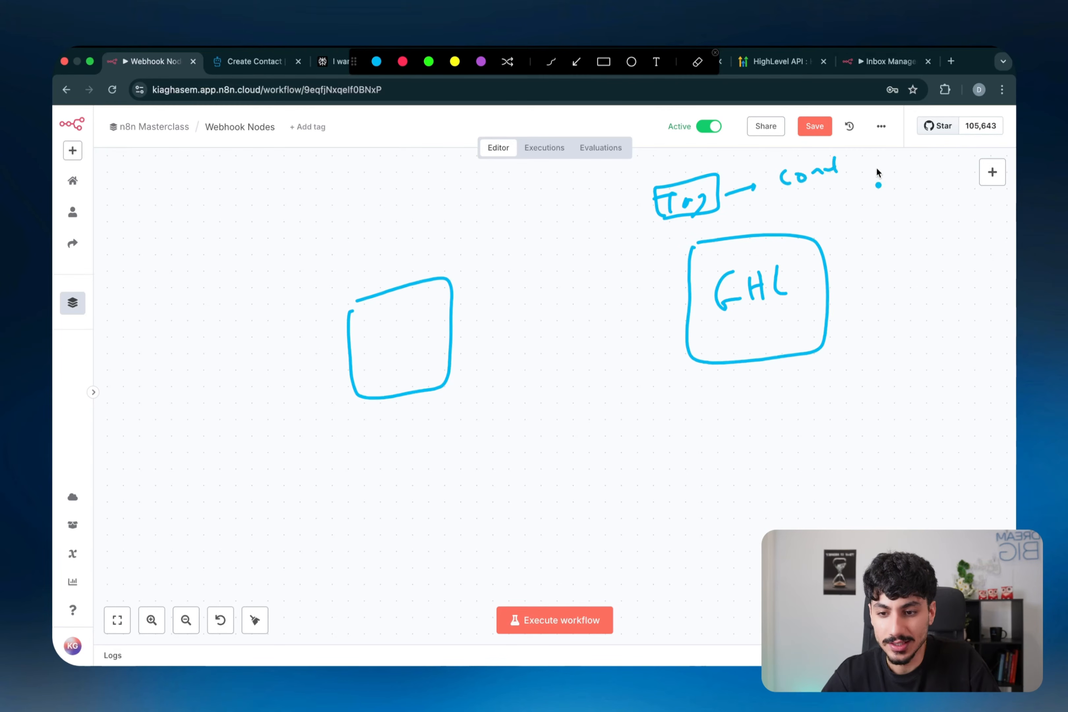
drag(889, 161, 889, 177)
mouse_move(898, 162)
mouse_down()
mouse_move(899, 178)
mouse_move(915, 177)
mouse_up()
drag(919, 175, 945, 174)
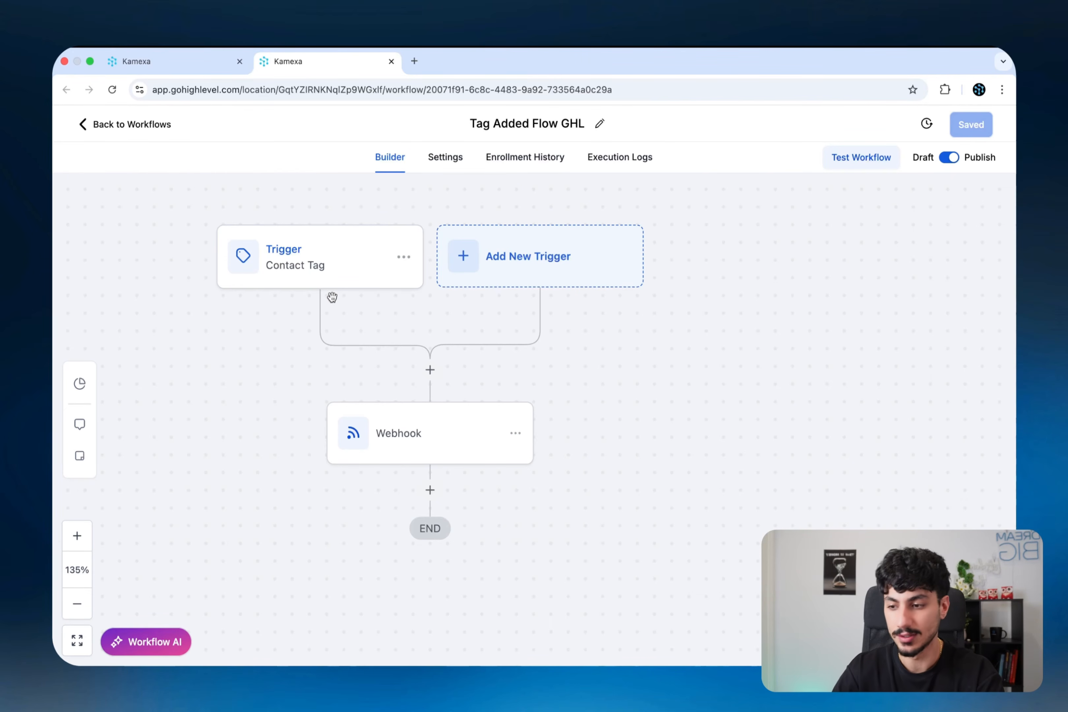
- Recentre the GoHighLevel workflow and inspect the Contact Tag trigger's filter
scroll(329, 296, left, 3)
scroll(333, 301, left, 1)
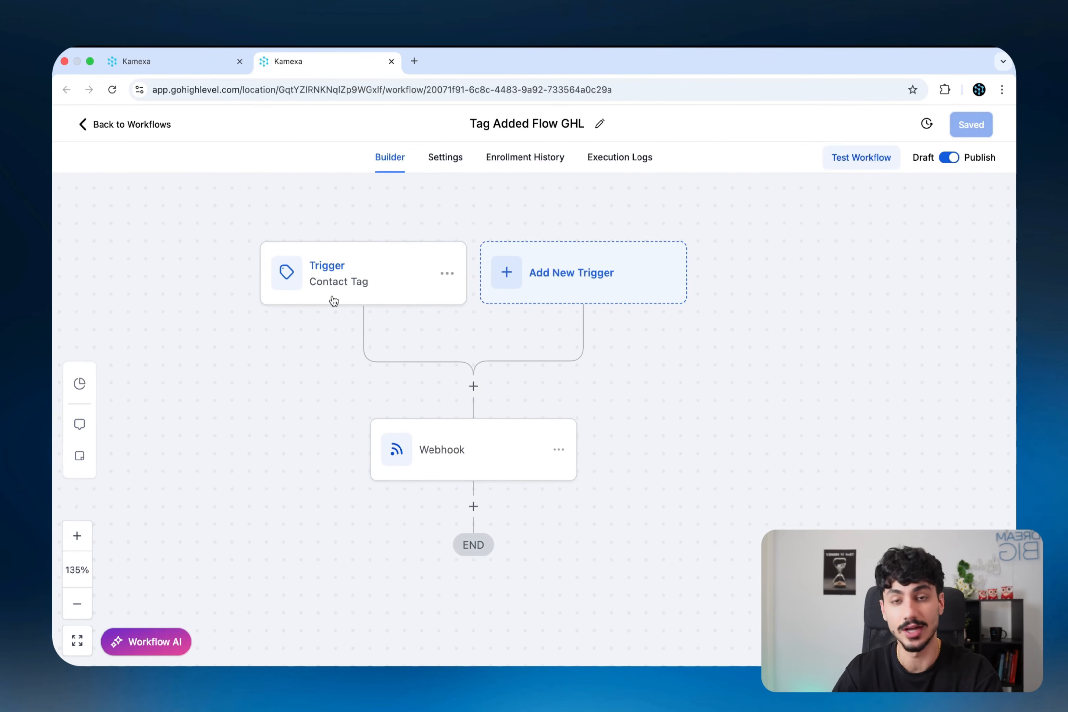
drag(251, 215, 300, 210)
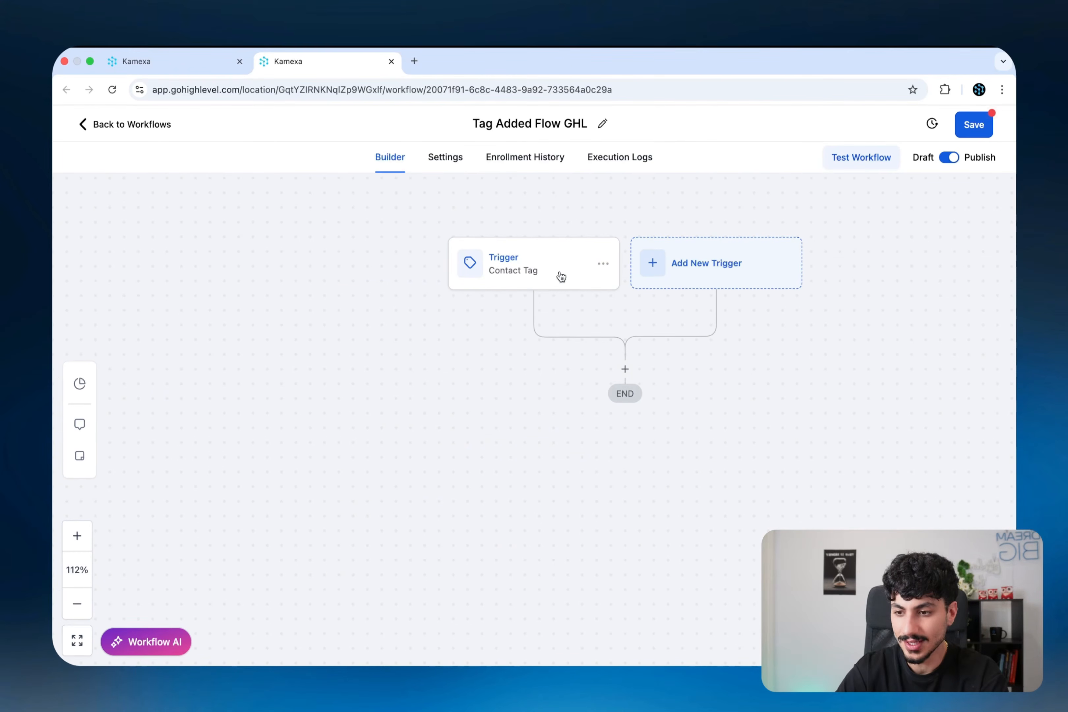
click(522, 270)
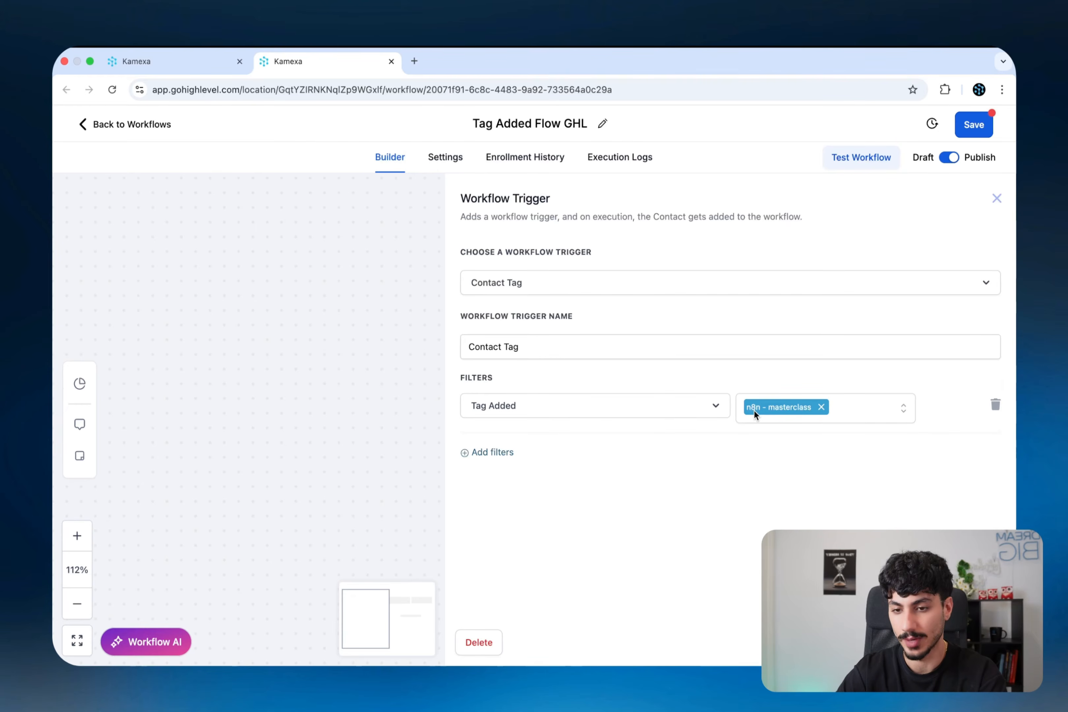
key(Escape)
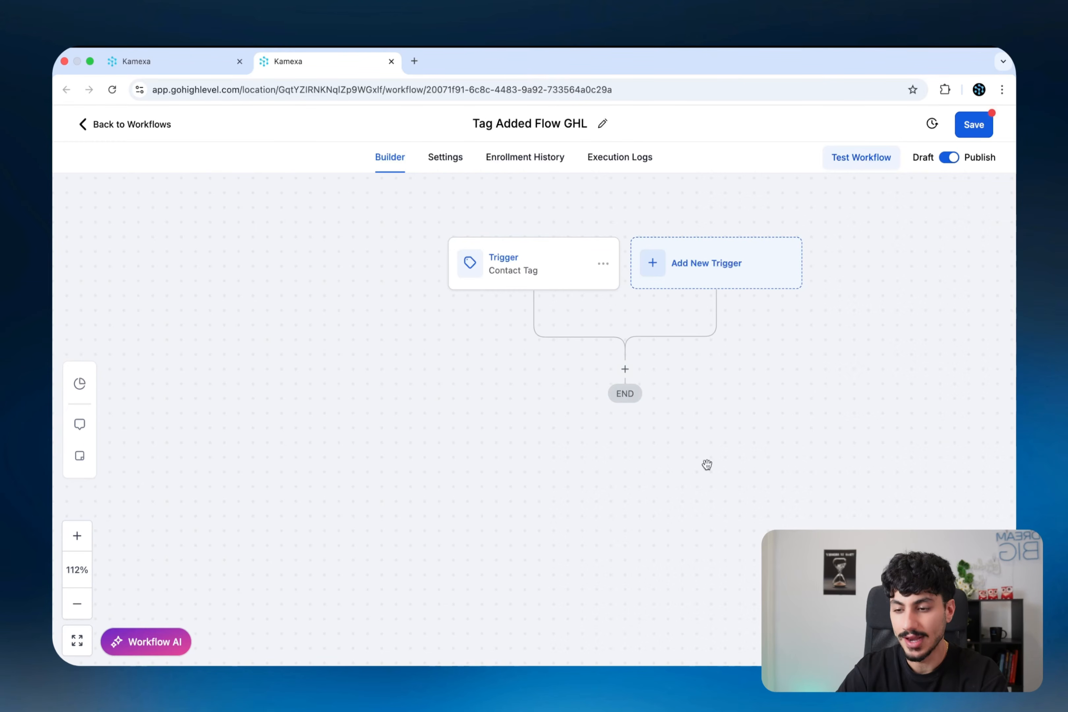
- Add a Webhook action below the Contact Tag trigger by searching 'webhook'
click(626, 369)
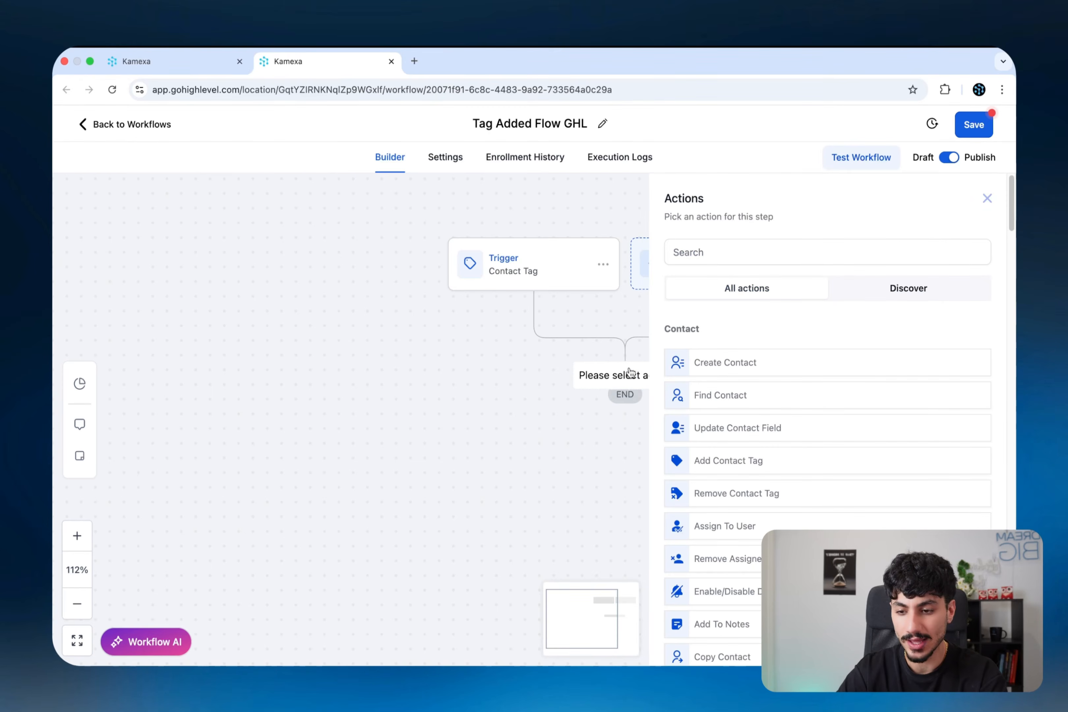
scroll(763, 424, down, 8)
scroll(758, 424, up, 8)
click(741, 248)
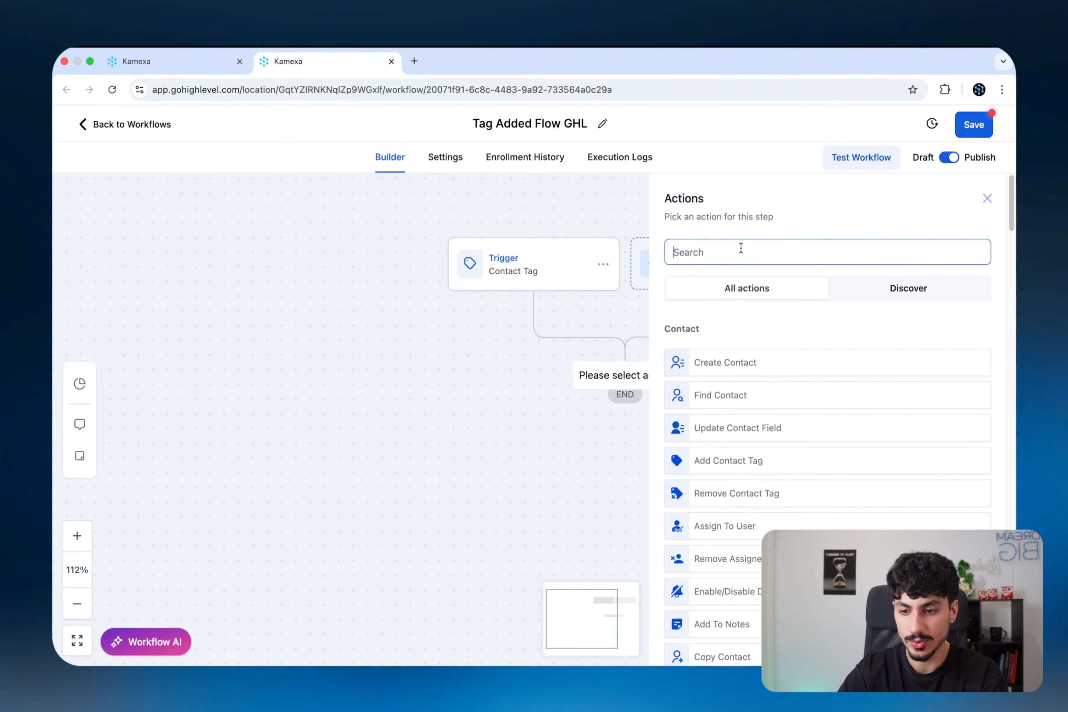
text(webhook)
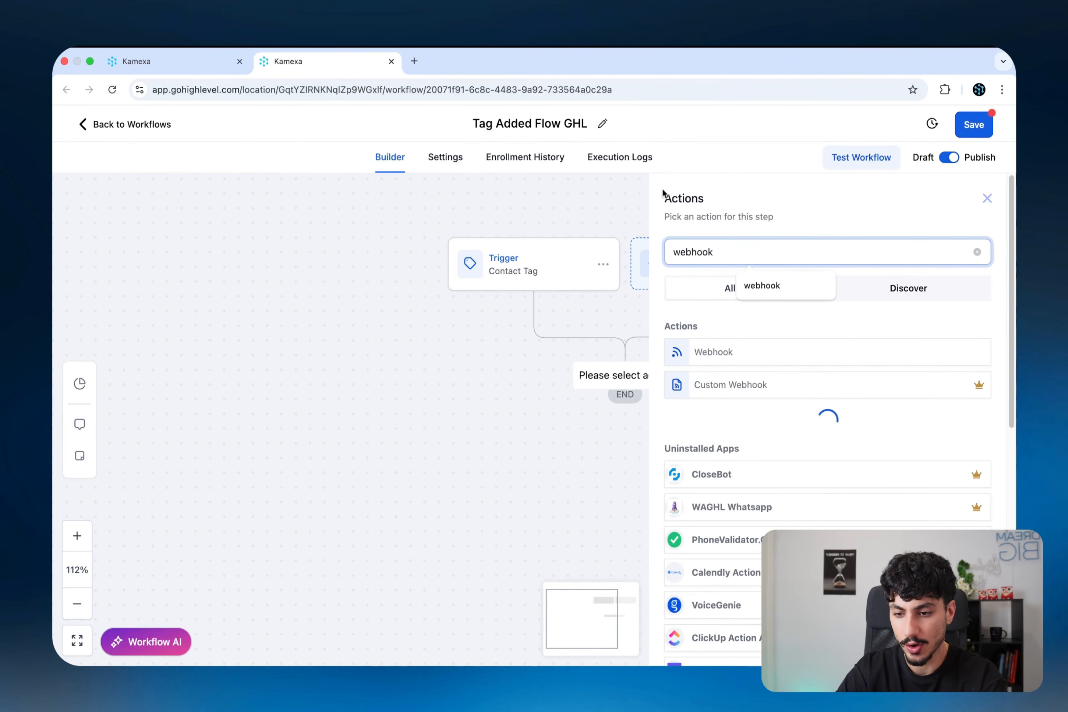
click(722, 353)
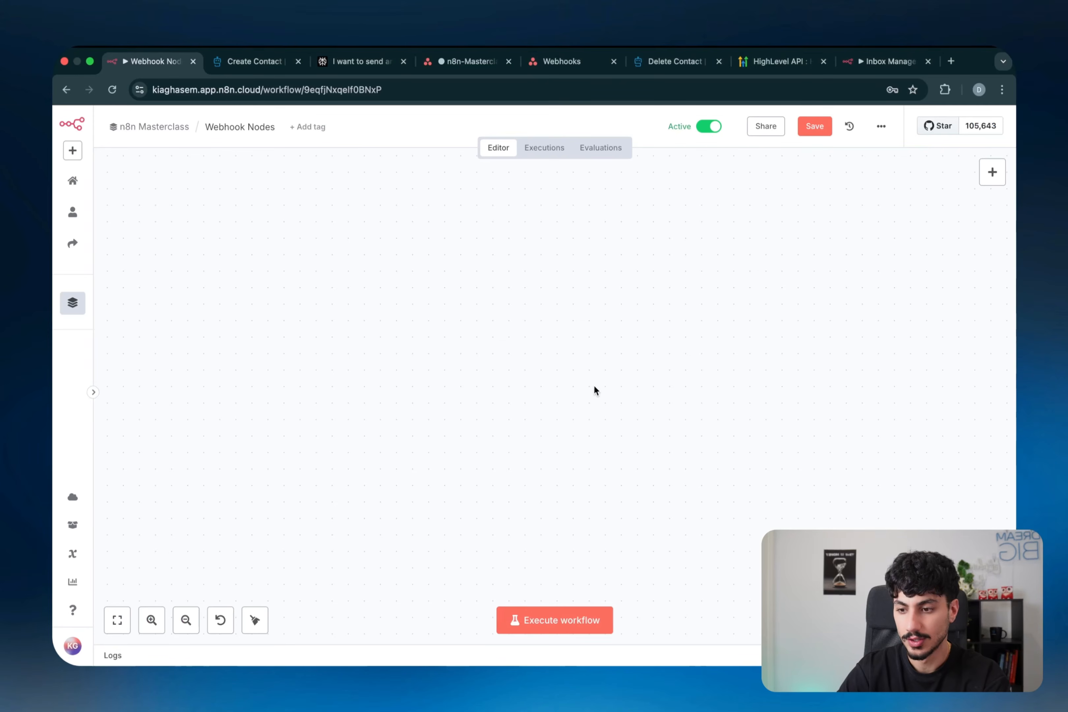
- Add a Webhook trigger node to the empty canvas via Add node and a 'webhook' search
right_click(479, 386)
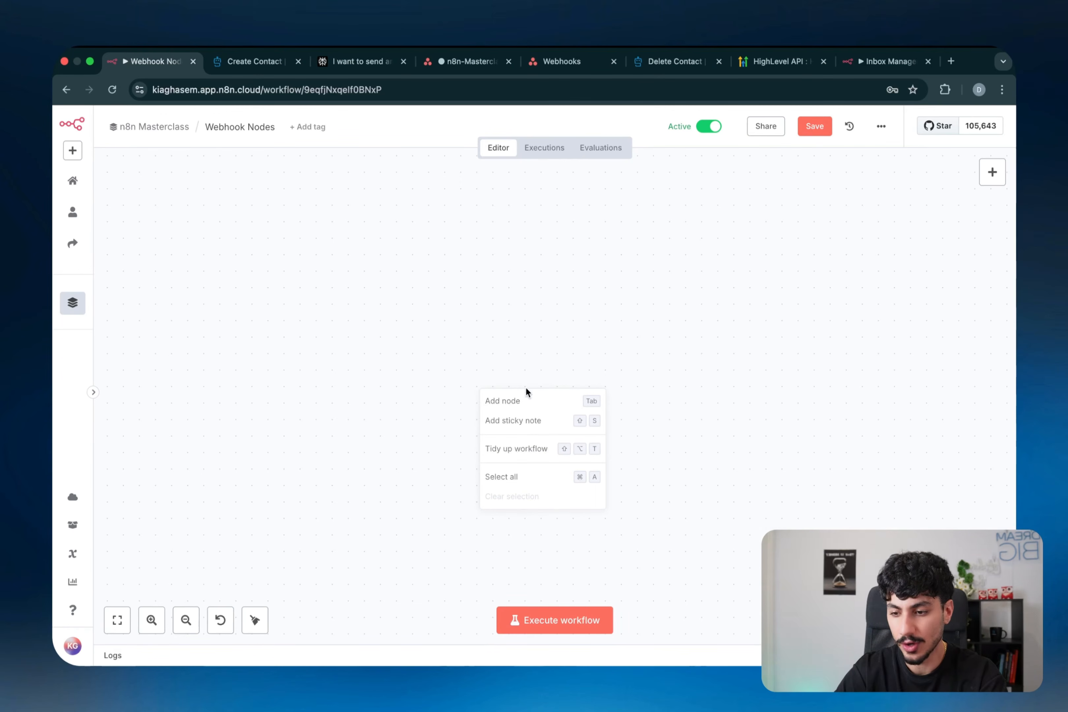
click(525, 400)
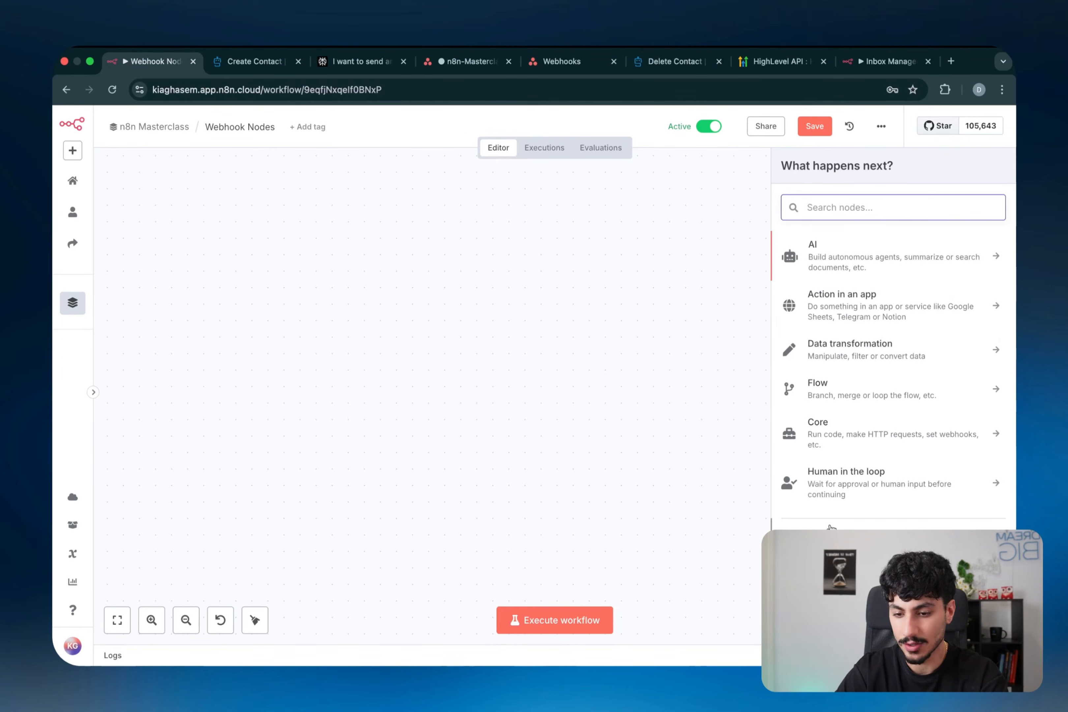
text(webhook)
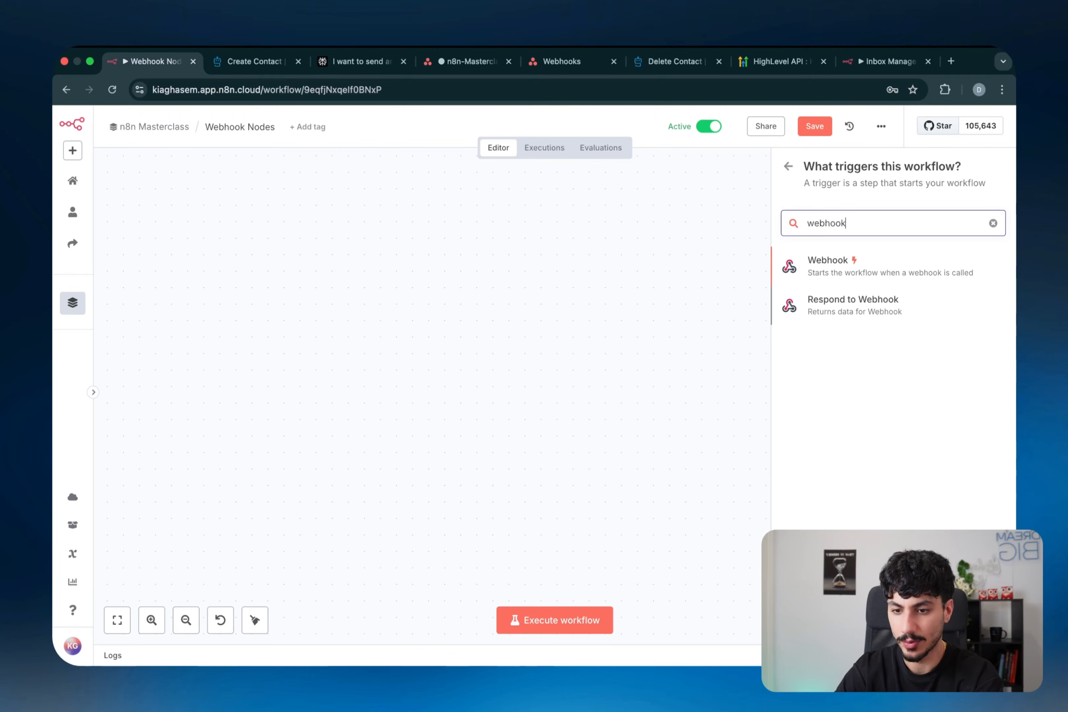
key(Return)
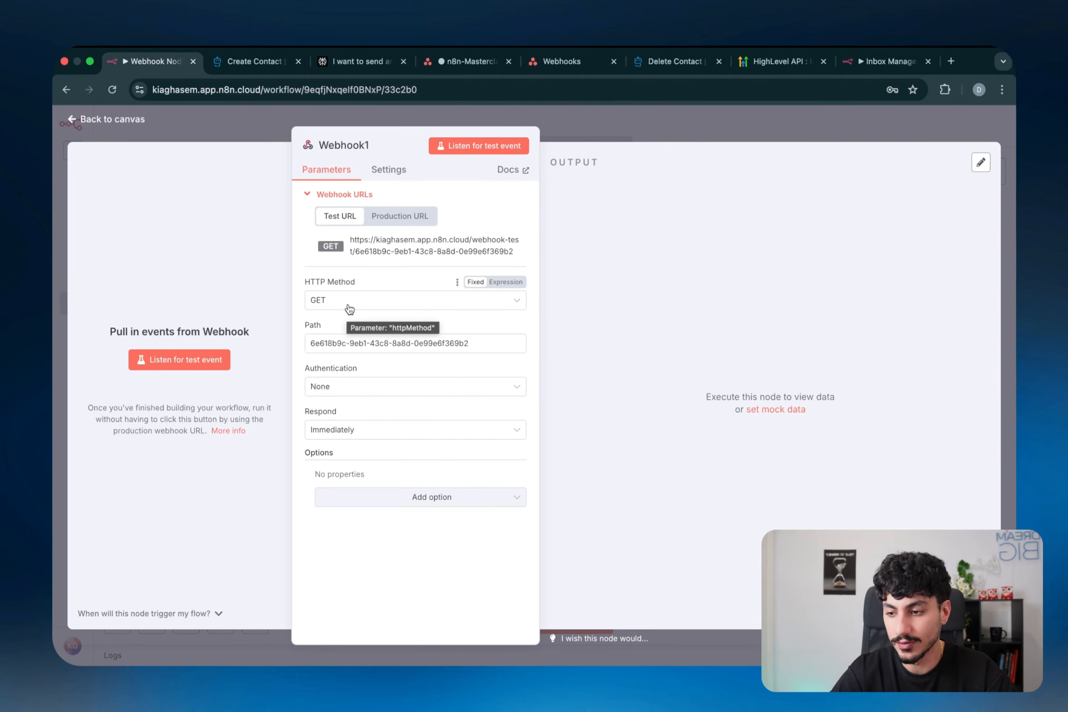
- Annotate the screen with an arrow for incoming data labelled name and email, then clear it
key(super+shift+a)
mouse_move(936, 233)
mouse_down()
mouse_move(818, 198)
mouse_move(674, 227)
mouse_up()
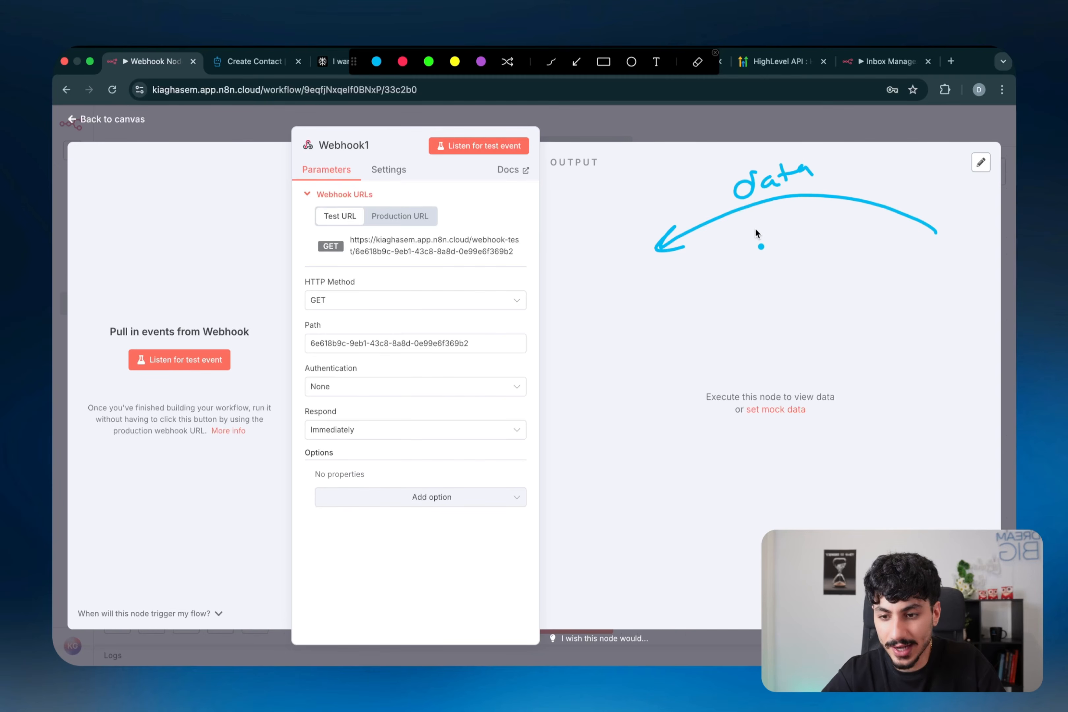
drag(755, 235, 829, 250)
click(828, 225)
drag(843, 230, 844, 260)
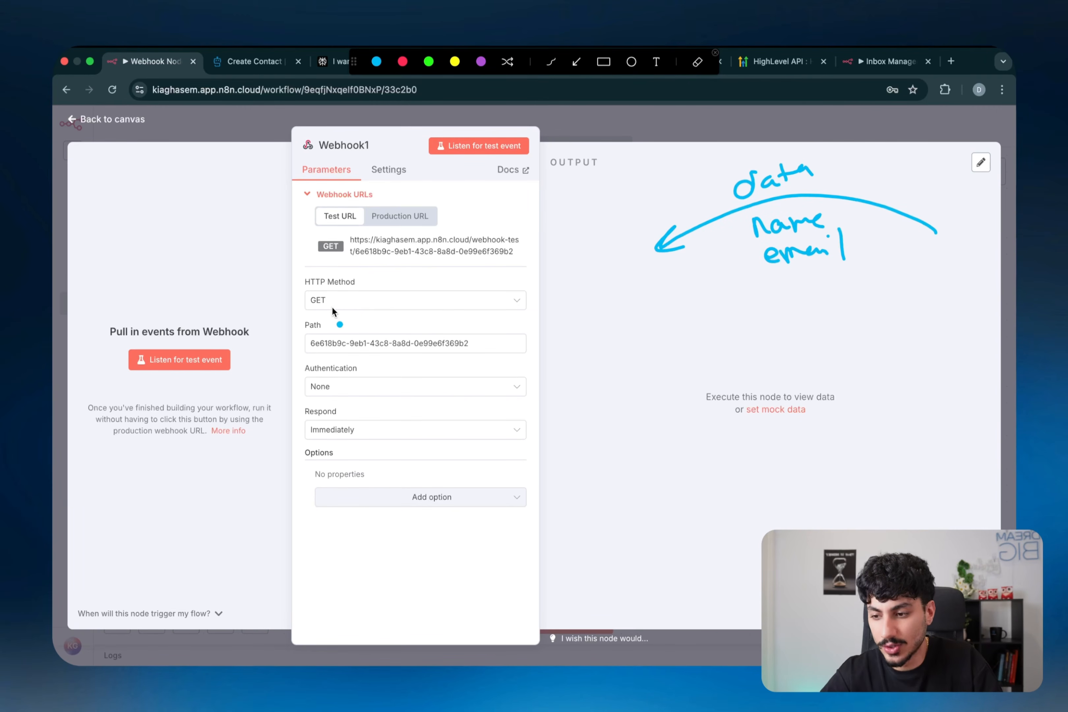
key(super+shift+a)
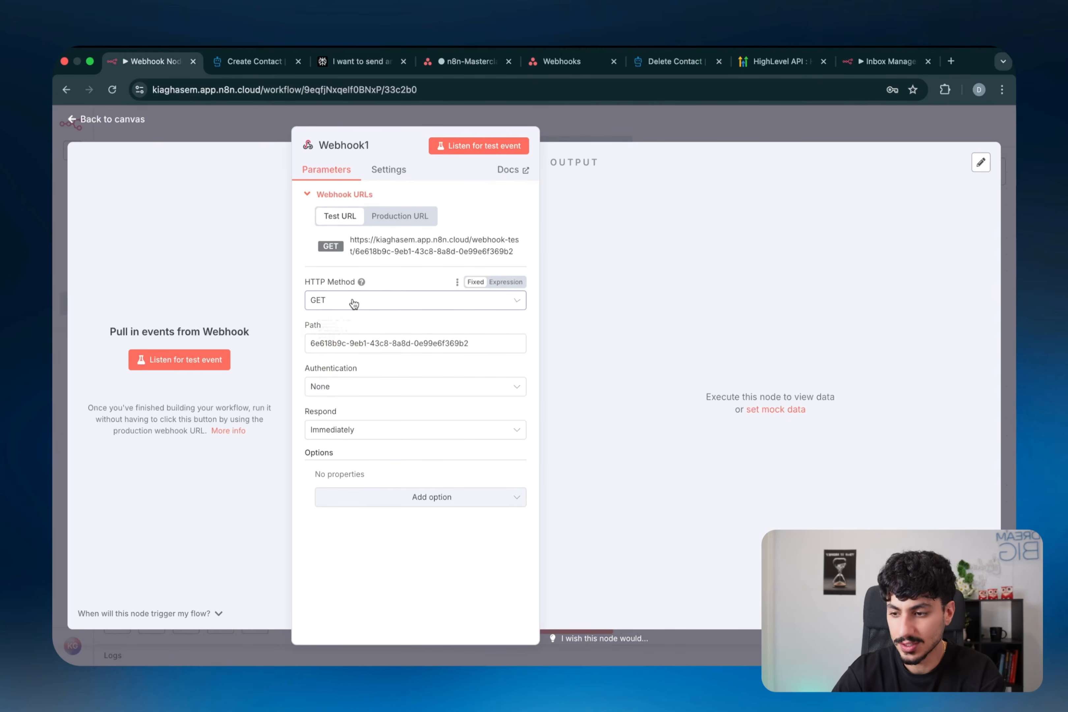
- Set HTTP Method to POST, append /ghl/n8nmasterclass to the path, and choose Header Auth
click(357, 303)
click(330, 421)
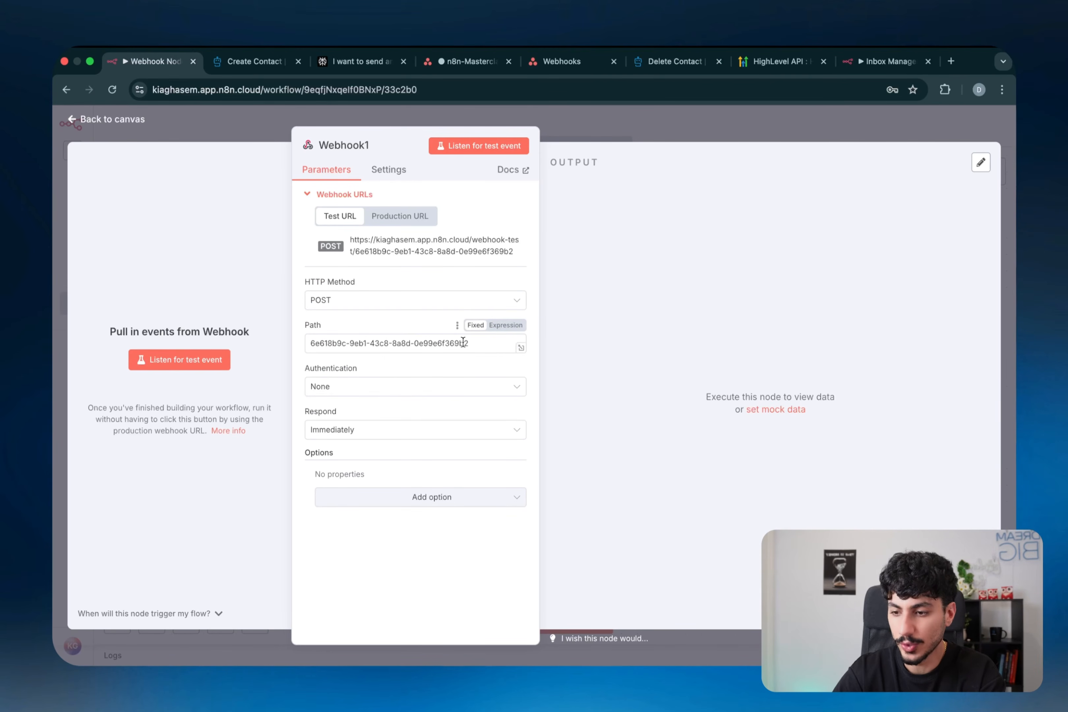
click(469, 342)
text(/)
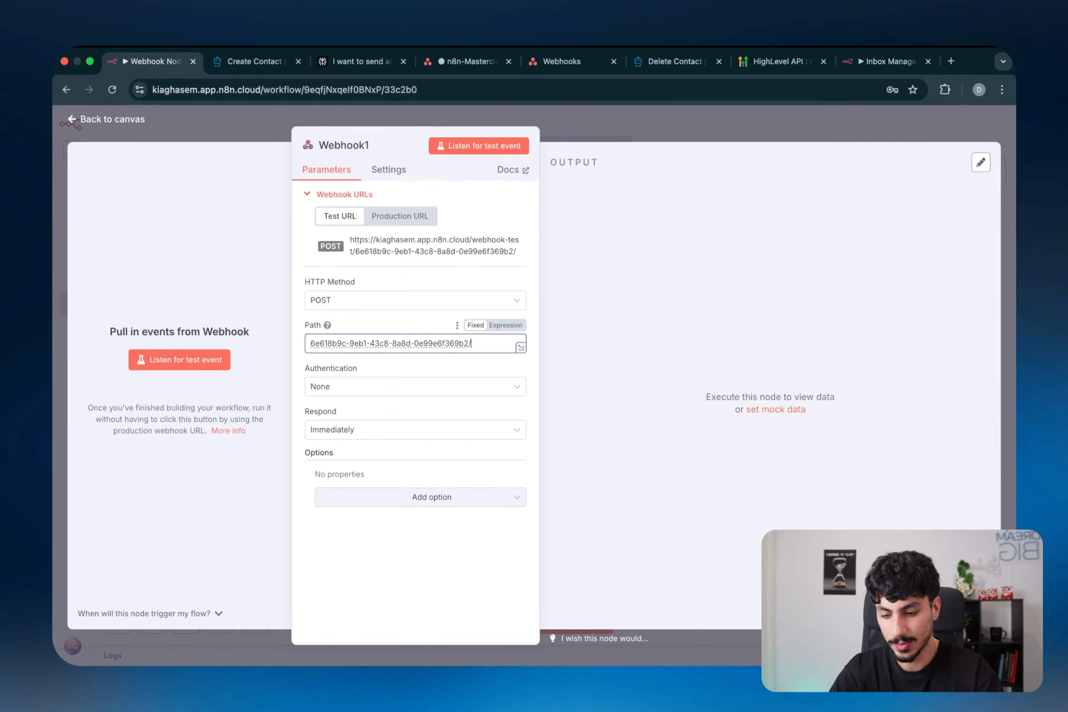
text(ghl)
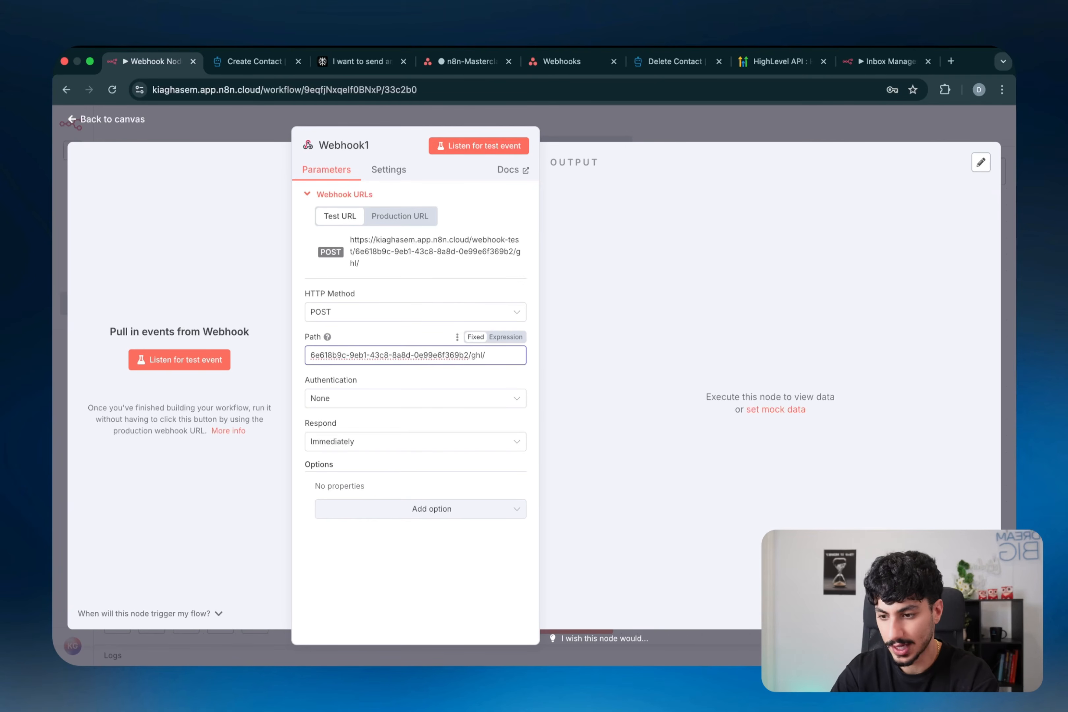
text(/n8nmasterclass)
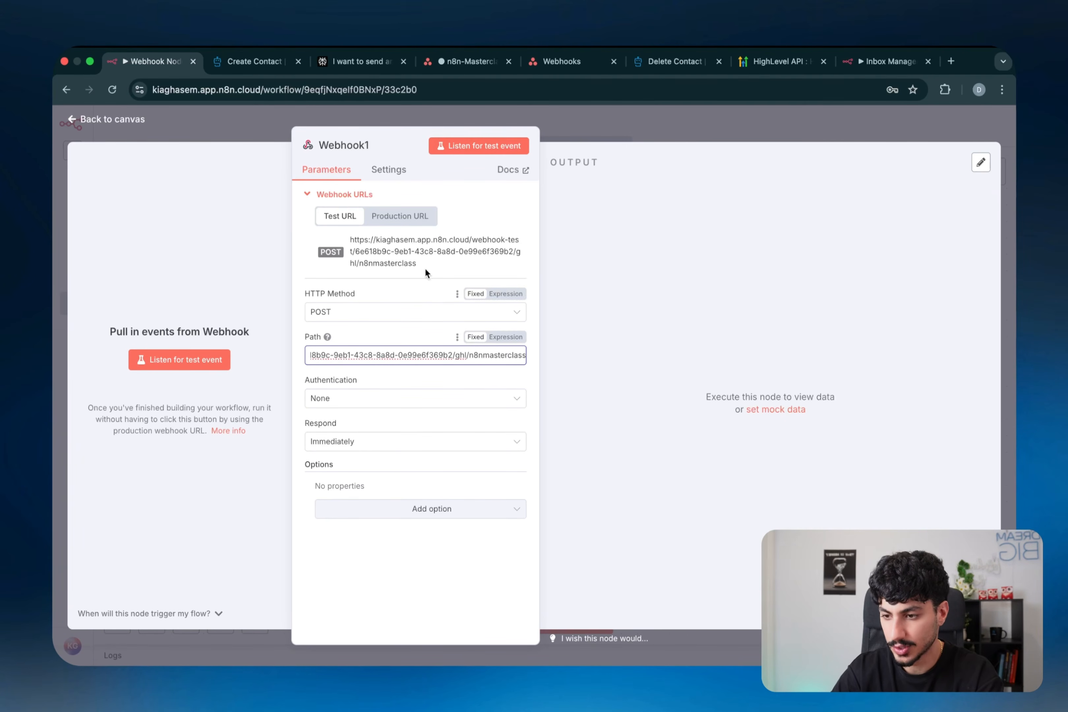
click(411, 256)
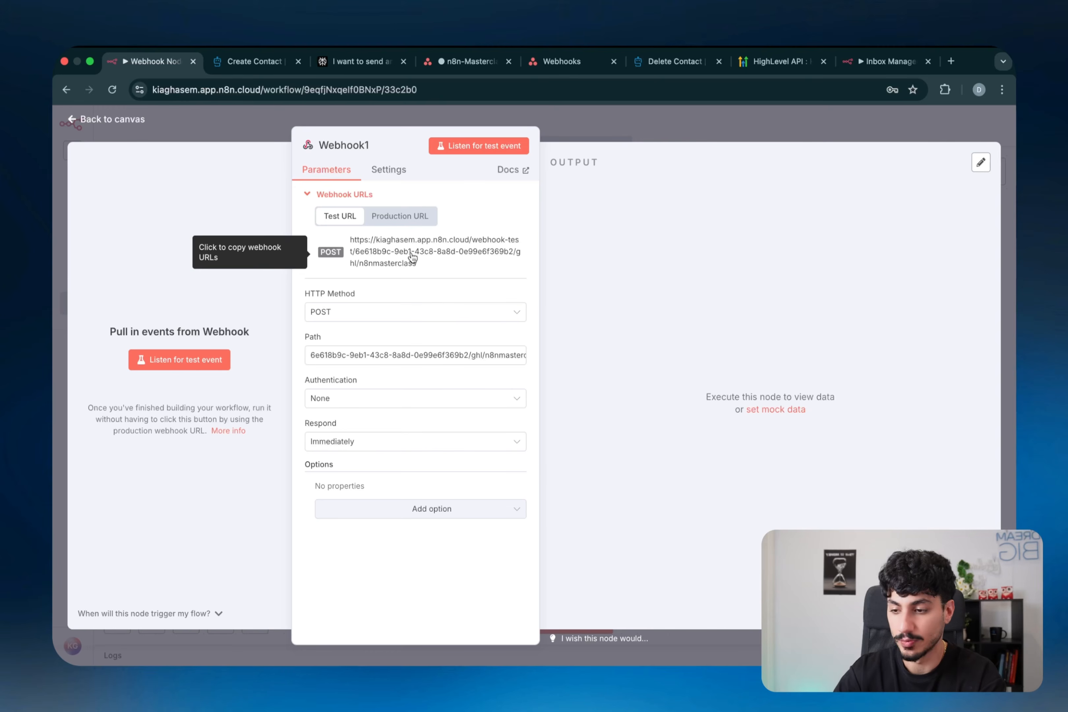
click(366, 399)
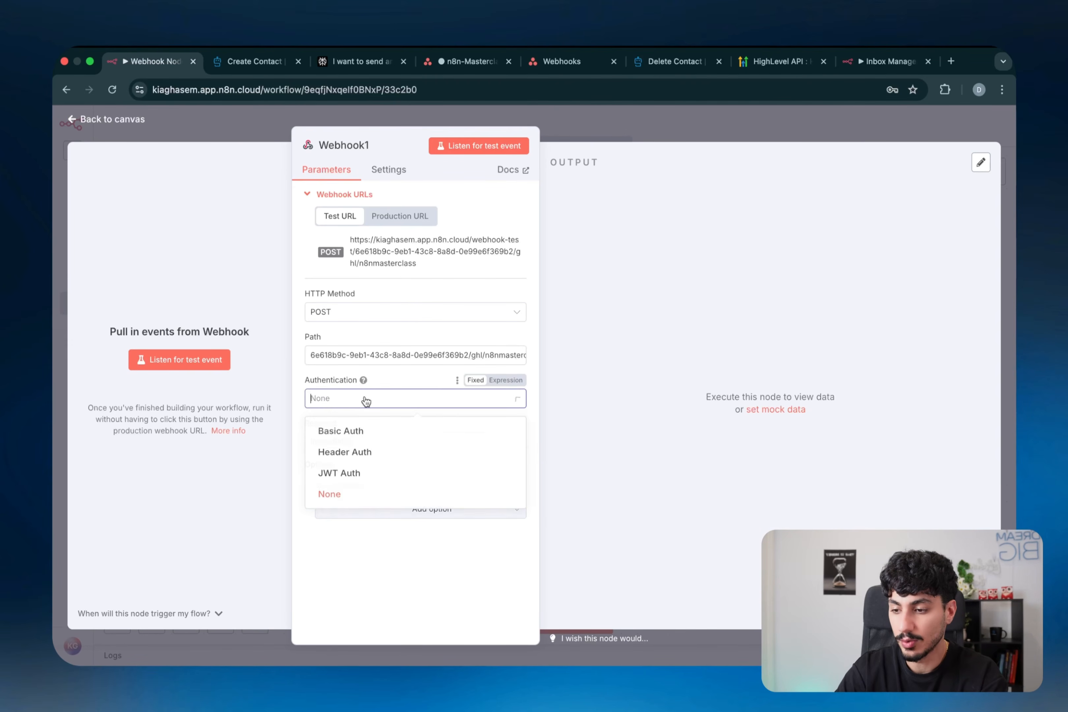
click(362, 451)
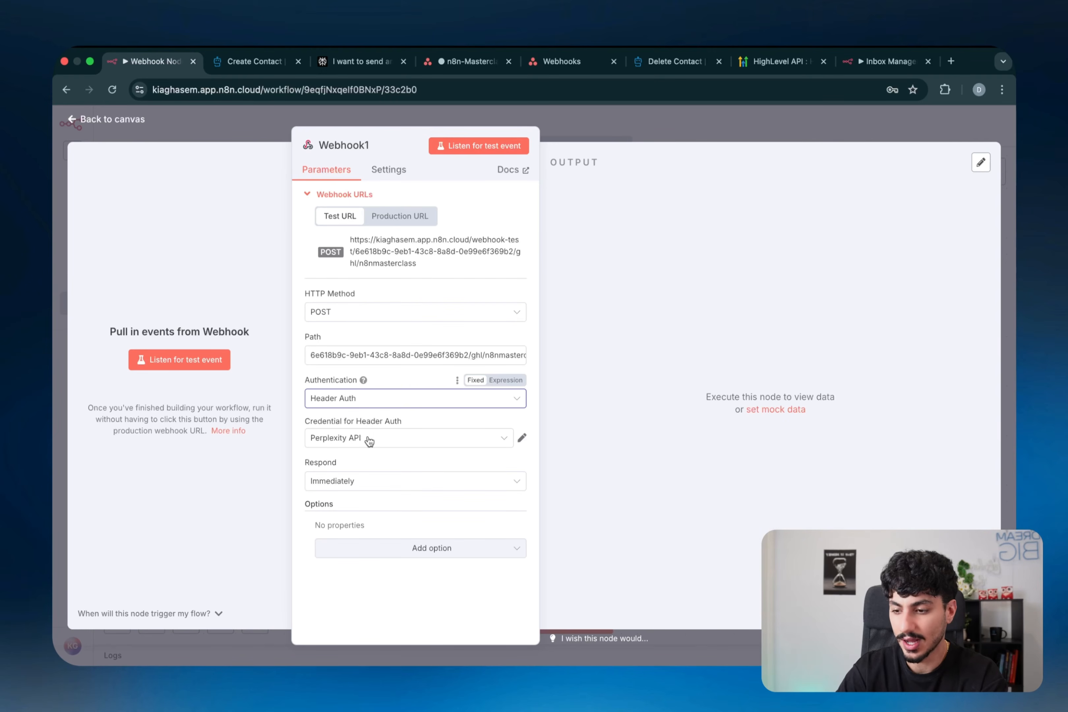
click(370, 440)
- Create a new Header Auth credential with name Authorization and a Bearer token value
click(363, 568)
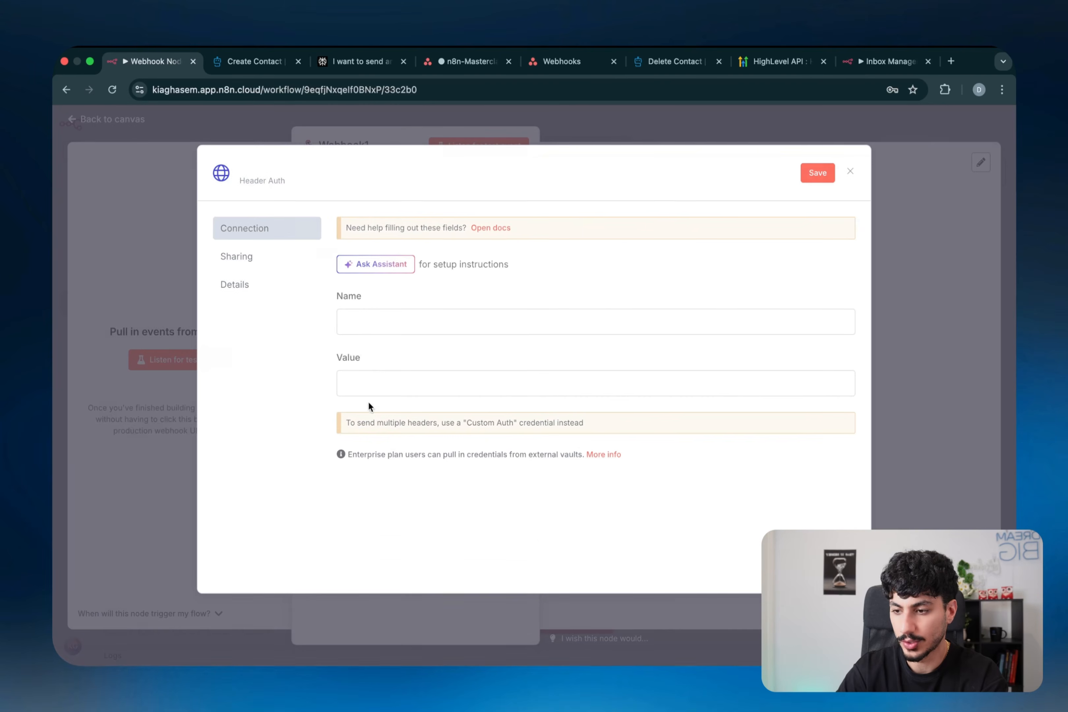
click(378, 321)
text(Authorization)
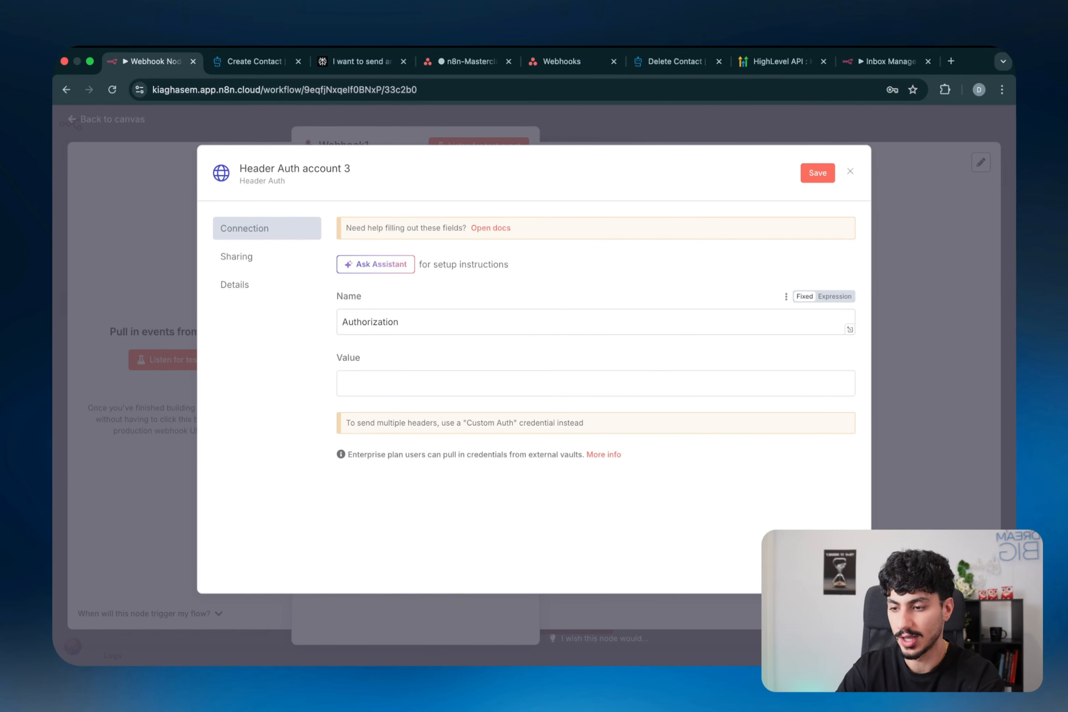
click(367, 373)
text(Bearer 123456)
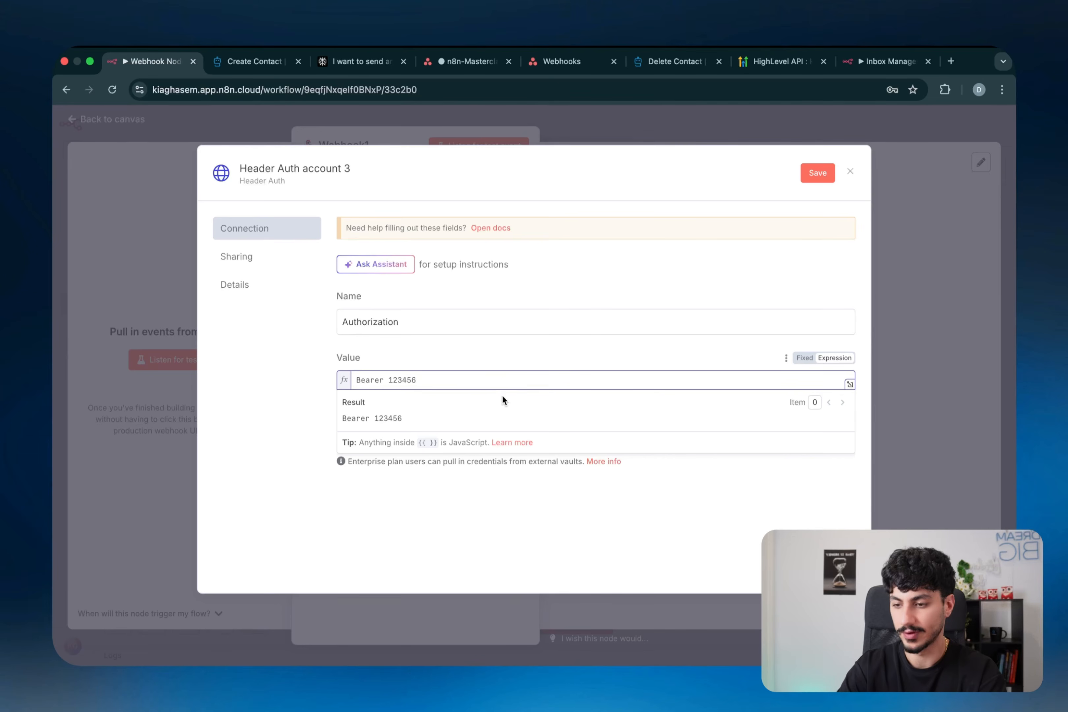
double_click(406, 379)
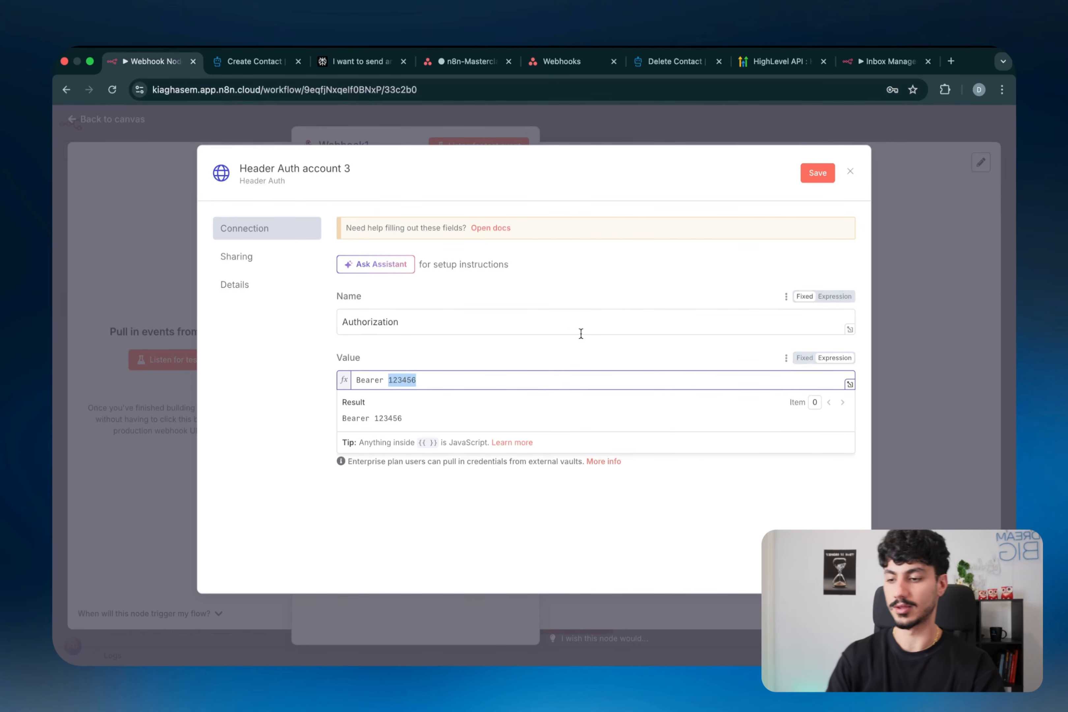
- Rename the credential 'n8n-masterclass GHL webhook example' and save it
click(320, 169)
key(BackSpace)
text(n8n-masterclass GH)
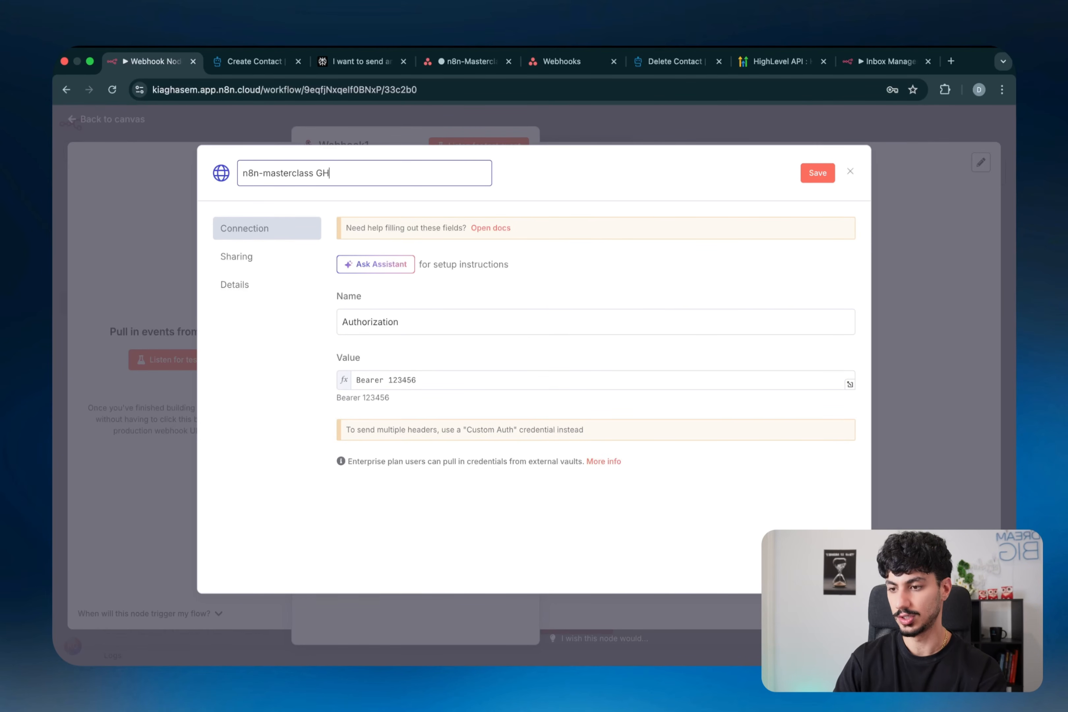
text(webhook example)
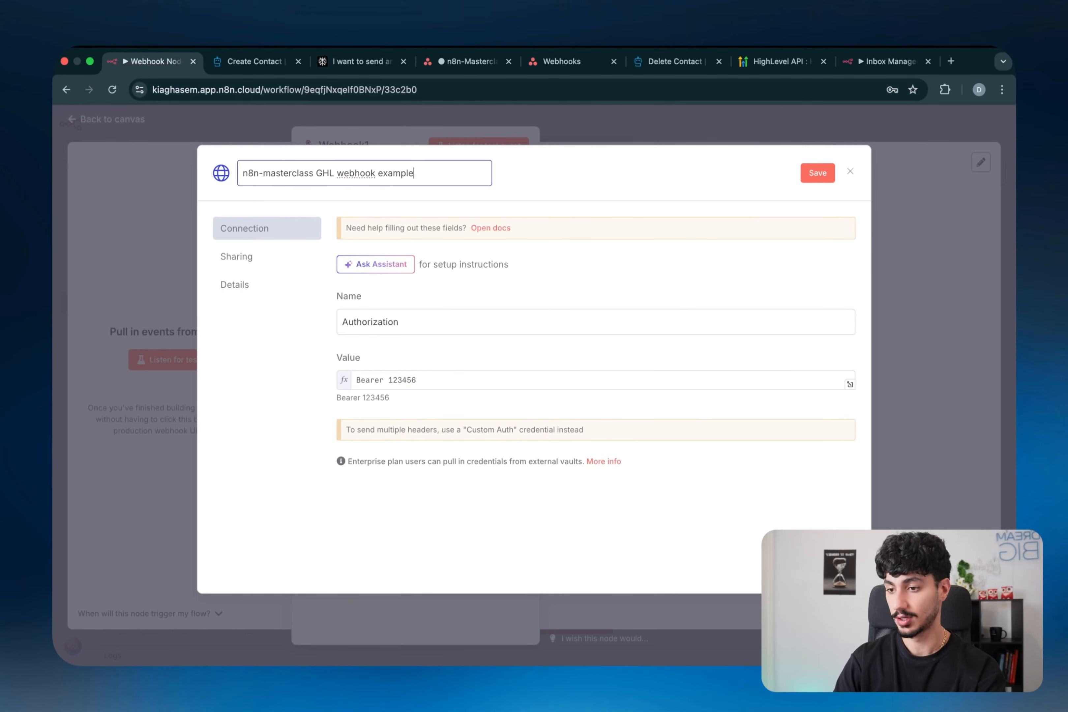
click(810, 179)
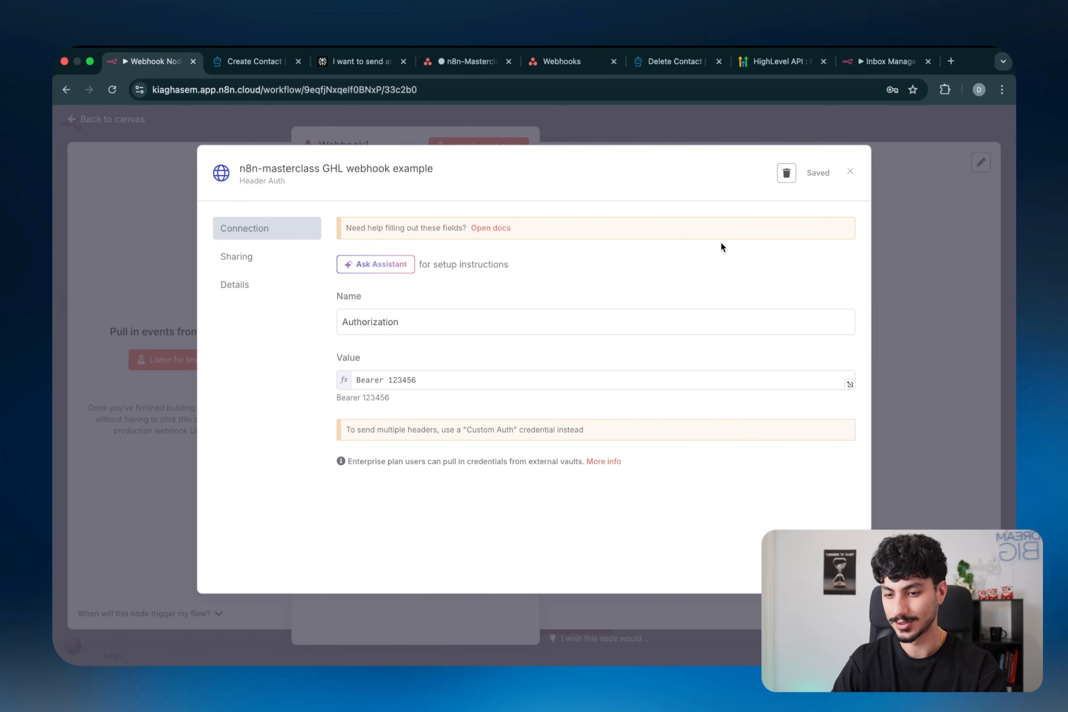
double_click(501, 322)
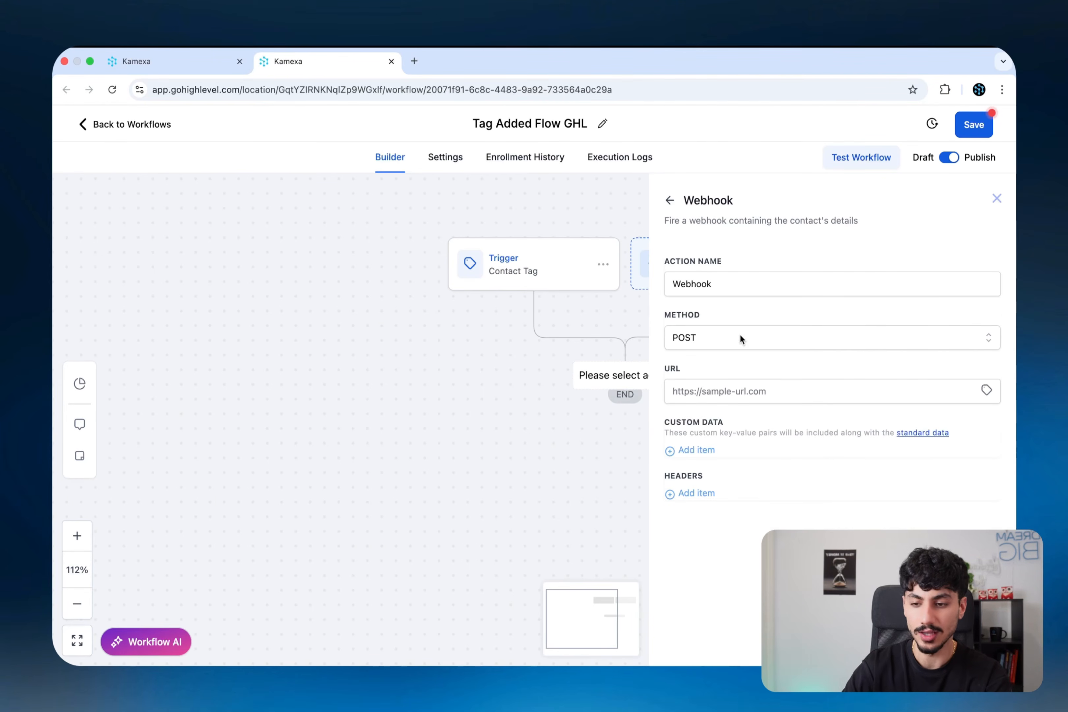
- Add a header row to the Webhook action and annotate how the app calls the workflow
click(690, 493)
click(709, 497)
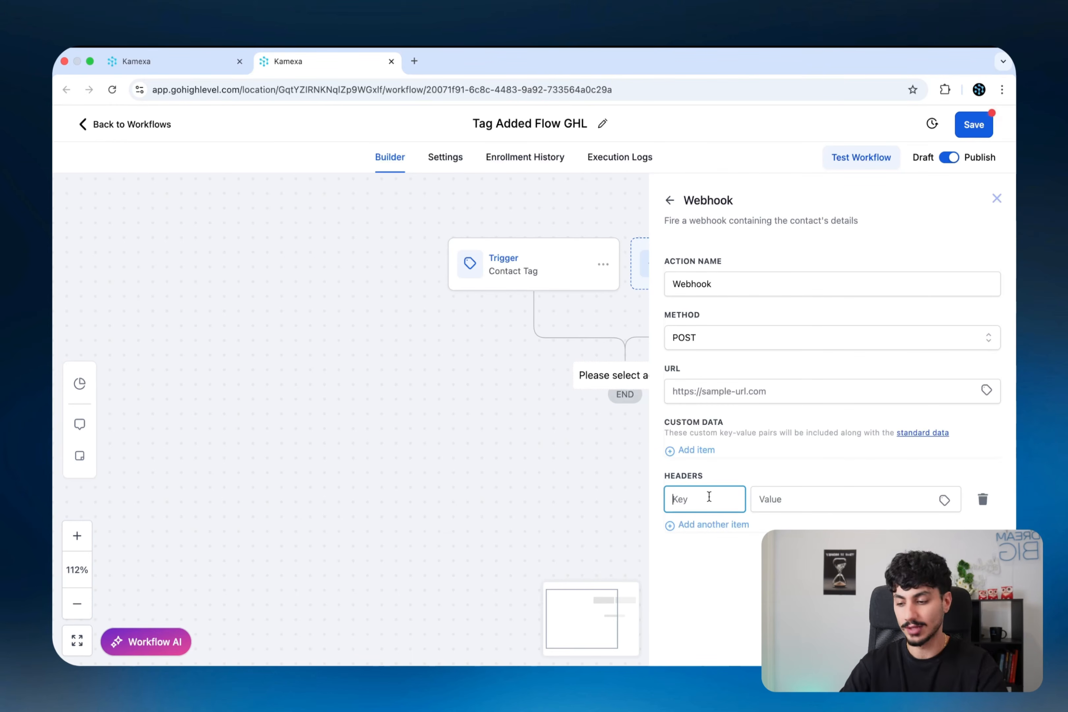
key(alt+shift+a)
drag(434, 379, 709, 243)
mouse_move(811, 200)
mouse_down()
mouse_move(823, 197)
mouse_move(811, 259)
mouse_move(835, 204)
mouse_up()
mouse_move(843, 254)
mouse_down()
mouse_move(860, 229)
mouse_move(904, 215)
mouse_up()
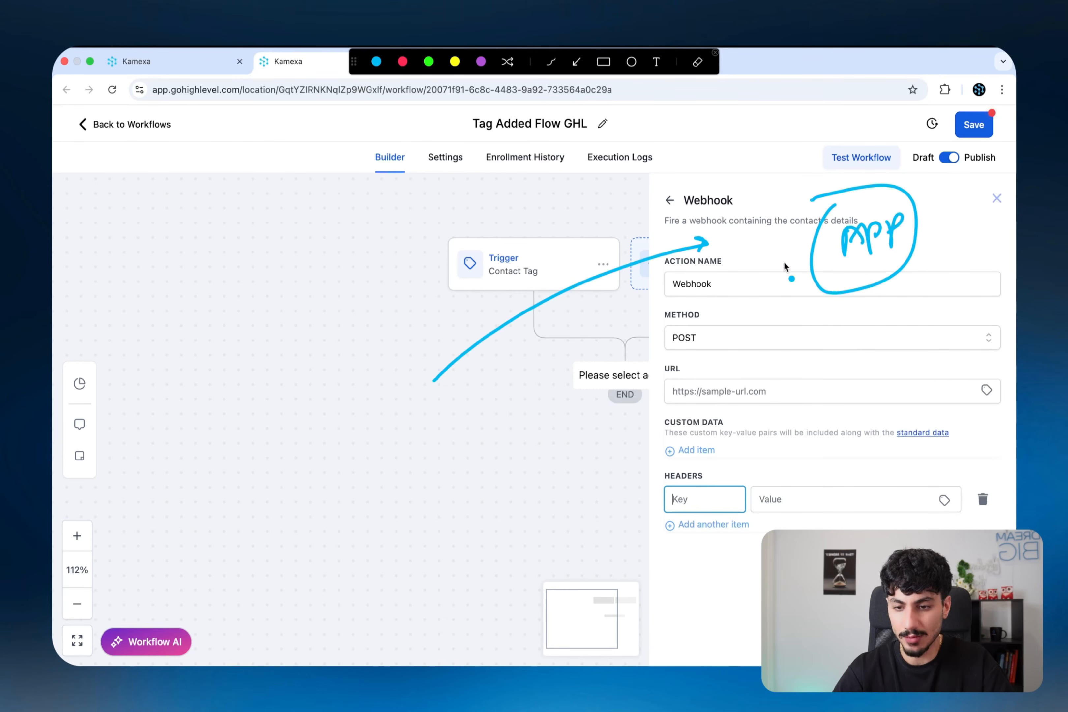
mouse_move(804, 277)
mouse_down()
mouse_move(542, 402)
mouse_move(447, 434)
mouse_up()
drag(504, 398, 459, 436)
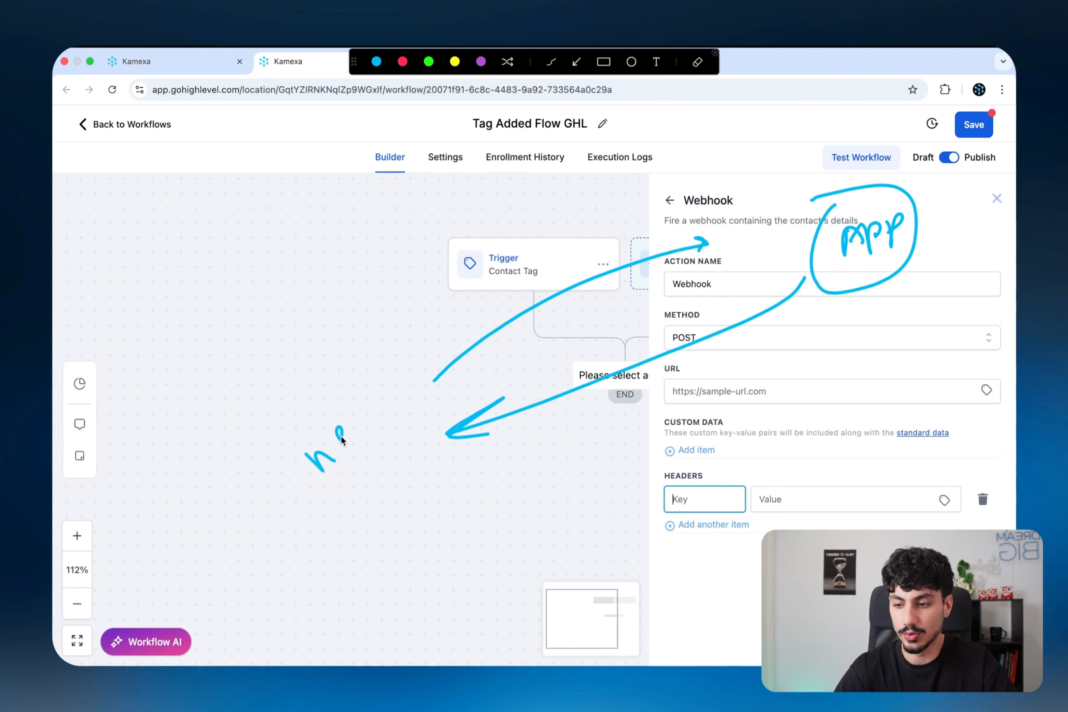
key(alt+shift+a)
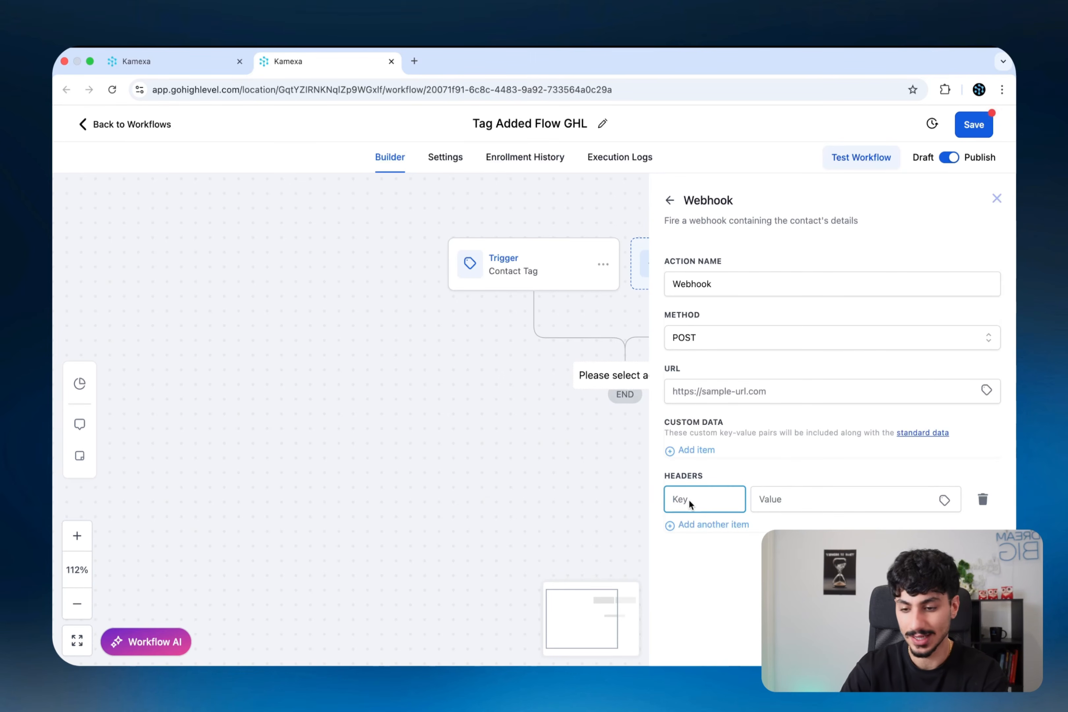
- Enter header key Authorization with the Bearer token value and remove the extra empty row
text(Authorization)
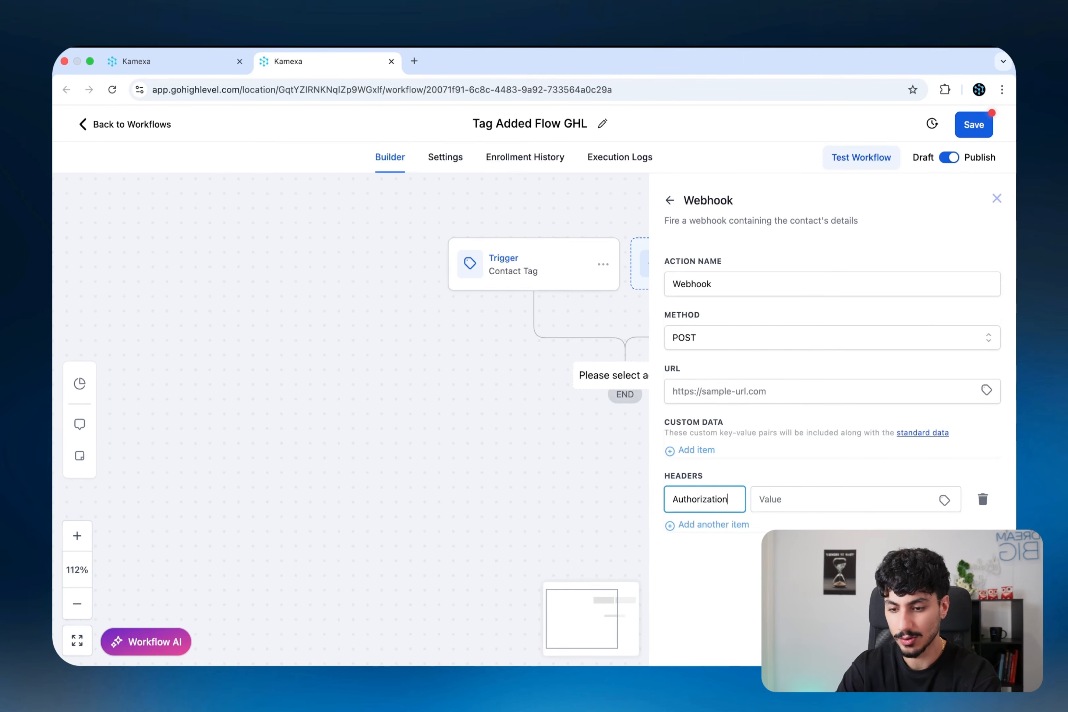
click(781, 499)
text(Bearer)
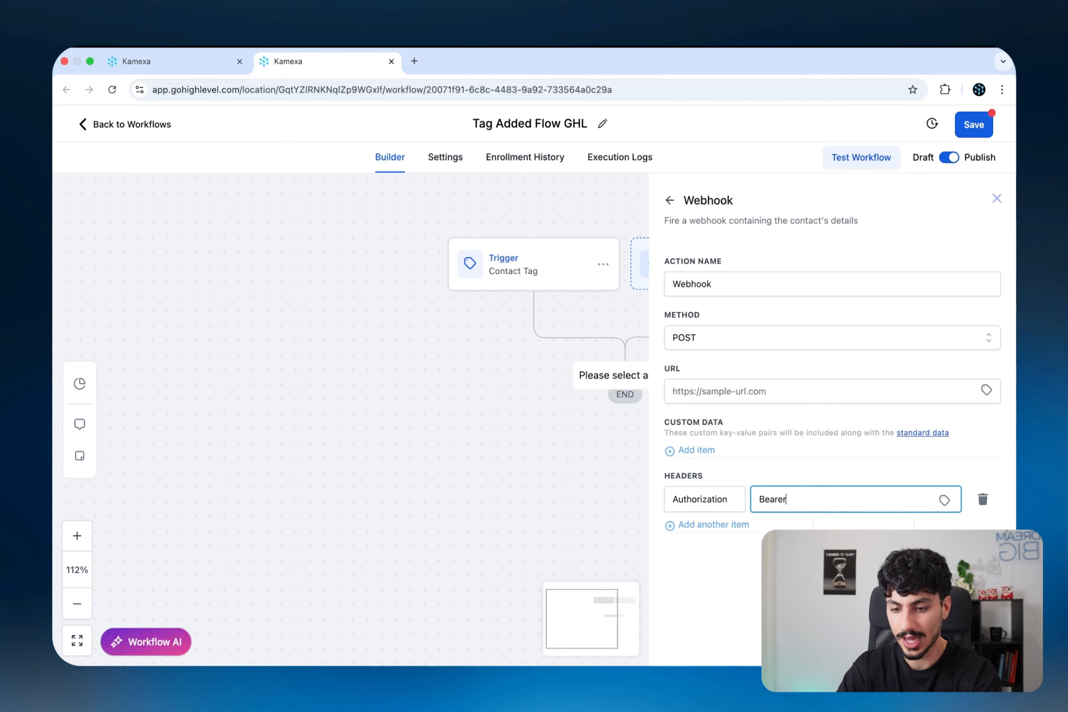
text( 12345)
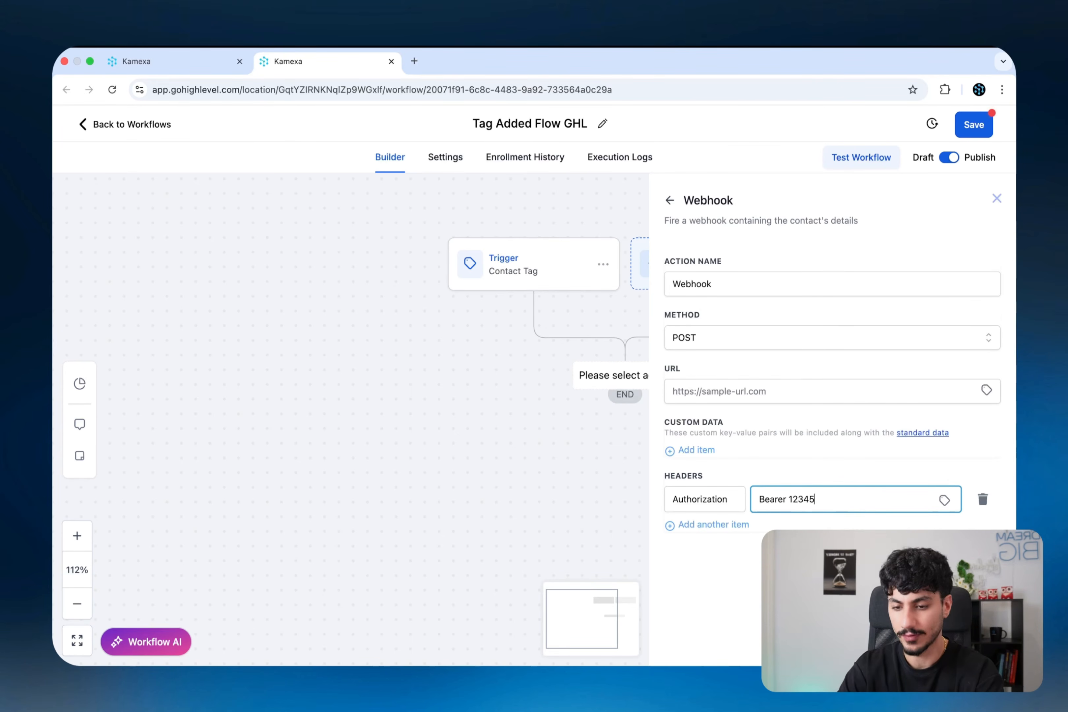
text(6)
click(824, 522)
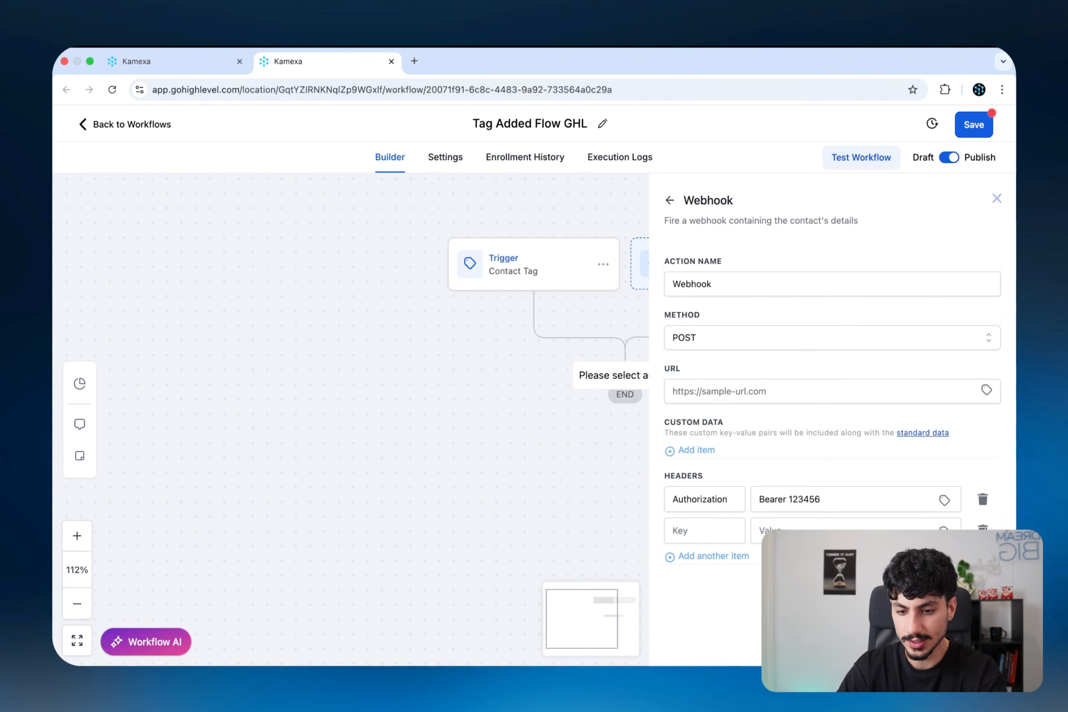
click(982, 529)
key(ctrl+Left)
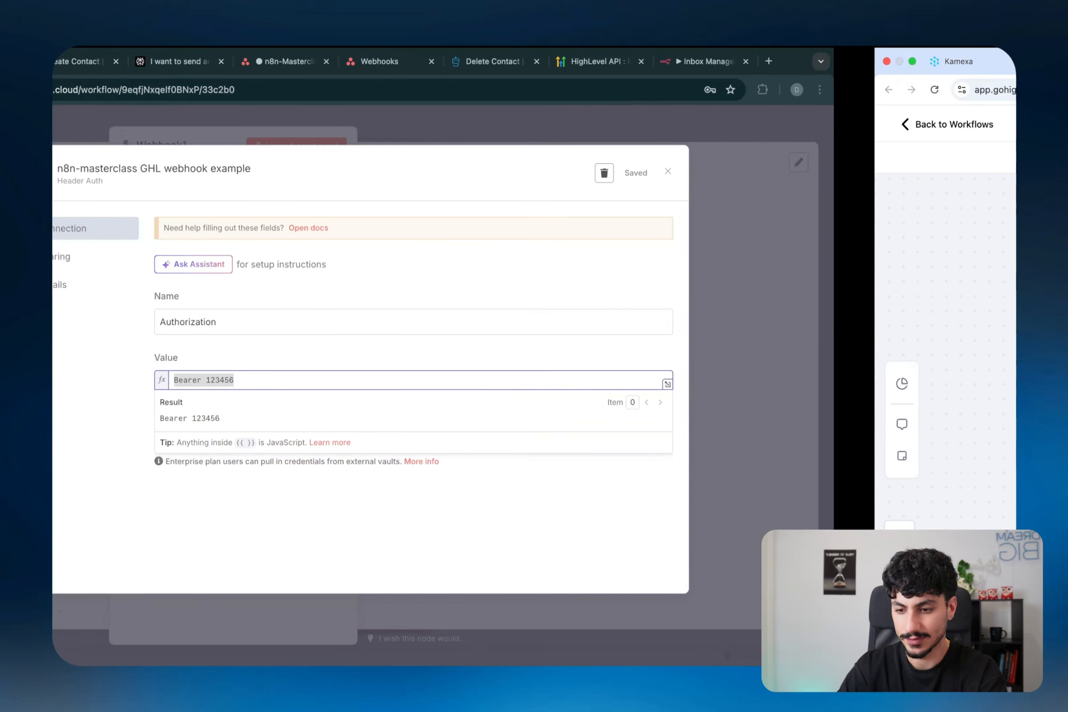
- Keep Webhook1's Respond at Immediately and display its Production URL ending ghl/n8nmasterclass
click(848, 171)
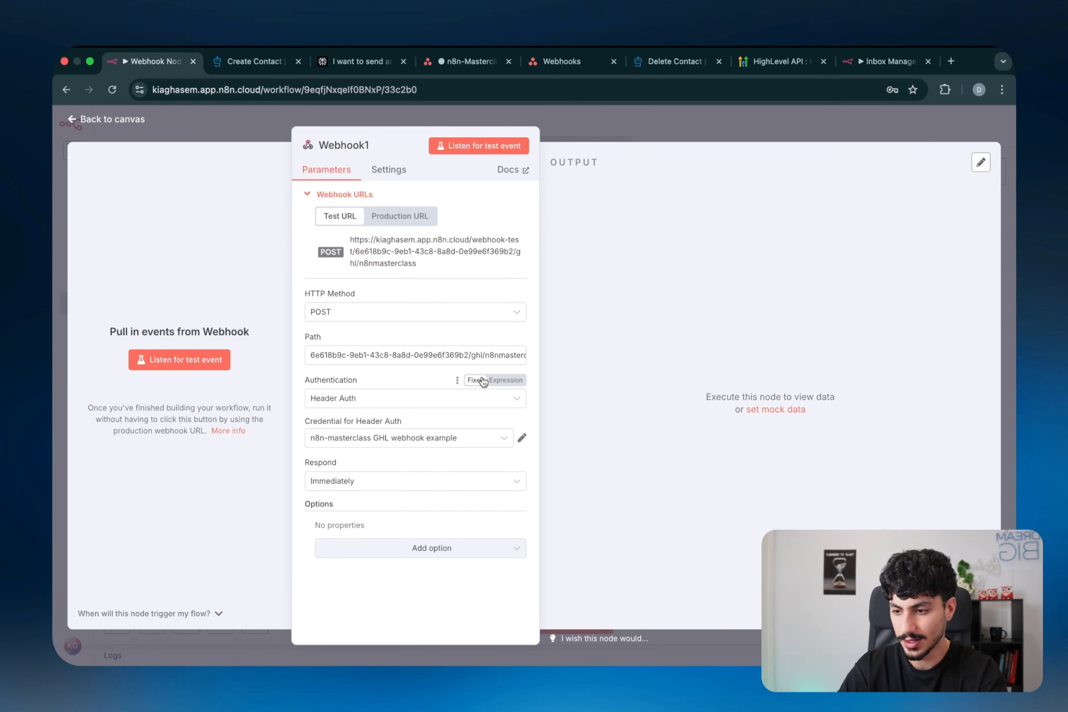
click(334, 481)
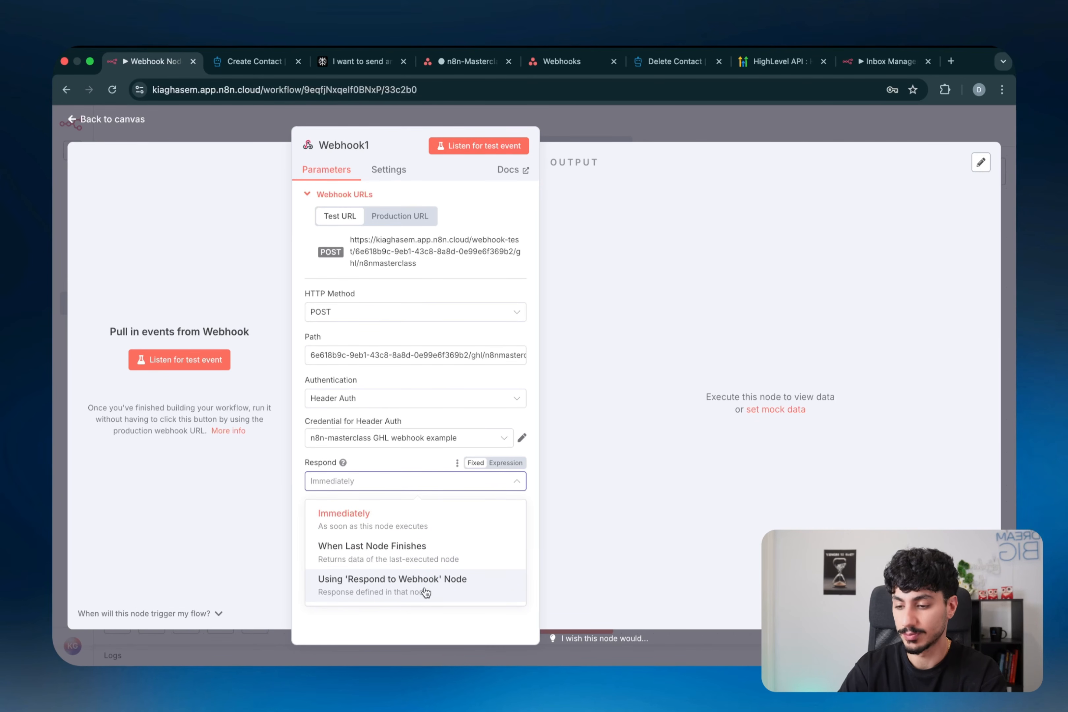
click(411, 516)
click(406, 489)
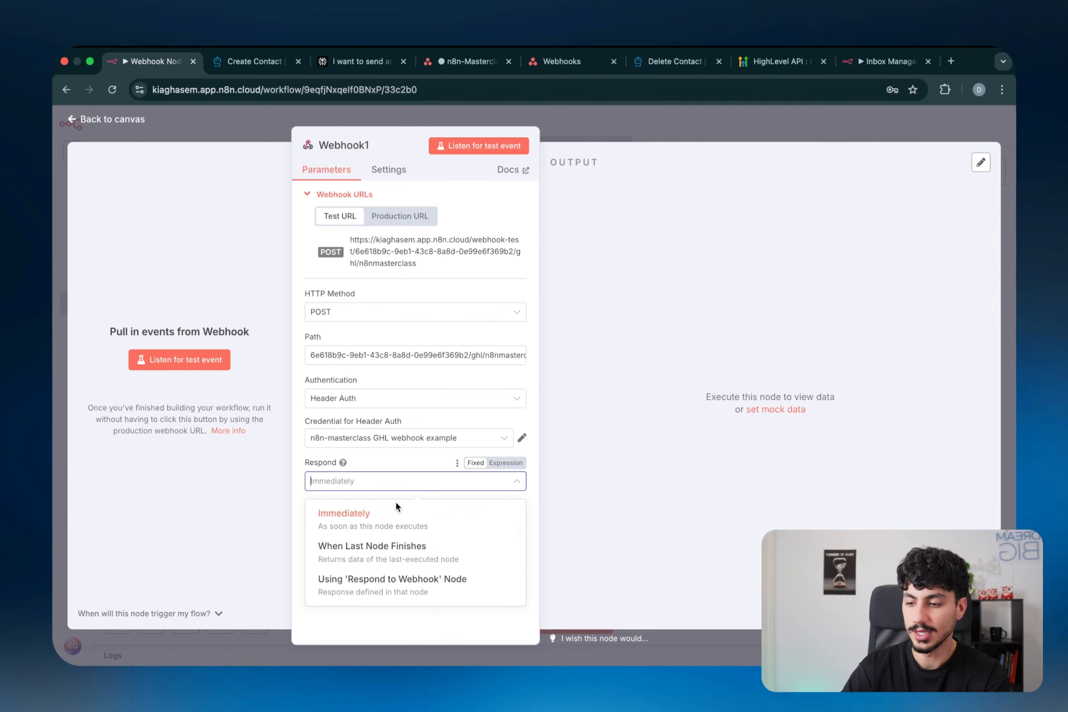
click(393, 507)
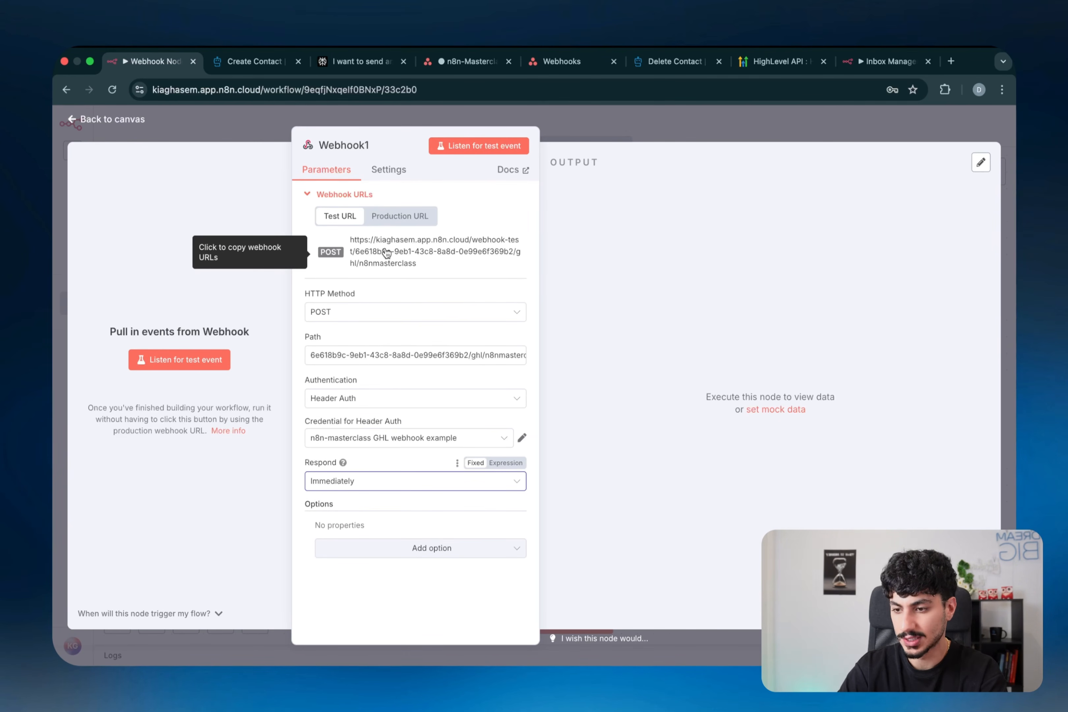
click(390, 222)
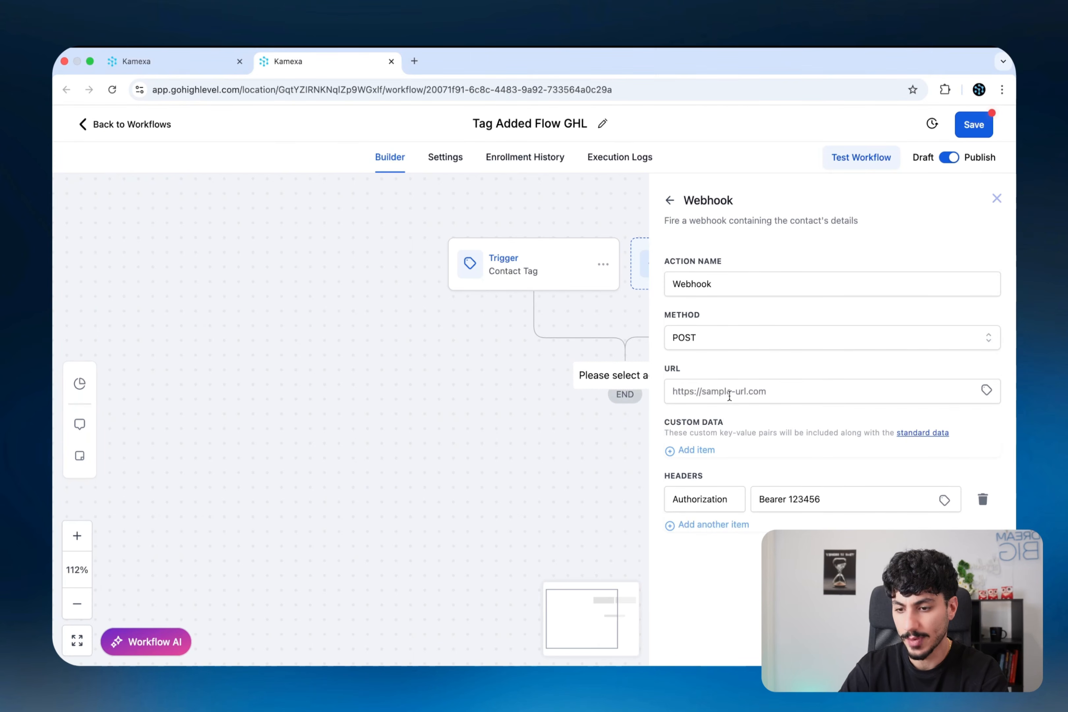
- Paste the n8n production webhook URL into the Webhook action's URL field and verify it
click(803, 391)
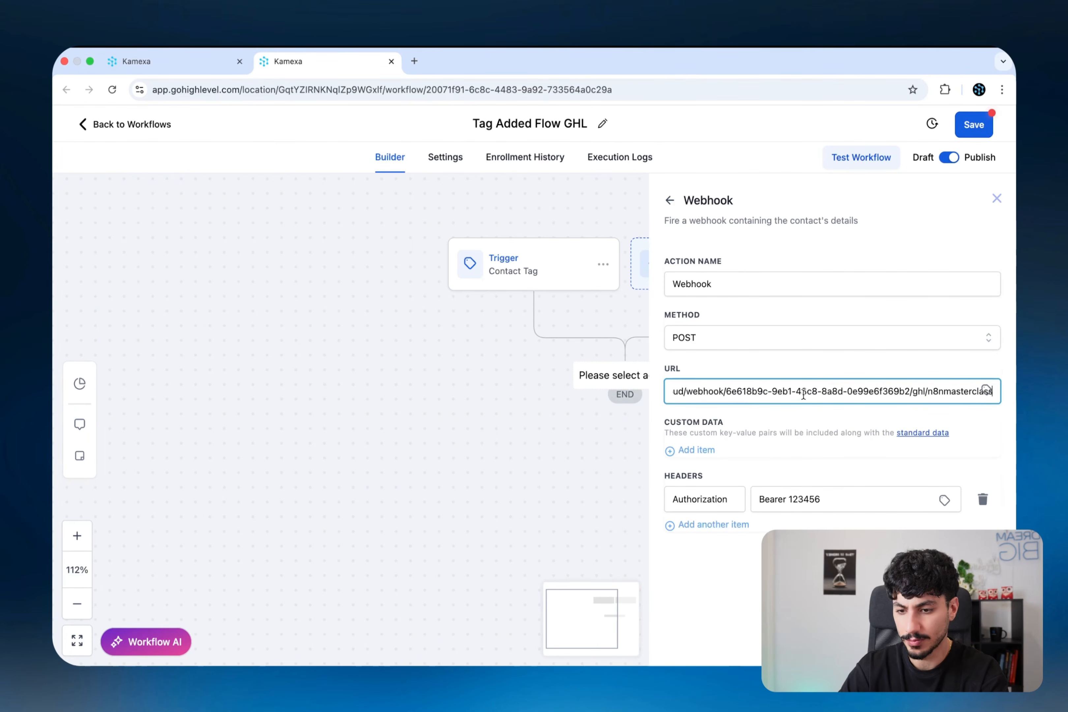
drag(766, 391, 995, 393)
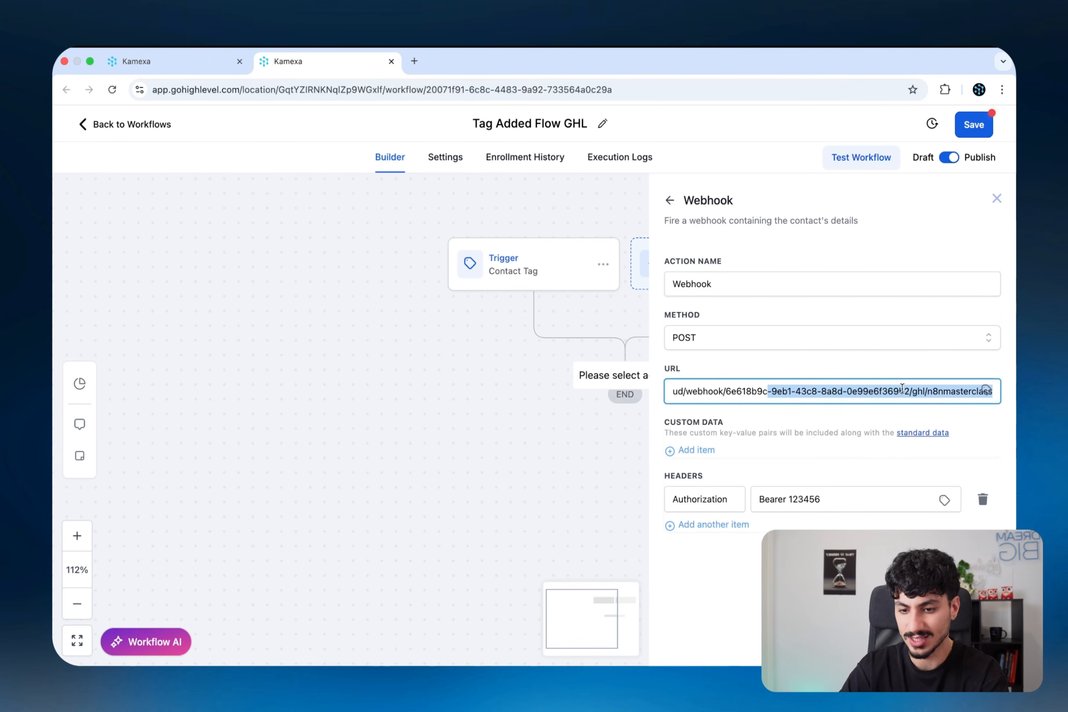
click(919, 405)
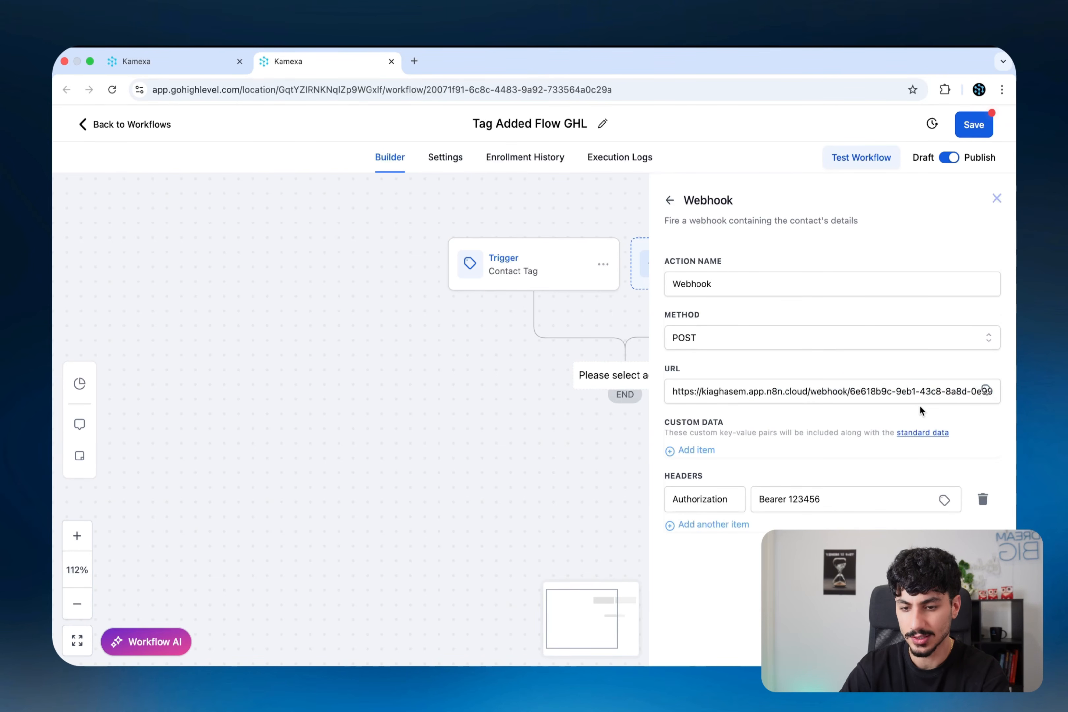
key(ctrl+Left)
key(ctrl+Right)
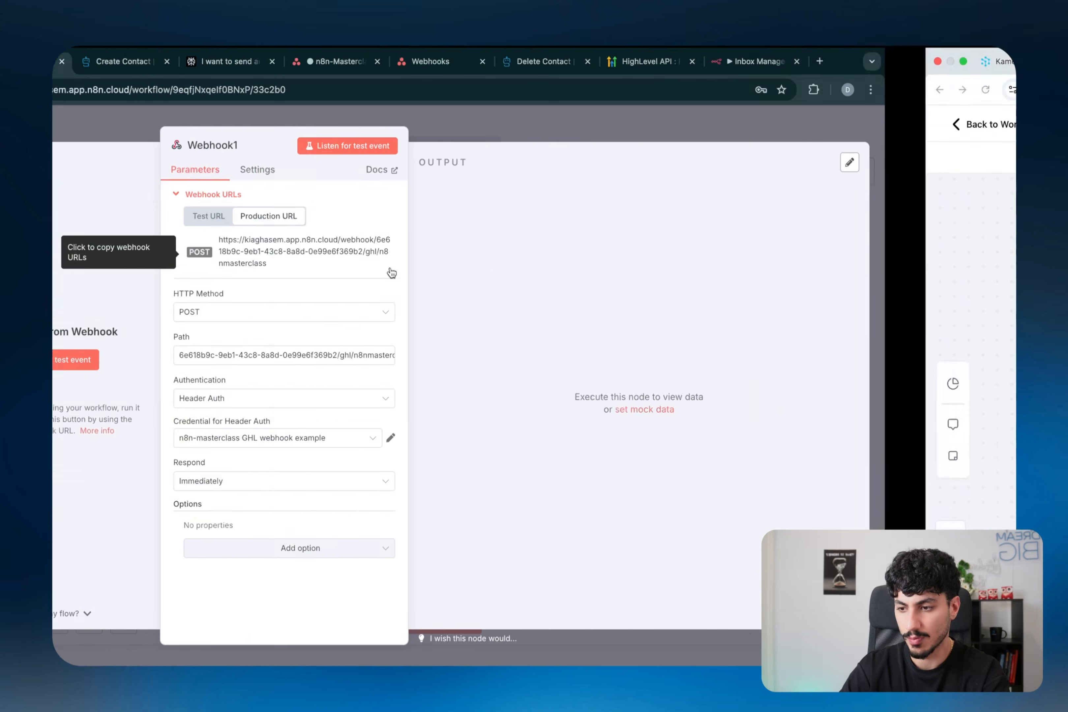
- Keep the Method as POST and add an empty Custom Data row
click(719, 345)
click(712, 370)
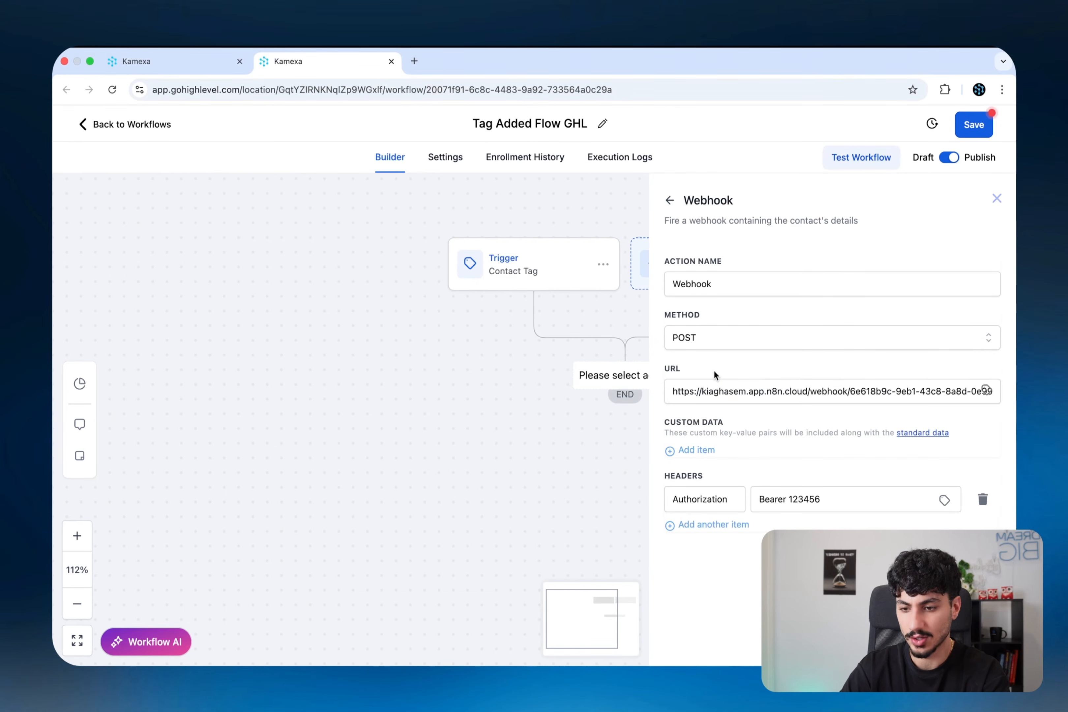
click(711, 452)
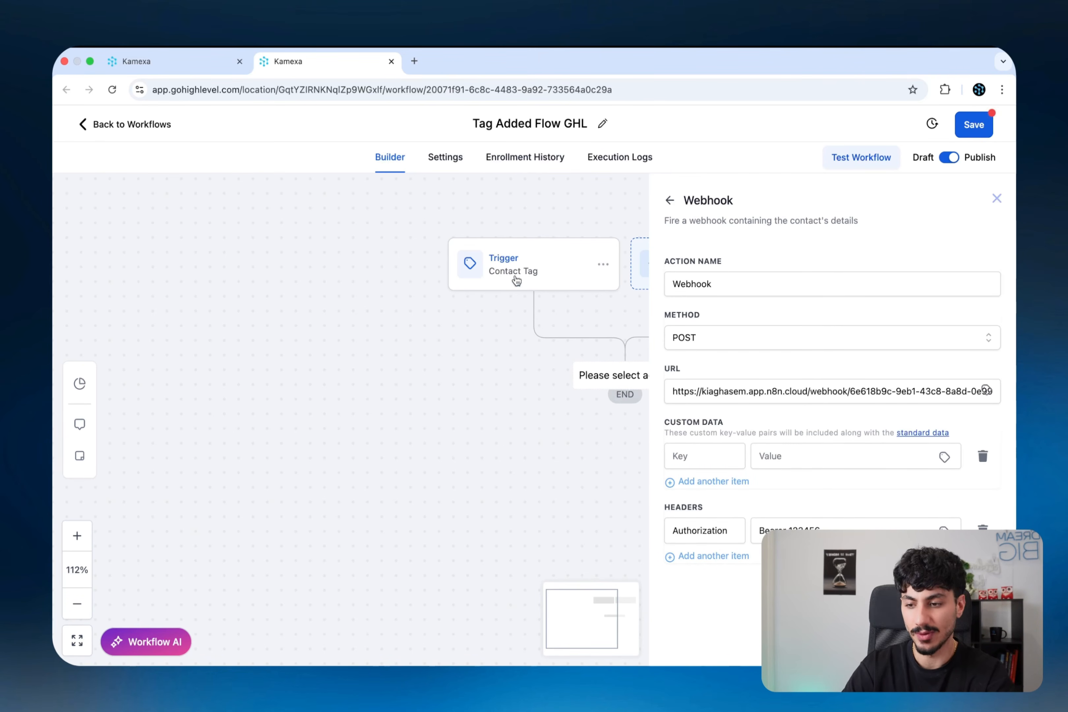
- Add two Custom Data rows to the webhook with keys name and email_address
click(706, 457)
click(699, 480)
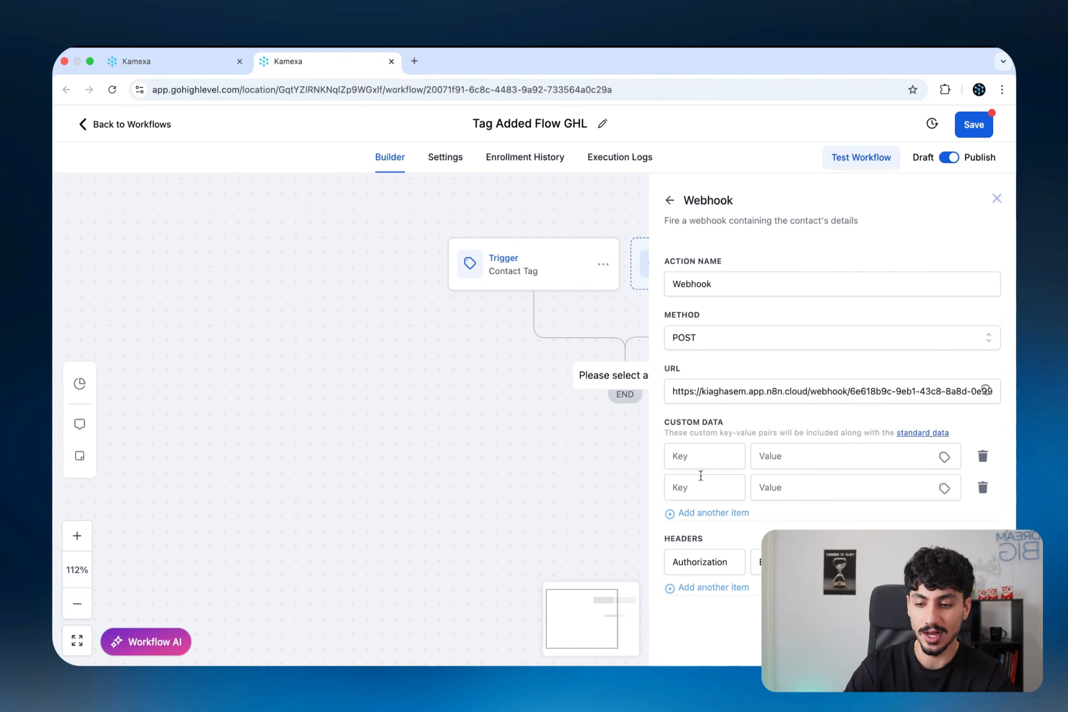
click(708, 457)
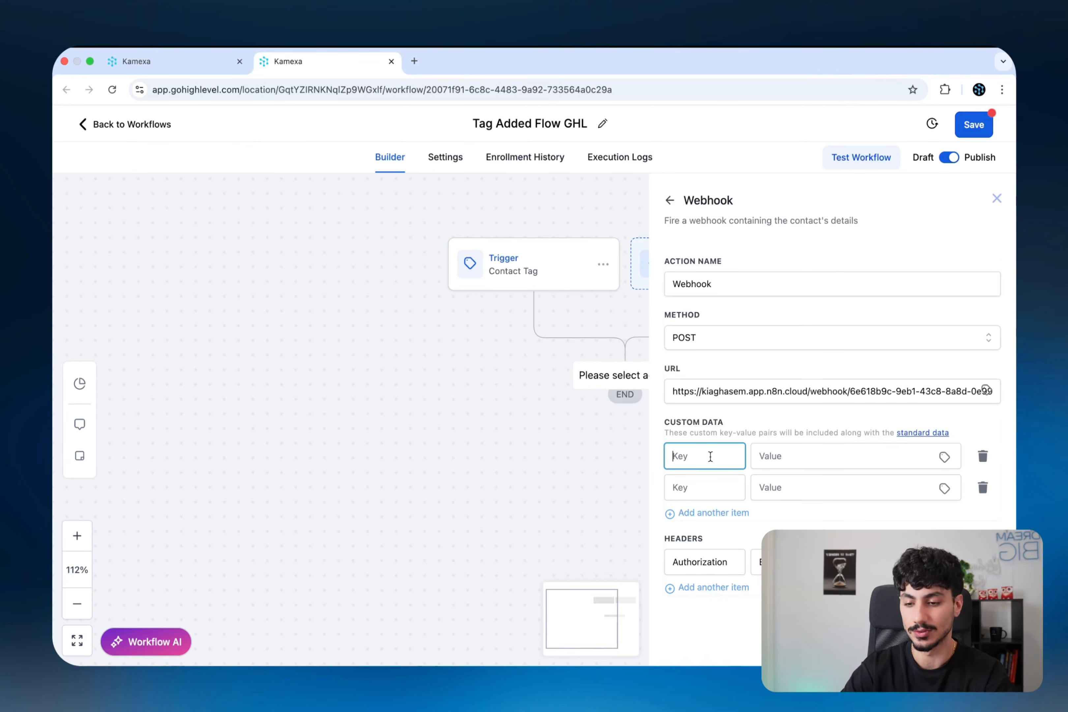
text(name)
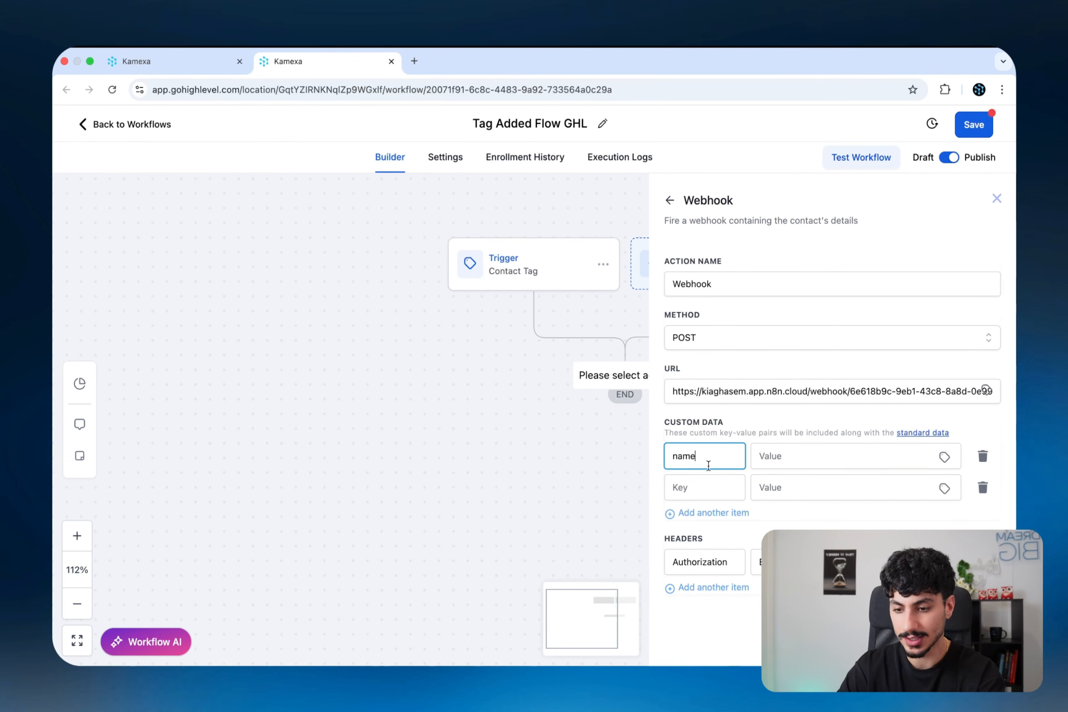
click(701, 480)
text(email_address)
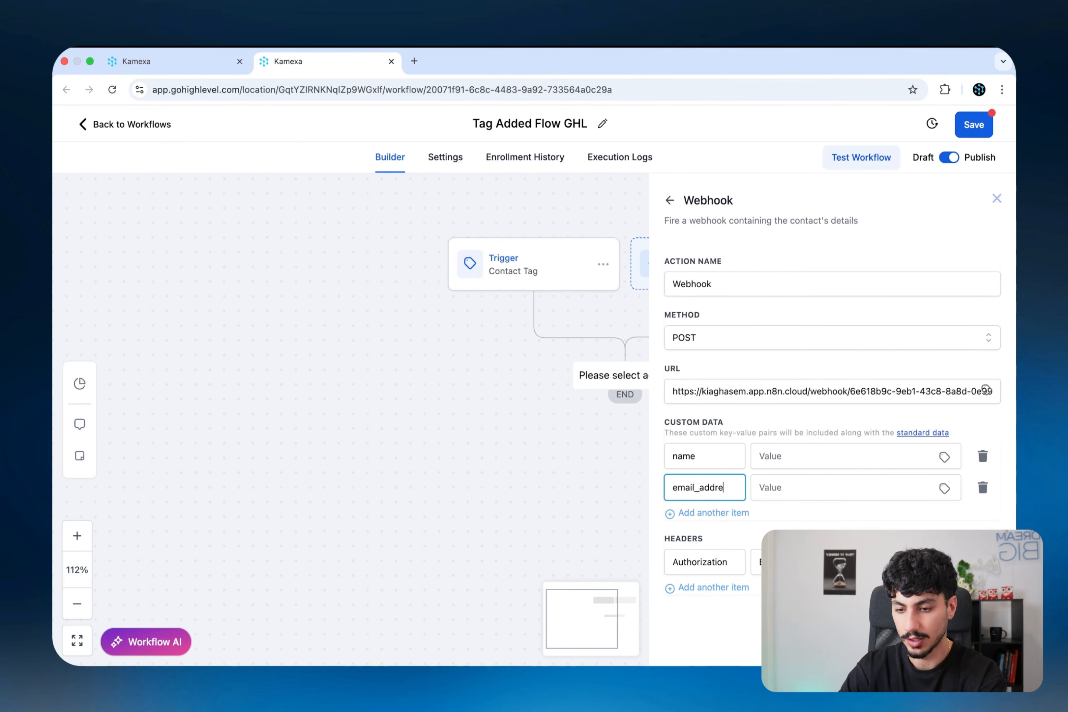
- Set the name value to {{contact.name}} and email_address to {{contact.email}} from Contact custom values
click(872, 456)
click(944, 456)
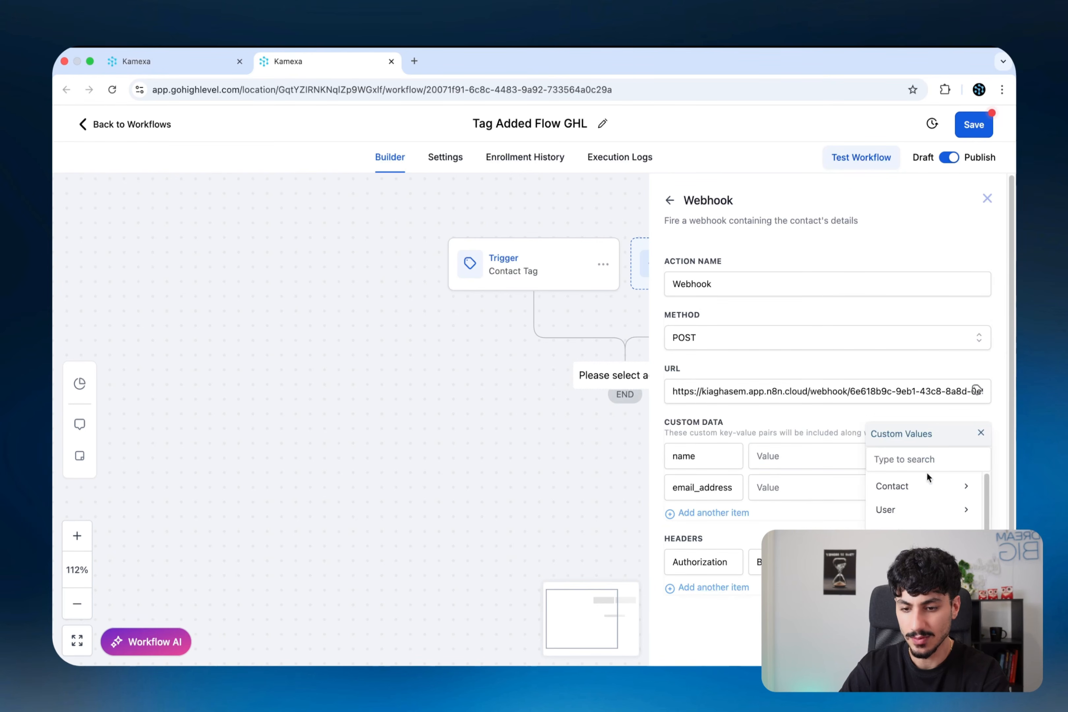
click(928, 485)
click(904, 489)
click(798, 494)
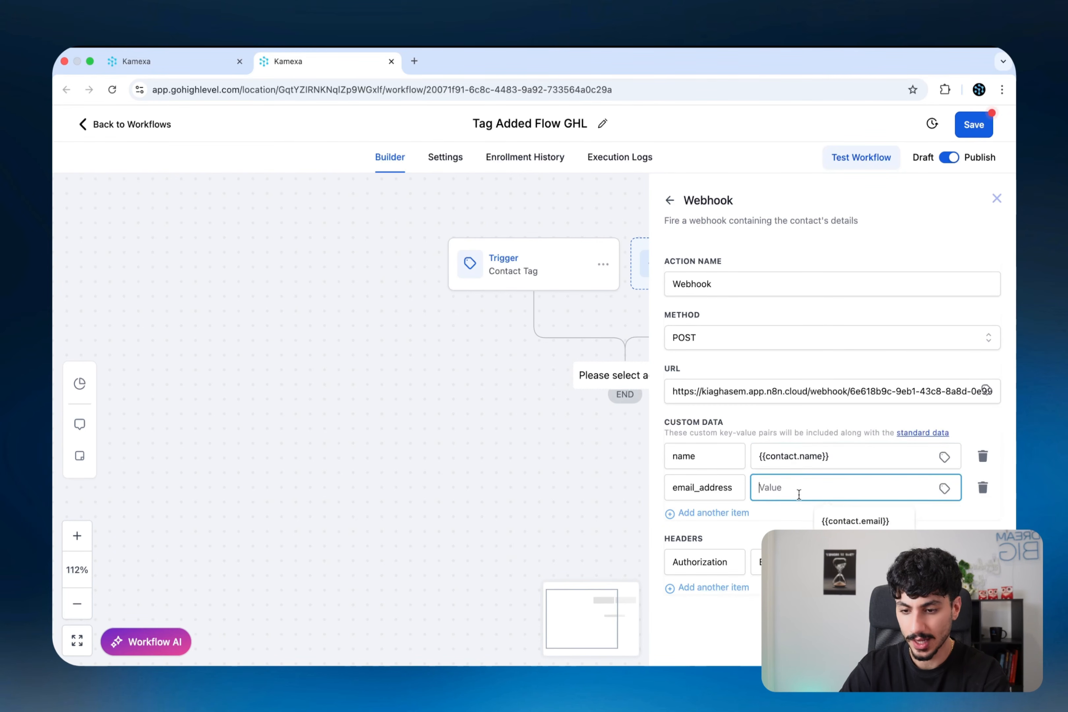
click(944, 488)
click(942, 489)
click(887, 528)
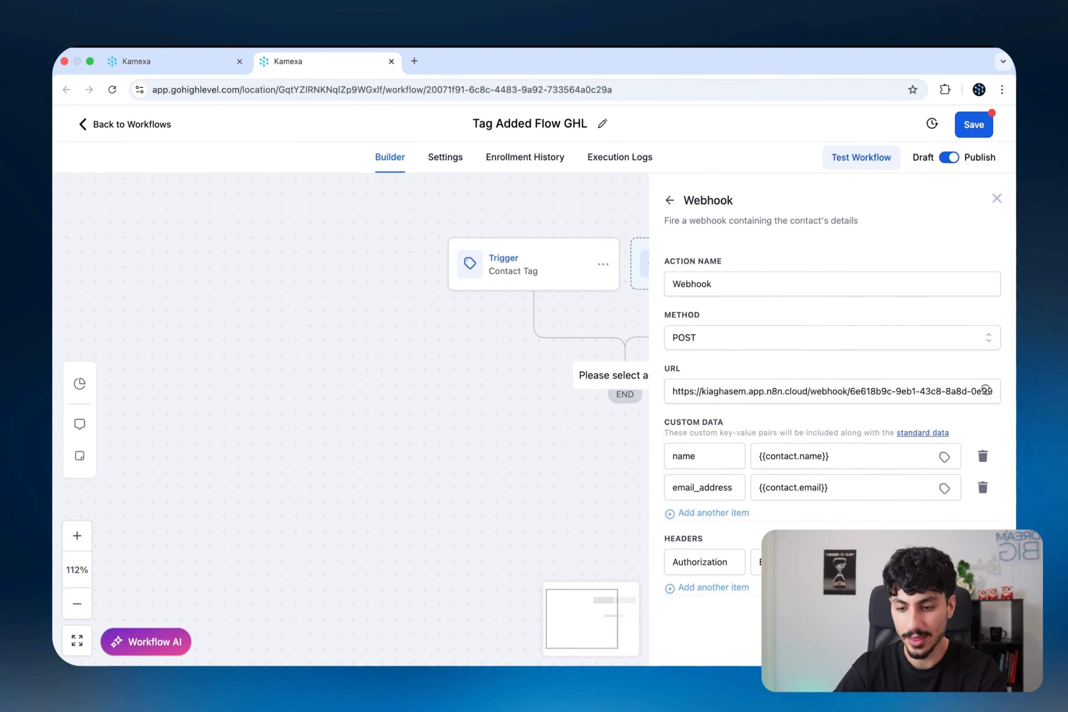
- Close the webhook settings, save Tag Added Flow GHL, then save the n8n workflow
scroll(548, 285, right, 2)
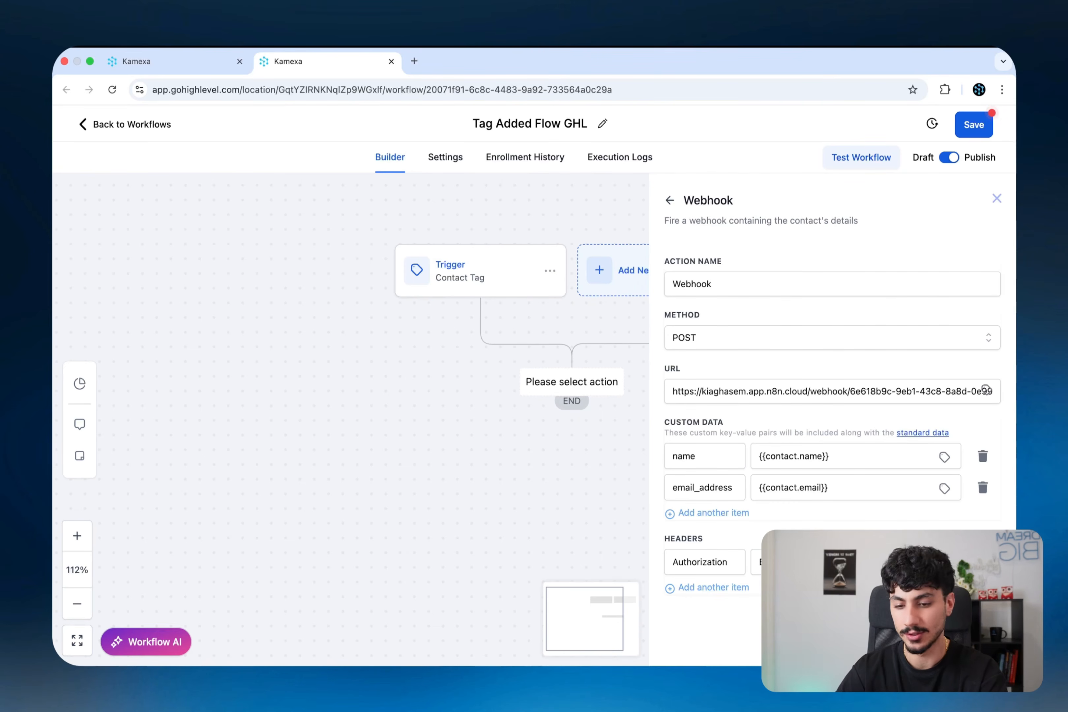
click(969, 643)
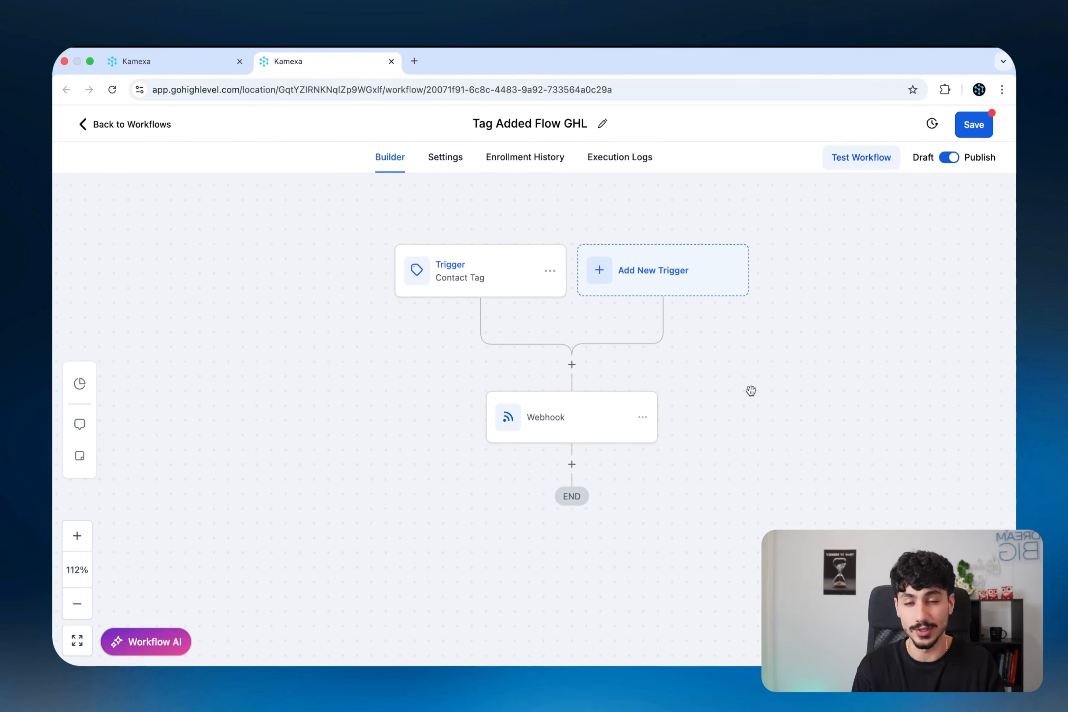
click(964, 127)
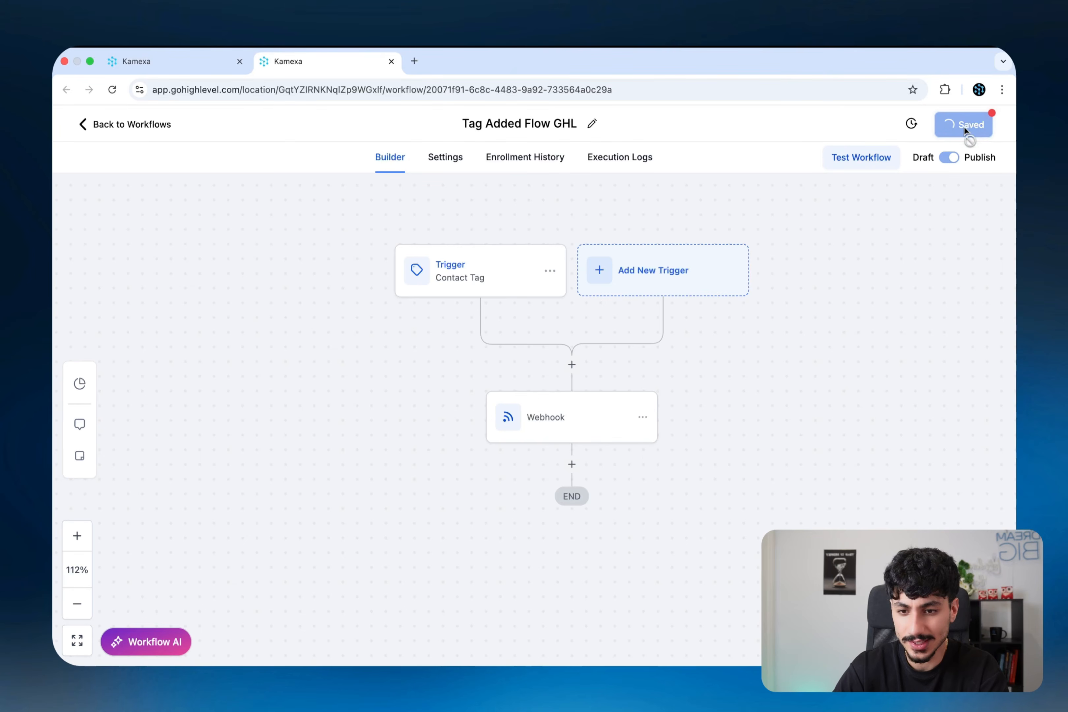
key(super+grave)
click(818, 125)
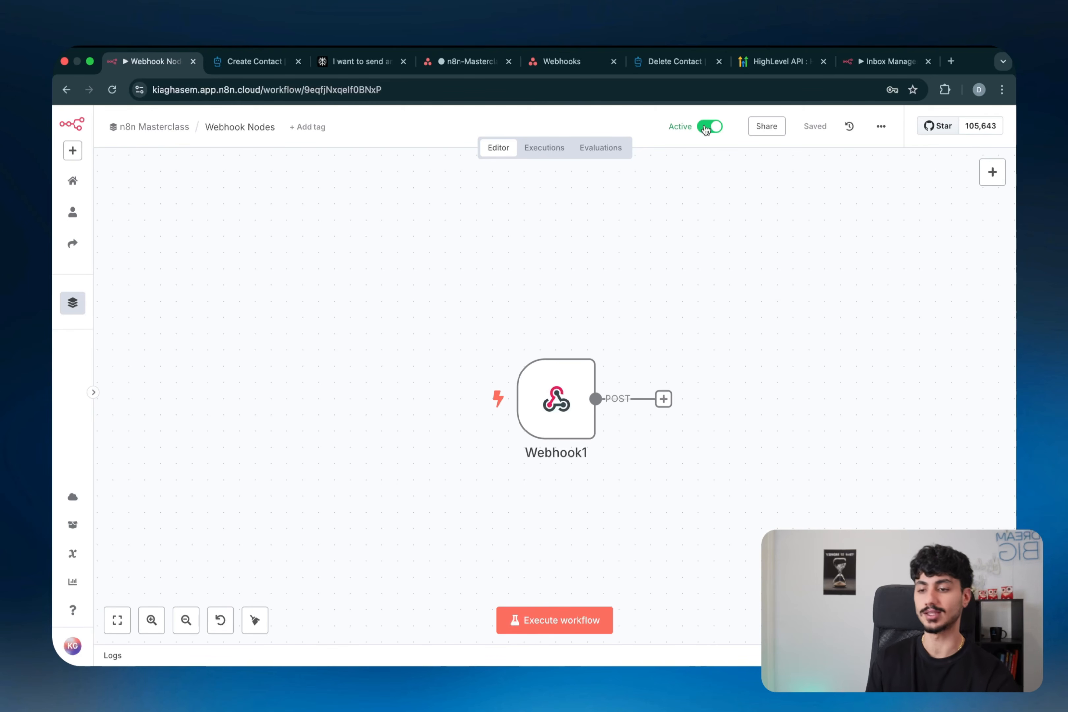
- Select the Webhook1 node in the active Webhook Nodes workflow
drag(773, 240, 431, 589)
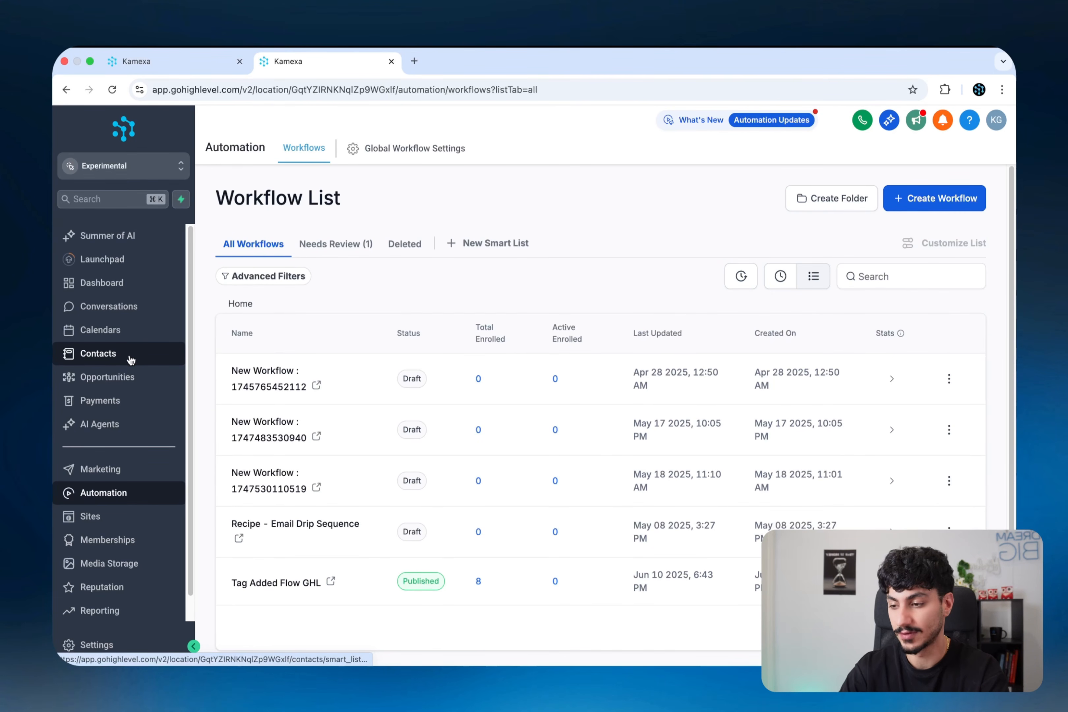
- Add the n8n - masterclass tag to the test contact's record, then return to n8n
click(130, 360)
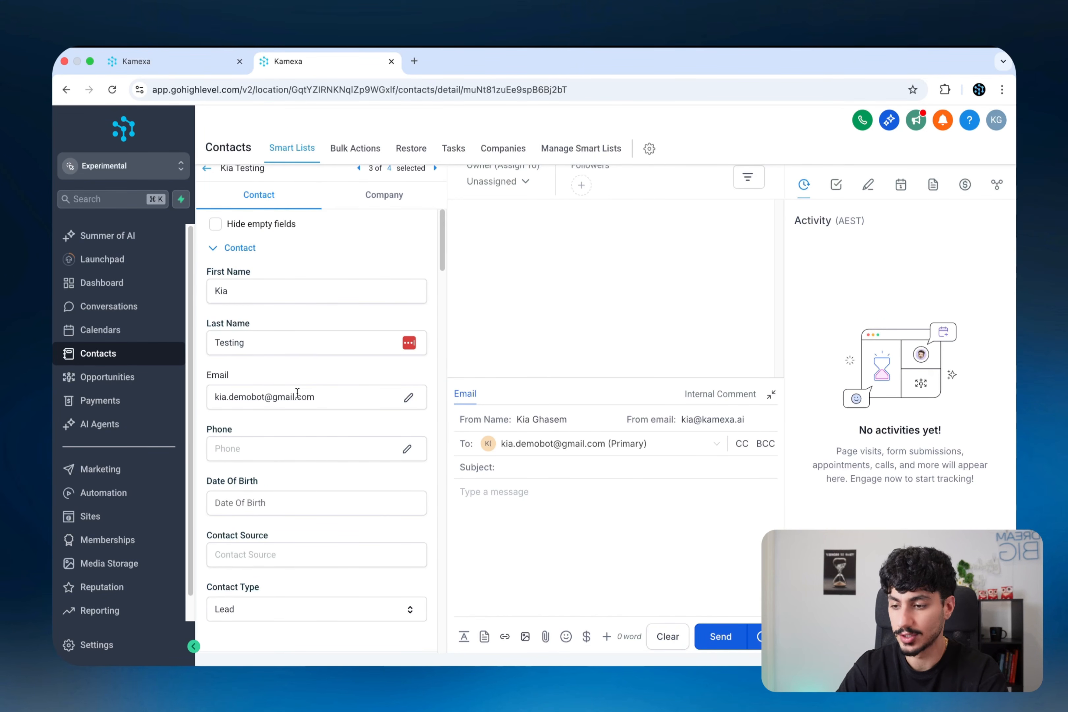
scroll(297, 392, down, 10)
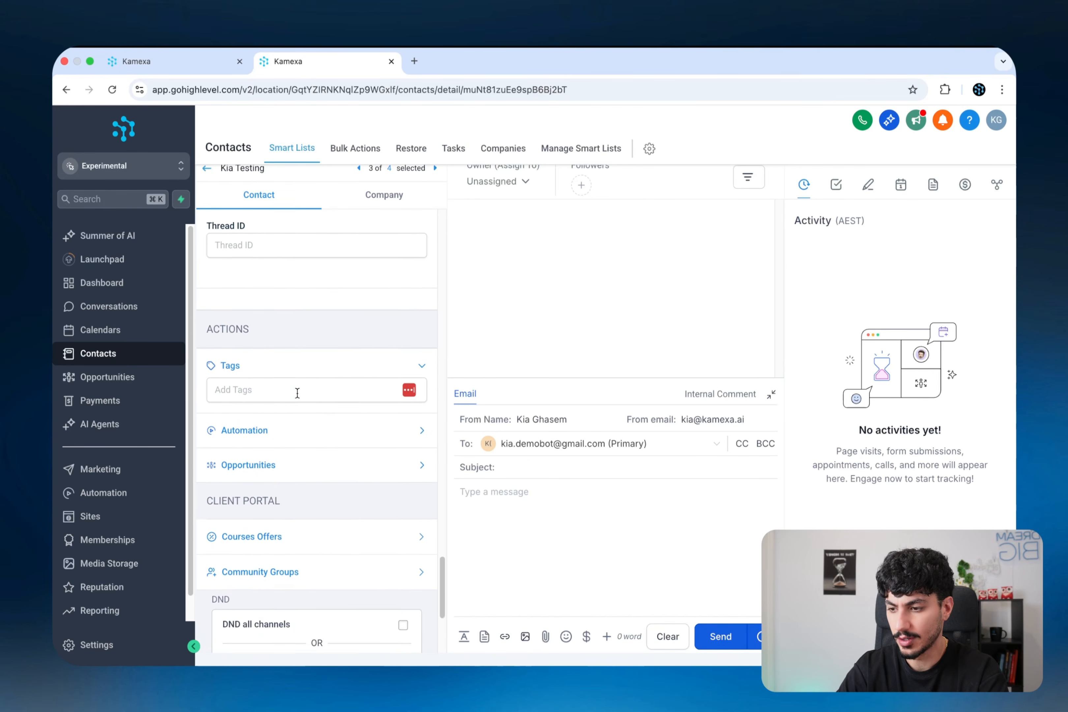
click(296, 392)
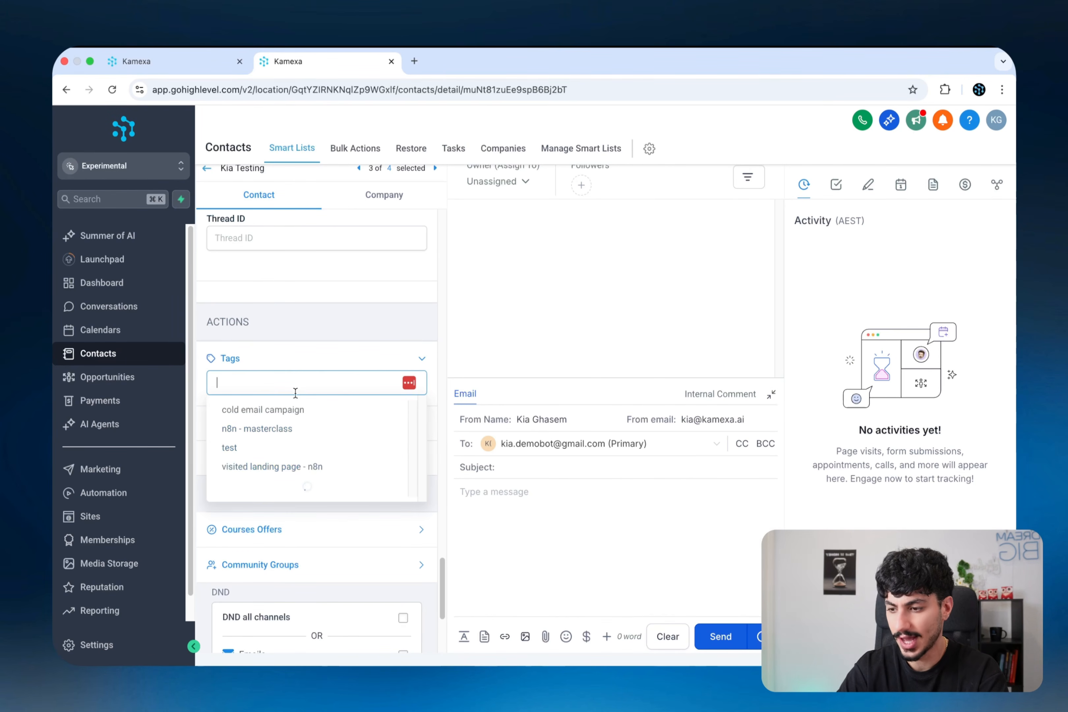
click(264, 430)
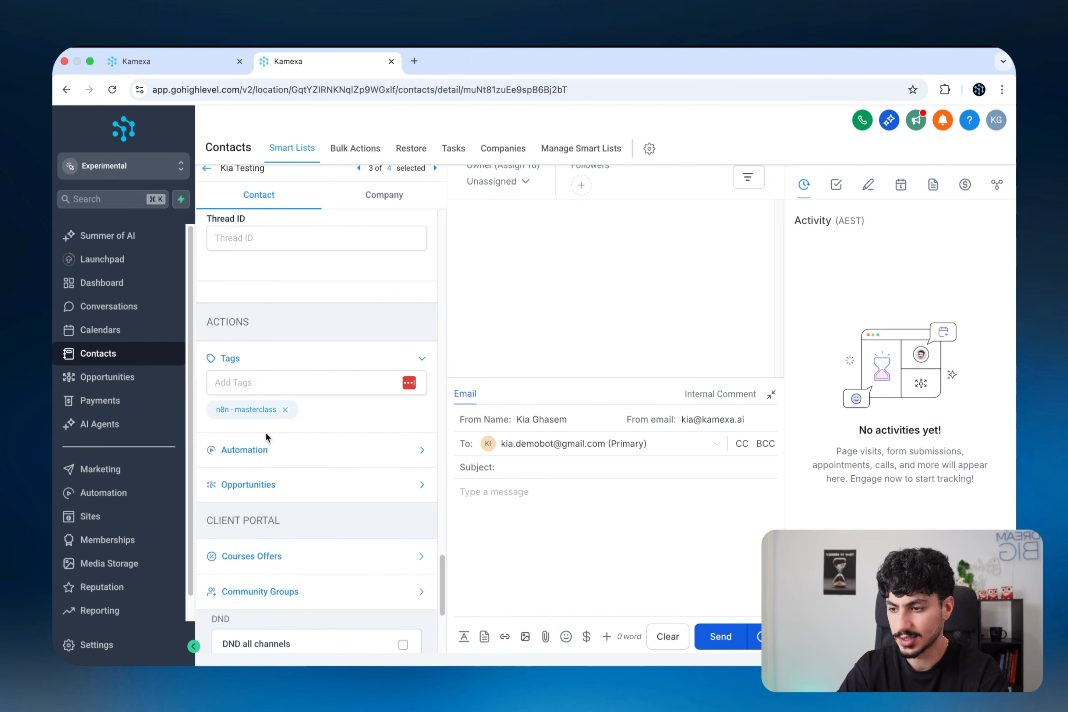
key(super+Tab)
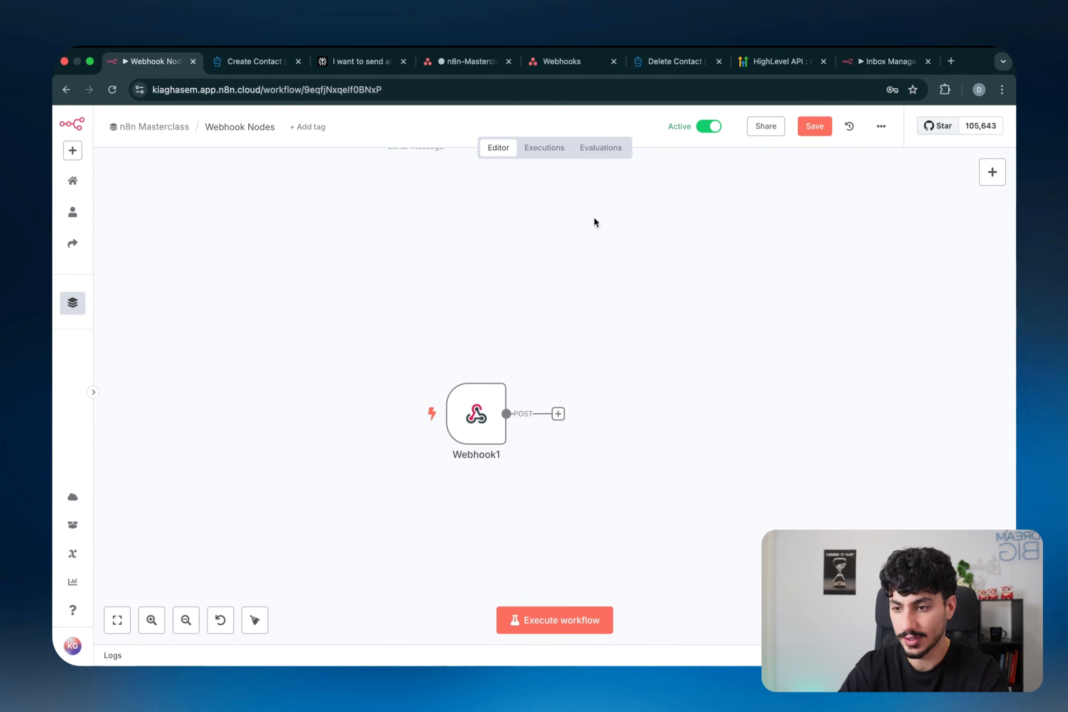
- Open Webhook1's received data from the latest execution in the Executions view
click(544, 155)
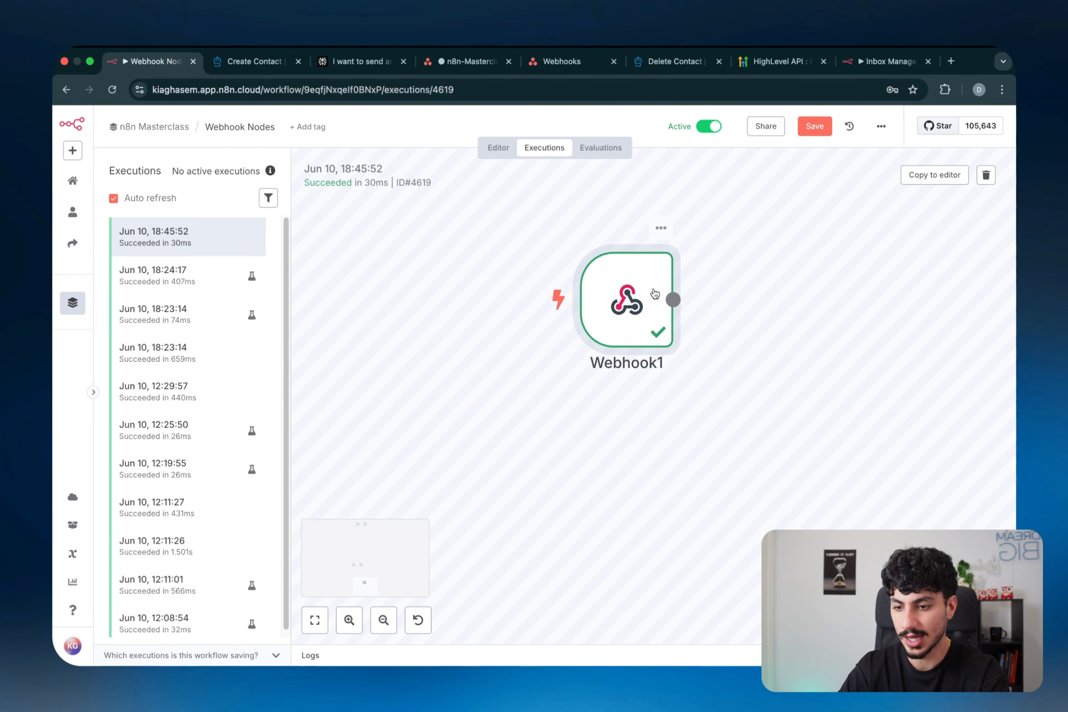
double_click(625, 301)
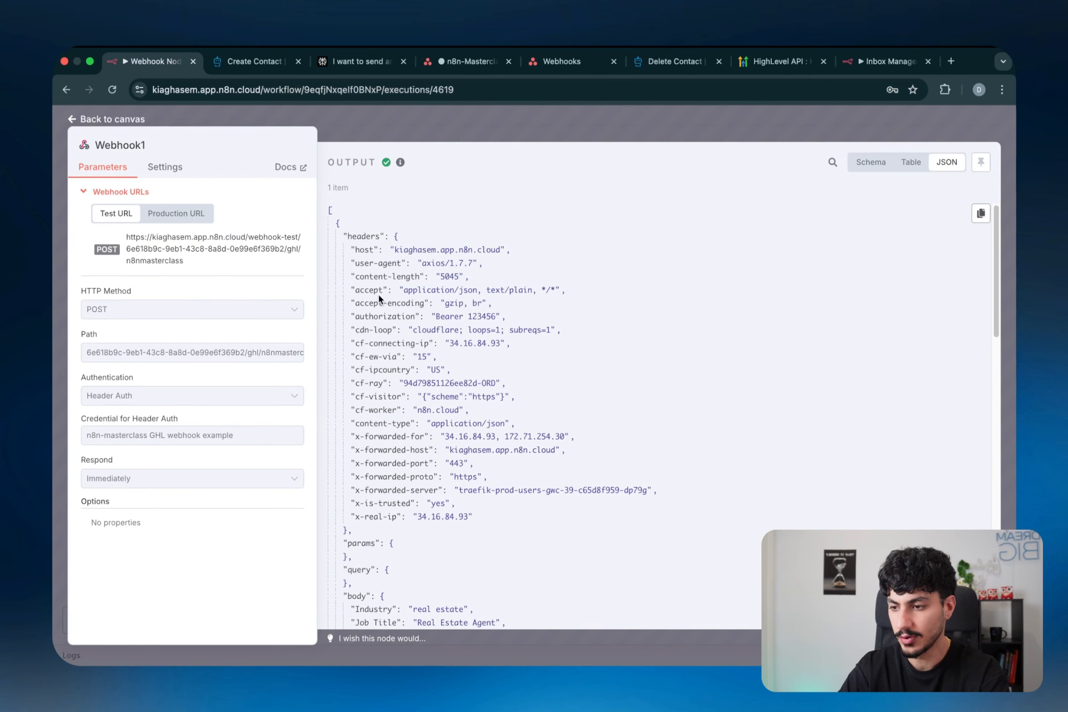
scroll(378, 298, down, 5)
scroll(378, 298, up, 4)
scroll(379, 298, down, 10)
scroll(379, 297, up, 11)
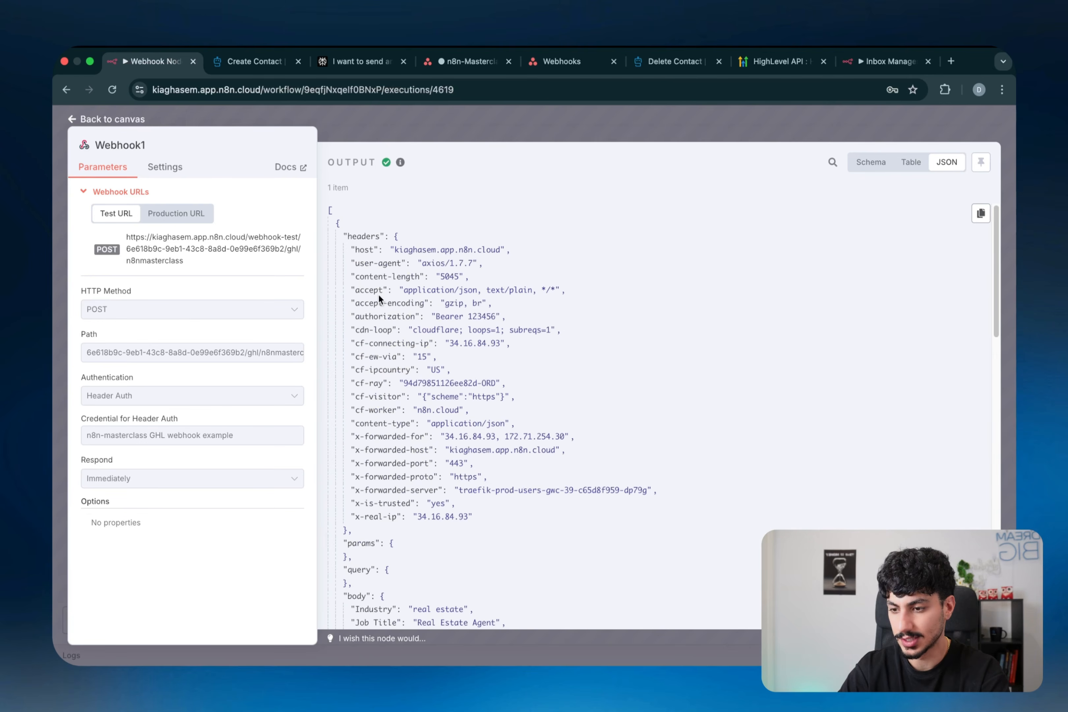
scroll(402, 327, down, 10)
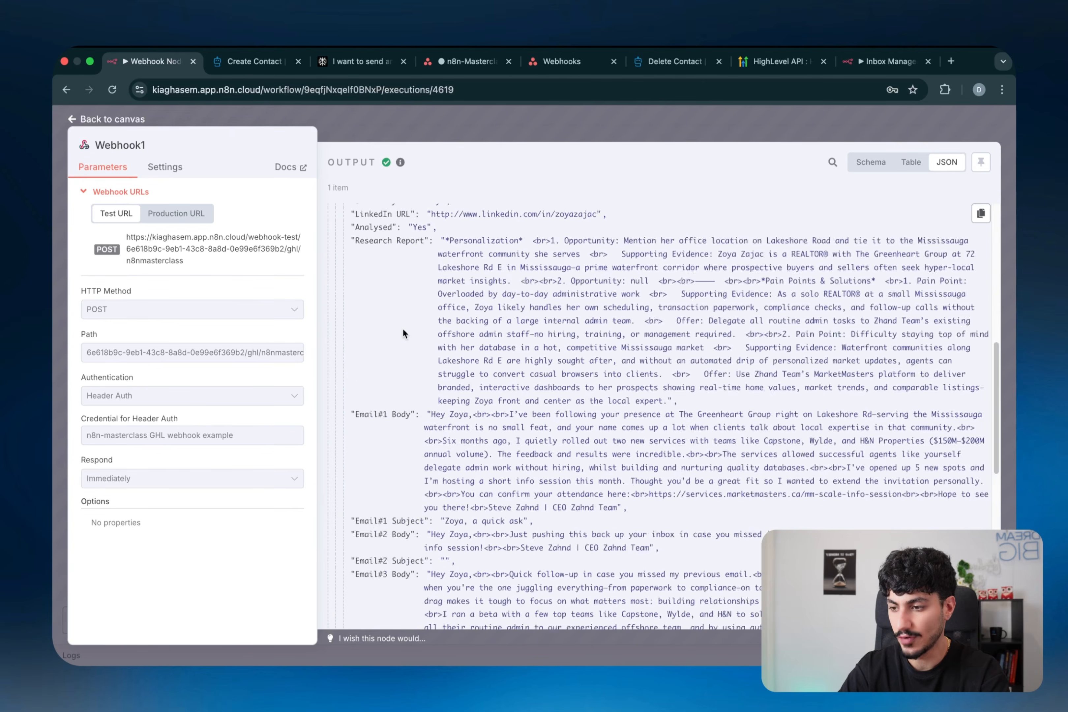
- Highlight the contact name and customData email_address values, then close the node view
click(404, 330)
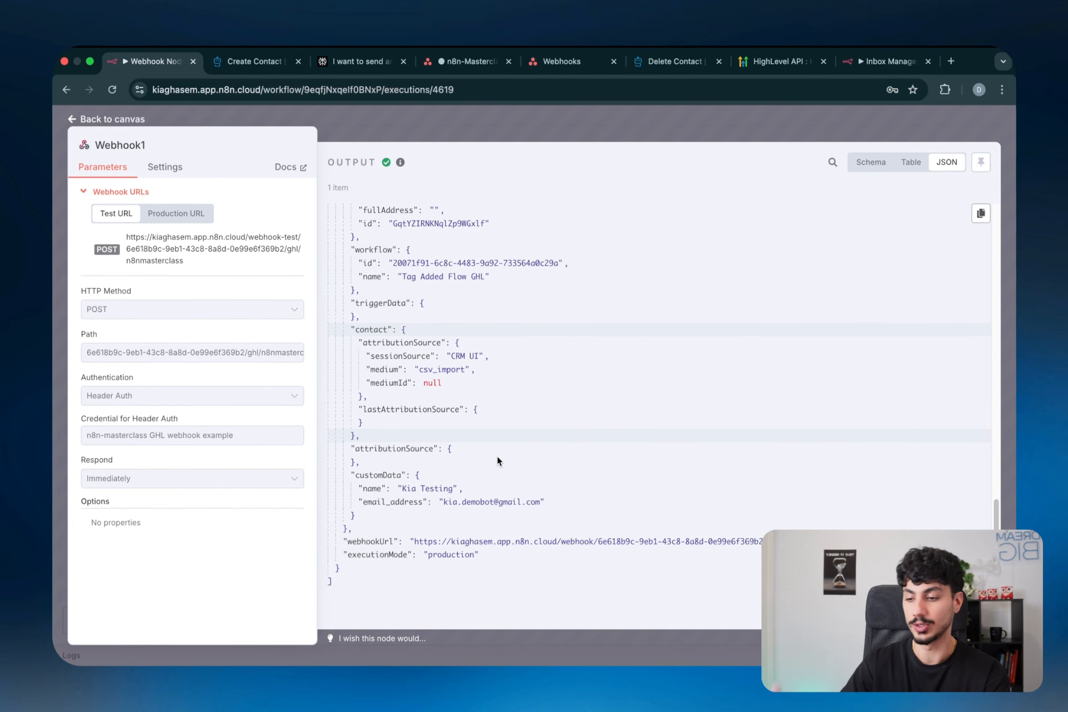
double_click(413, 489)
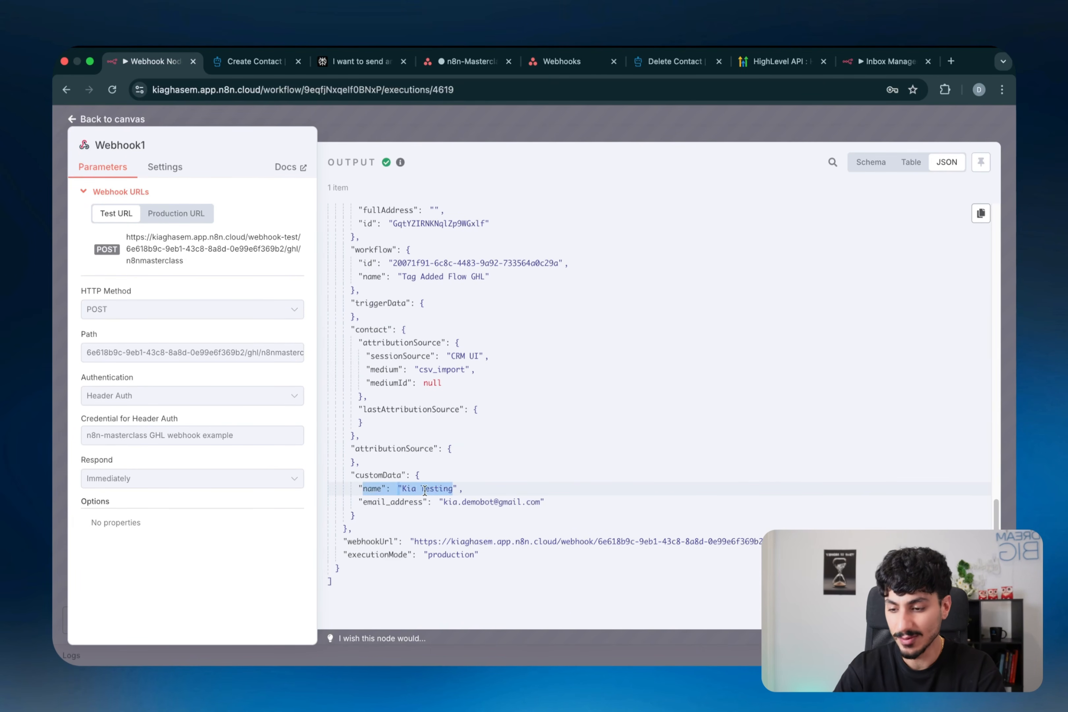
double_click(373, 503)
drag(444, 504, 528, 504)
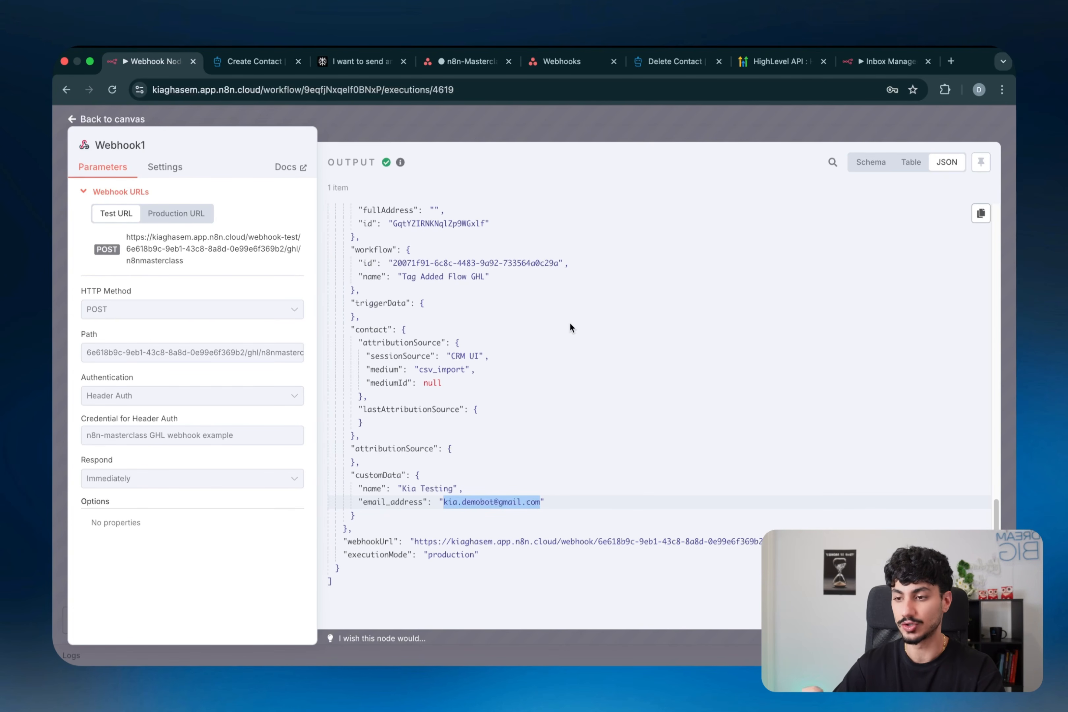
key(Escape)
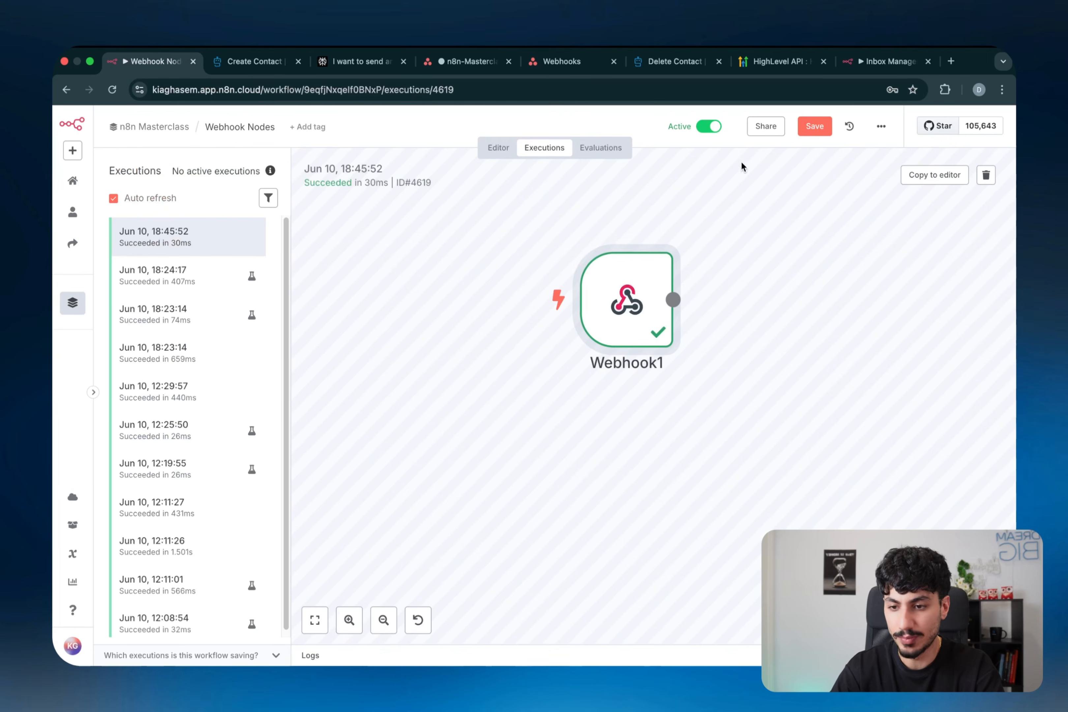
- Copy the execution to the editor and add a Gmail node after Webhook1
click(927, 174)
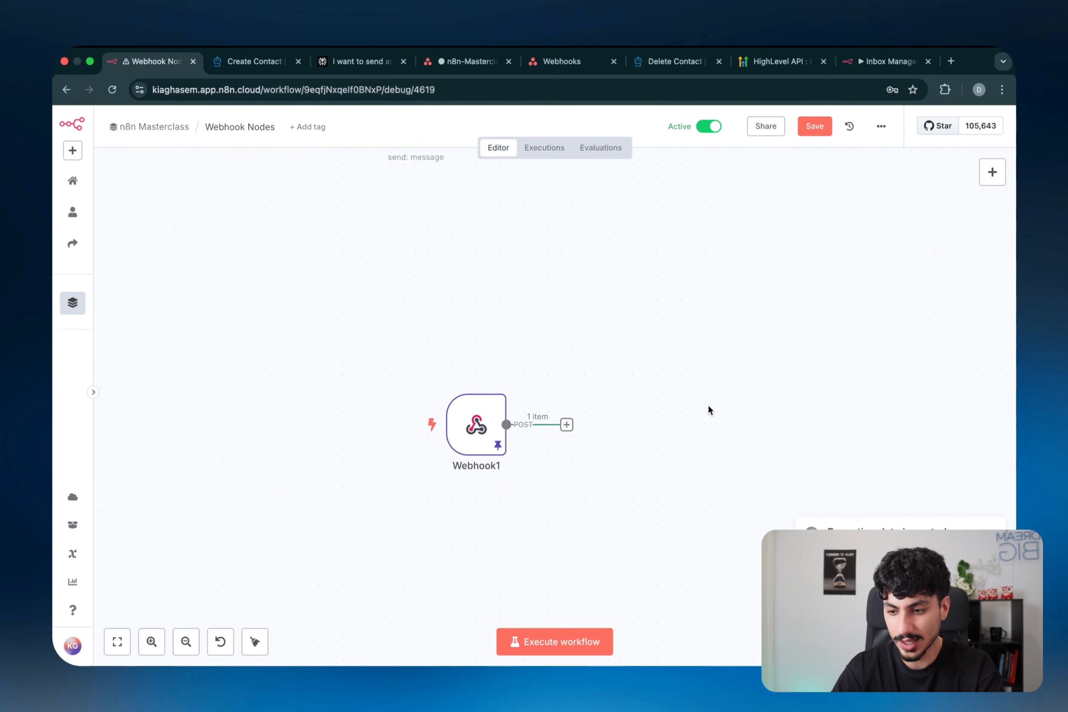
double_click(395, 454)
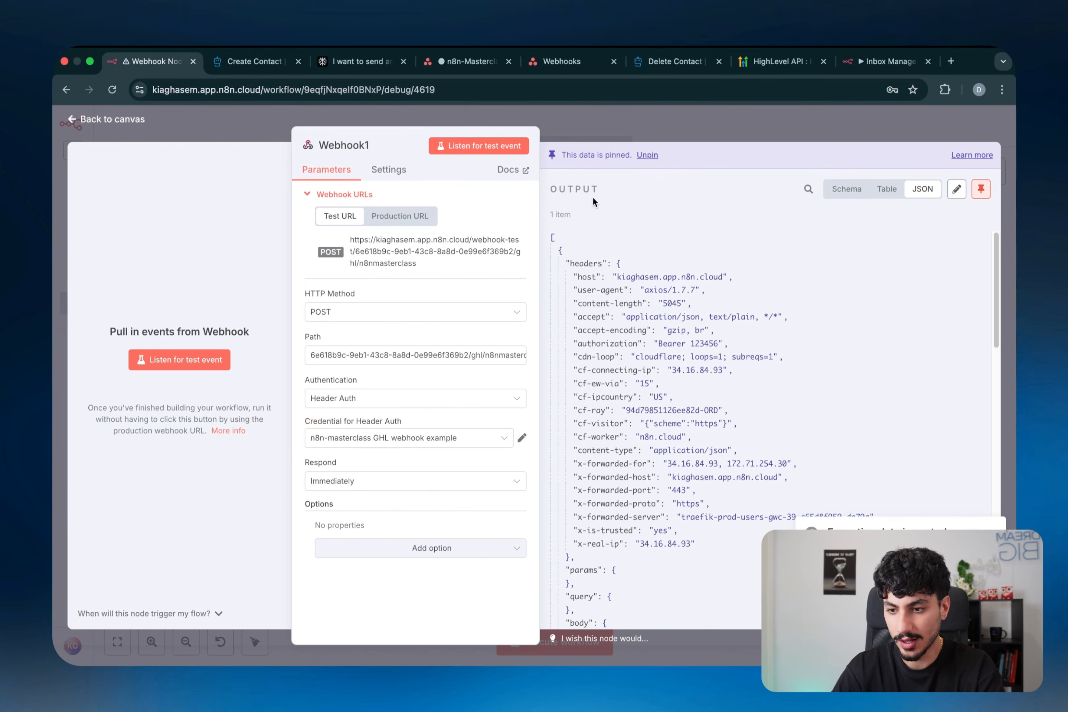
click(638, 134)
click(526, 429)
text(gmail)
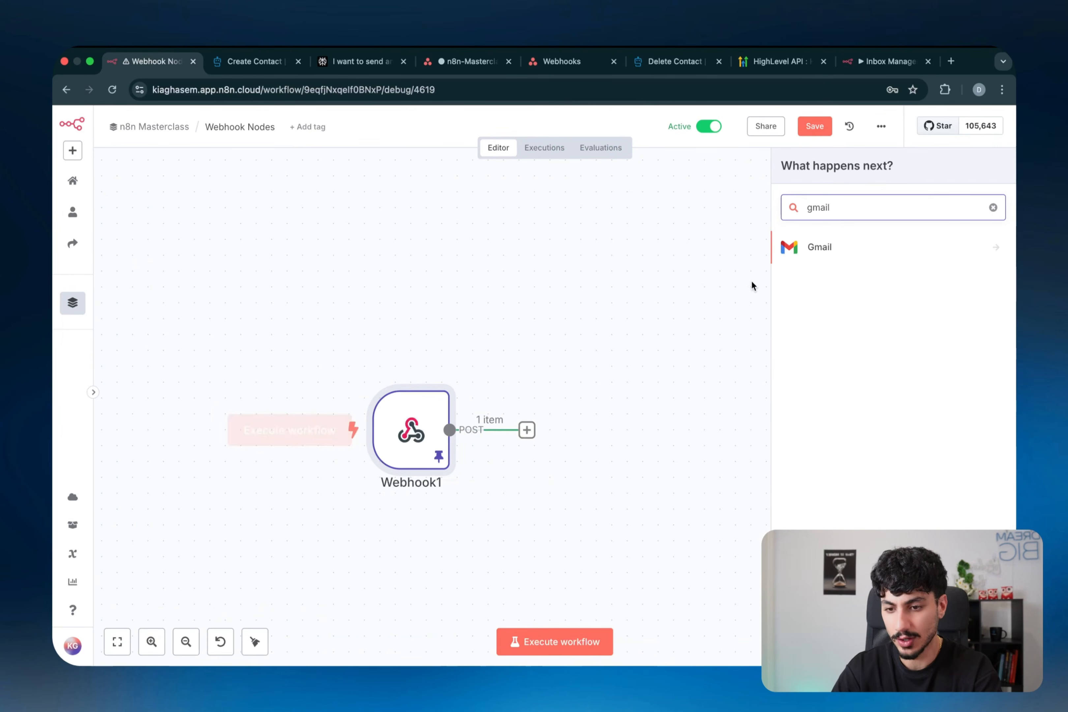
key(Return)
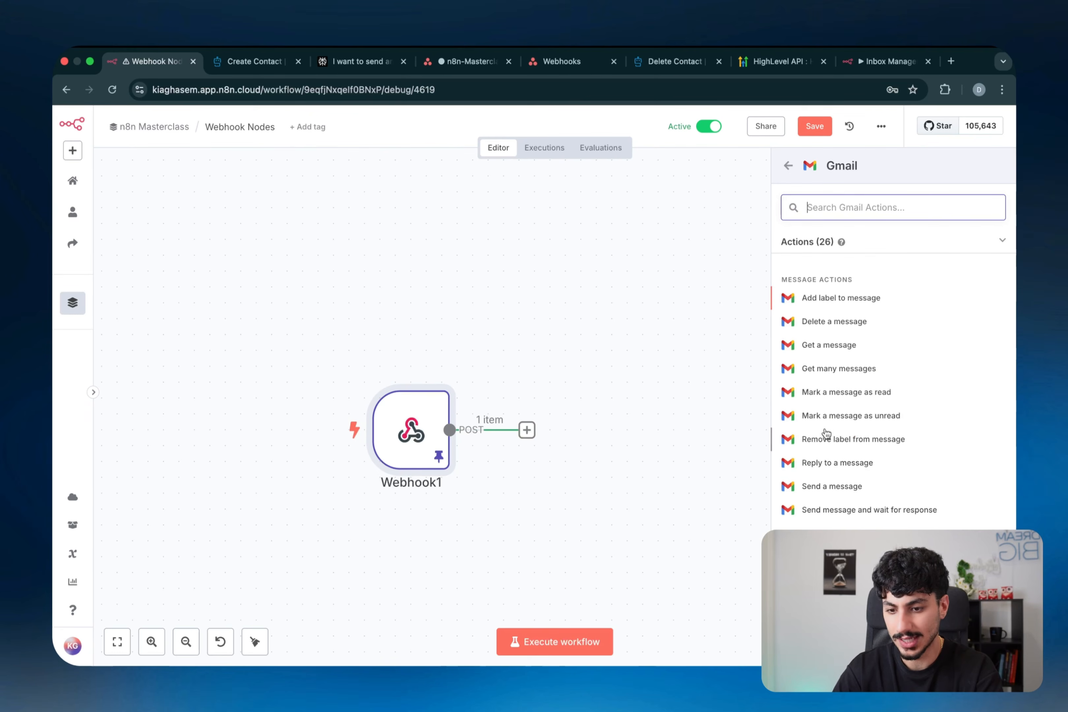
- Write the message 'tagged' with 'name -' and 'email -' lines using the customData fields
scroll(827, 432, down, 7)
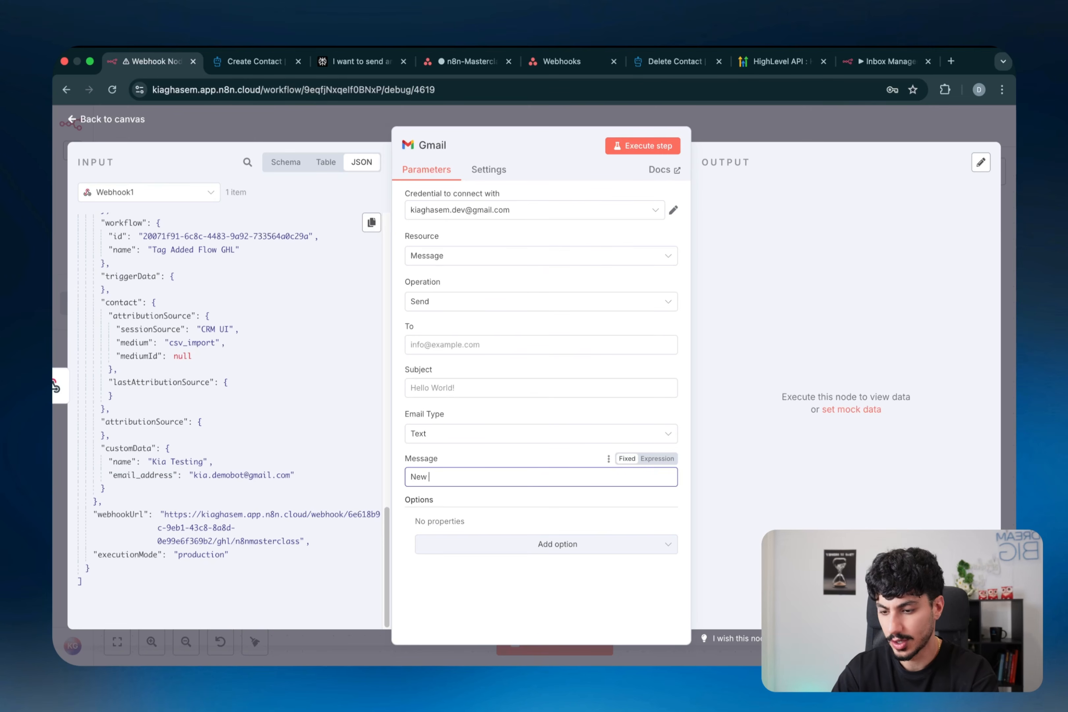
text(tagged)
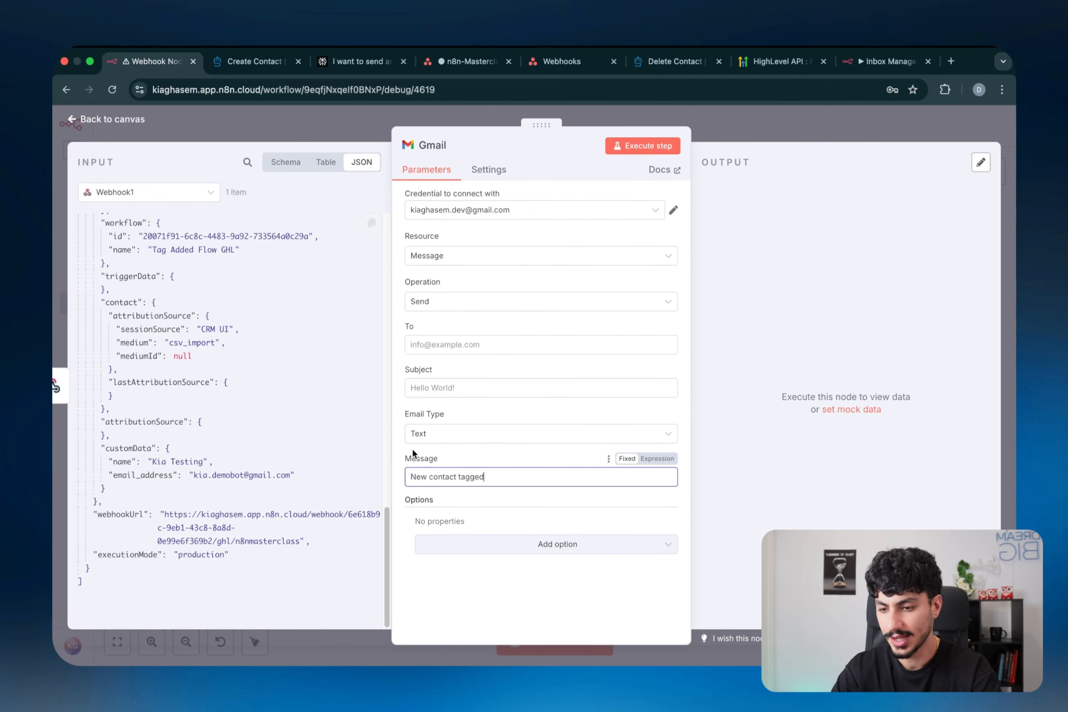
click(657, 459)
key(Return)
key(Return)
text(name )
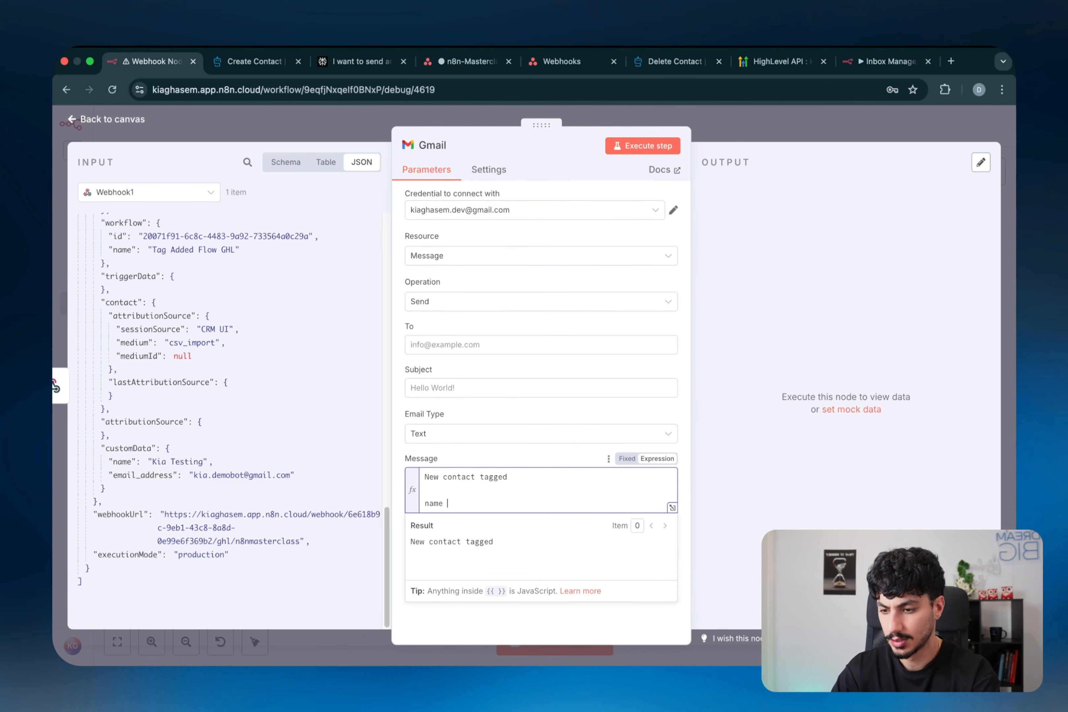
text(-)
drag(122, 461, 459, 503)
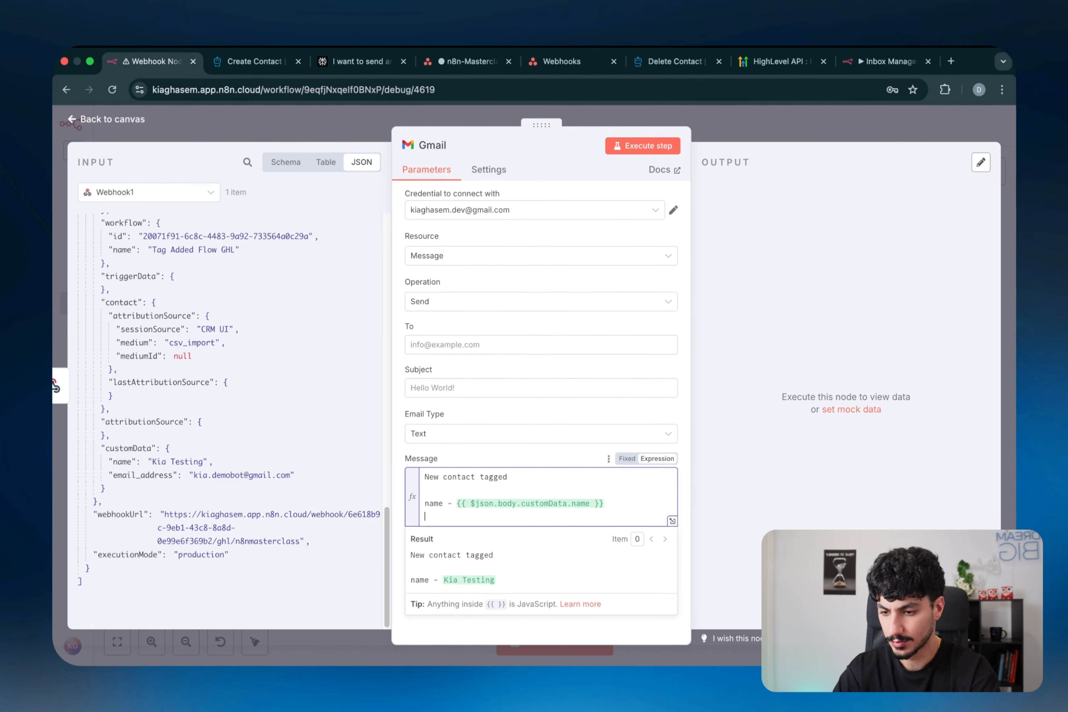
key(Return)
key(Return)
text(email -)
drag(146, 474, 535, 530)
- Set the subject to 'New Contact Tagged GHL', fill in the recipient, and save the workflow
click(490, 389)
text(New Contact)
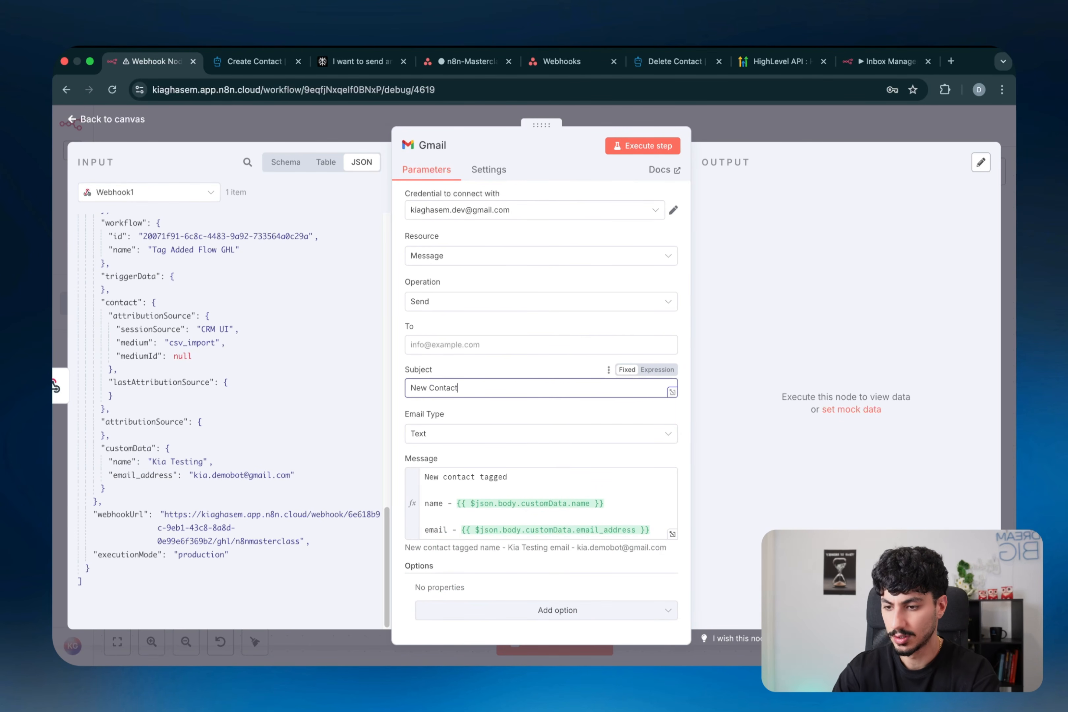
text( Tagged GHL)
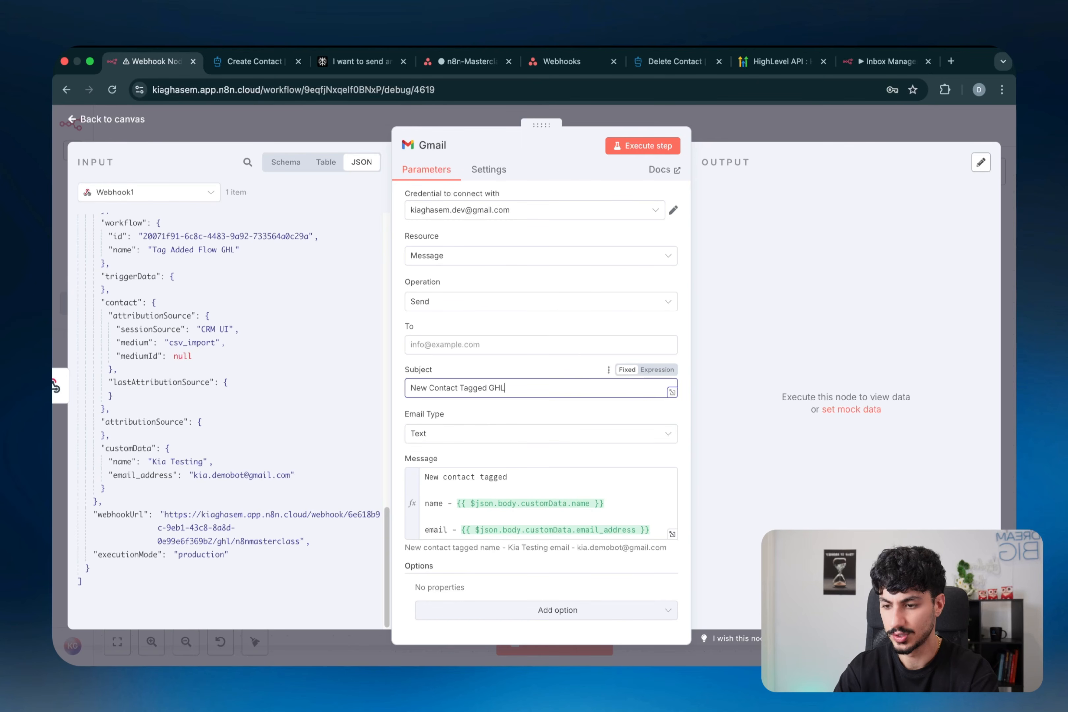
click(459, 344)
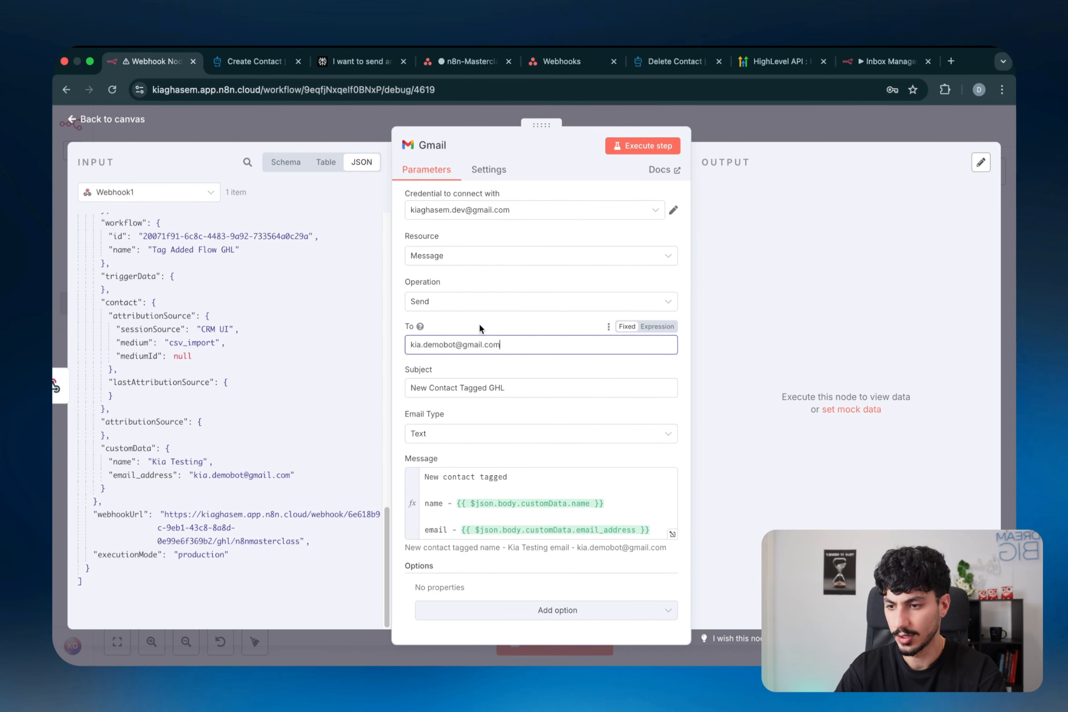
key(Escape)
click(811, 132)
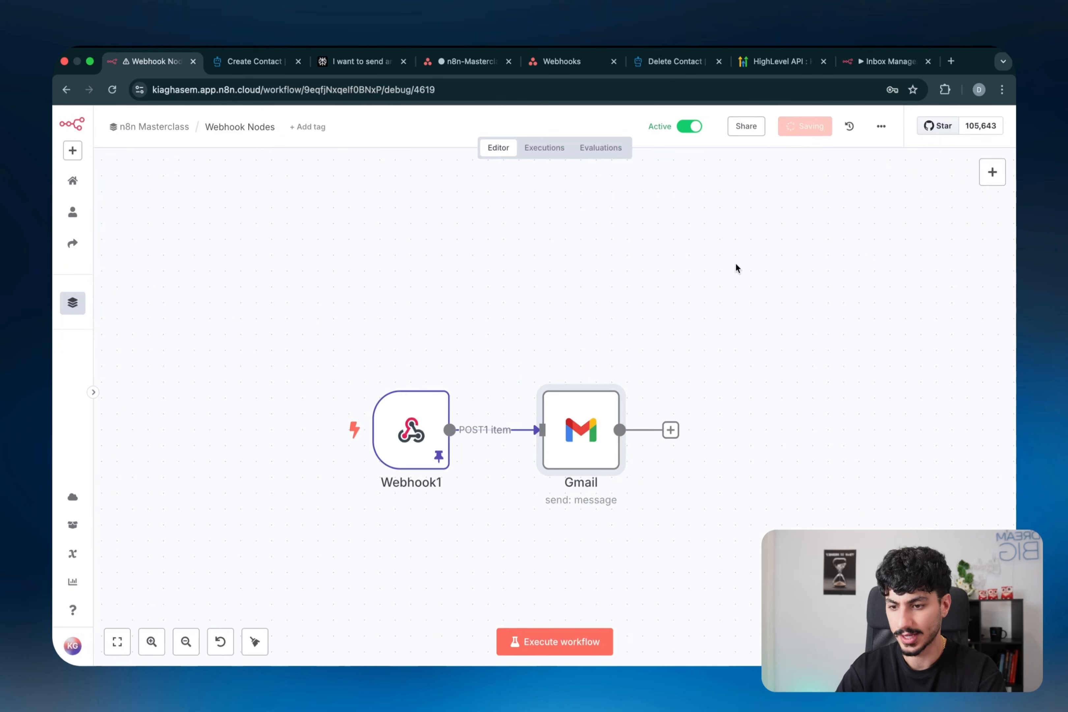
- Change the contact's first name to ABCDEFG and enter a new email address, then save
key(super+grave)
scroll(344, 305, up, 10)
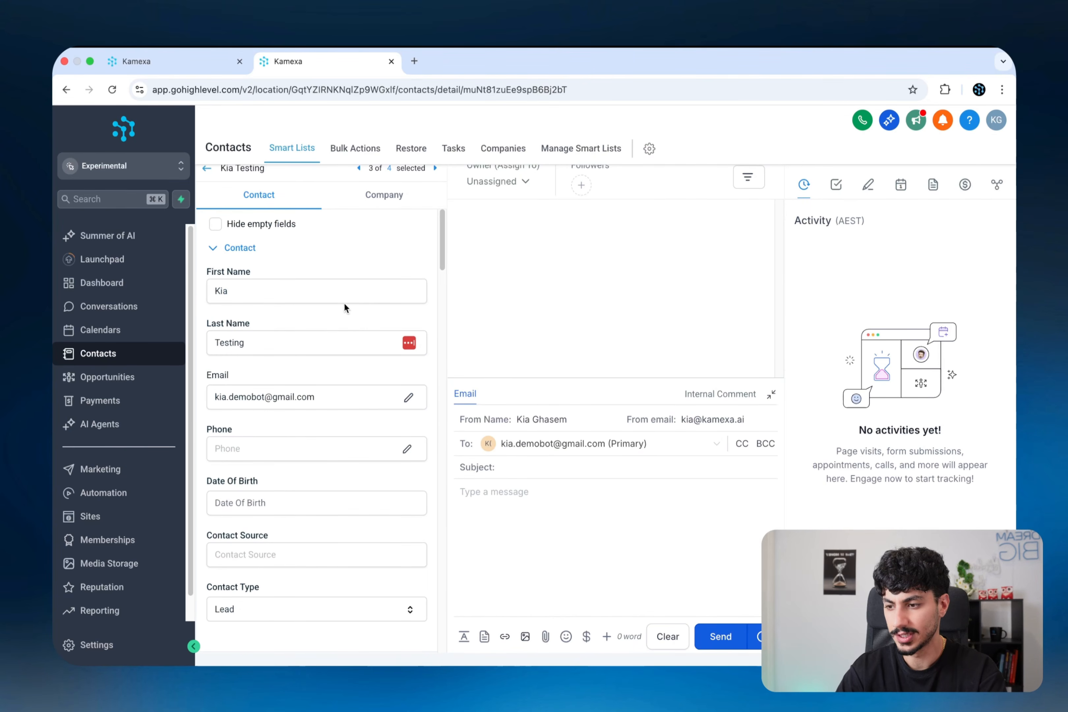
double_click(268, 292)
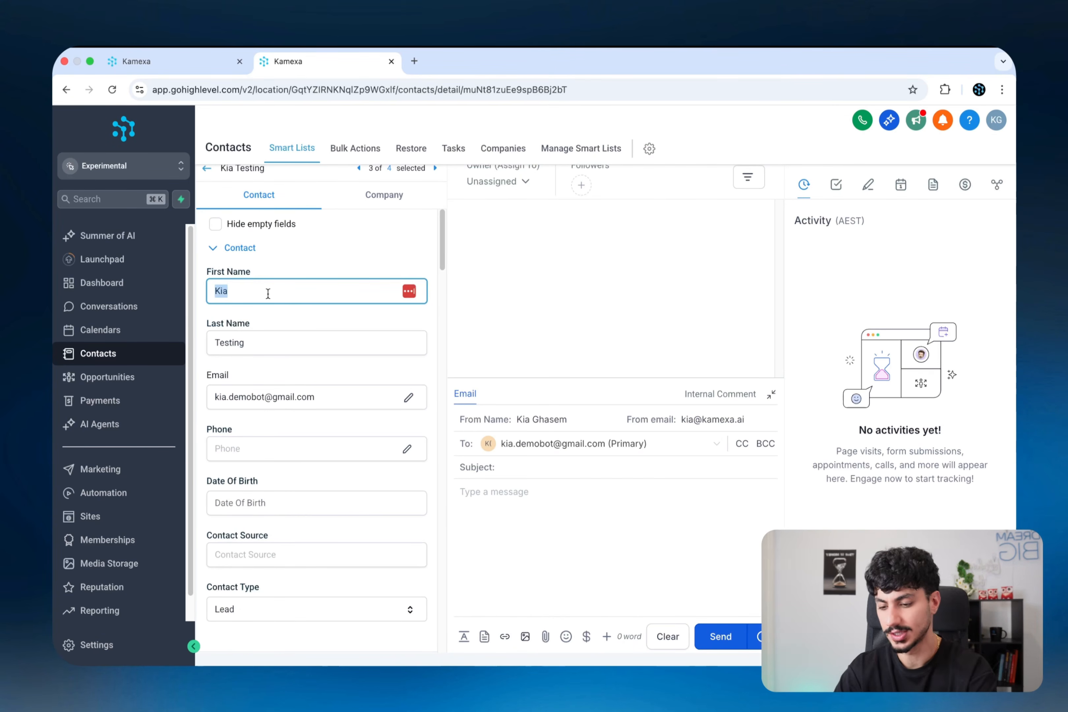
text(ABCDE)
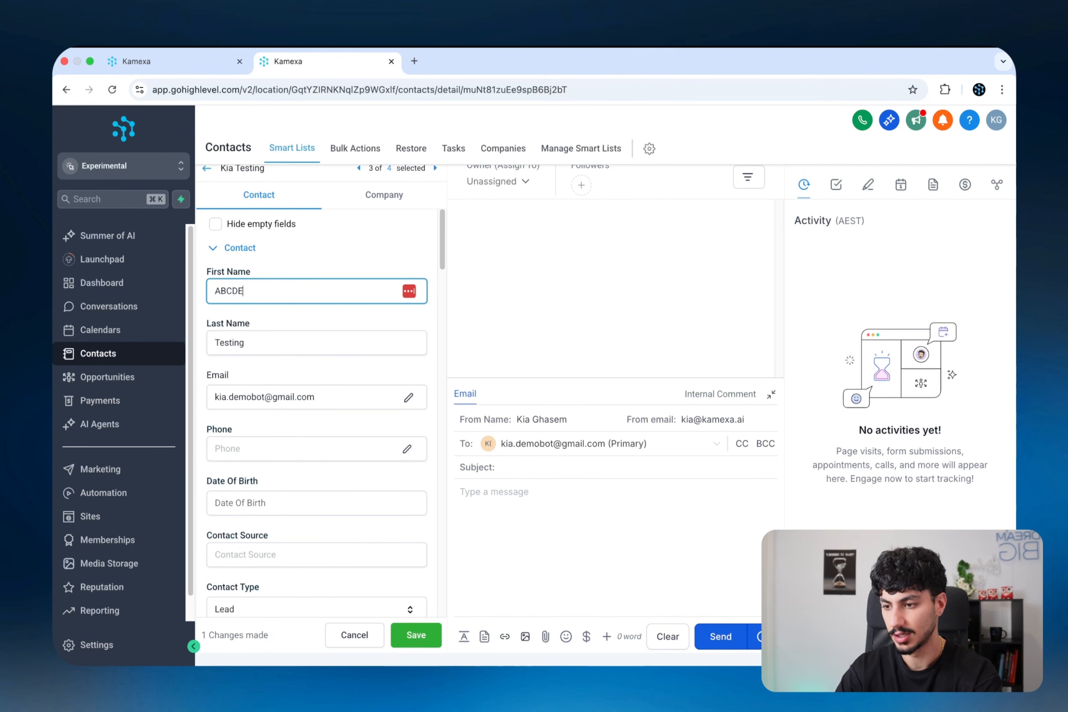
text(FG)
key(Tab)
click(269, 376)
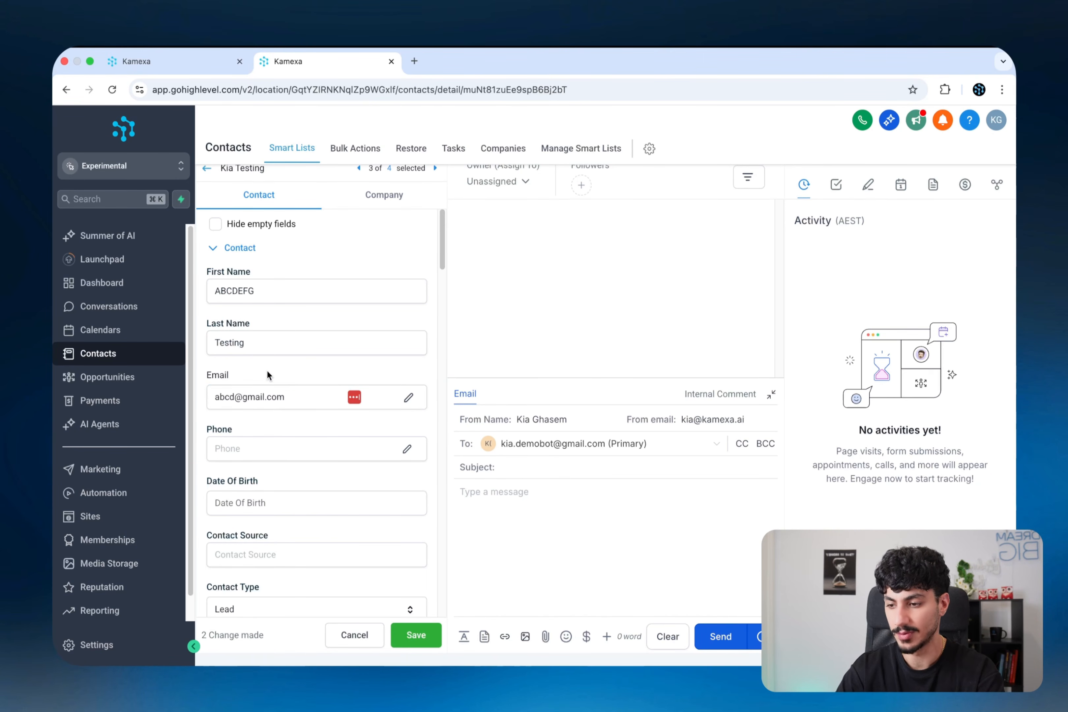
click(417, 635)
- Remove and re-add the n8n - masterclass tag on the contact to trigger the workflow
scroll(396, 515, down, 15)
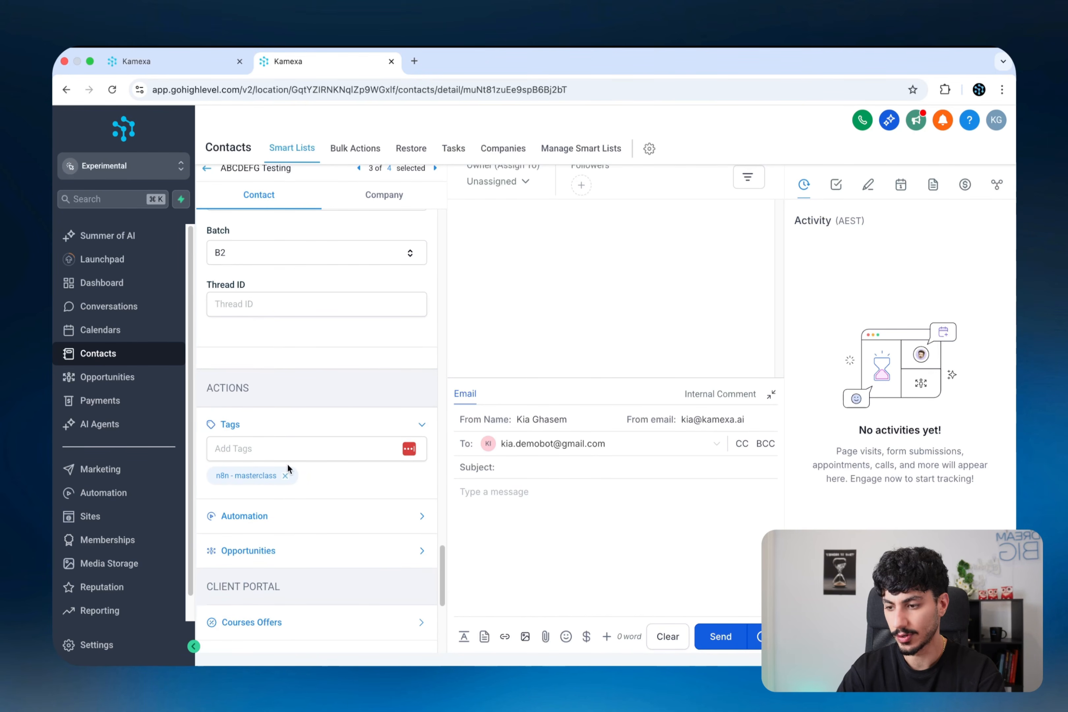
click(285, 475)
click(293, 446)
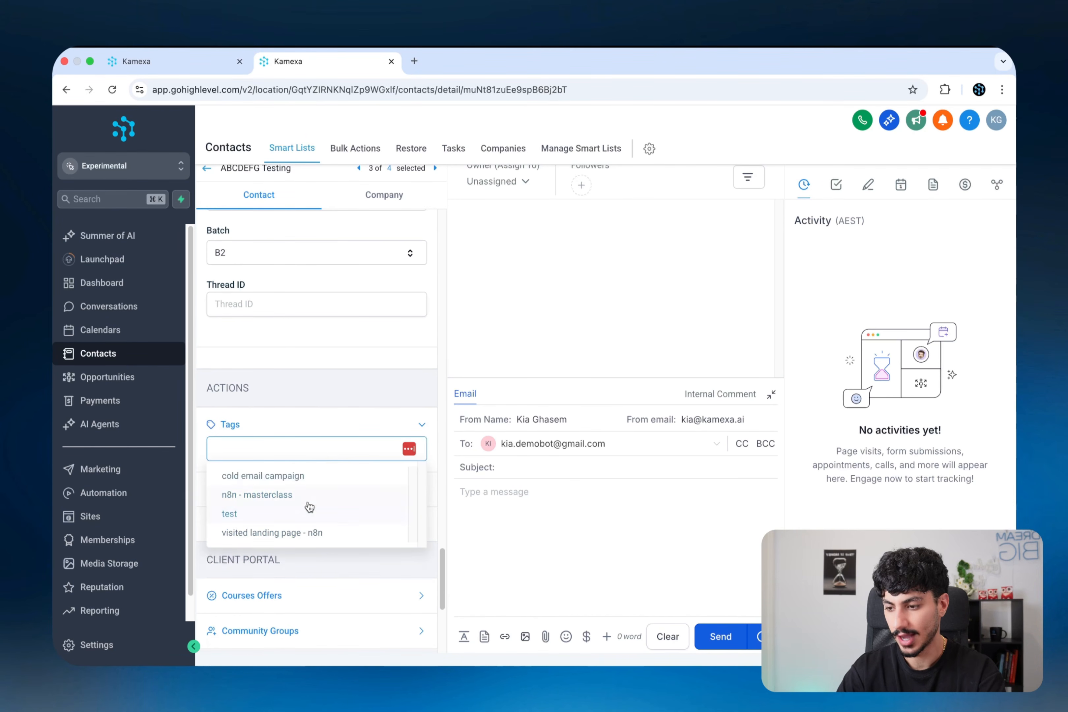
click(308, 505)
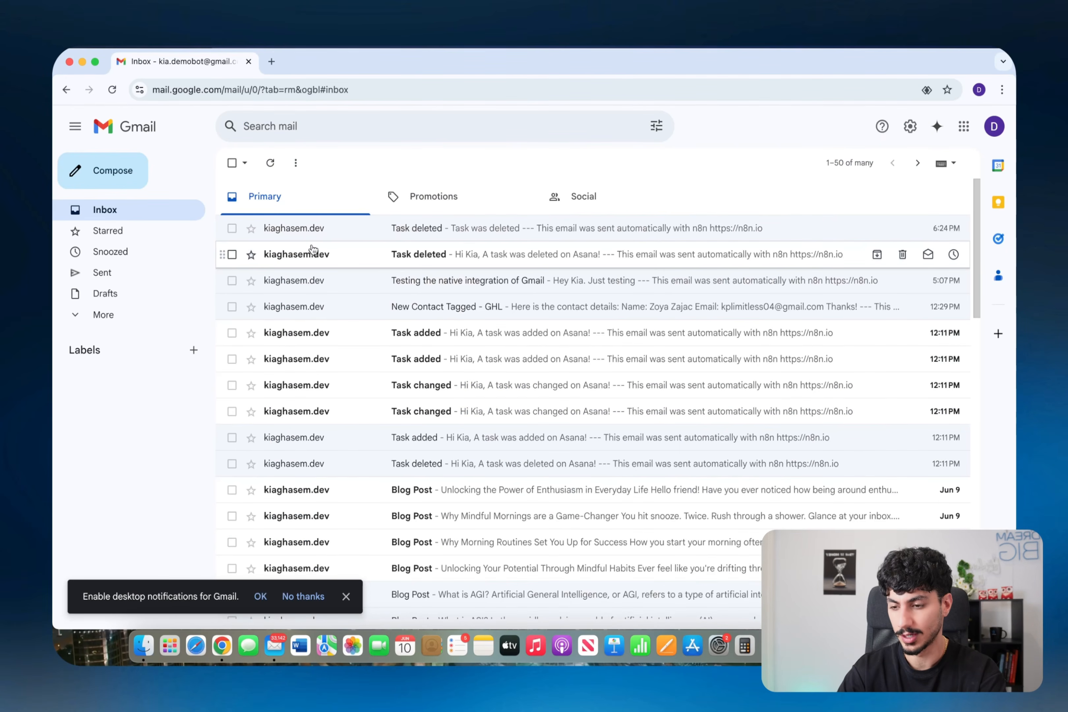
- Open the 'New Contact Tagged GHL' email in Gmail and highlight the contact's new name and email
key(super+r)
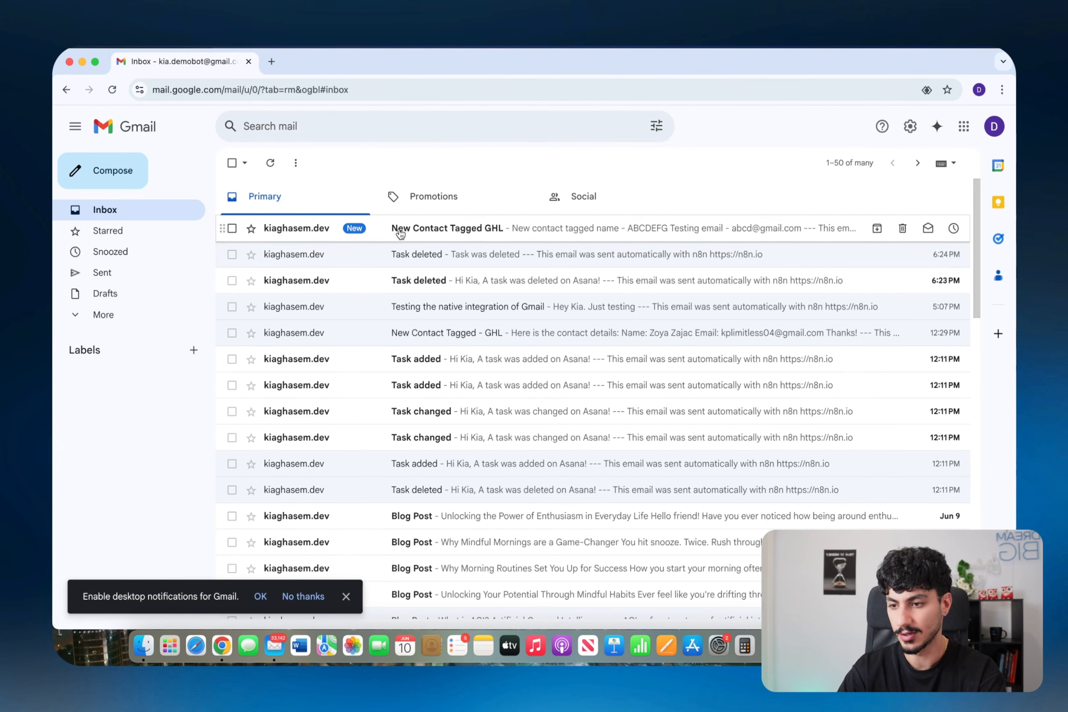
click(400, 233)
double_click(273, 282)
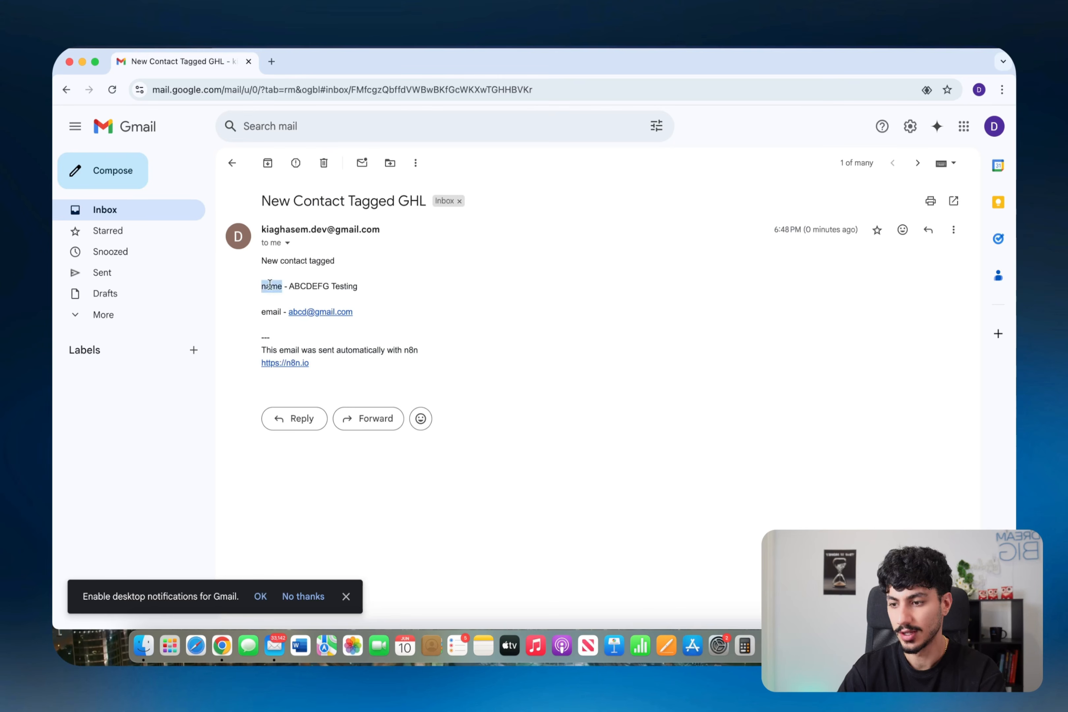
click(304, 283)
drag(289, 286, 358, 286)
click(268, 311)
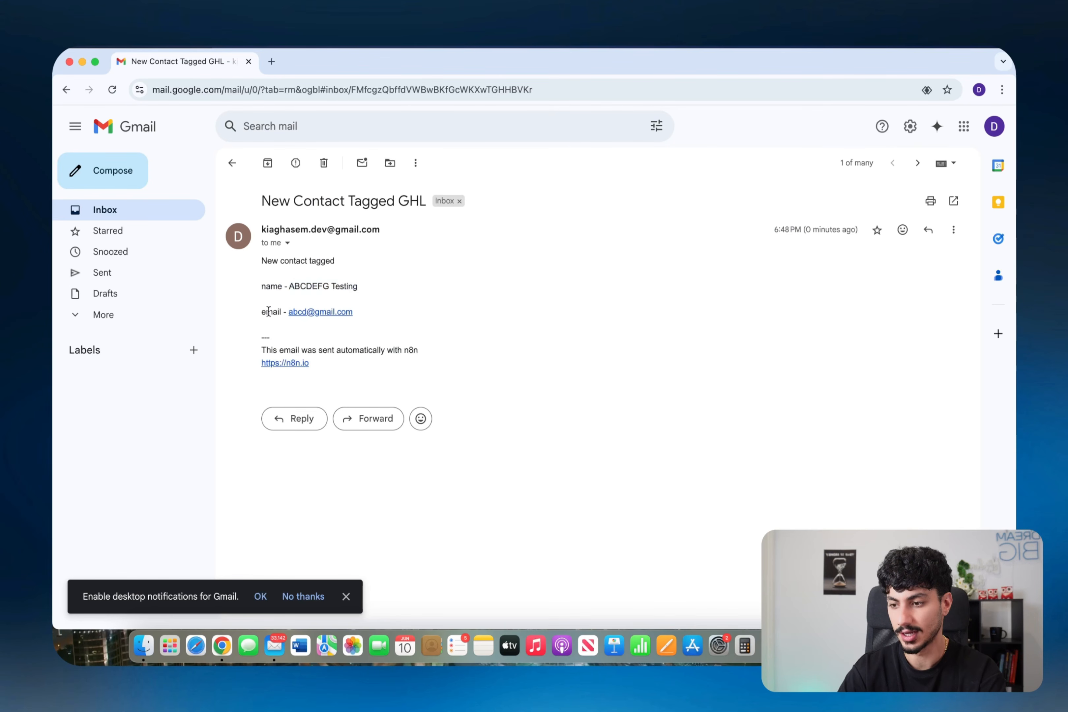
drag(285, 311, 351, 312)
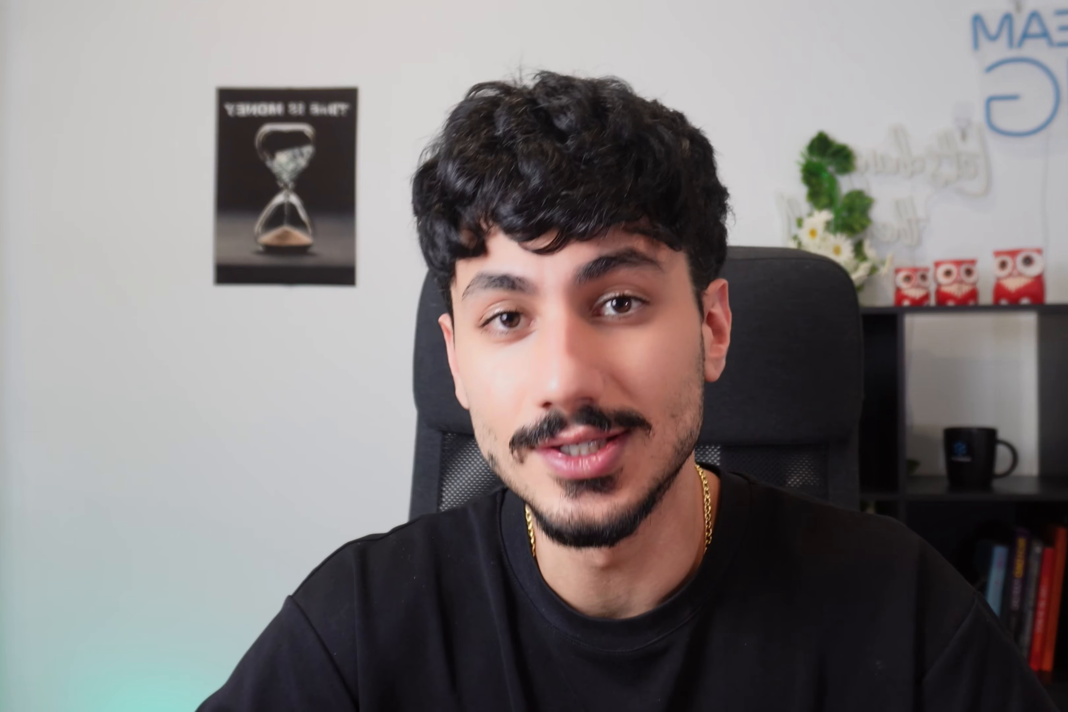